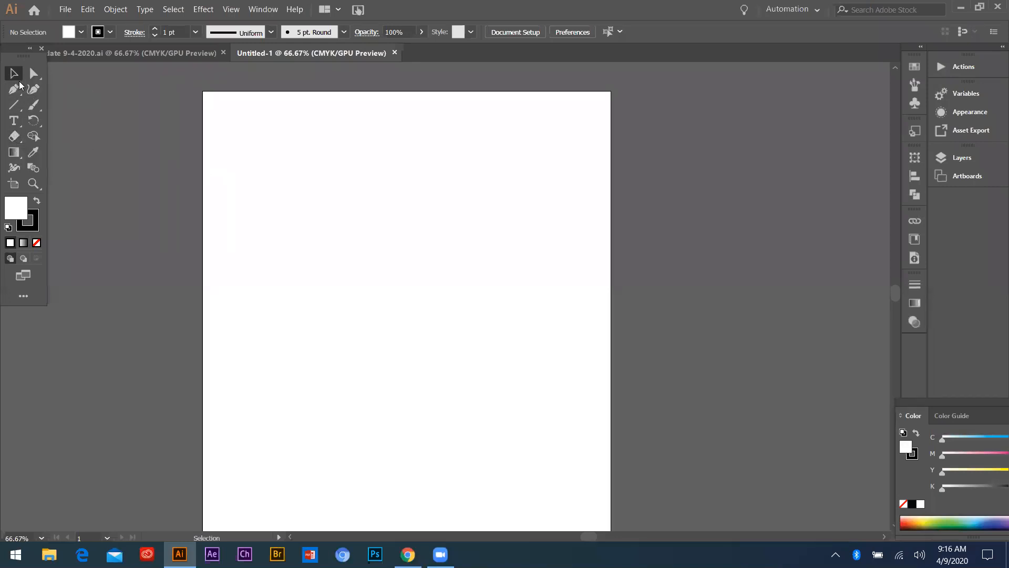
{"action": "left_click", "coordinate": [13, 90]}
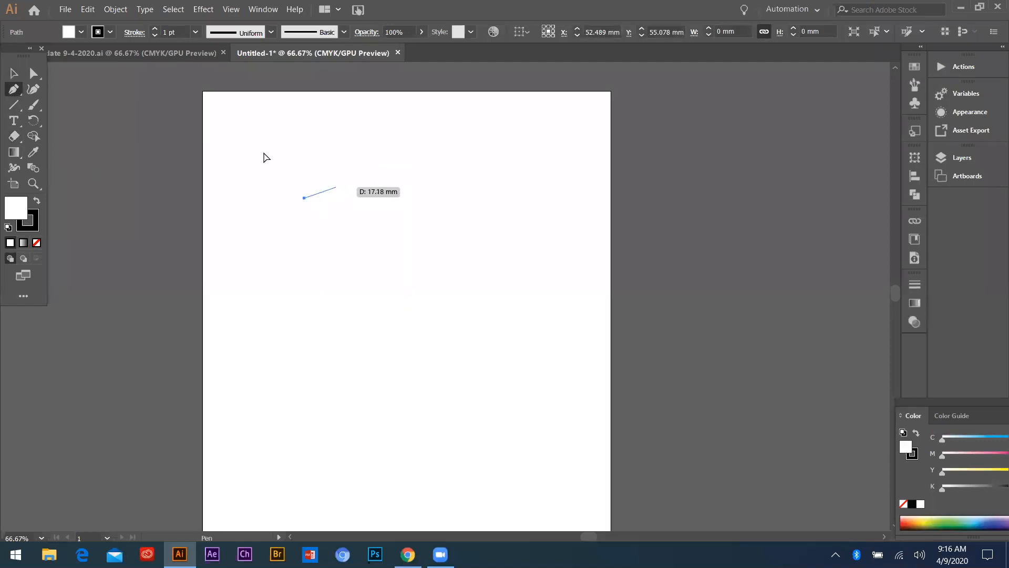
{"action": "key", "text": "ctrl+z"}
{"action": "left_click", "coordinate": [14, 73]}
Draw a square about 48 mm wide in the page's upper left area and duplicate it to its right
{"action": "left_click_drag", "start_coordinate": [13, 105], "coordinate": [53, 107]}
{"action": "left_click_drag", "start_coordinate": [318, 216], "coordinate": [226, 124]}
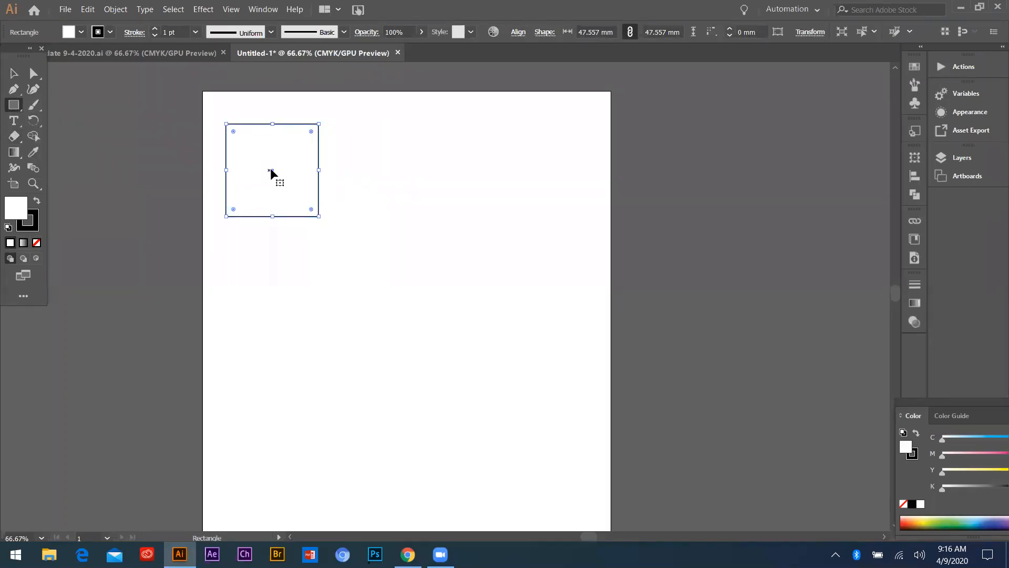
{"action": "left_click_drag", "start_coordinate": [272, 169], "coordinate": [437, 192]}
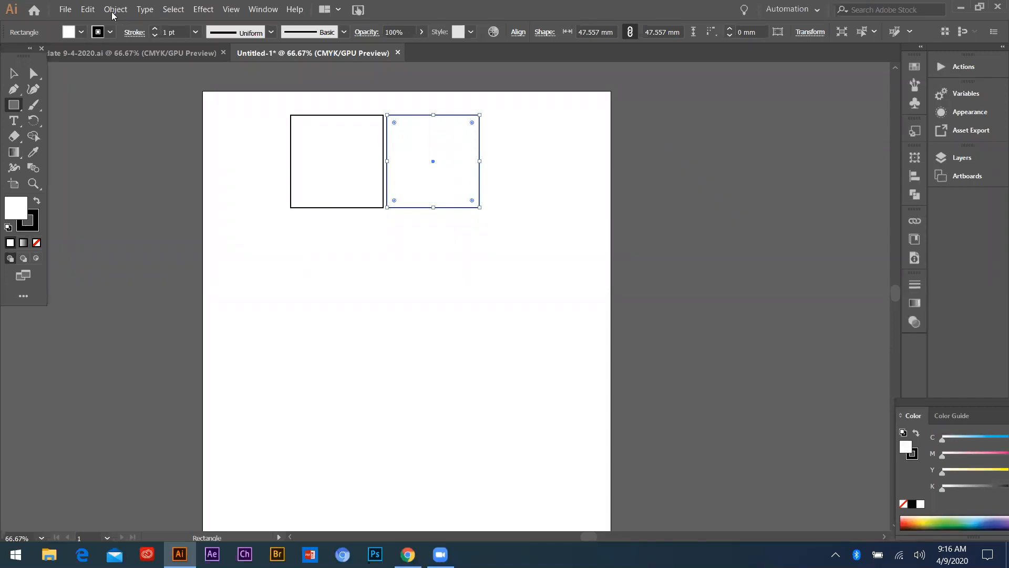
{"action": "left_click", "coordinate": [174, 9]}
{"action": "mouse_move", "coordinate": [231, 10]}
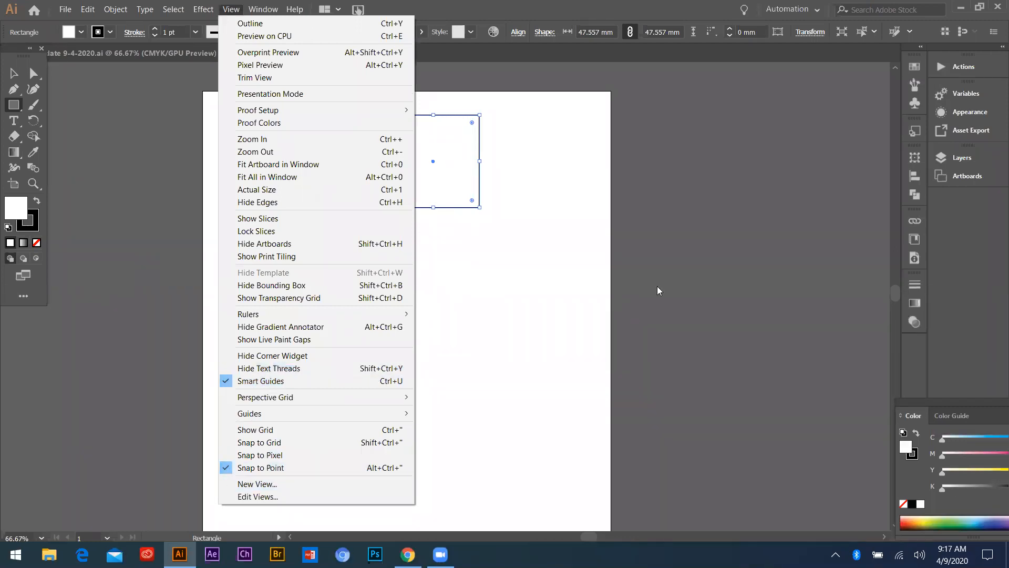
{"action": "left_click", "coordinate": [400, 164]}
{"action": "left_click", "coordinate": [520, 300]}
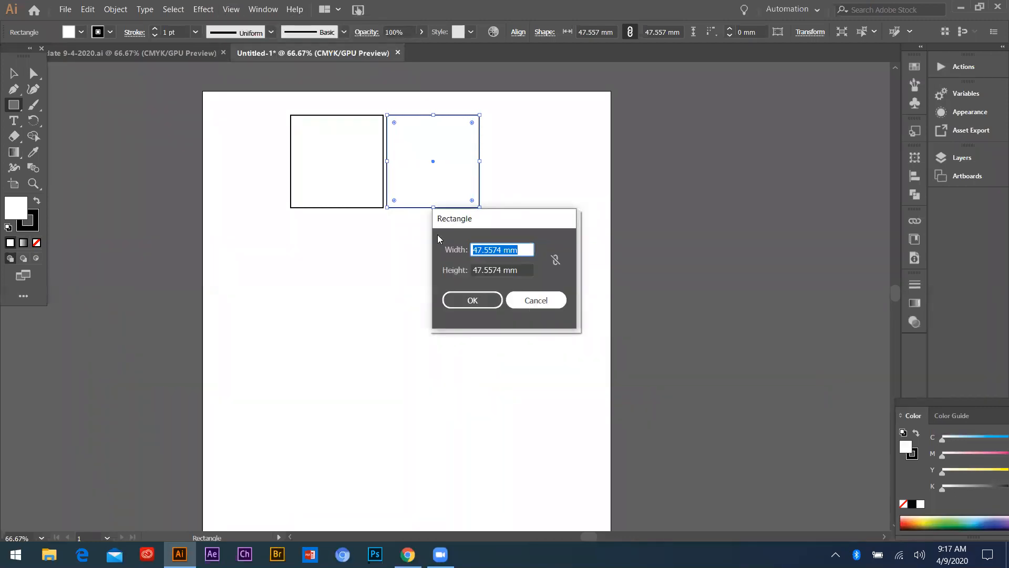
{"action": "left_click", "coordinate": [430, 162]}
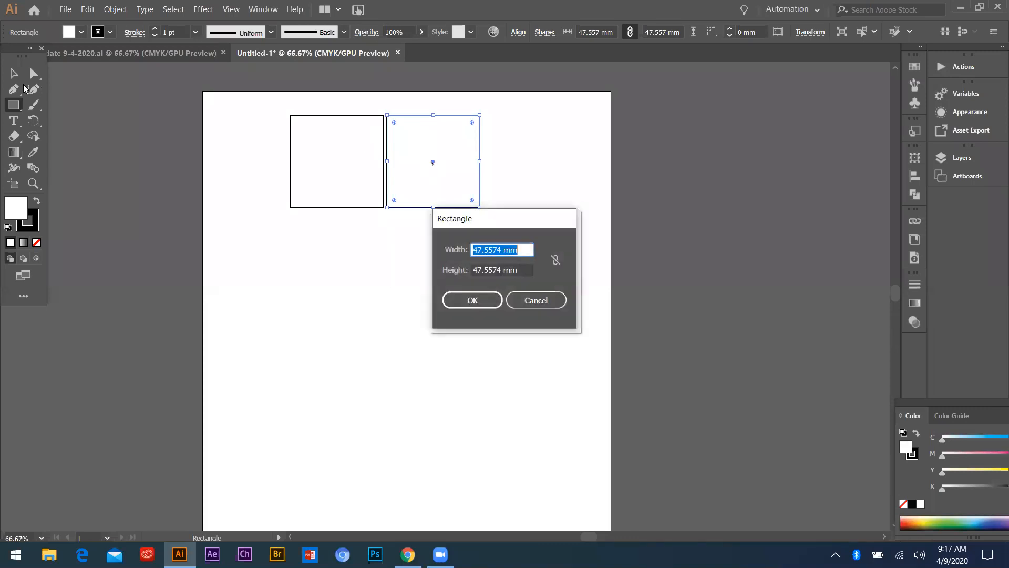
{"action": "left_click", "coordinate": [536, 301]}
Delete the right square and duplicate the remaining one flush against its right side
{"action": "left_click", "coordinate": [13, 72]}
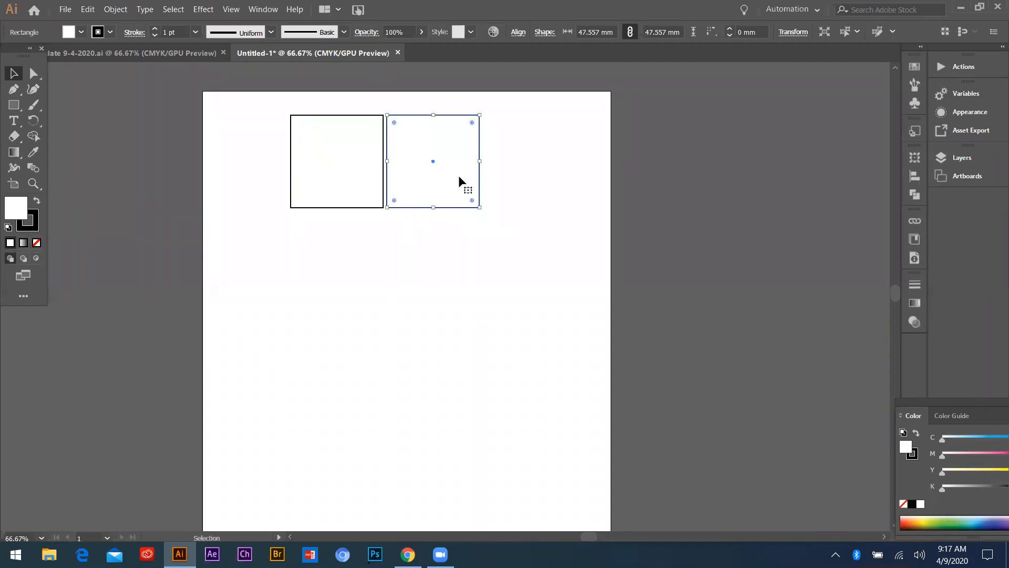
{"action": "key", "text": "Delete"}
{"action": "left_click", "coordinate": [335, 156]}
{"action": "left_click_drag", "start_coordinate": [337, 161], "coordinate": [429, 161]}
Move the original left square directly beneath the other one so that they stack edge to edge
{"action": "left_click", "coordinate": [388, 109]}
{"action": "left_click", "coordinate": [362, 115]}
{"action": "left_click_drag", "start_coordinate": [336, 159], "coordinate": [430, 252]}
{"action": "left_click_drag", "start_coordinate": [440, 138], "coordinate": [493, 336]}
{"action": "key", "text": "ctrl+z"}
Try rounding the upper square's corners with the Direct Selection tool, and undo it
{"action": "left_click", "coordinate": [33, 74]}
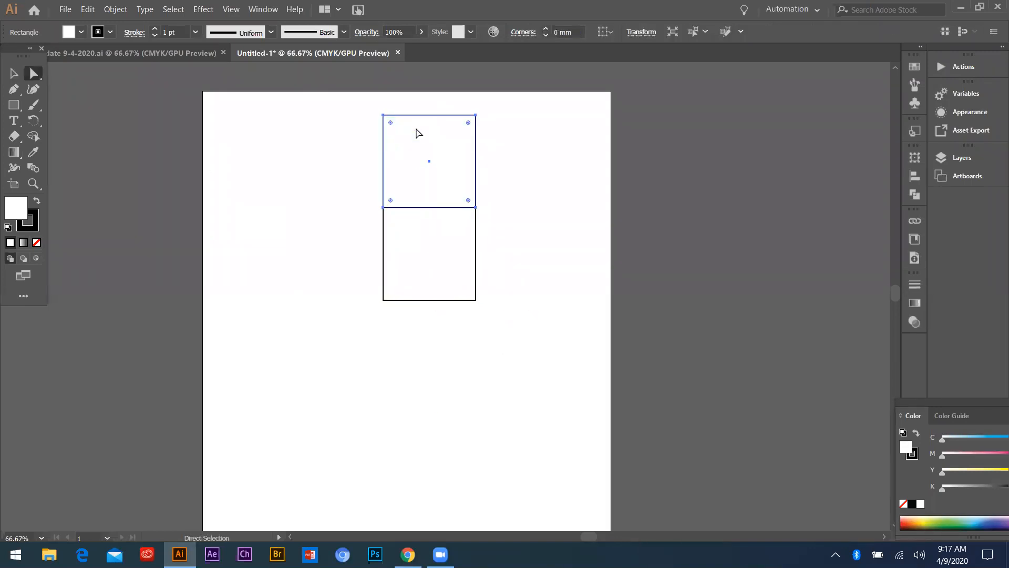
{"action": "left_click_drag", "start_coordinate": [391, 122], "coordinate": [403, 154]}
{"action": "key", "text": "ctrl+z"}
Try deleting the upper-left anchor point of the upper square, and undo the change
{"action": "left_click", "coordinate": [383, 115]}
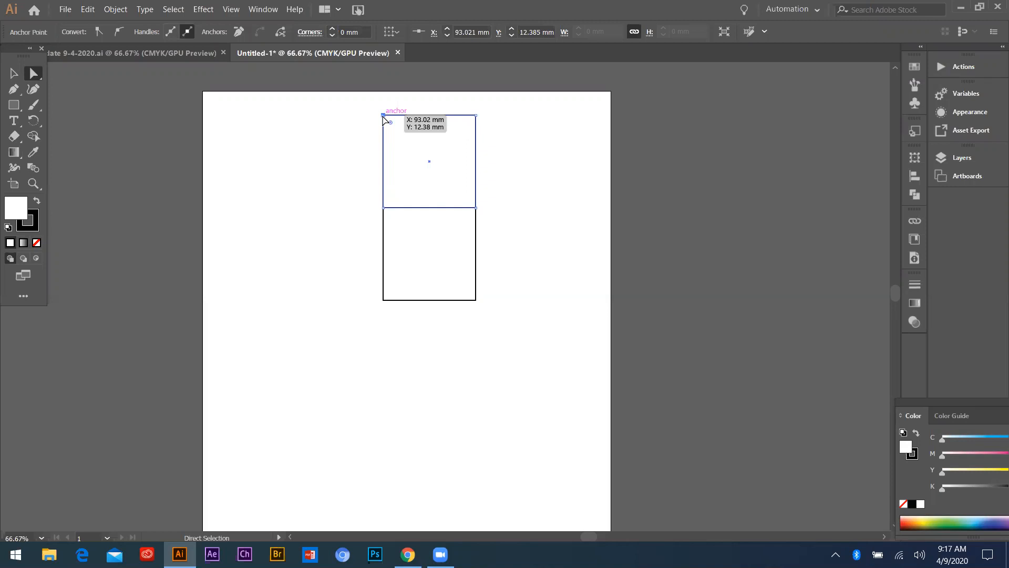
{"action": "key", "text": "Delete"}
{"action": "left_click", "coordinate": [519, 147]}
{"action": "left_click", "coordinate": [476, 150]}
{"action": "key", "text": "ctrl+z"}
Draw a circle about 46 mm in diameter to the left of the lower square
{"action": "left_click", "coordinate": [14, 105]}
{"action": "left_click", "coordinate": [61, 121]}
{"action": "mouse_move", "coordinate": [267, 236]}
{"action": "left_mouse_down"}
{"action": "mouse_move", "coordinate": [360, 337]}
{"action": "mouse_move", "coordinate": [357, 327]}
{"action": "left_mouse_up"}
{"action": "key", "text": "ctrl+plus"}
{"action": "key", "text": "ctrl+plus"}
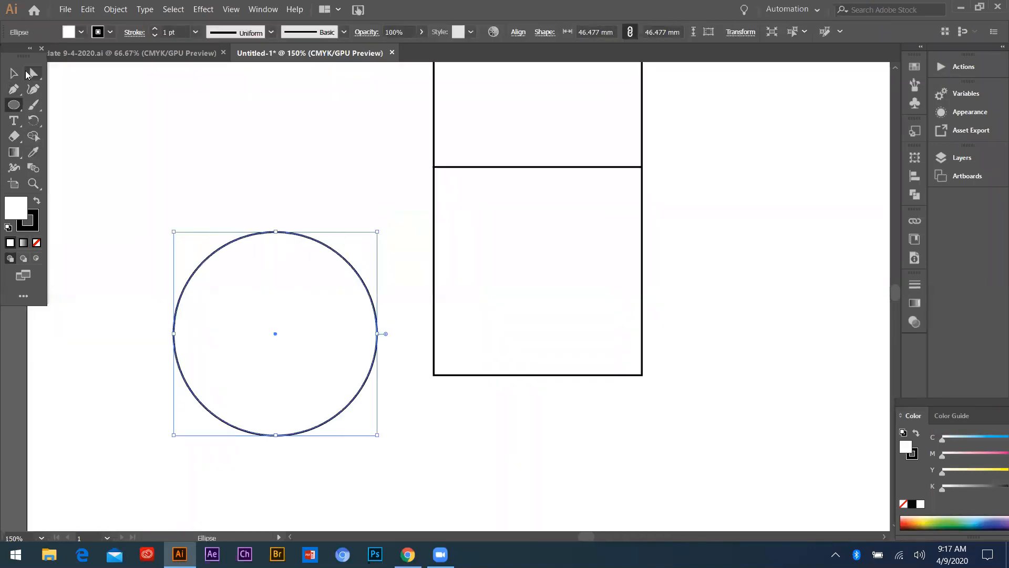
Stretch the circle into an egg shape by moving its top anchor point up to a Y of about 56 mm
{"action": "left_click", "coordinate": [33, 73]}
{"action": "left_click_drag", "start_coordinate": [194, 199], "coordinate": [347, 287]}
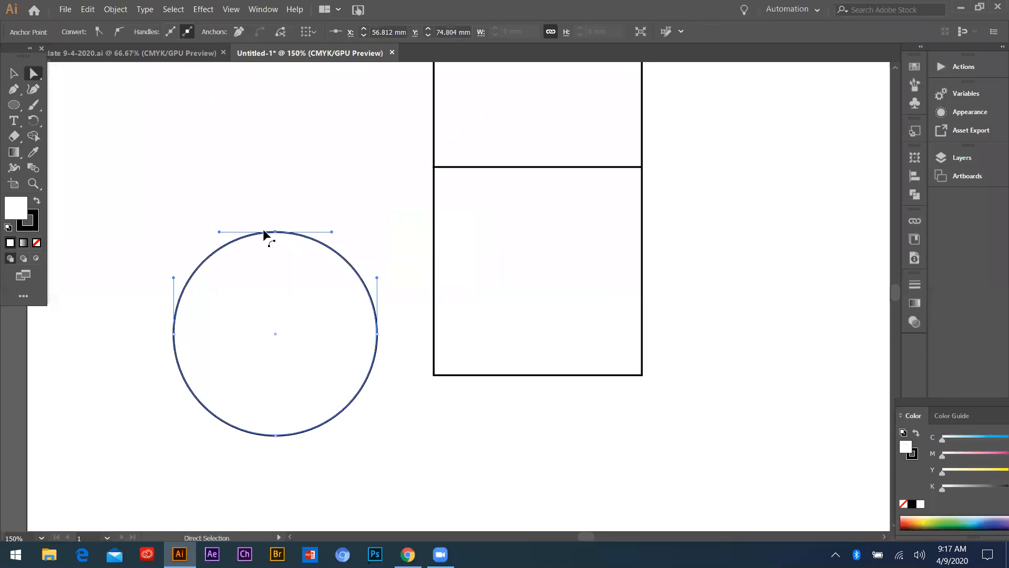
{"action": "left_click_drag", "start_coordinate": [276, 232], "coordinate": [269, 149]}
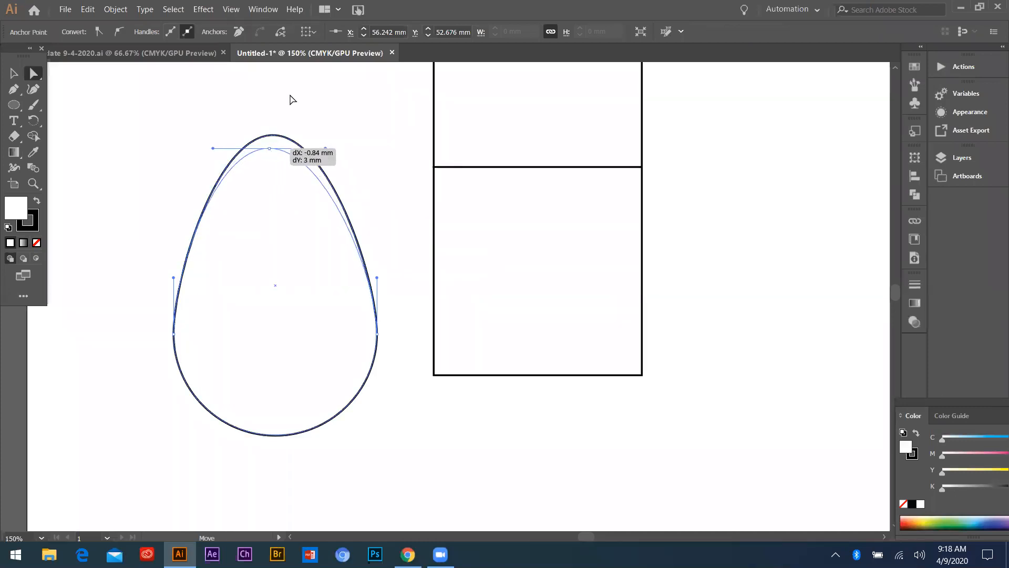
{"action": "left_click_drag", "start_coordinate": [289, 95], "coordinate": [291, 94]}
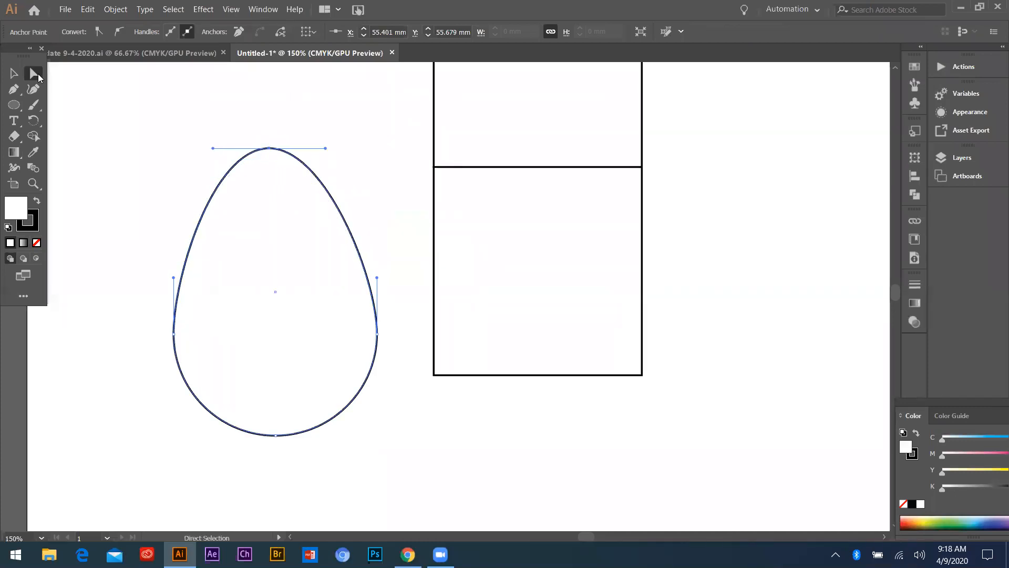
Lower the egg's top anchor point to a Y of about 63 mm, checking the change with undo and redo
{"action": "mouse_move", "coordinate": [230, 131]}
{"action": "left_mouse_down"}
{"action": "mouse_move", "coordinate": [337, 217]}
{"action": "mouse_move", "coordinate": [367, 264]}
{"action": "left_mouse_up"}
{"action": "mouse_move", "coordinate": [269, 149]}
{"action": "left_mouse_down"}
{"action": "mouse_move", "coordinate": [273, 88]}
{"action": "mouse_move", "coordinate": [280, 178]}
{"action": "mouse_move", "coordinate": [272, 179]}
{"action": "left_mouse_up"}
{"action": "key", "text": "ctrl+z"}
{"action": "key", "text": "ctrl+z"}
{"action": "key", "text": "ctrl+shift+z"}
{"action": "key", "text": "ctrl+shift+z"}
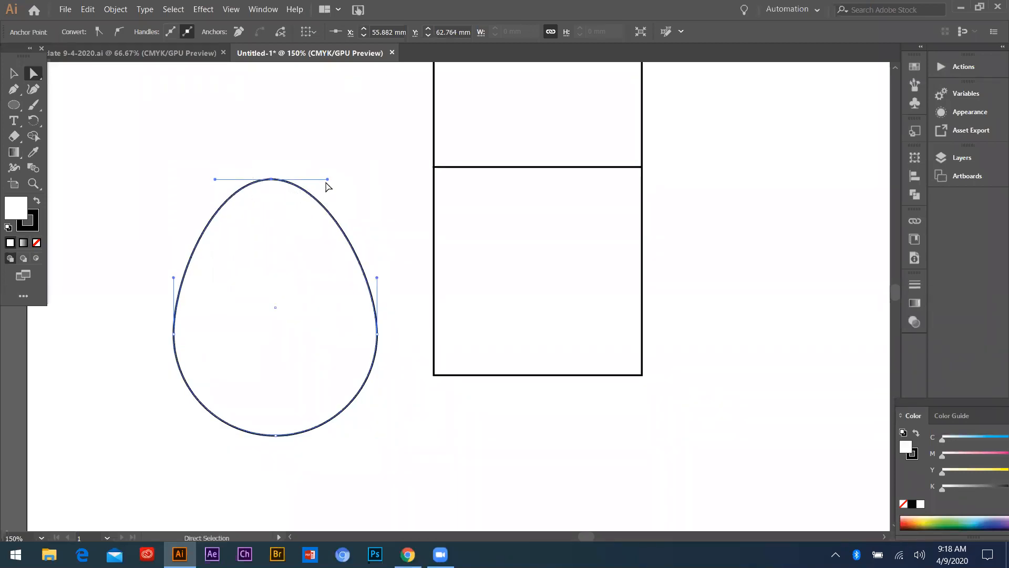
Adjust the anchor handles to bend the egg's right side inward into a curved crescent shape
{"action": "left_click_drag", "start_coordinate": [327, 179], "coordinate": [401, 153]}
{"action": "key", "text": "ctrl+z"}
{"action": "key", "text": "ctrl+z"}
{"action": "left_click_drag", "start_coordinate": [377, 277], "coordinate": [346, 254]}
Draw a small circle in the hollow on the right side of the crescent shape
{"action": "key", "text": "l"}
{"action": "left_click_drag", "start_coordinate": [307, 204], "coordinate": [382, 279]}
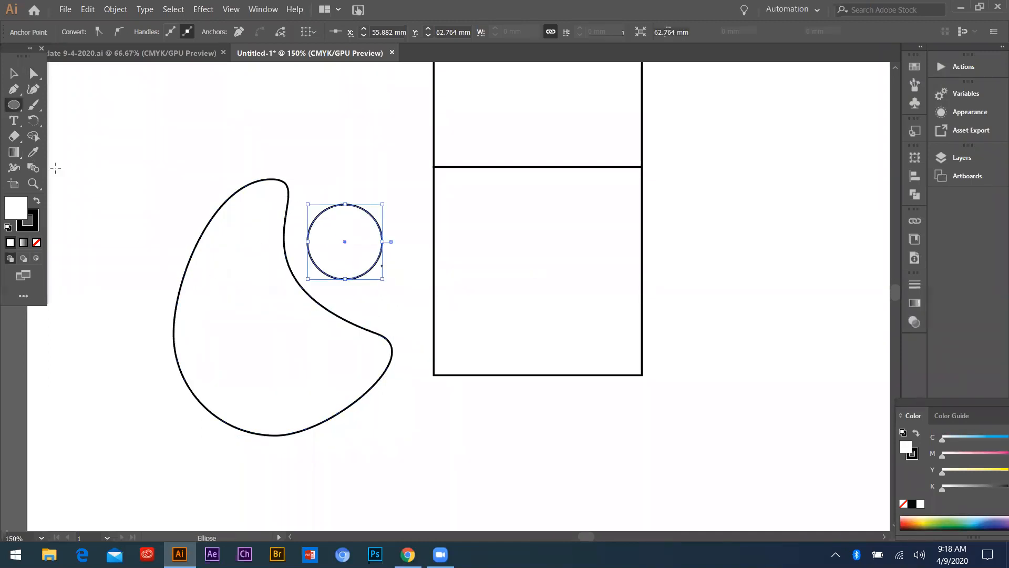
{"action": "key", "text": "v"}
Fill the crescent and the small circle with dark purple and remove their stroke
{"action": "left_click_drag", "start_coordinate": [136, 160], "coordinate": [374, 389]}
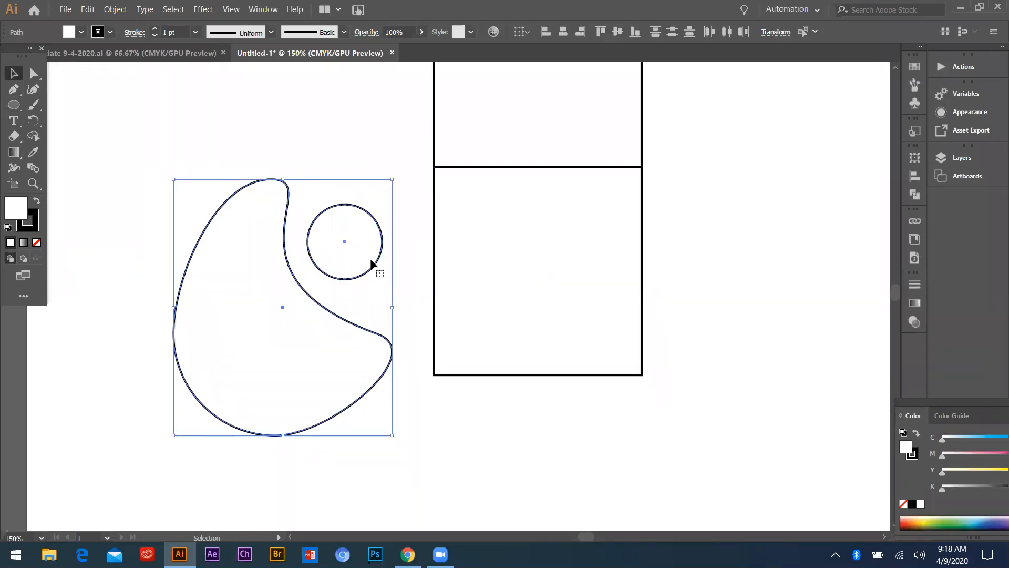
{"action": "left_click", "coordinate": [931, 527]}
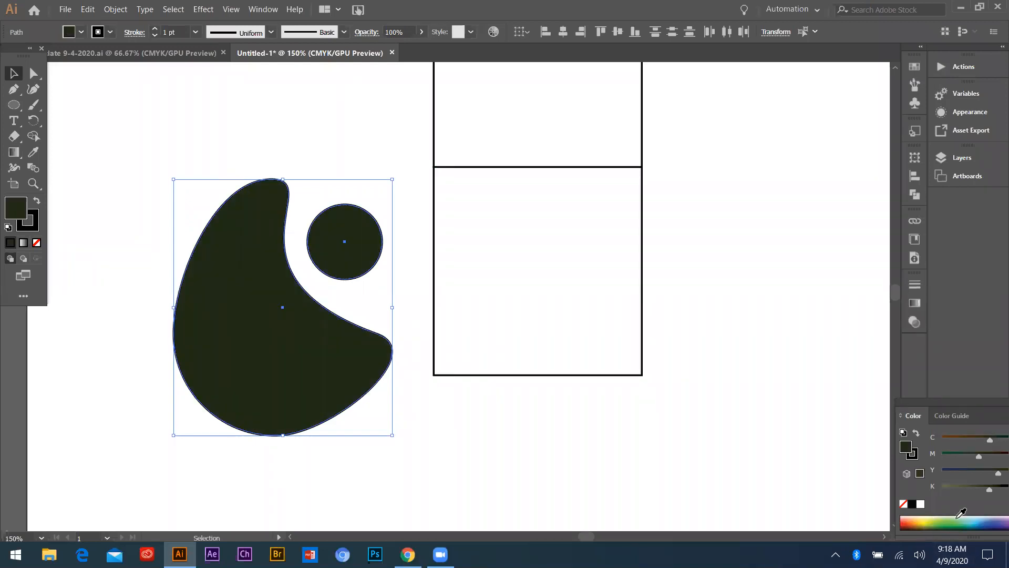
{"action": "left_click", "coordinate": [956, 523]}
{"action": "left_click", "coordinate": [992, 525]}
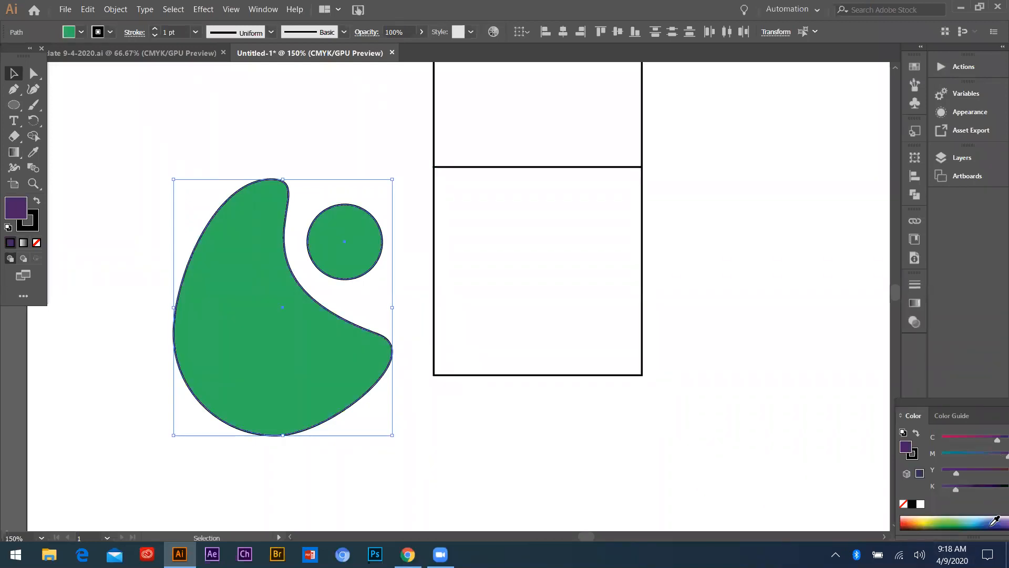
{"action": "left_click", "coordinate": [37, 243]}
{"action": "key", "text": "ctrl+z"}
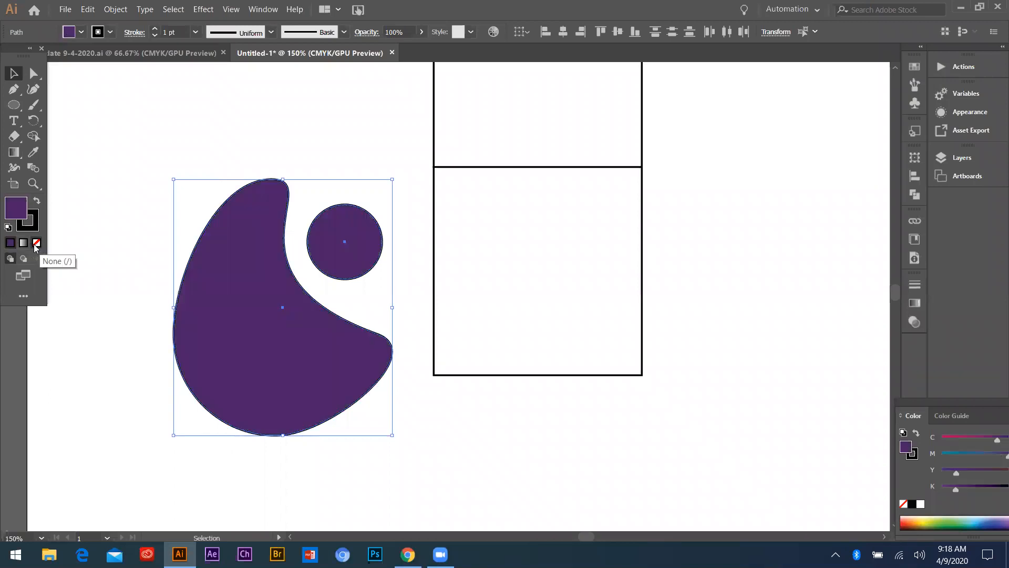
{"action": "left_click", "coordinate": [27, 219]}
{"action": "left_click", "coordinate": [37, 243]}
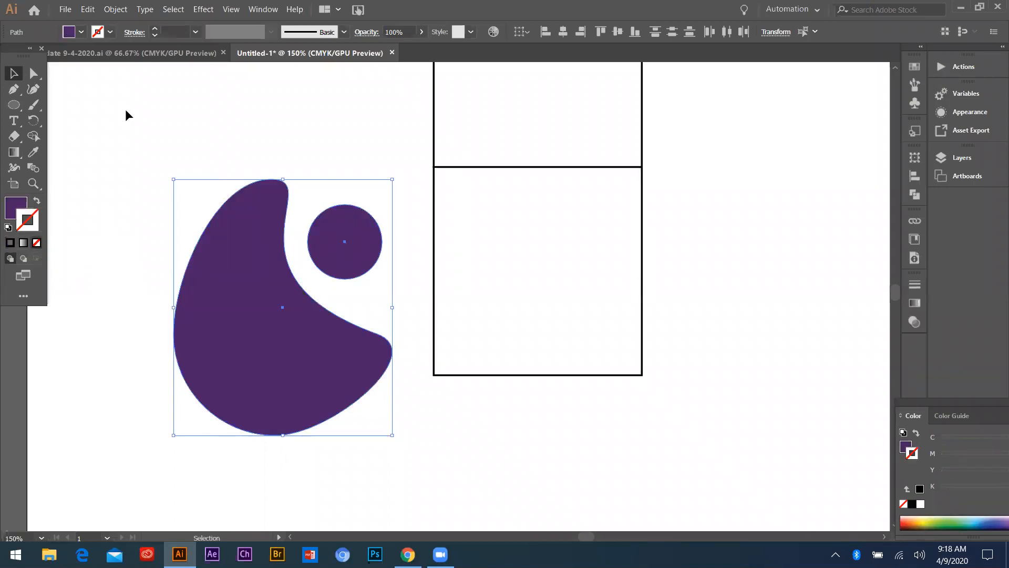
Move the purple crescent and circle together up to the page's upper left area
{"action": "left_click_drag", "start_coordinate": [127, 145], "coordinate": [394, 436]}
{"action": "scroll", "coordinate": [216, 306], "scroll_direction": "down", "scroll_amount": 2}
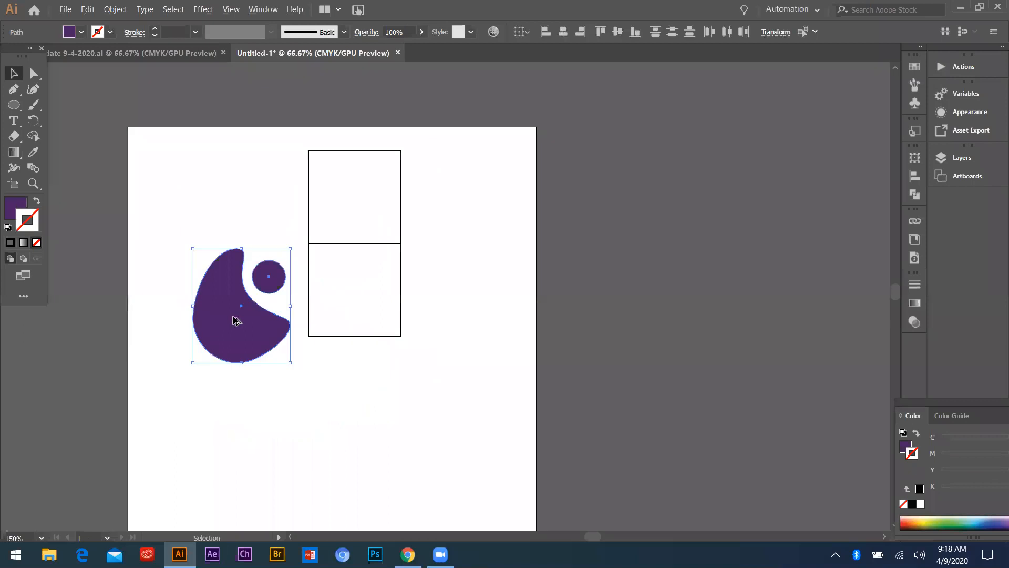
{"action": "left_click_drag", "start_coordinate": [217, 312], "coordinate": [187, 220]}
{"action": "key", "text": "ctrl+shift+a"}
{"action": "scroll", "coordinate": [205, 206], "scroll_direction": "up", "scroll_amount": 1}
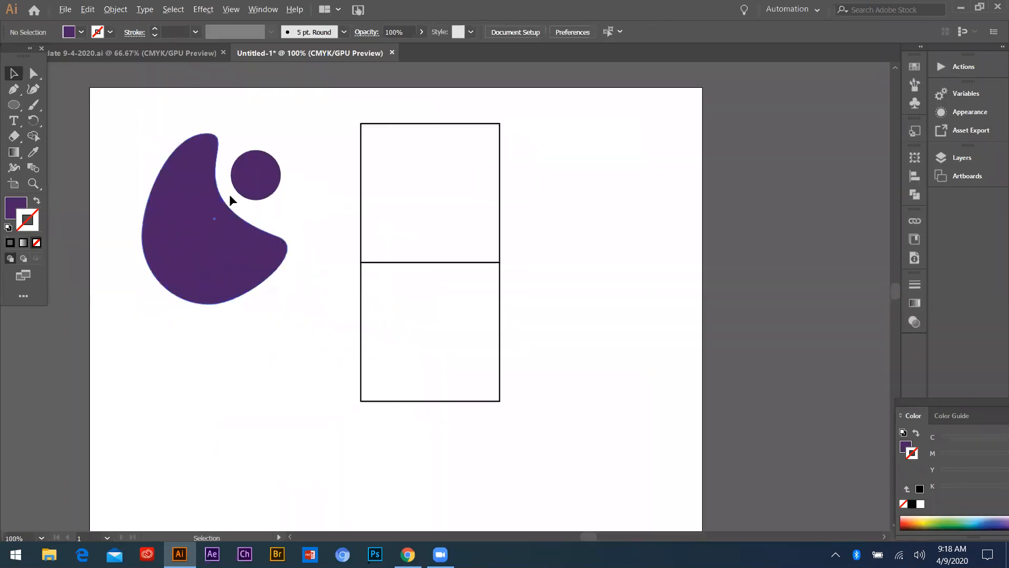
Move both purple shapes to the right of the squares and place a copy of only the crescent on the left
{"action": "left_click_drag", "start_coordinate": [197, 179], "coordinate": [574, 165]}
{"action": "key", "text": "ctrl+shift+a"}
{"action": "left_click_drag", "start_coordinate": [593, 230], "coordinate": [241, 250]}
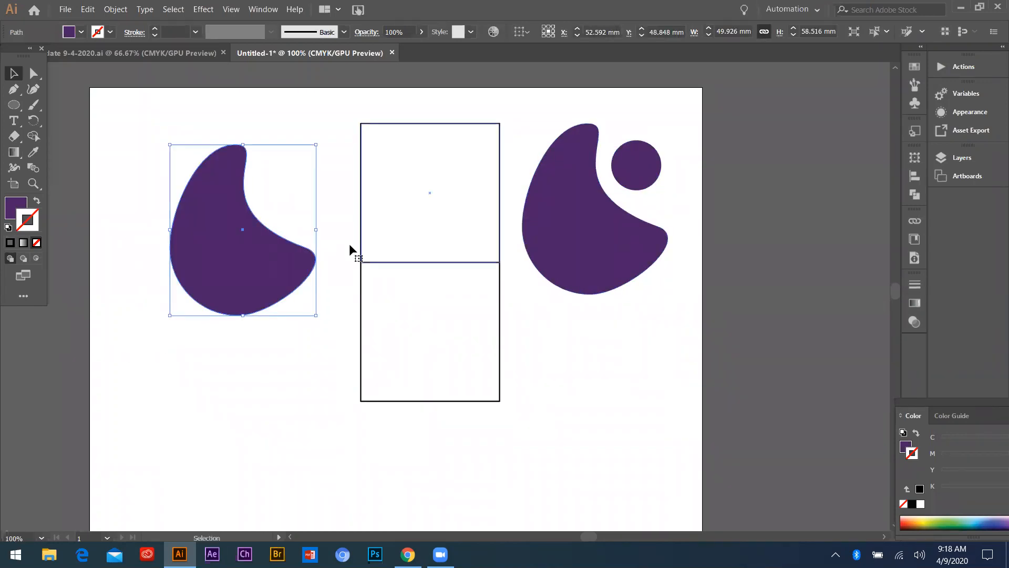
{"action": "scroll", "coordinate": [194, 254], "scroll_direction": "up", "scroll_amount": 1}
{"action": "scroll", "coordinate": [193, 253], "scroll_direction": "down", "scroll_amount": 1}
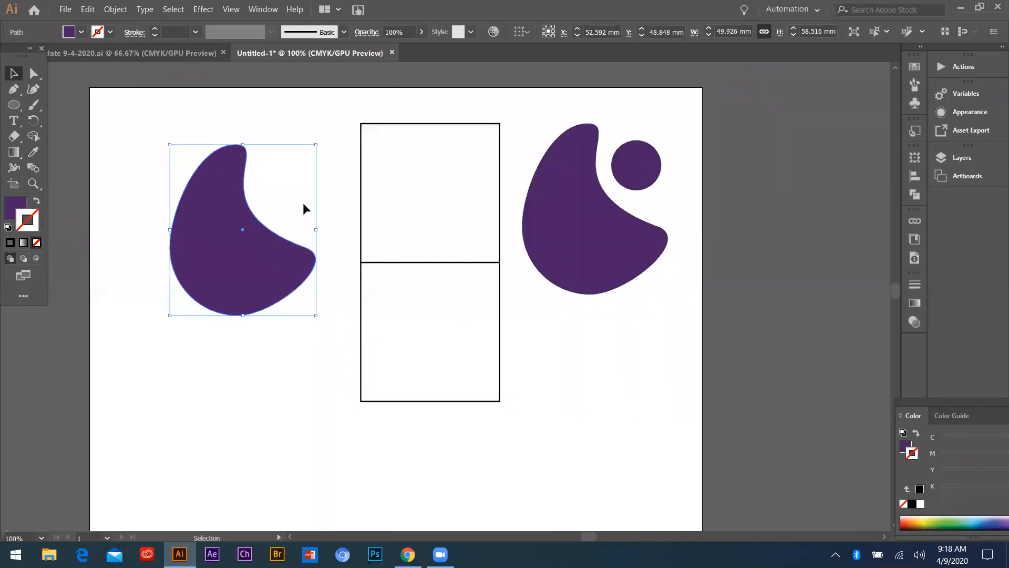
Erase a slanted band across the middle of the left crescent to split it into two pieces
{"action": "left_click", "coordinate": [16, 137]}
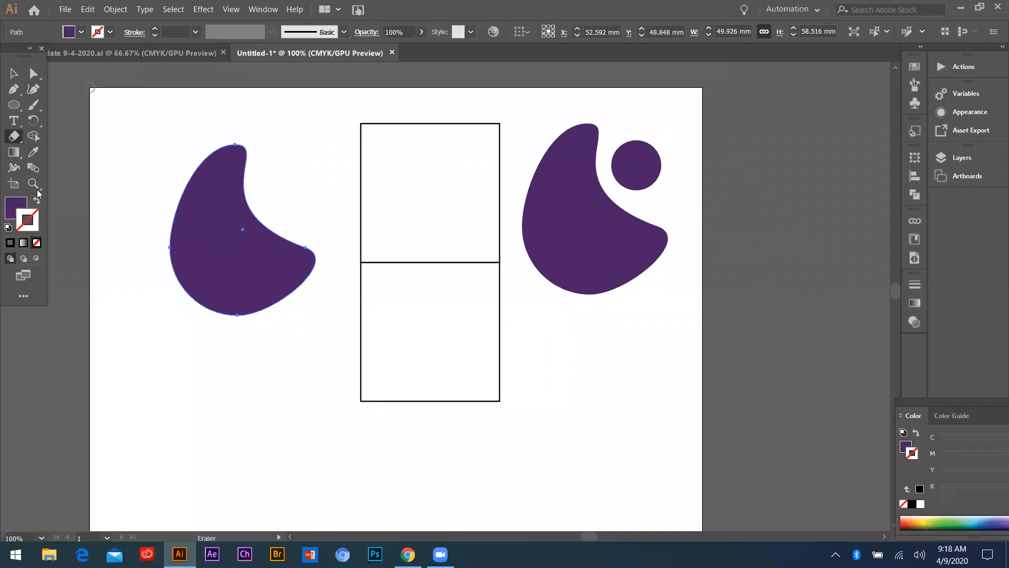
{"action": "left_click_drag", "start_coordinate": [144, 250], "coordinate": [331, 228]}
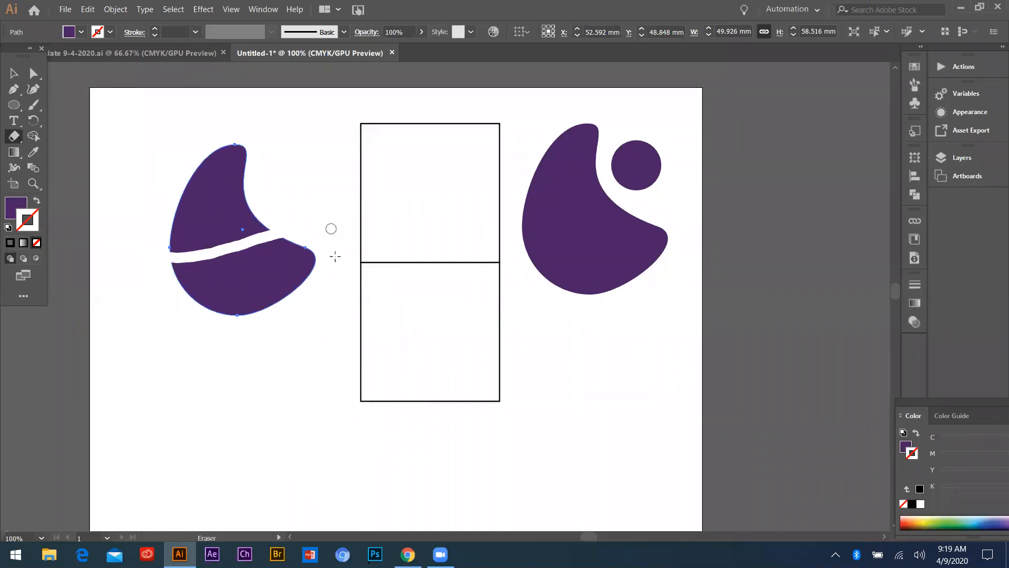
{"action": "scroll", "coordinate": [154, 229], "scroll_direction": "up", "scroll_amount": 1}
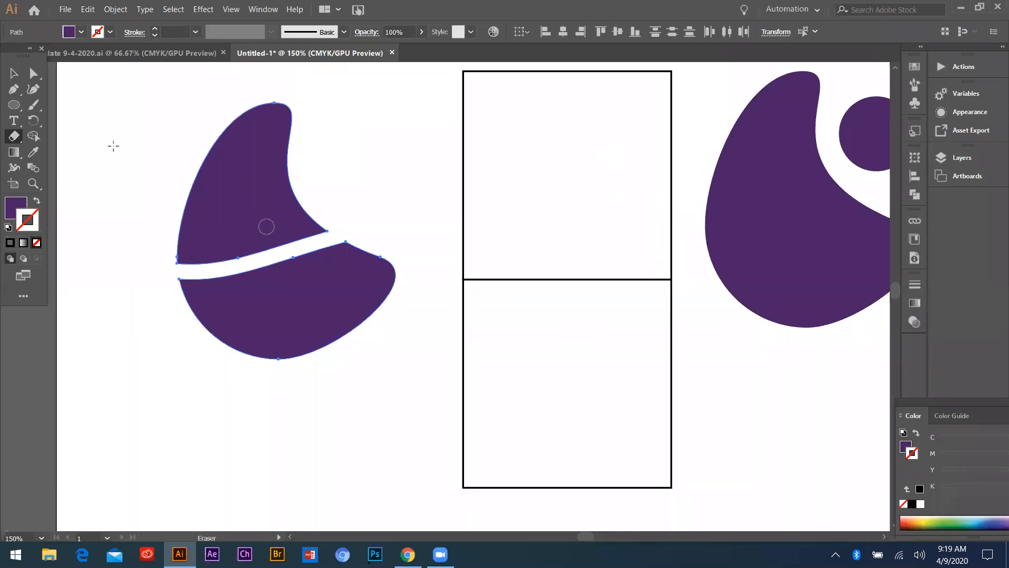
Move the crescent's two pieces lower on the page, leaving a narrow gap with the upper piece offset to the right
{"action": "left_click", "coordinate": [13, 73]}
{"action": "left_click", "coordinate": [315, 257]}
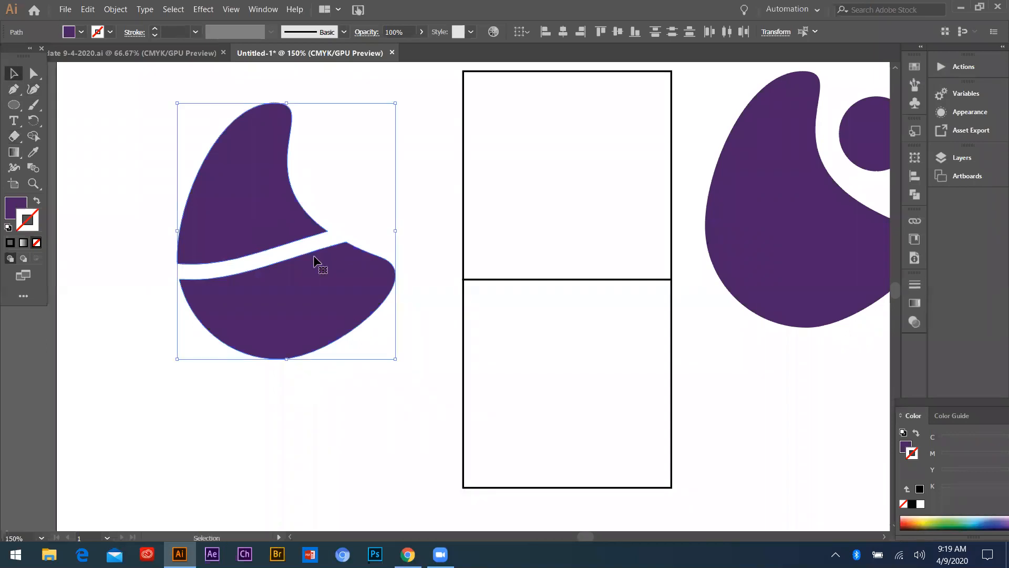
{"action": "right_click", "coordinate": [262, 229]}
{"action": "left_click", "coordinate": [423, 196]}
{"action": "left_click_drag", "start_coordinate": [218, 176], "coordinate": [176, 143]}
{"action": "key", "text": "ctrl+z"}
{"action": "left_click_drag", "start_coordinate": [309, 326], "coordinate": [263, 433]}
{"action": "left_click_drag", "start_coordinate": [287, 174], "coordinate": [286, 317]}
{"action": "left_click_drag", "start_coordinate": [260, 403], "coordinate": [351, 377]}
Erase a second slanted band across the crescent's lower piece with the Eraser tool
{"action": "left_click", "coordinate": [167, 252]}
{"action": "key", "text": "shift+e"}
{"action": "mouse_move", "coordinate": [201, 398]}
{"action": "left_mouse_down"}
{"action": "mouse_move", "coordinate": [286, 388]}
{"action": "mouse_move", "coordinate": [441, 338]}
{"action": "left_mouse_up"}
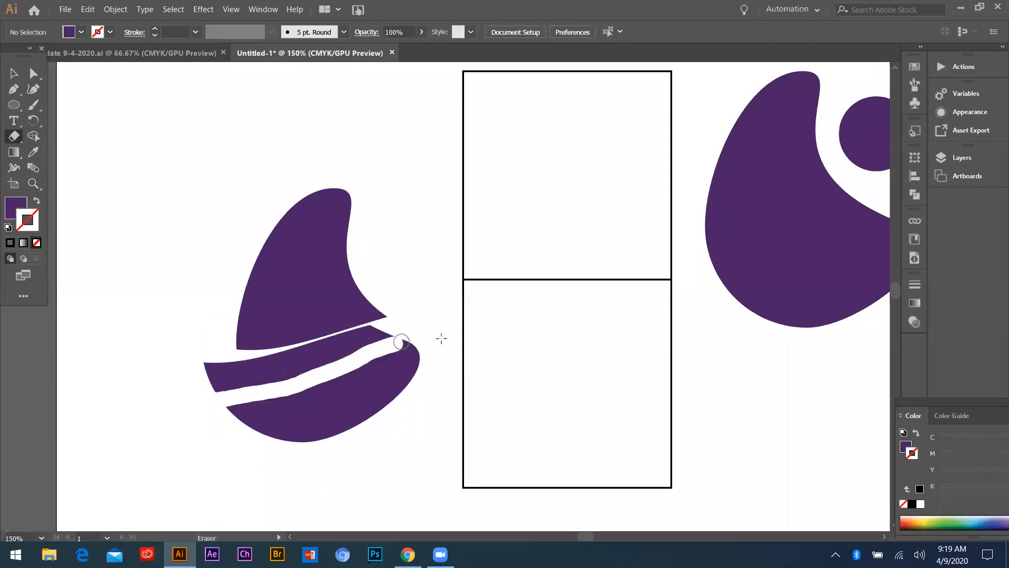
Try erasing two spots near the left edge of the crescent's upper piece, and undo them
{"action": "scroll", "coordinate": [353, 424], "scroll_direction": "up", "scroll_amount": 1}
{"action": "scroll", "coordinate": [274, 385], "scroll_direction": "down", "scroll_amount": 1}
{"action": "scroll", "coordinate": [323, 416], "scroll_direction": "up", "scroll_amount": 1}
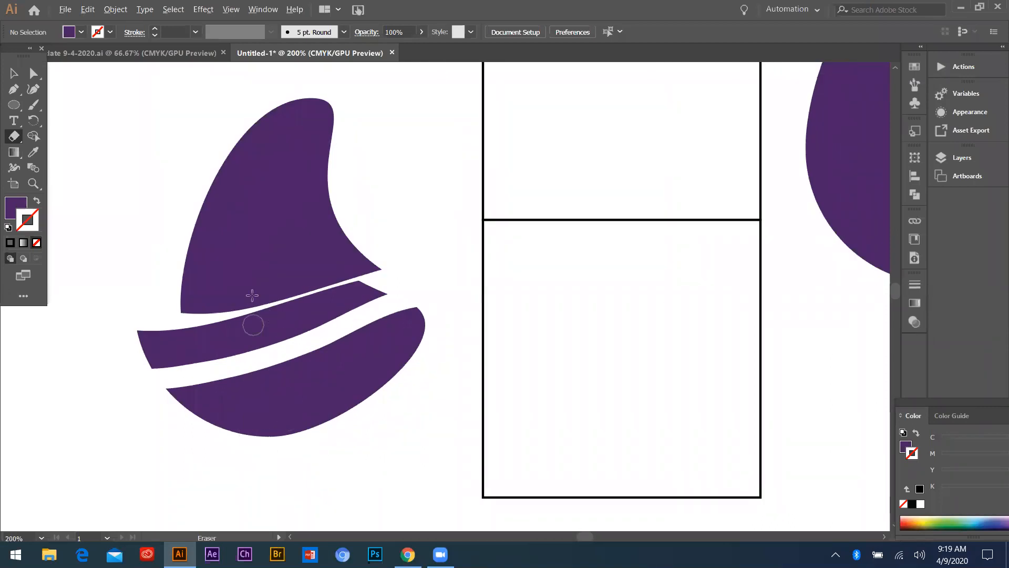
{"action": "scroll", "coordinate": [254, 324], "scroll_direction": "down", "scroll_amount": 1}
{"action": "scroll", "coordinate": [259, 292], "scroll_direction": "up", "scroll_amount": 1}
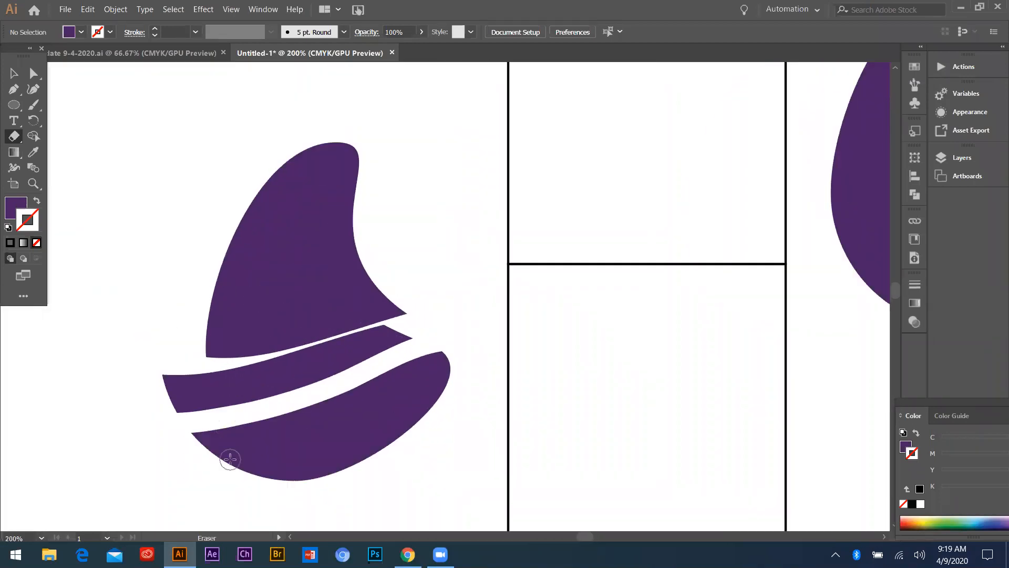
{"action": "scroll", "coordinate": [168, 270], "scroll_direction": "up", "scroll_amount": 1}
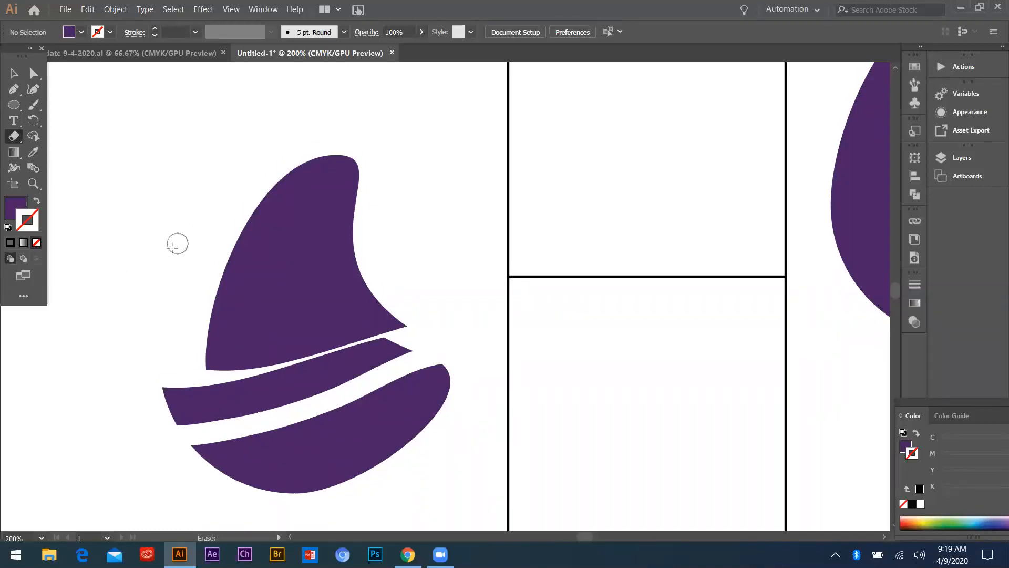
{"action": "left_click", "coordinate": [227, 255]}
{"action": "left_click", "coordinate": [218, 286]}
{"action": "key", "text": "ctrl+z"}
{"action": "key", "text": "ctrl+z"}
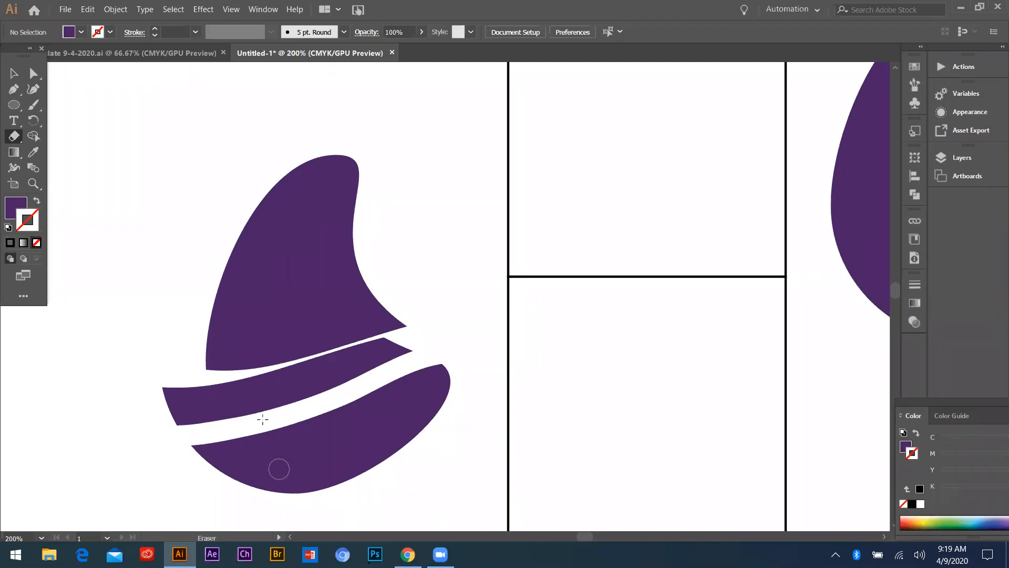
Reduce the Eraser size and erase a thin arched band across the crescent's lowest piece
{"action": "scroll", "coordinate": [219, 316], "scroll_direction": "down", "scroll_amount": 3}
{"action": "scroll", "coordinate": [275, 395], "scroll_direction": "up", "scroll_amount": 2}
{"action": "scroll", "coordinate": [176, 362], "scroll_direction": "down", "scroll_amount": 1}
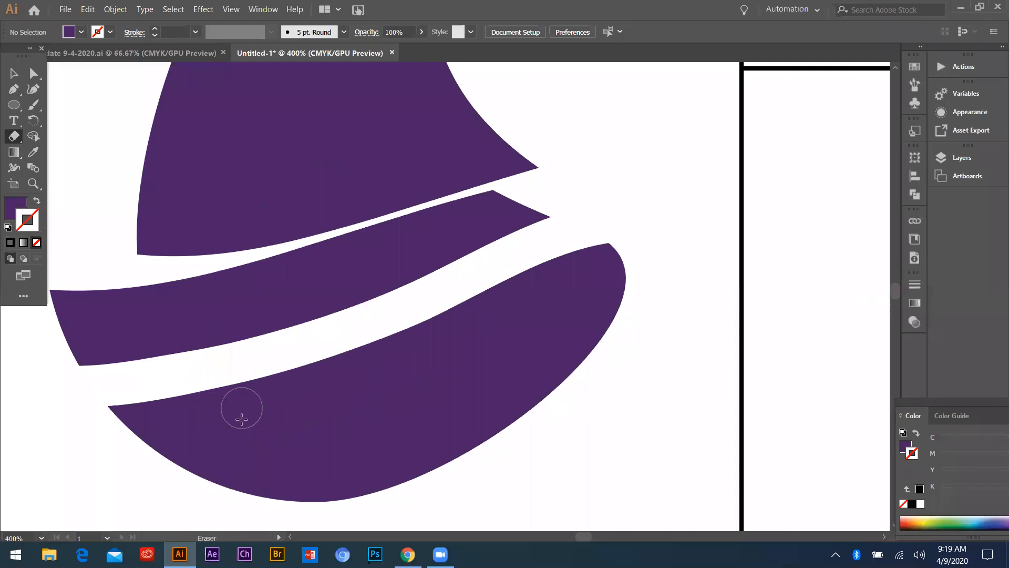
{"action": "key", "text": "bracketright"}
{"action": "key", "text": "bracketright"}
{"action": "key", "text": "bracketright"}
{"action": "key", "text": "bracketright"}
{"action": "key", "text": "bracketleft"}
{"action": "key", "text": "bracketleft"}
{"action": "key", "text": "bracketleft"}
{"action": "key", "text": "bracketleft"}
{"action": "key", "text": "bracketleft"}
{"action": "key", "text": "bracketleft"}
{"action": "key", "text": "bracketleft"}
{"action": "key", "text": "bracketleft"}
{"action": "mouse_move", "coordinate": [121, 458]}
{"action": "left_mouse_down"}
{"action": "mouse_move", "coordinate": [394, 396]}
{"action": "mouse_move", "coordinate": [620, 398]}
{"action": "left_mouse_up"}
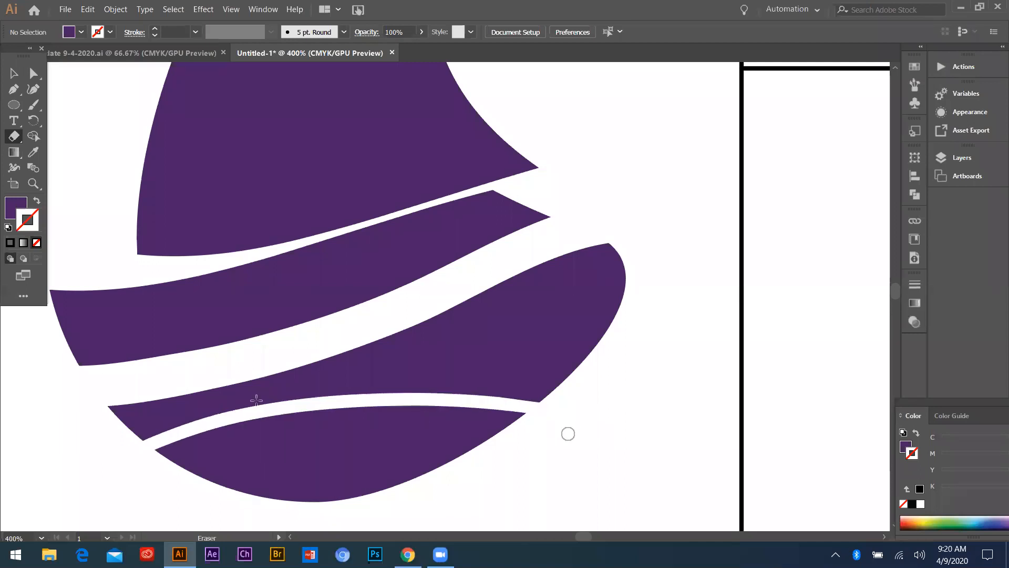
Recolour the lowest piece of the cut crescent to the more saturated purple #3d0866
{"action": "scroll", "coordinate": [152, 345], "scroll_direction": "down", "scroll_amount": 1}
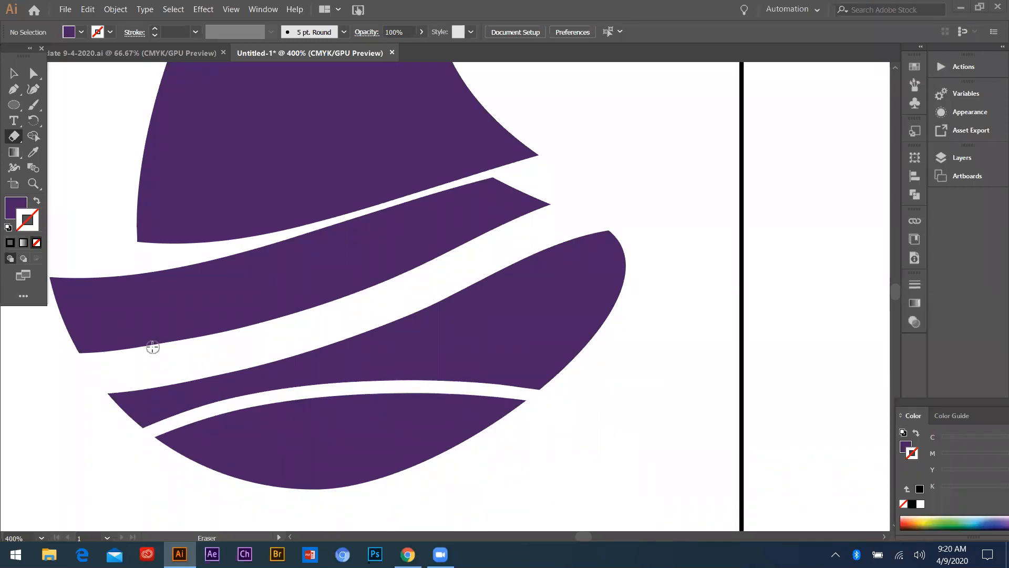
{"action": "left_click", "coordinate": [20, 80]}
{"action": "key", "text": "super"}
{"action": "left_click", "coordinate": [699, 169]}
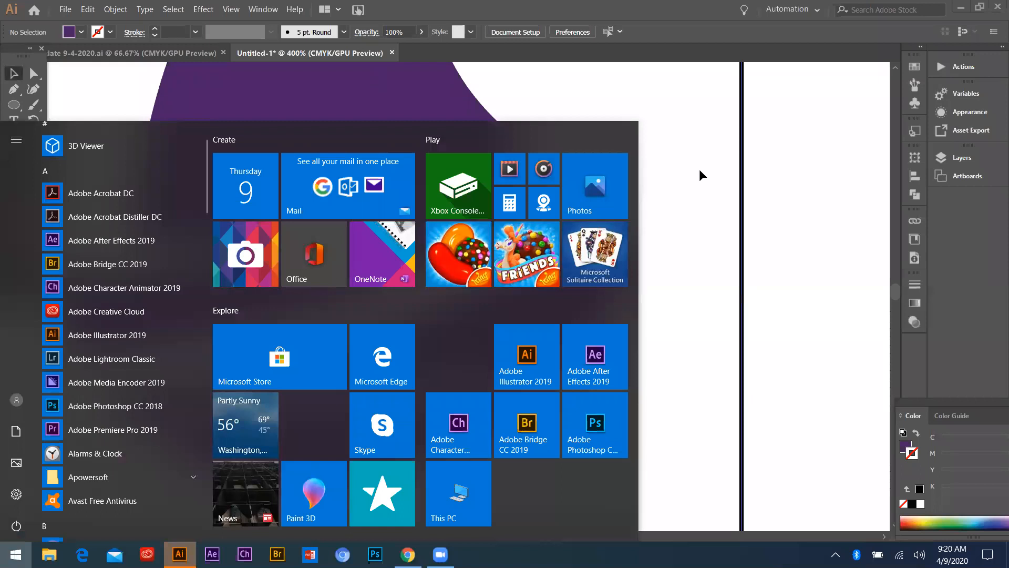
{"action": "key", "text": "alt"}
{"action": "scroll", "coordinate": [355, 337], "scroll_direction": "down", "scroll_amount": 3}
{"action": "left_click", "coordinate": [356, 360]}
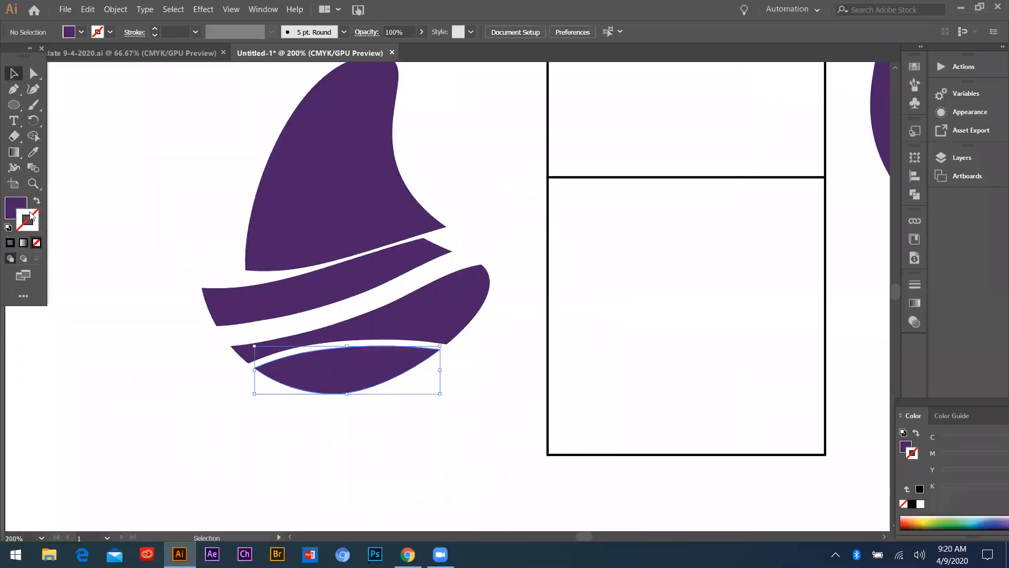
{"action": "double_click", "coordinate": [905, 446]}
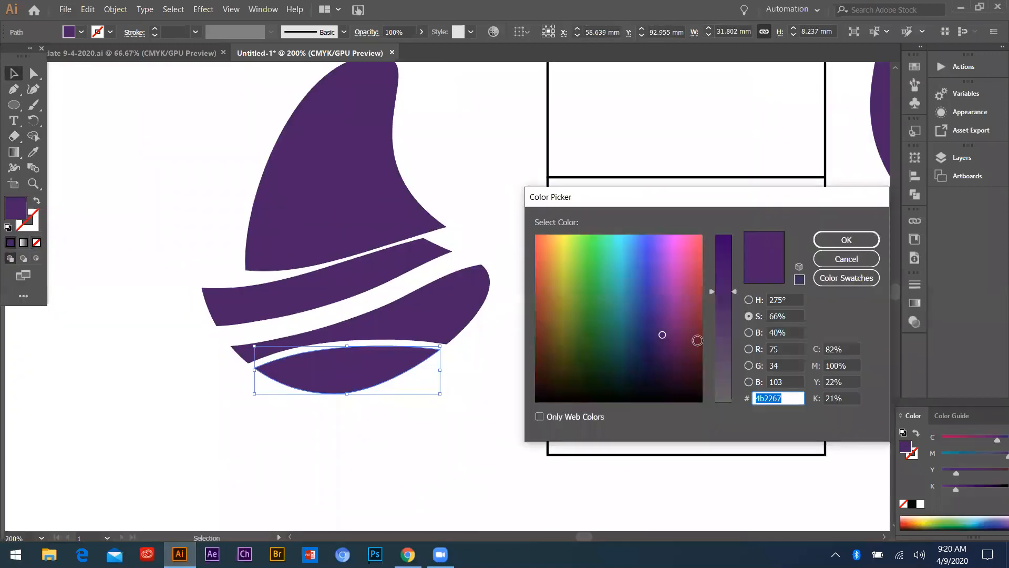
{"action": "left_click", "coordinate": [725, 251]}
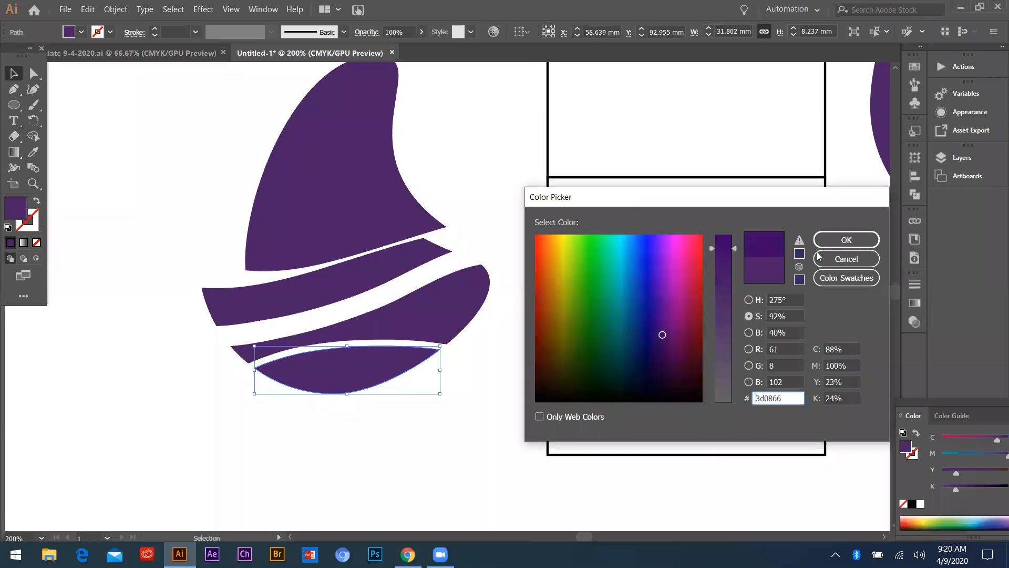
{"action": "key", "text": "Return"}
{"action": "left_click", "coordinate": [113, 162]}
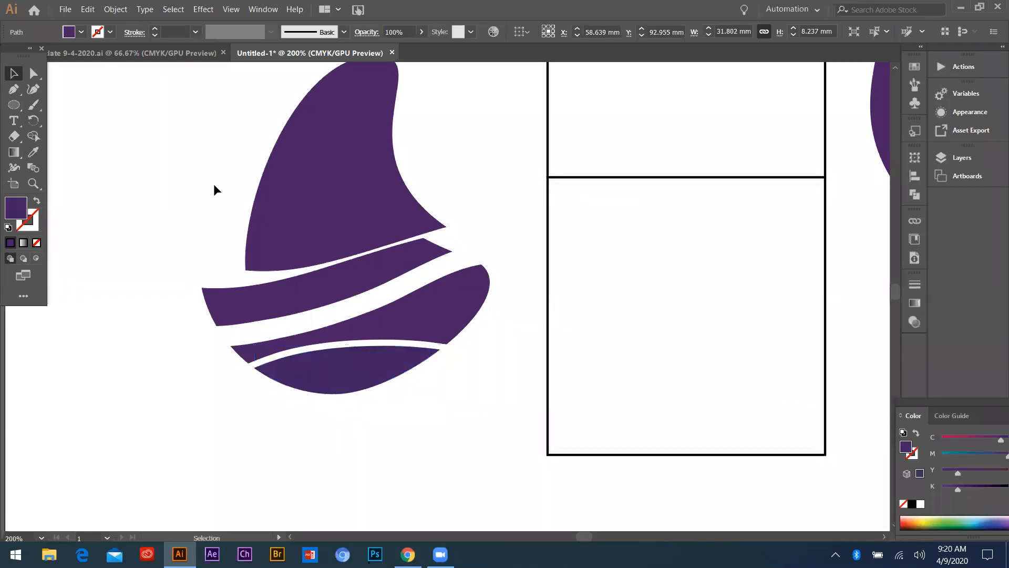
Move all four pieces of the cut crescent together to below the intact crescent near the page's right edge
{"action": "scroll", "coordinate": [137, 252], "scroll_direction": "down", "scroll_amount": 2}
{"action": "left_click_drag", "start_coordinate": [149, 124], "coordinate": [307, 410]}
{"action": "left_click_drag", "start_coordinate": [254, 262], "coordinate": [558, 383]}
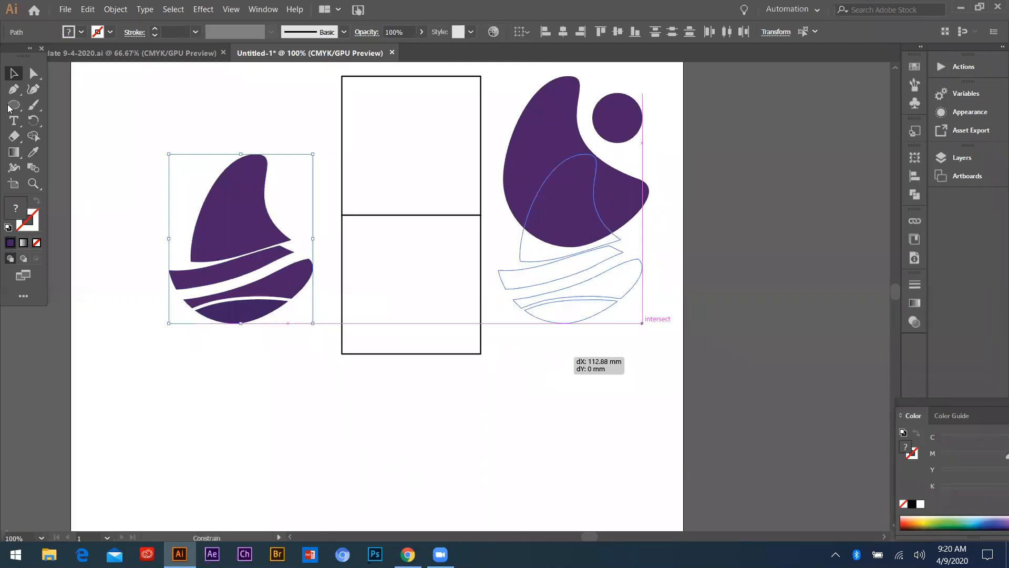
Draw a small closed stem shape with slightly curved sides just above the cut crescent's tip, using the Pen tool
{"action": "left_click", "coordinate": [10, 106]}
{"action": "scroll", "coordinate": [573, 301], "scroll_direction": "up", "scroll_amount": 2}
{"action": "scroll", "coordinate": [273, 270], "scroll_direction": "down", "scroll_amount": 1}
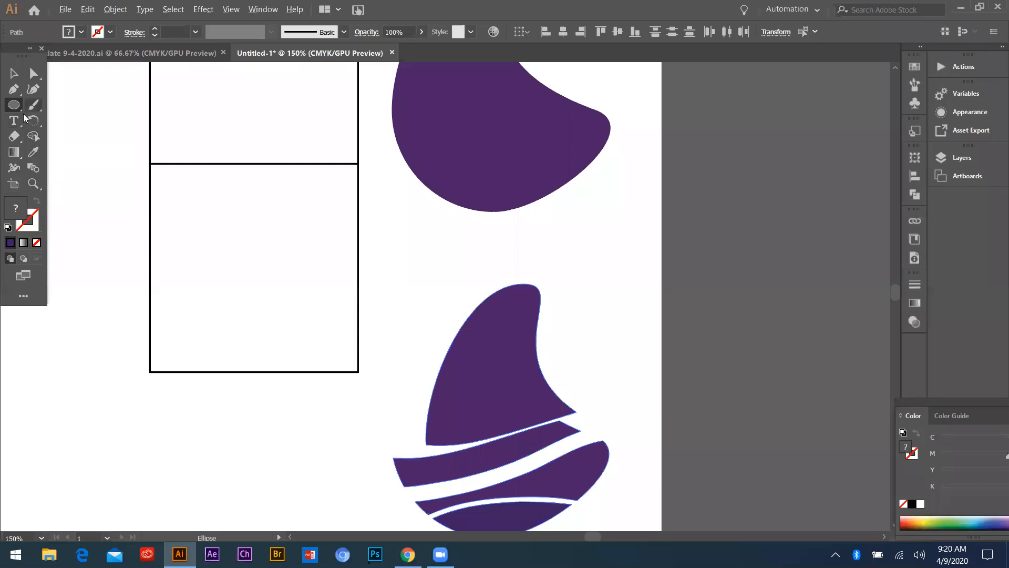
{"action": "left_click", "coordinate": [17, 108]}
{"action": "left_click", "coordinate": [13, 90]}
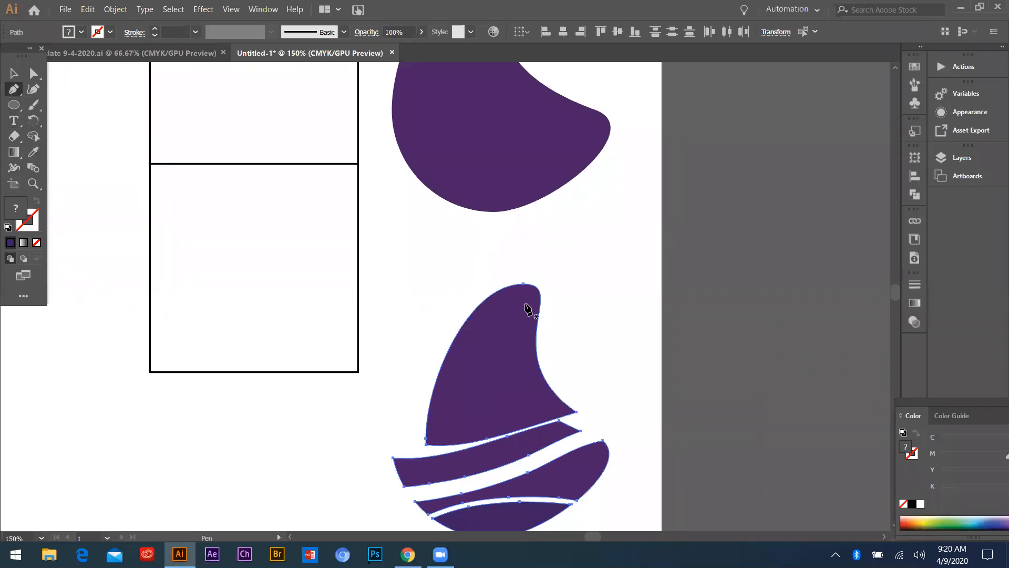
{"action": "scroll", "coordinate": [522, 298], "scroll_direction": "up", "scroll_amount": 3}
{"action": "left_click", "coordinate": [497, 158]}
{"action": "left_click_drag", "start_coordinate": [565, 152], "coordinate": [559, 168]}
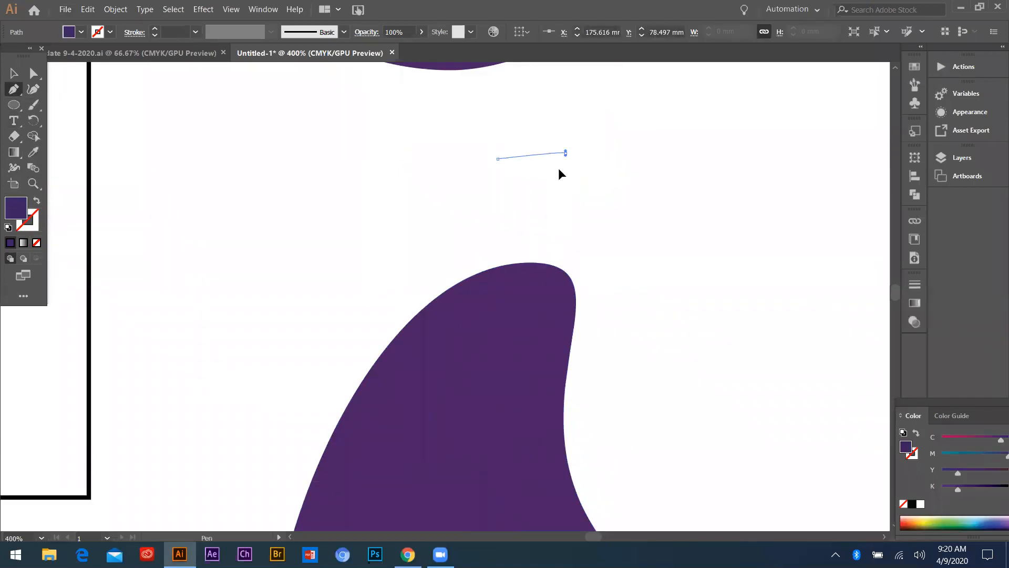
{"action": "left_click_drag", "start_coordinate": [526, 237], "coordinate": [503, 225]}
{"action": "left_click", "coordinate": [498, 252]}
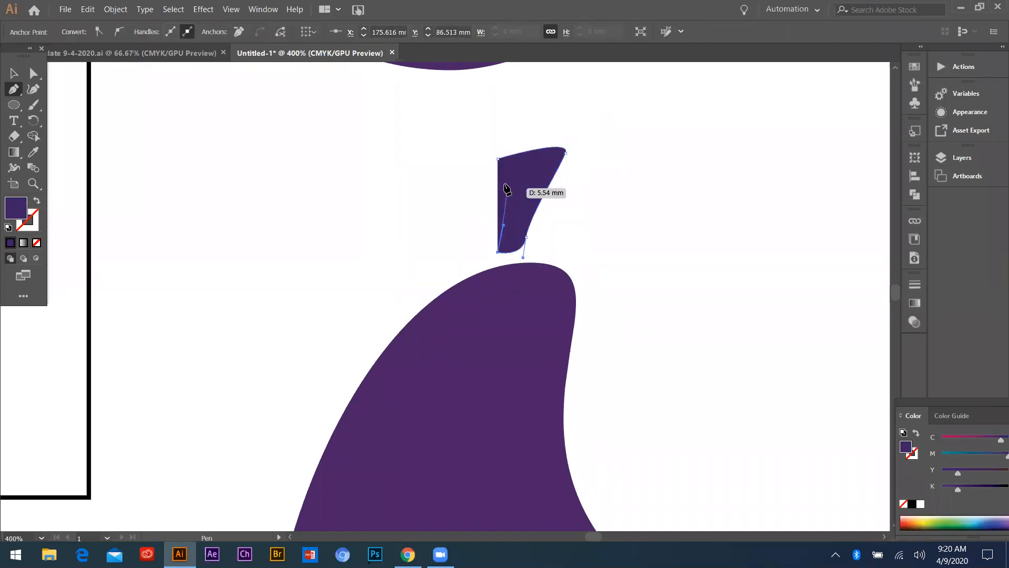
{"action": "left_click", "coordinate": [497, 158]}
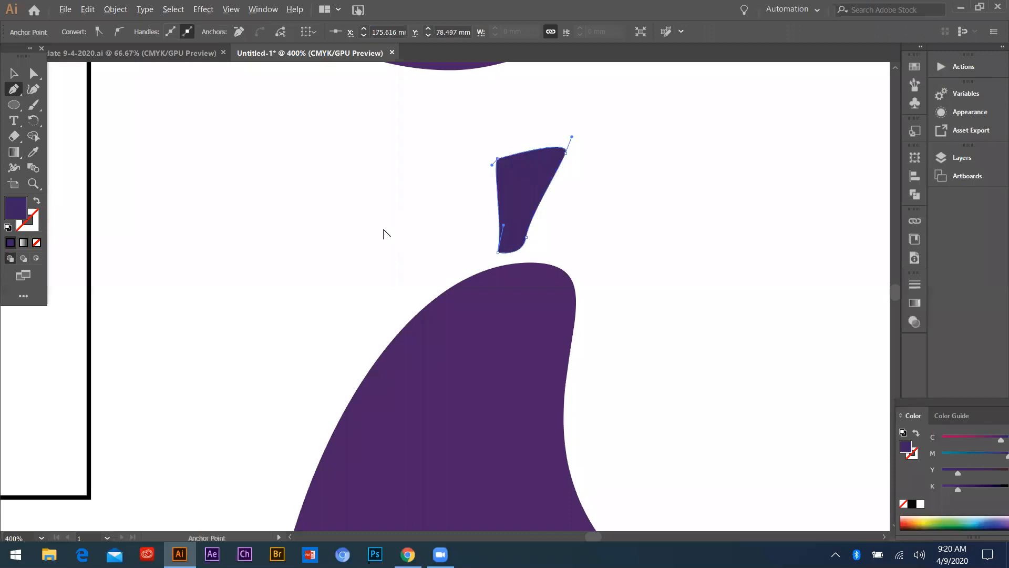
Fill the small stem shape with yellow #e2e24d and deselect it
{"action": "scroll", "coordinate": [387, 233], "scroll_direction": "down", "scroll_amount": 3}
{"action": "double_click", "coordinate": [15, 208]}
{"action": "left_click", "coordinate": [563, 252]}
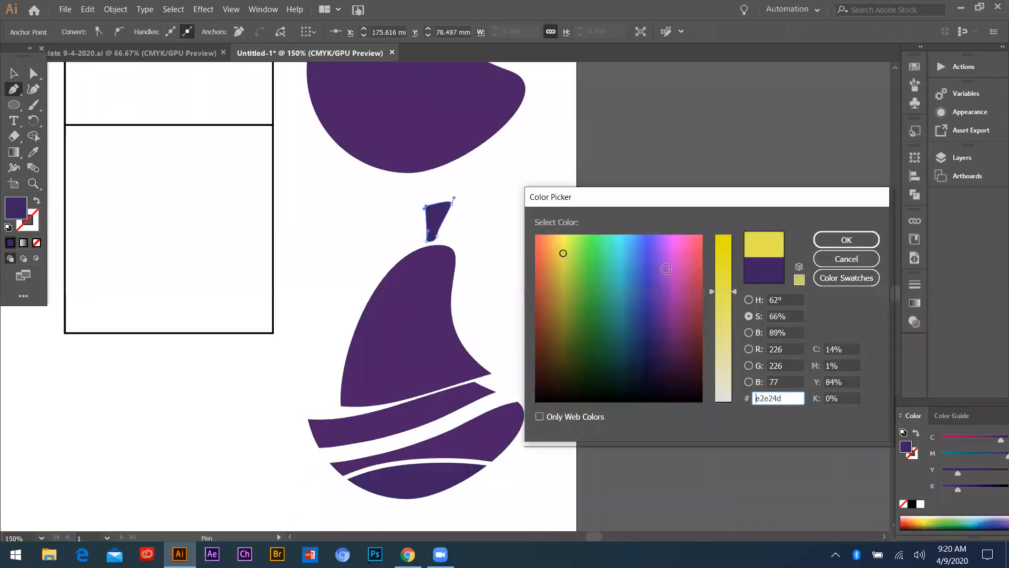
{"action": "key", "text": "Return"}
{"action": "key", "text": "v"}
{"action": "left_click", "coordinate": [320, 203]}
Nudge the yellow stem slightly left and down, close to the rounded tip of the cut crescent
{"action": "scroll", "coordinate": [423, 276], "scroll_direction": "down", "scroll_amount": 3}
{"action": "scroll", "coordinate": [416, 276], "scroll_direction": "up", "scroll_amount": 3}
{"action": "scroll", "coordinate": [396, 240], "scroll_direction": "down", "scroll_amount": 1}
{"action": "scroll", "coordinate": [402, 231], "scroll_direction": "up", "scroll_amount": 3}
{"action": "left_click_drag", "start_coordinate": [443, 191], "coordinate": [422, 198]}
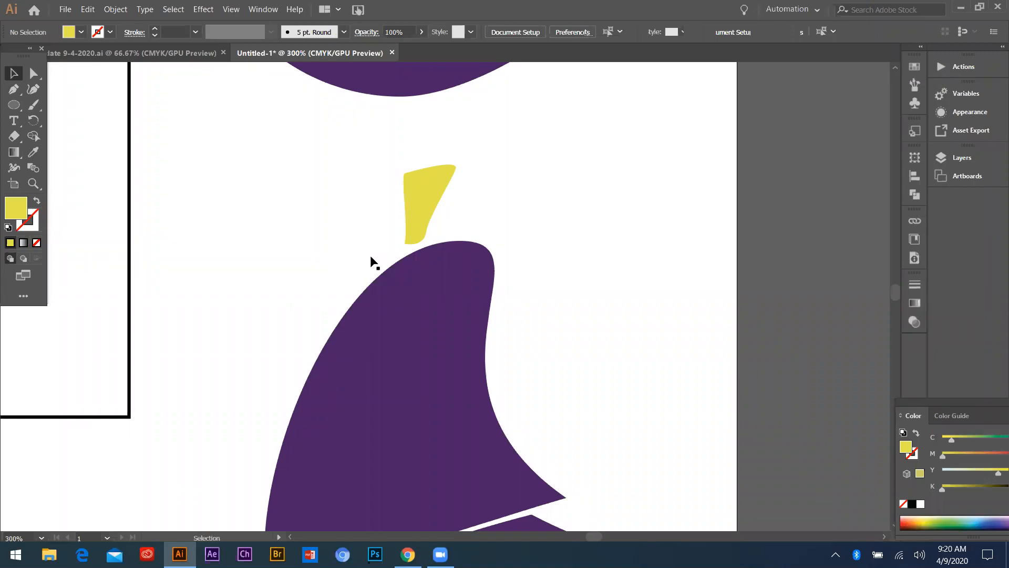
Move the cut crescent and its yellow stem together right and up, overlapping the page's right edge
{"action": "scroll", "coordinate": [370, 261], "scroll_direction": "down", "scroll_amount": 3}
{"action": "left_click_drag", "start_coordinate": [454, 447], "coordinate": [350, 239]}
{"action": "left_click_drag", "start_coordinate": [390, 281], "coordinate": [443, 254]}
{"action": "left_click", "coordinate": [538, 239]}
{"action": "scroll", "coordinate": [426, 321], "scroll_direction": "down", "scroll_amount": 2}
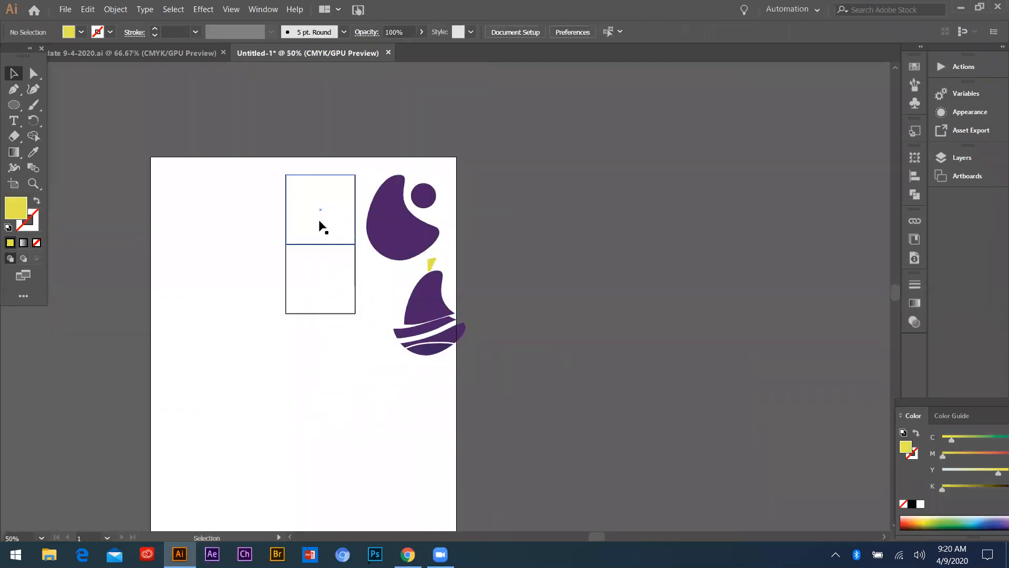
Draw a horizontal line about 104 mm long below the two stacked squares with the Line Segment tool
{"action": "scroll", "coordinate": [311, 218], "scroll_direction": "up", "scroll_amount": 2}
{"action": "scroll", "coordinate": [387, 280], "scroll_direction": "down", "scroll_amount": 2}
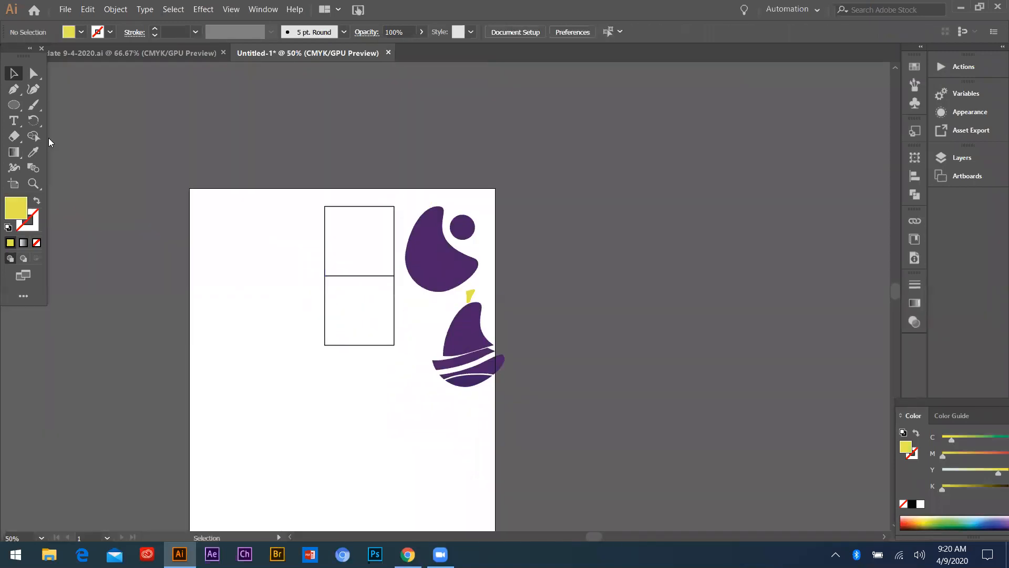
{"action": "left_click", "coordinate": [14, 104]}
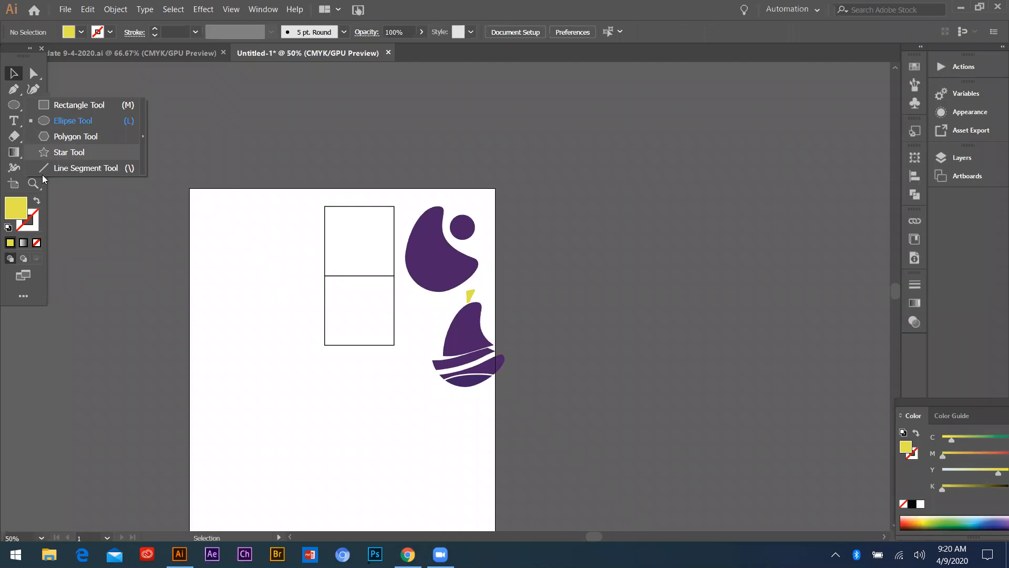
{"action": "left_click", "coordinate": [75, 166]}
{"action": "left_click_drag", "start_coordinate": [249, 410], "coordinate": [402, 409]}
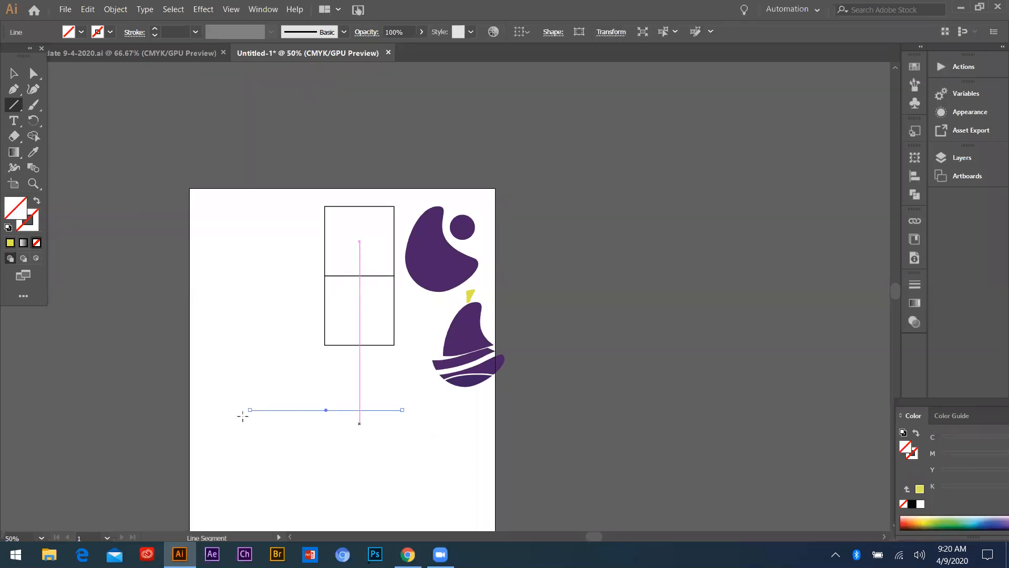
{"action": "key", "text": "ctrl+plus"}
{"action": "key", "text": "ctrl+plus"}
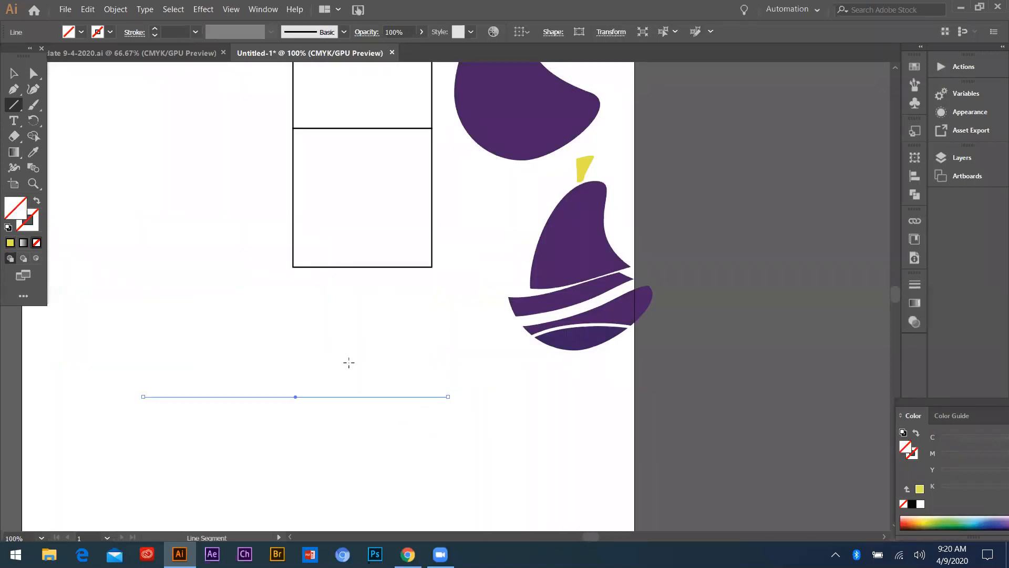
Delete the horizontal line below the squares
{"action": "left_click_drag", "start_coordinate": [15, 94], "coordinate": [31, 108]}
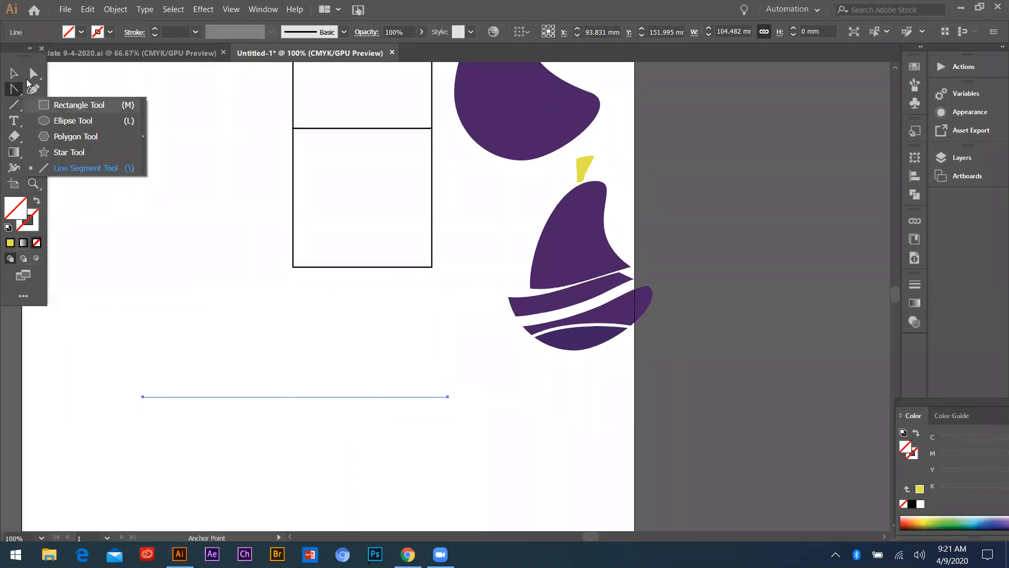
{"action": "left_click", "coordinate": [13, 74]}
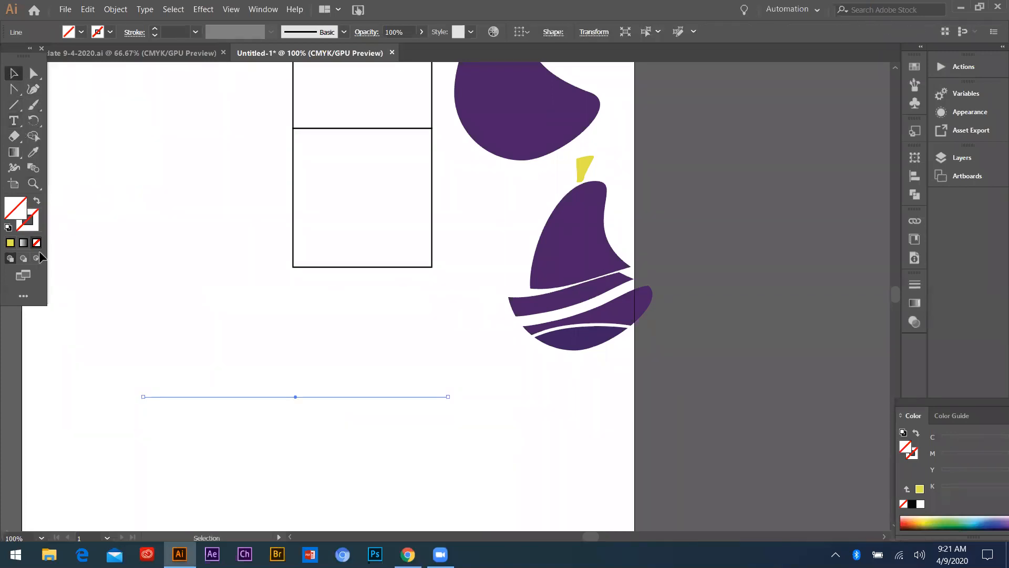
{"action": "scroll", "coordinate": [256, 316], "scroll_direction": "down", "scroll_amount": 2}
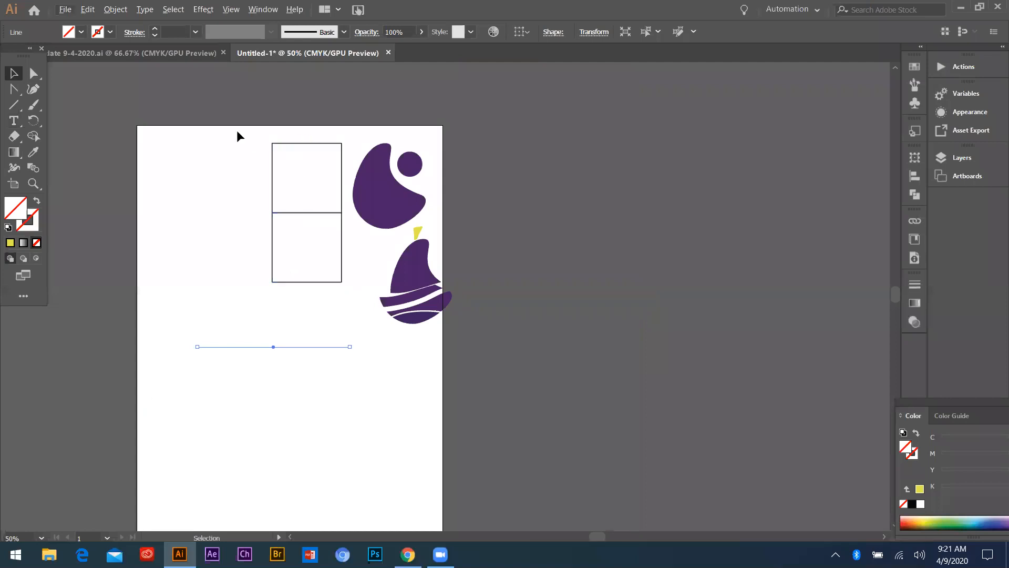
{"action": "left_click_drag", "start_coordinate": [221, 130], "coordinate": [465, 331]}
{"action": "left_click", "coordinate": [506, 370]}
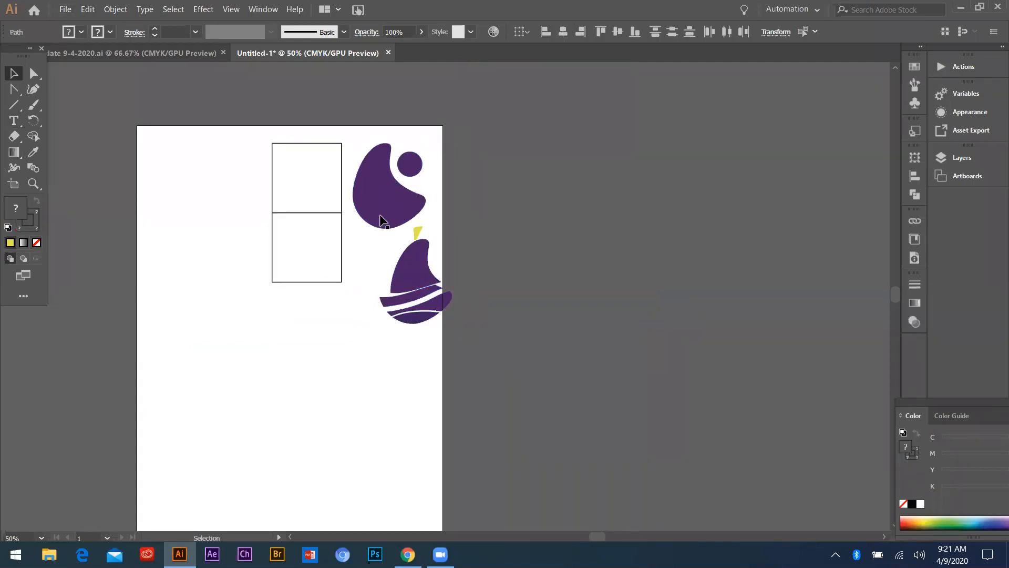
Duplicate the two stacked squares straight down, placing the copies directly beneath the originals
{"action": "scroll", "coordinate": [379, 217], "scroll_direction": "up", "scroll_amount": 2}
{"action": "scroll", "coordinate": [268, 214], "scroll_direction": "down", "scroll_amount": 1}
{"action": "left_click_drag", "start_coordinate": [229, 164], "coordinate": [338, 278]}
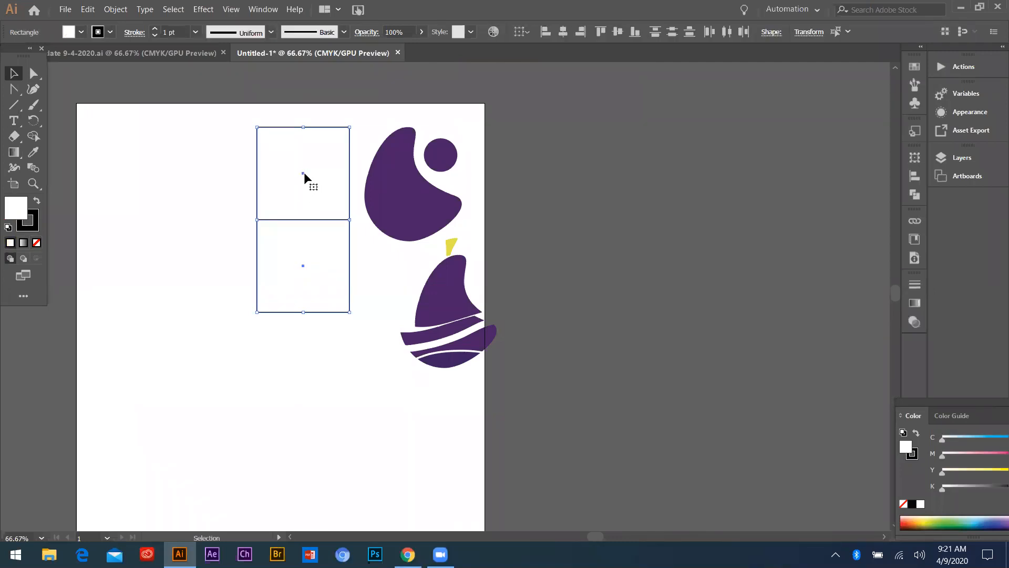
{"action": "left_click_drag", "start_coordinate": [313, 353], "coordinate": [304, 357]}
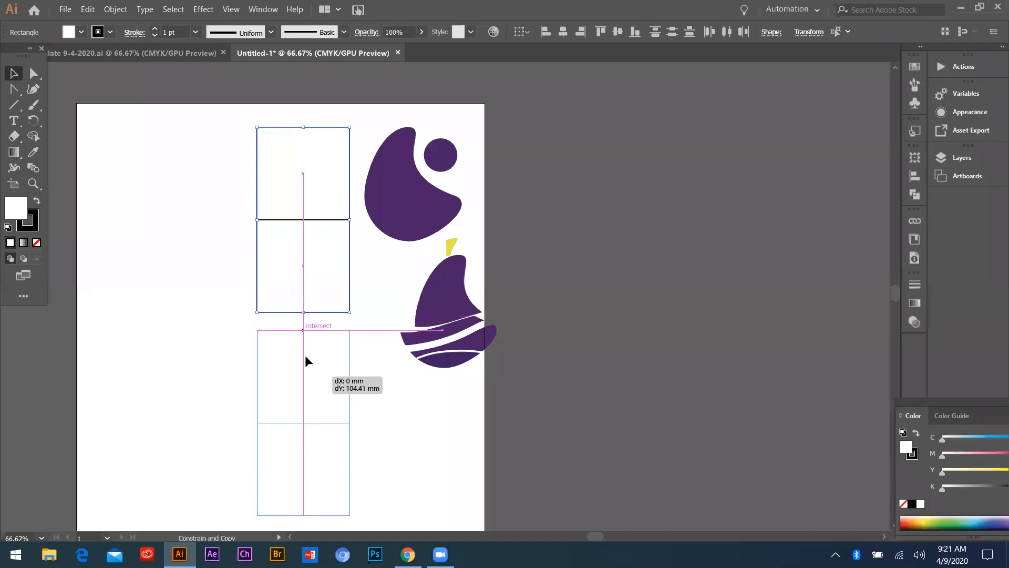
Repeat the duplication several times to extend the column of squares down past the page's lower edge
{"action": "key", "text": "ctrl+minus"}
{"action": "key", "text": "ctrl+minus"}
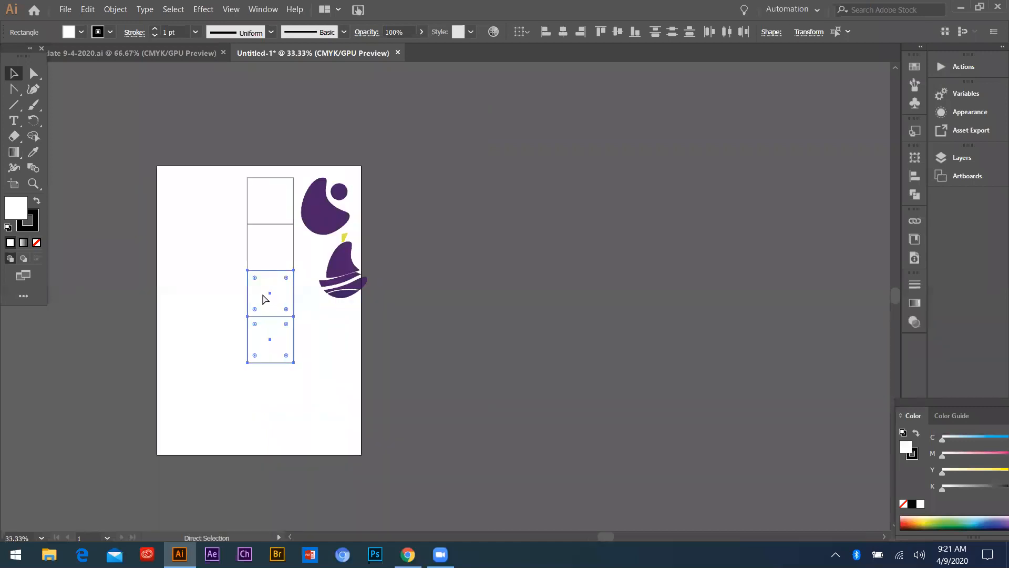
{"action": "key", "text": "ctrl+d"}
{"action": "key", "text": "ctrl+d"}
{"action": "key", "text": "ctrl+d"}
{"action": "key", "text": "ctrl+d"}
{"action": "key", "text": "ctrl+d"}
{"action": "key", "text": "ctrl+d"}
{"action": "scroll", "coordinate": [275, 298], "scroll_direction": "down", "scroll_amount": 4}
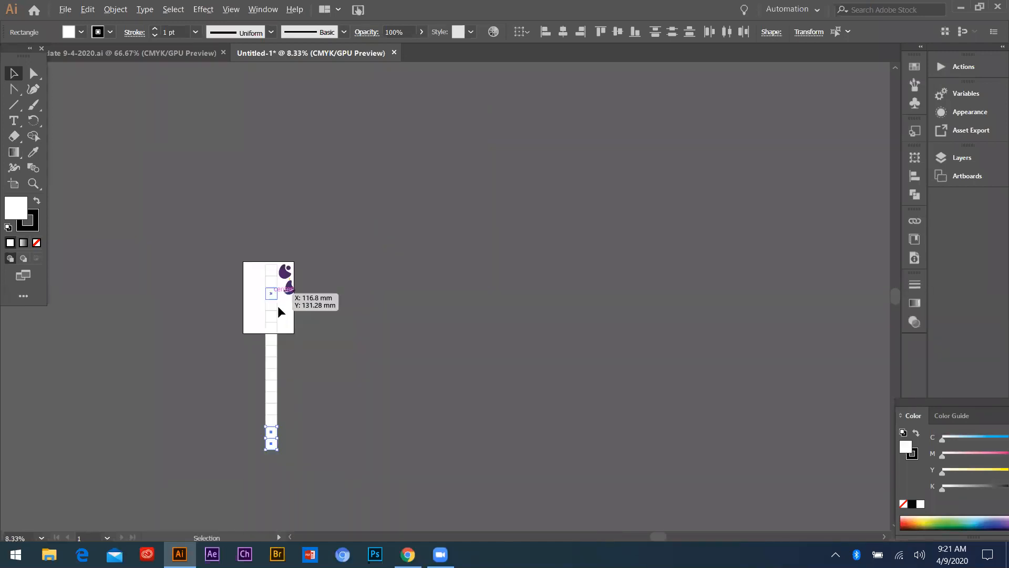
{"action": "left_click_drag", "start_coordinate": [278, 304], "coordinate": [563, 265]}
{"action": "scroll", "coordinate": [576, 292], "scroll_direction": "up", "scroll_amount": 3}
{"action": "scroll", "coordinate": [387, 281], "scroll_direction": "down", "scroll_amount": 2}
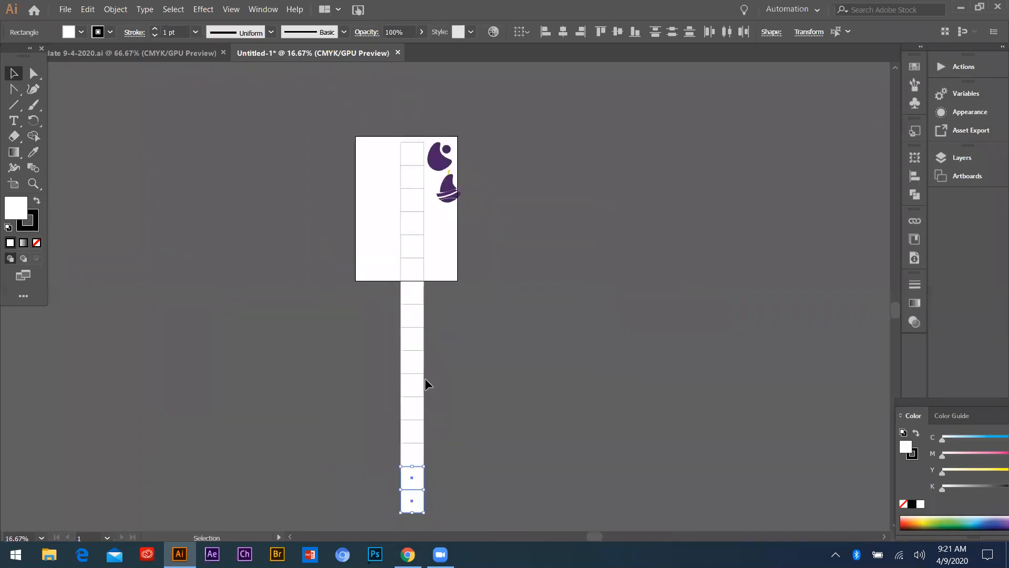
{"action": "key", "text": "ctrl"}
{"action": "key", "text": "ctrl+0"}
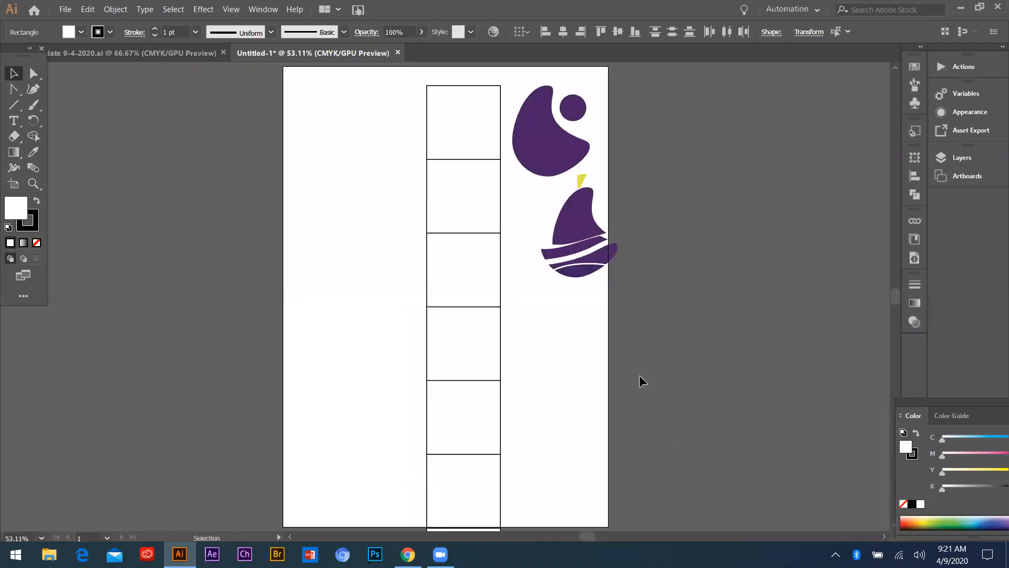
Undo the duplicated squares back to the original stacked pair
{"action": "scroll", "coordinate": [451, 266], "scroll_direction": "down", "scroll_amount": 2}
{"action": "scroll", "coordinate": [483, 258], "scroll_direction": "up", "scroll_amount": 2}
{"action": "scroll", "coordinate": [401, 228], "scroll_direction": "down", "scroll_amount": 2}
{"action": "key", "text": "ctrl+shift+a"}
{"action": "key", "text": "ctrl+z"}
{"action": "key", "text": "ctrl+z"}
{"action": "key", "text": "ctrl+z"}
{"action": "key", "text": "ctrl+z"}
{"action": "key", "text": "ctrl+z"}
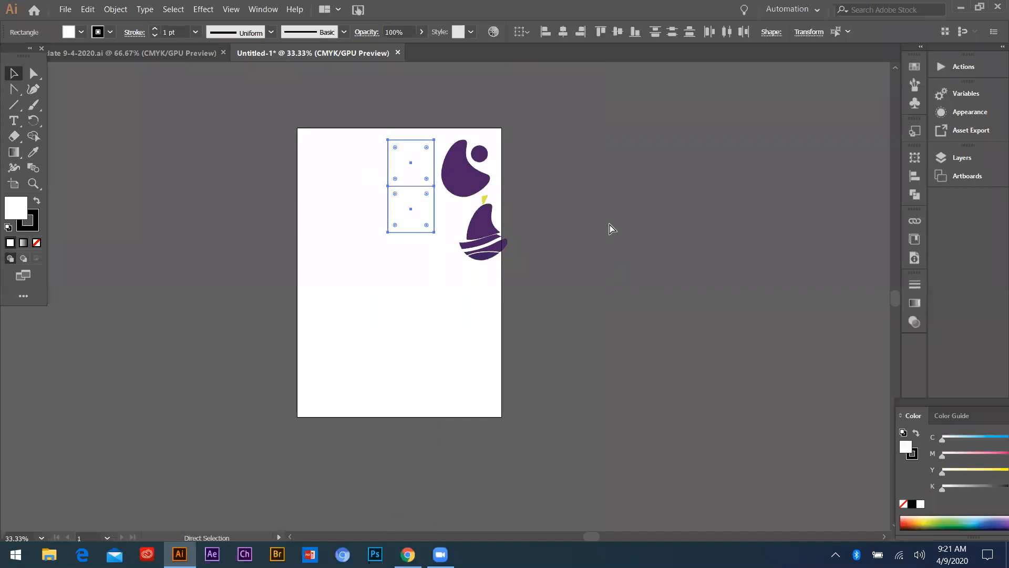
{"action": "scroll", "coordinate": [429, 203], "scroll_direction": "up", "scroll_amount": 3}
{"action": "scroll", "coordinate": [408, 207], "scroll_direction": "down", "scroll_amount": 2}
{"action": "left_click_drag", "start_coordinate": [295, 70], "coordinate": [606, 266]}
{"action": "left_click", "coordinate": [311, 213]}
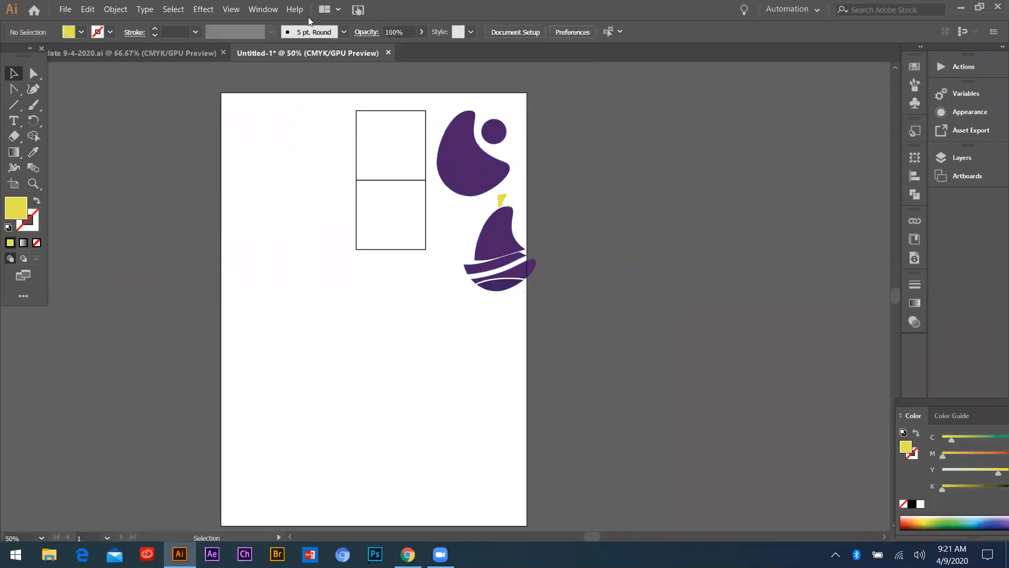
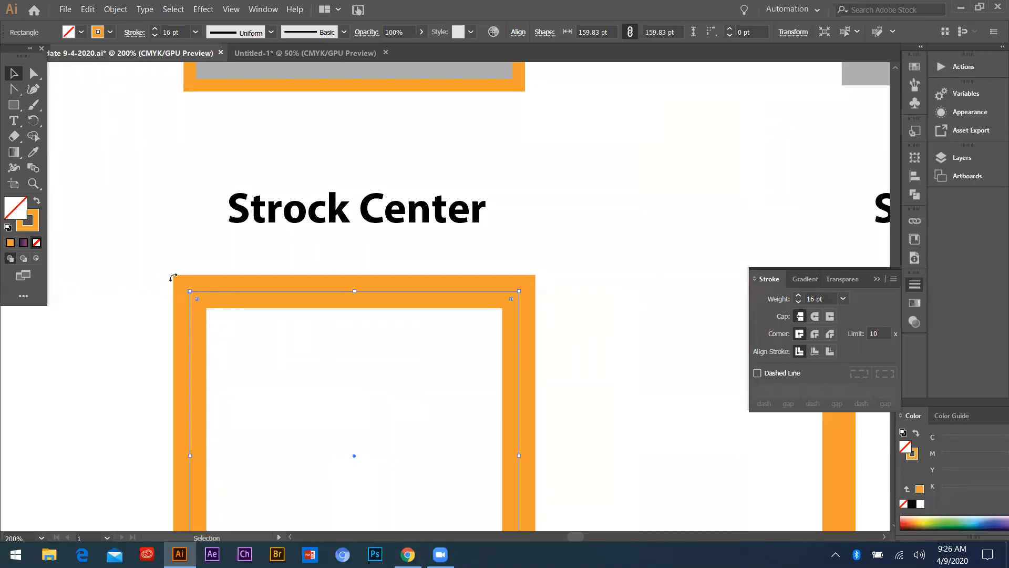
Examine the stroke alignment setting of the Strock Center, Strock Inside and Stroke Outside squares one after another
{"action": "scroll", "coordinate": [162, 300], "scroll_direction": "down", "scroll_amount": 2}
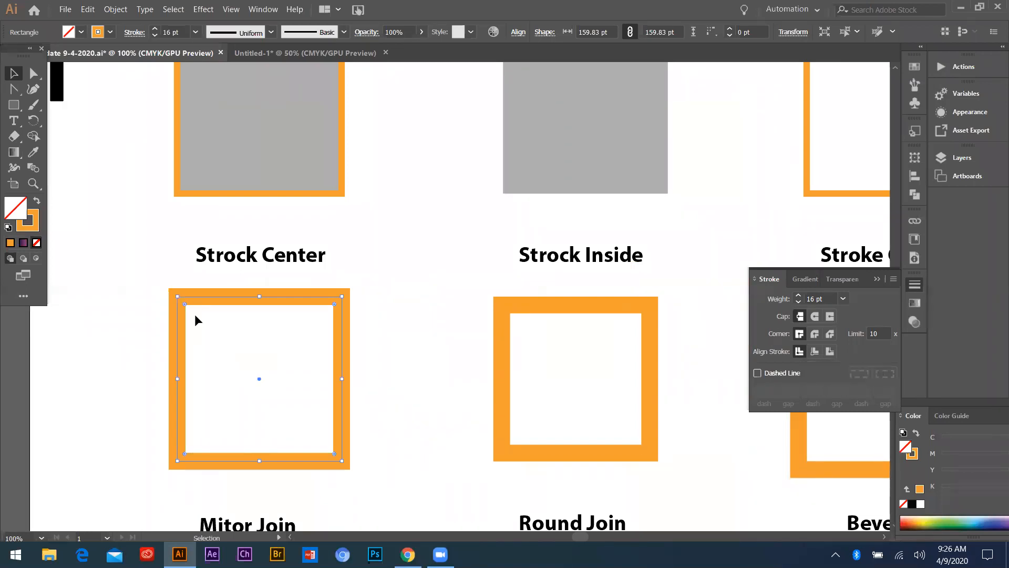
{"action": "scroll", "coordinate": [423, 299], "scroll_direction": "down", "scroll_amount": 2}
{"action": "left_click", "coordinate": [453, 318]}
{"action": "scroll", "coordinate": [453, 318], "scroll_direction": "up", "scroll_amount": 3}
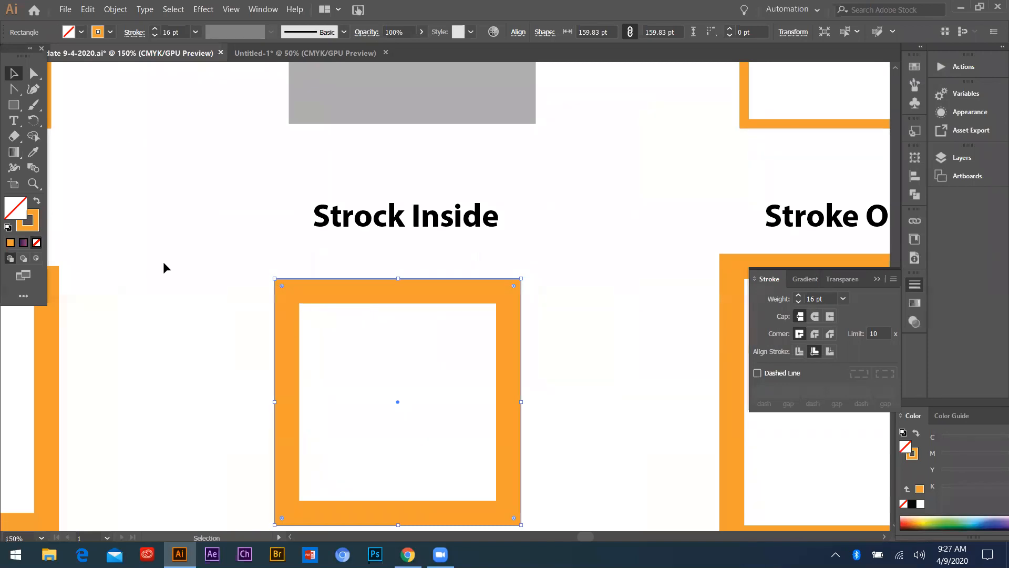
{"action": "scroll", "coordinate": [163, 260], "scroll_direction": "down", "scroll_amount": 2}
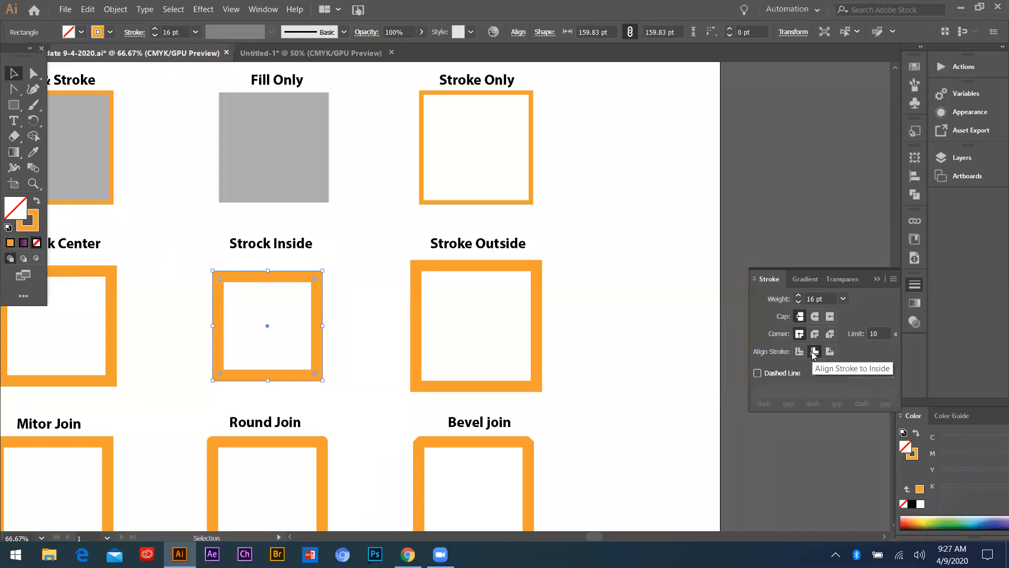
{"action": "left_click", "coordinate": [416, 266]}
{"action": "scroll", "coordinate": [488, 304], "scroll_direction": "up", "scroll_amount": 2}
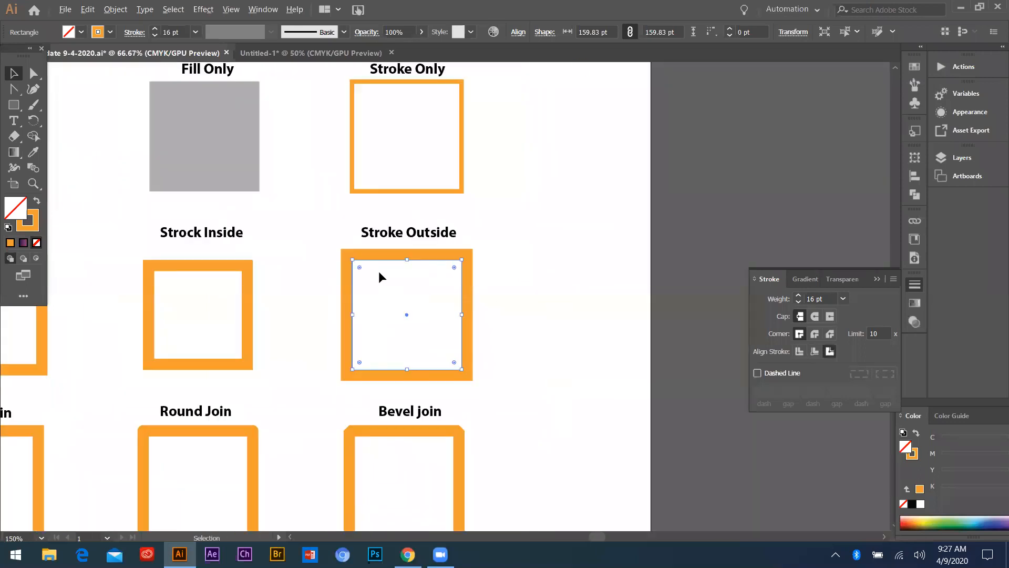
{"action": "scroll", "coordinate": [379, 270], "scroll_direction": "up", "scroll_amount": 1}
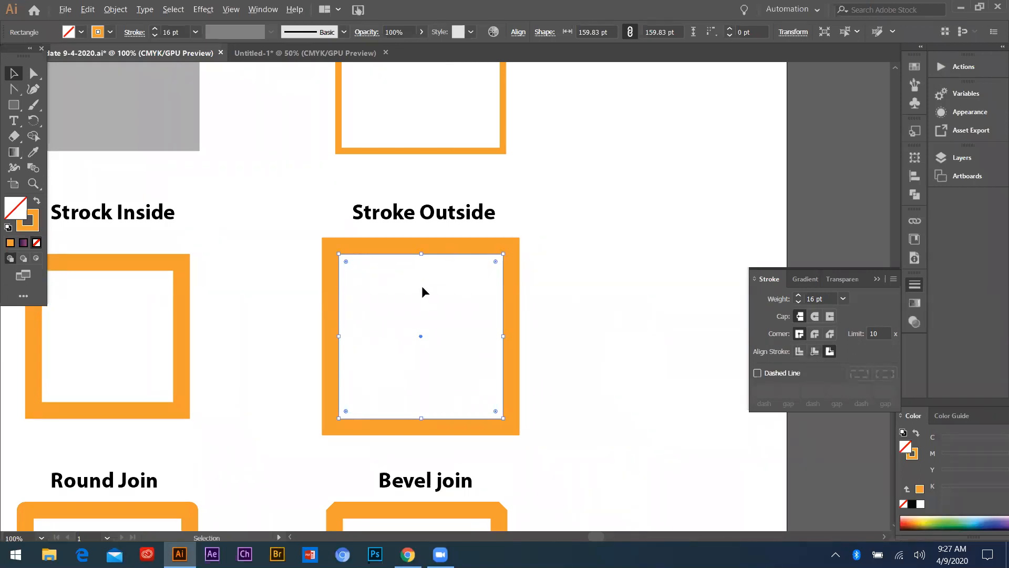
Cycle the Stroke Outside square through inside, outside and center stroke alignment, ending with the stroke aligned to center
{"action": "scroll", "coordinate": [601, 312], "scroll_direction": "down", "scroll_amount": 2}
{"action": "left_click", "coordinate": [799, 351]}
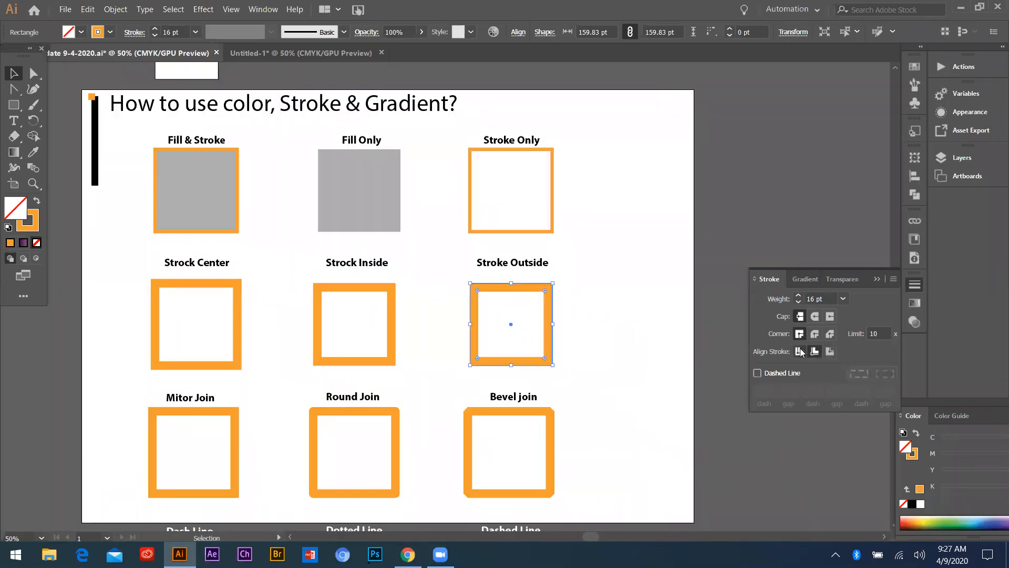
{"action": "left_click", "coordinate": [814, 351]}
{"action": "left_click", "coordinate": [828, 351]}
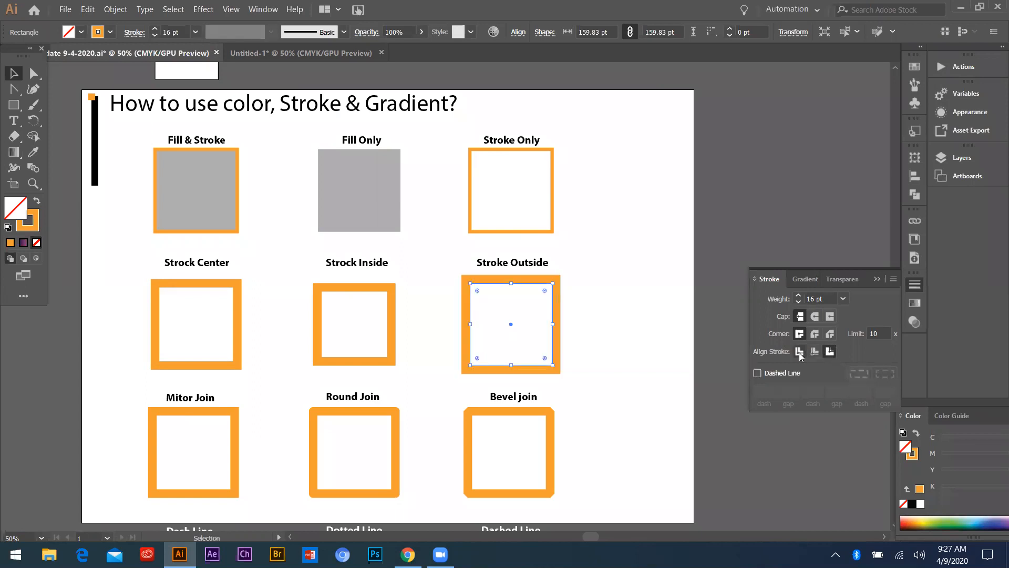
{"action": "left_click", "coordinate": [800, 352]}
{"action": "left_click", "coordinate": [814, 351]}
{"action": "left_click", "coordinate": [799, 352]}
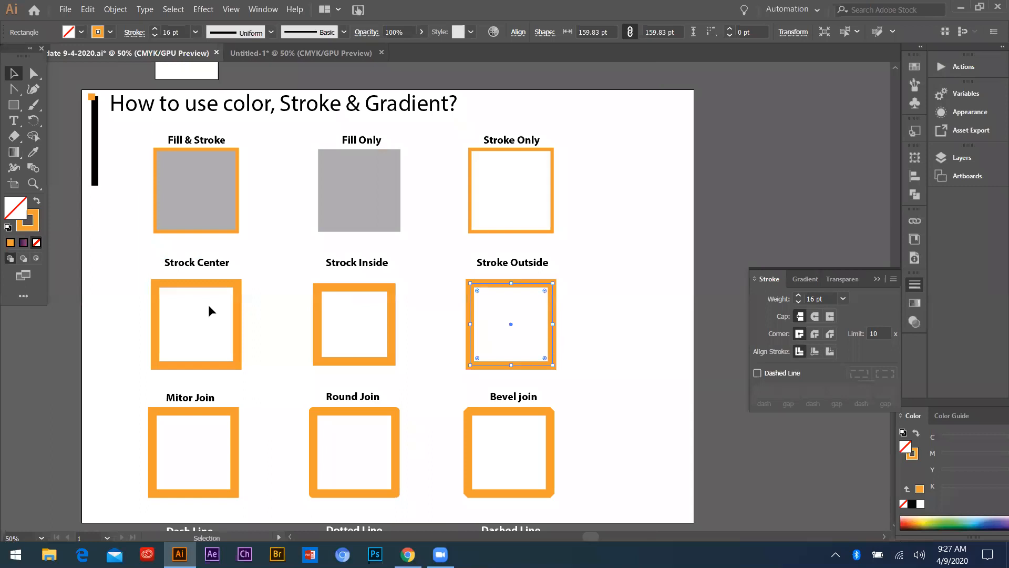
Select the three squares of the stroke alignment row together to compare their path outlines, and clear the selection
{"action": "left_click", "coordinate": [106, 288]}
{"action": "left_click_drag", "start_coordinate": [115, 291], "coordinate": [551, 346]}
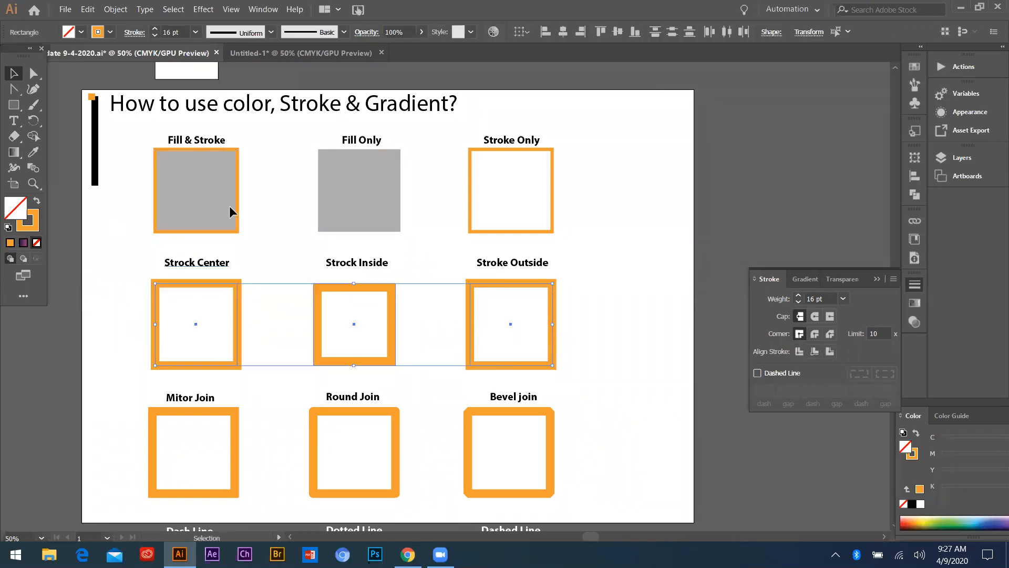
{"action": "scroll", "coordinate": [226, 244], "scroll_direction": "down", "scroll_amount": 3}
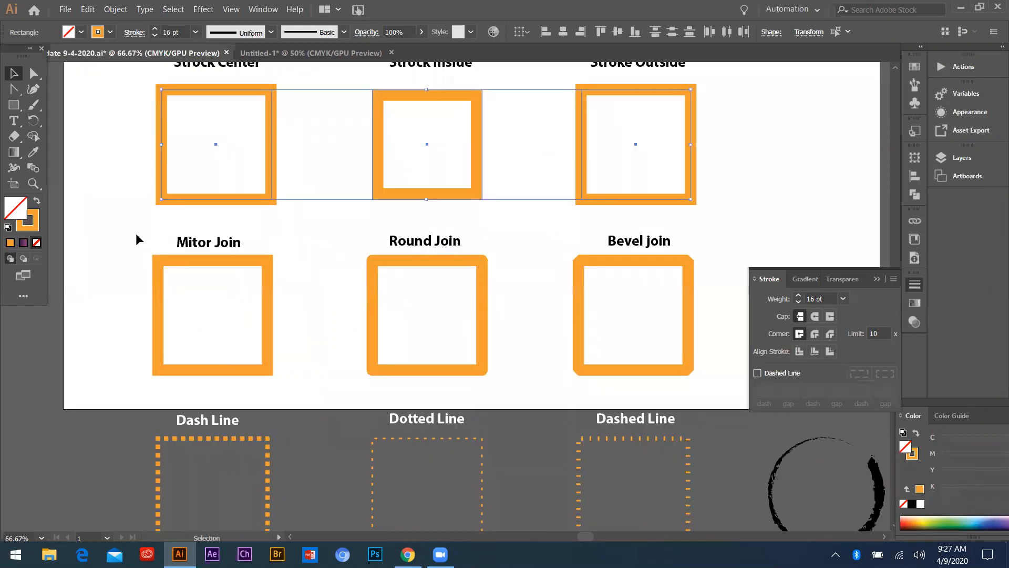
{"action": "left_click", "coordinate": [136, 234]}
Inspect the corner of the Mitor Join square up close and select the square to check its corner setting
{"action": "scroll", "coordinate": [203, 250], "scroll_direction": "up", "scroll_amount": 2}
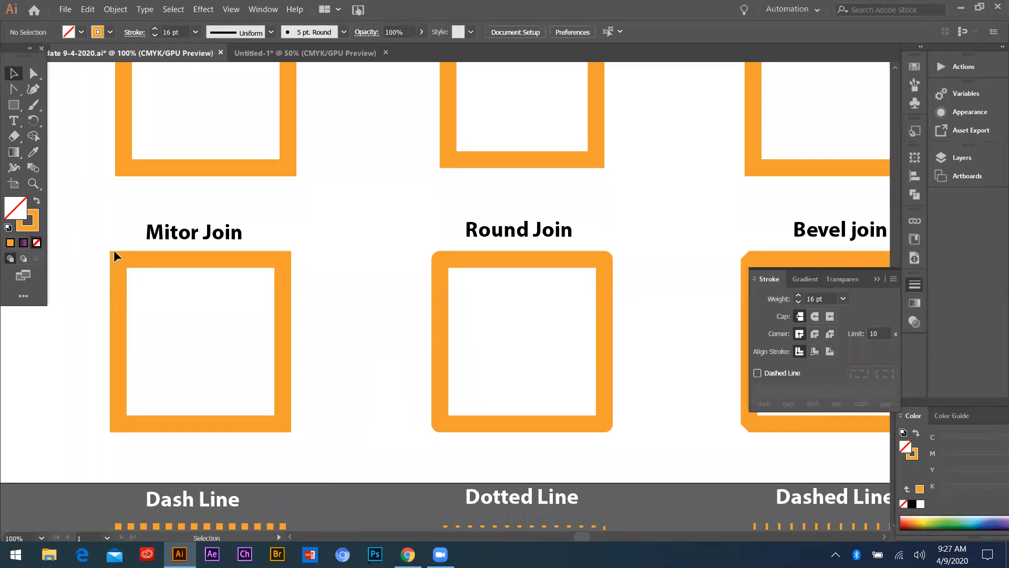
{"action": "scroll", "coordinate": [110, 250], "scroll_direction": "up", "scroll_amount": 3}
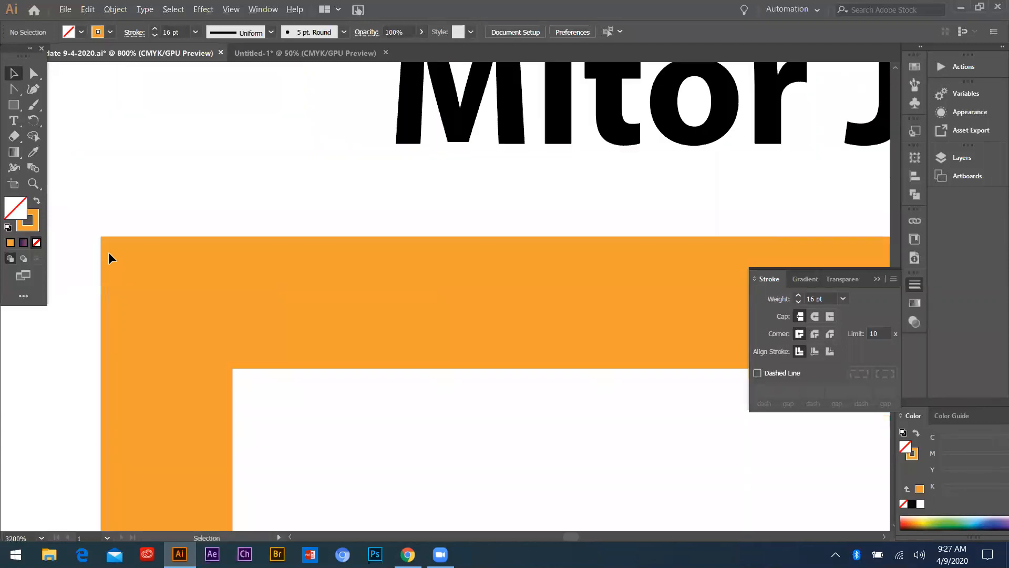
{"action": "scroll", "coordinate": [103, 251], "scroll_direction": "up", "scroll_amount": 2}
{"action": "scroll", "coordinate": [112, 254], "scroll_direction": "down", "scroll_amount": 2}
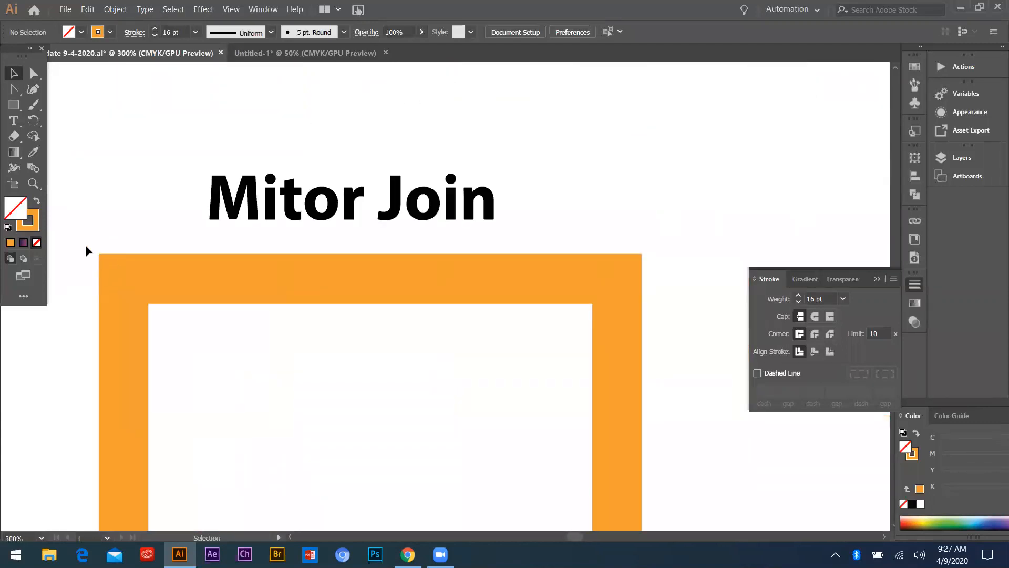
{"action": "left_click", "coordinate": [140, 299]}
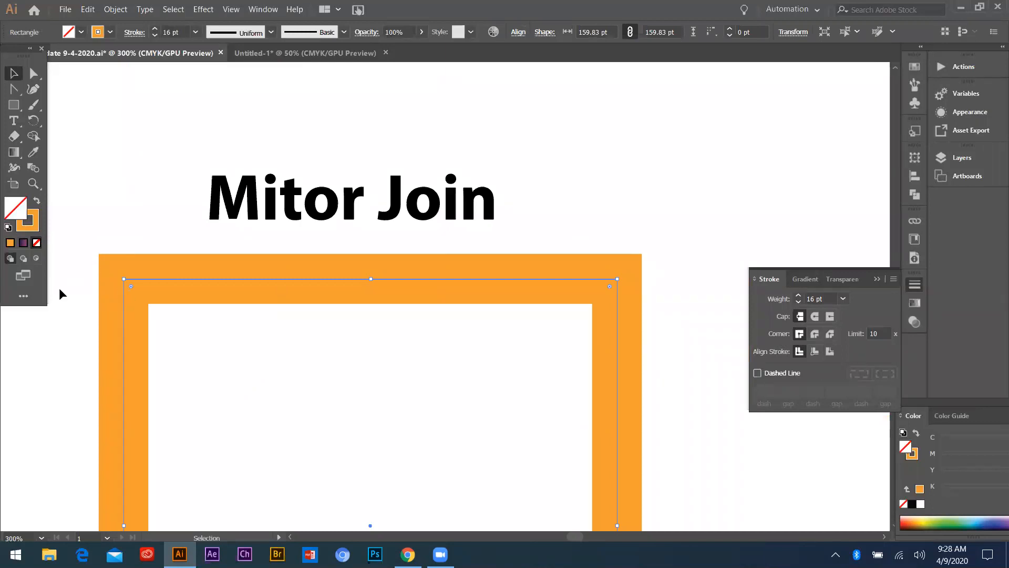
Select the Round Join square and inspect its corner shape and corner setting
{"action": "scroll", "coordinate": [58, 290], "scroll_direction": "down", "scroll_amount": 2}
{"action": "mouse_move", "coordinate": [533, 266]}
{"action": "left_mouse_down"}
{"action": "mouse_move", "coordinate": [609, 345]}
{"action": "mouse_move", "coordinate": [577, 298]}
{"action": "left_mouse_up"}
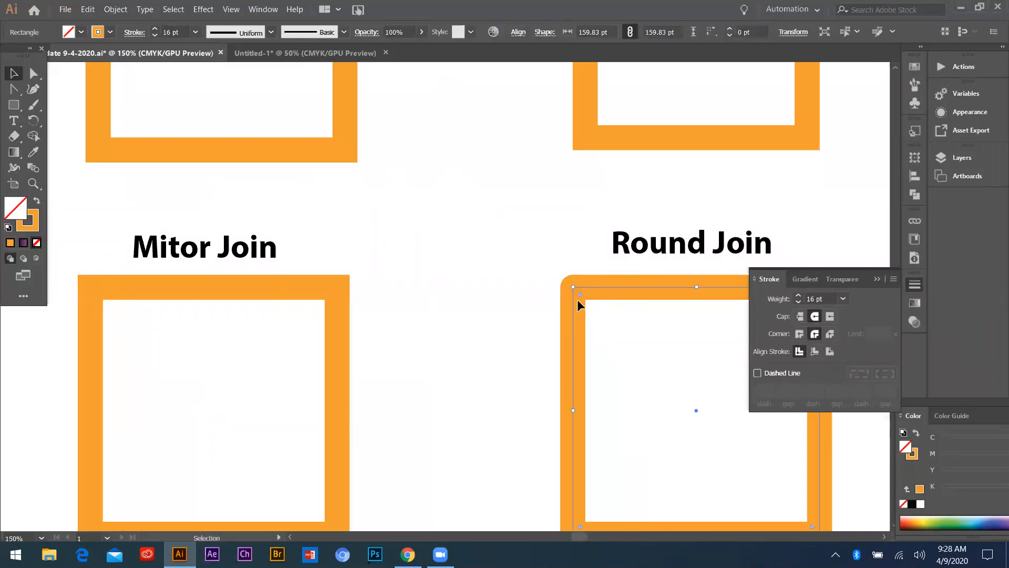
{"action": "scroll", "coordinate": [379, 301], "scroll_direction": "down", "scroll_amount": 2}
{"action": "scroll", "coordinate": [488, 289], "scroll_direction": "up", "scroll_amount": 2}
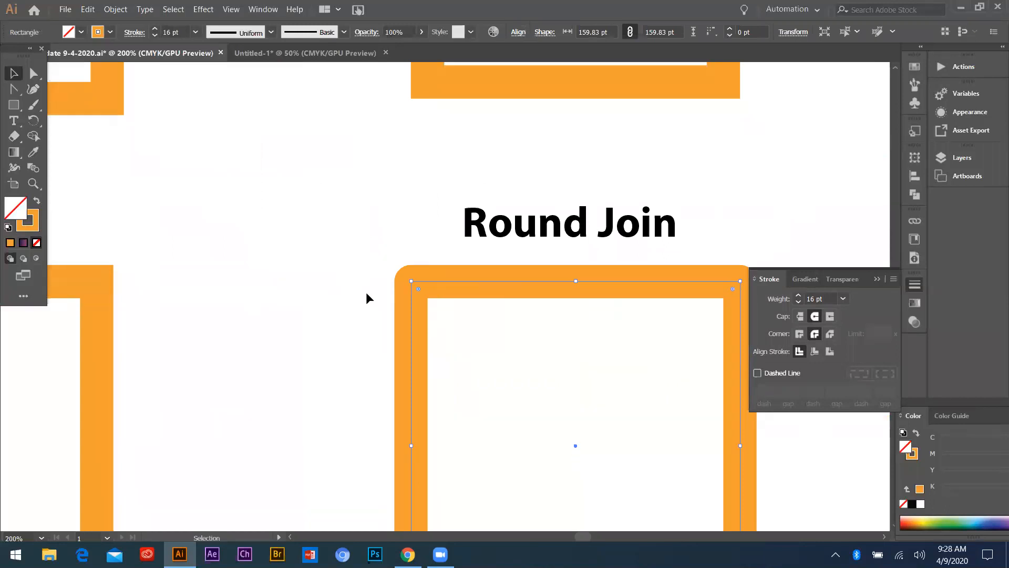
{"action": "scroll", "coordinate": [382, 287], "scroll_direction": "up", "scroll_amount": 1}
Try rounding all corners of the Round Join square to about 45 pt, and undo the rounding
{"action": "left_click_drag", "start_coordinate": [375, 284], "coordinate": [482, 351]}
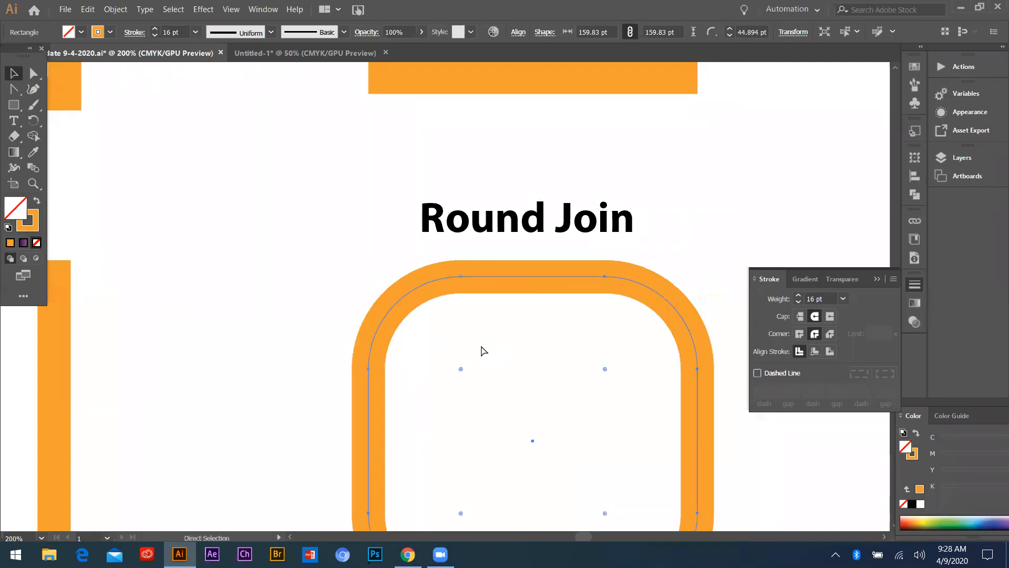
{"action": "key", "text": "ctrl+z"}
{"action": "left_click", "coordinate": [325, 268]}
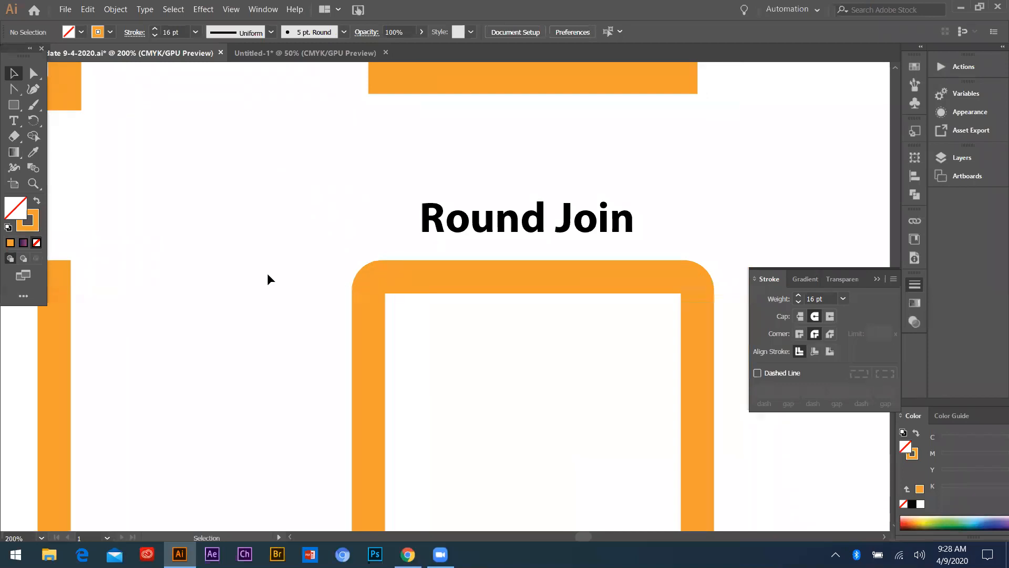
Examine the cut corners of the Bevel join square and check its corner setting in the stroke options
{"action": "scroll", "coordinate": [269, 278], "scroll_direction": "down", "scroll_amount": 4}
{"action": "scroll", "coordinate": [462, 273], "scroll_direction": "up", "scroll_amount": 4}
{"action": "scroll", "coordinate": [441, 278], "scroll_direction": "down", "scroll_amount": 1}
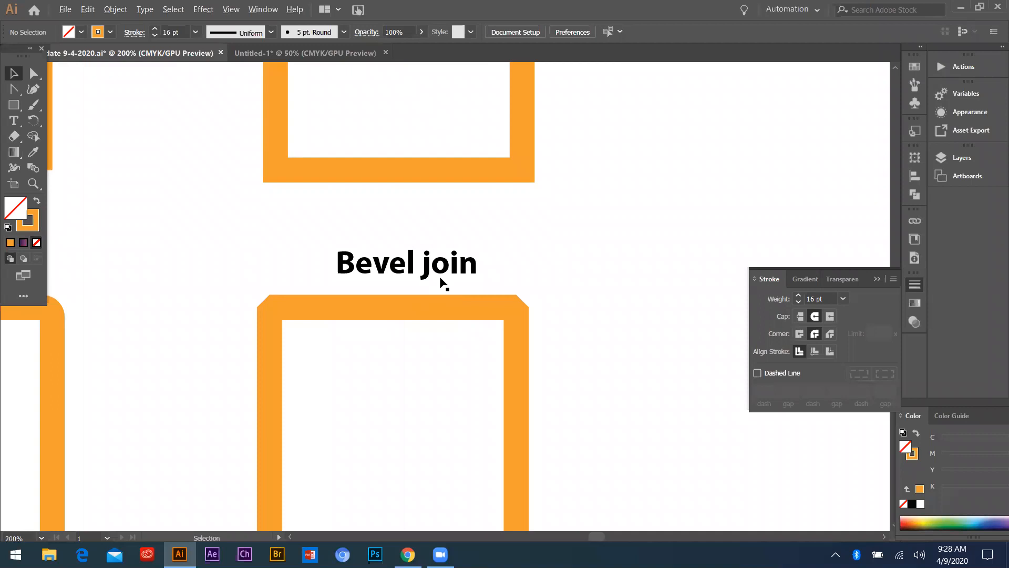
{"action": "left_click_drag", "start_coordinate": [252, 294], "coordinate": [321, 357]}
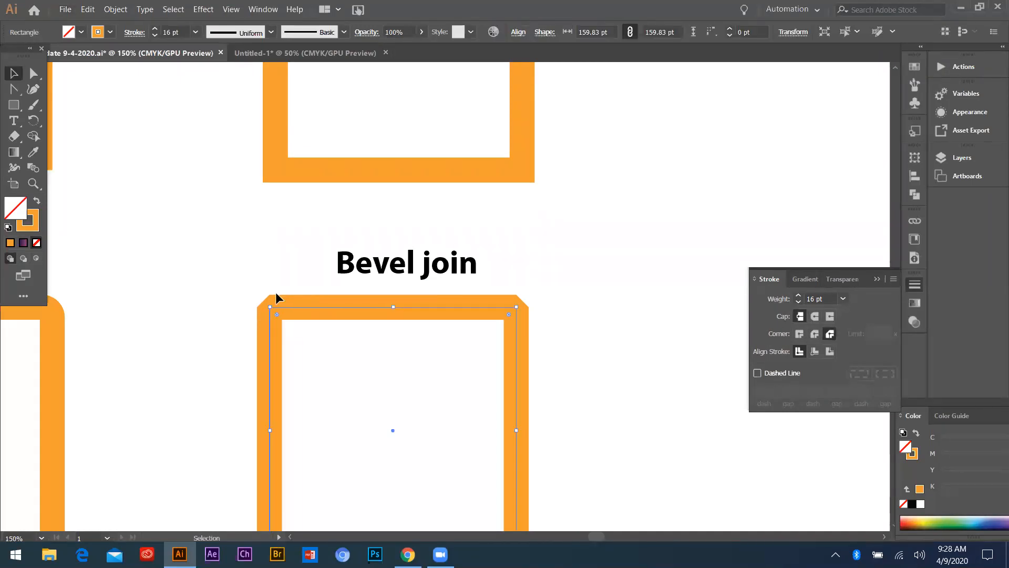
{"action": "left_click", "coordinate": [198, 348]}
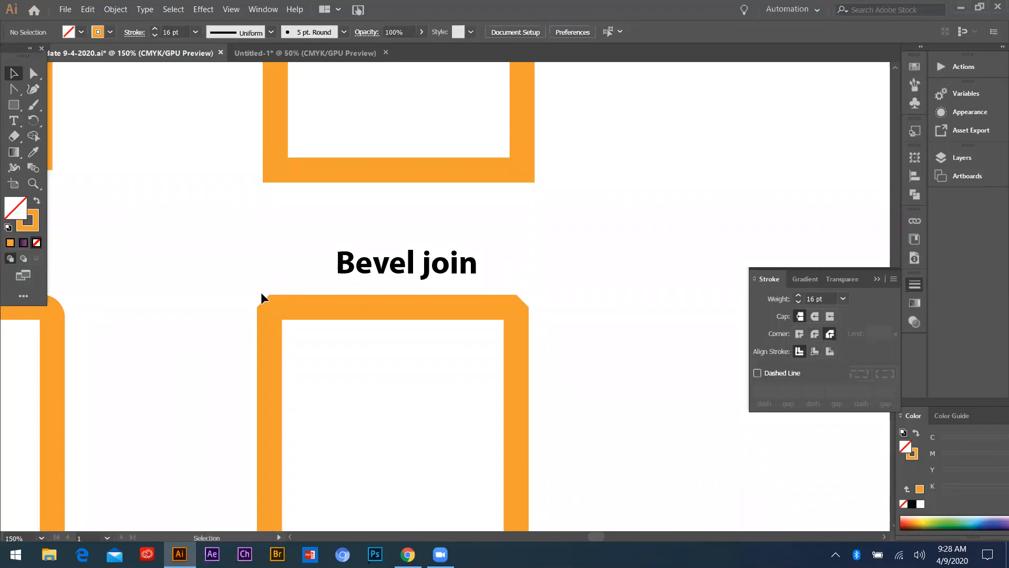
{"action": "scroll", "coordinate": [404, 332], "scroll_direction": "down", "scroll_amount": 3}
{"action": "scroll", "coordinate": [413, 320], "scroll_direction": "up", "scroll_amount": 3}
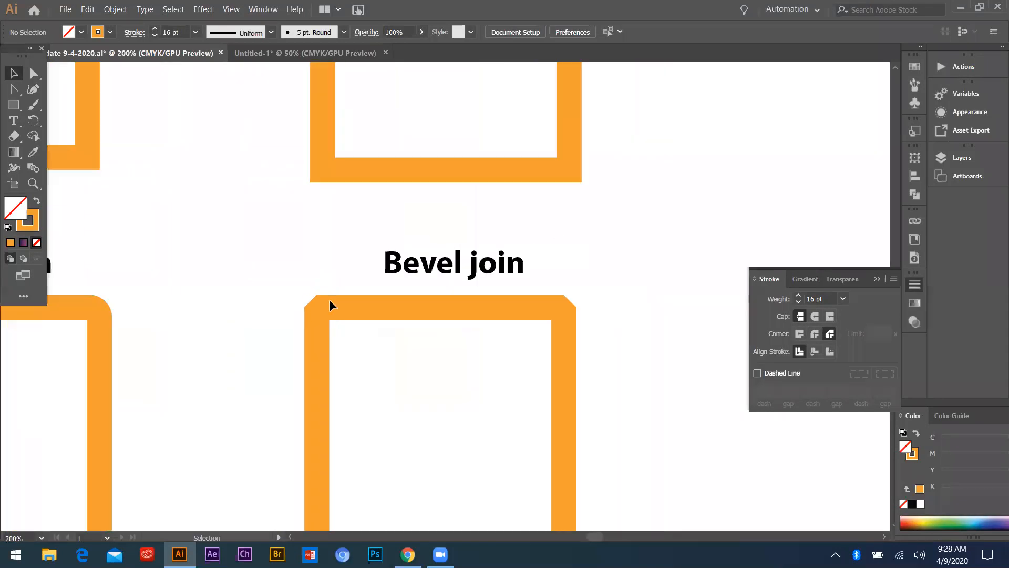
{"action": "scroll", "coordinate": [329, 298], "scroll_direction": "down", "scroll_amount": 1}
{"action": "scroll", "coordinate": [368, 328], "scroll_direction": "up", "scroll_amount": 2}
{"action": "scroll", "coordinate": [273, 298], "scroll_direction": "down", "scroll_amount": 2}
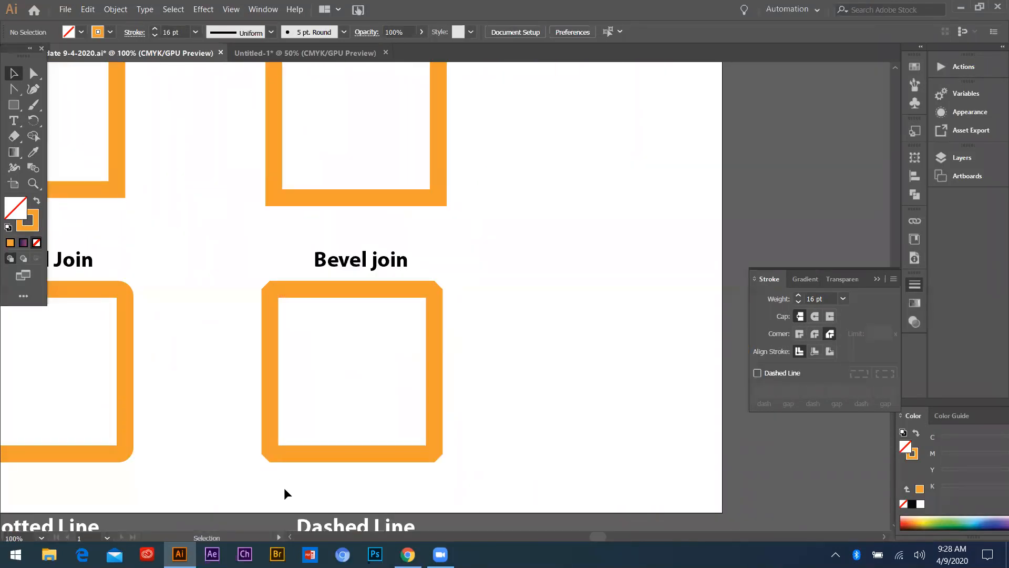
Examine the Dash Line, Dotted Line and Dashed Line sample squares below the page, selecting the Dash Line one
{"action": "scroll", "coordinate": [352, 431], "scroll_direction": "down", "scroll_amount": 2}
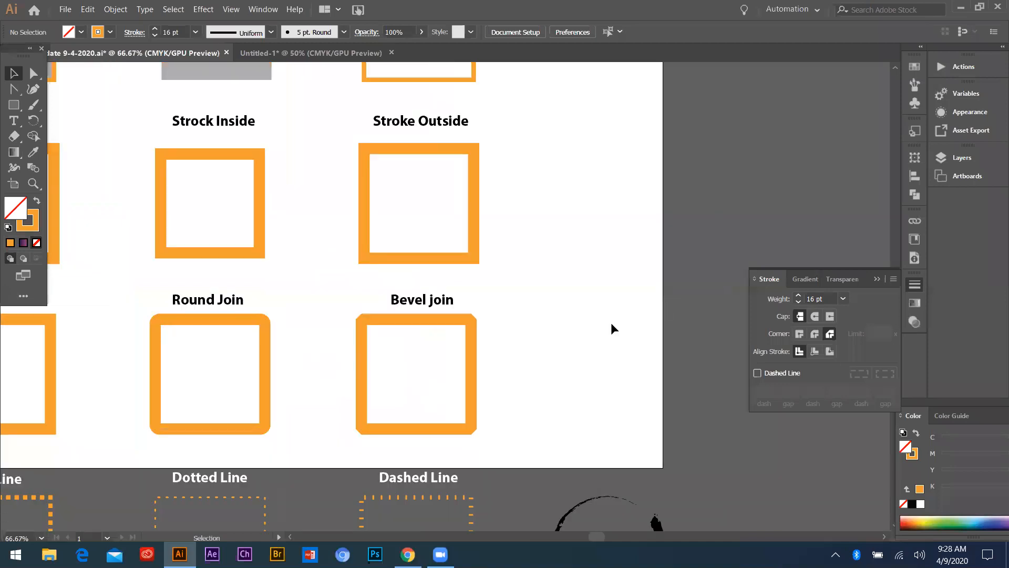
{"action": "scroll", "coordinate": [565, 362], "scroll_direction": "down", "scroll_amount": 2}
{"action": "scroll", "coordinate": [382, 358], "scroll_direction": "up", "scroll_amount": 2}
{"action": "scroll", "coordinate": [122, 303], "scroll_direction": "up", "scroll_amount": 1}
{"action": "scroll", "coordinate": [116, 200], "scroll_direction": "up", "scroll_amount": 1}
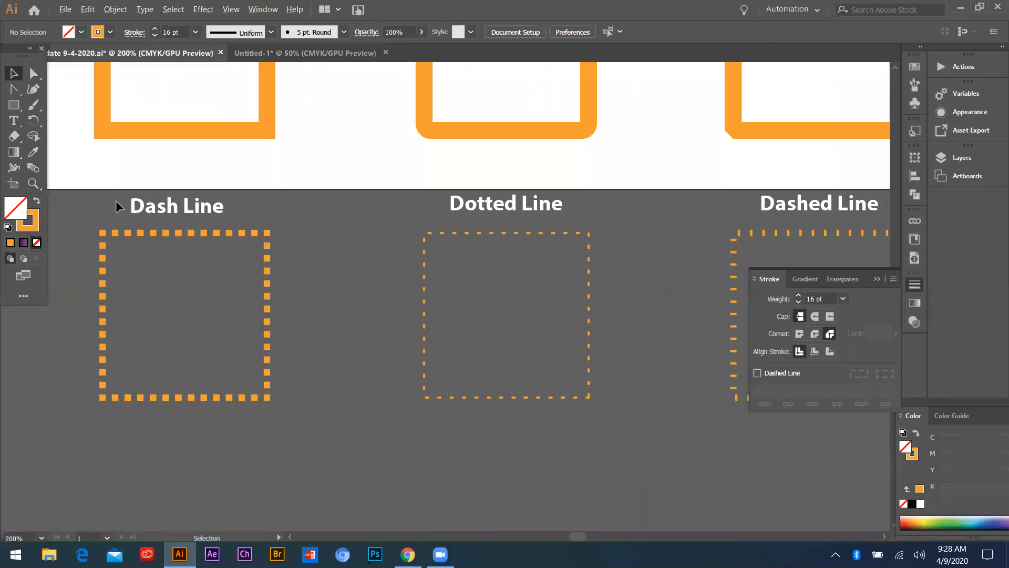
{"action": "left_click_drag", "start_coordinate": [197, 322], "coordinate": [199, 323]}
{"action": "left_click", "coordinate": [86, 215]}
{"action": "left_click_drag", "start_coordinate": [99, 203], "coordinate": [212, 326]}
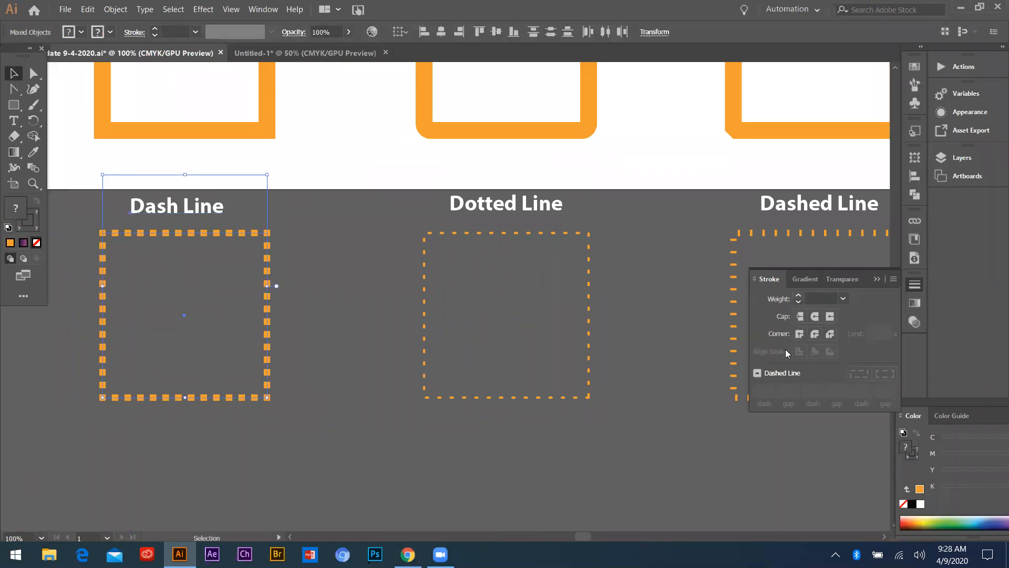
{"action": "left_click", "coordinate": [108, 216]}
{"action": "scroll", "coordinate": [268, 247], "scroll_direction": "down", "scroll_amount": 2}
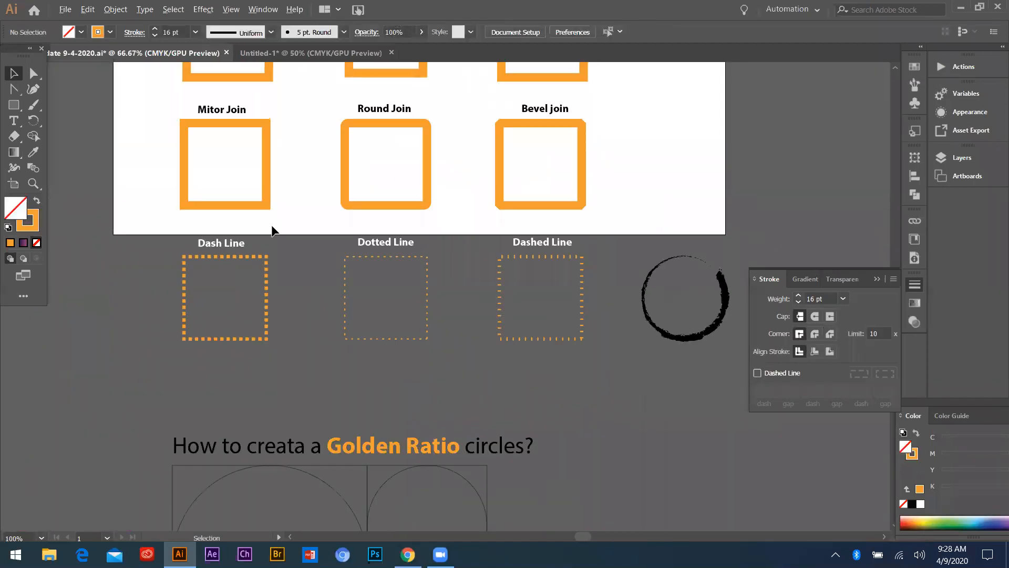
Draw a square about 364 pt wide on the empty canvas beside the lower end of the page
{"action": "scroll", "coordinate": [245, 167], "scroll_direction": "down", "scroll_amount": 2}
{"action": "left_click", "coordinate": [13, 104]}
{"action": "left_click_drag", "start_coordinate": [166, 245], "coordinate": [204, 288]}
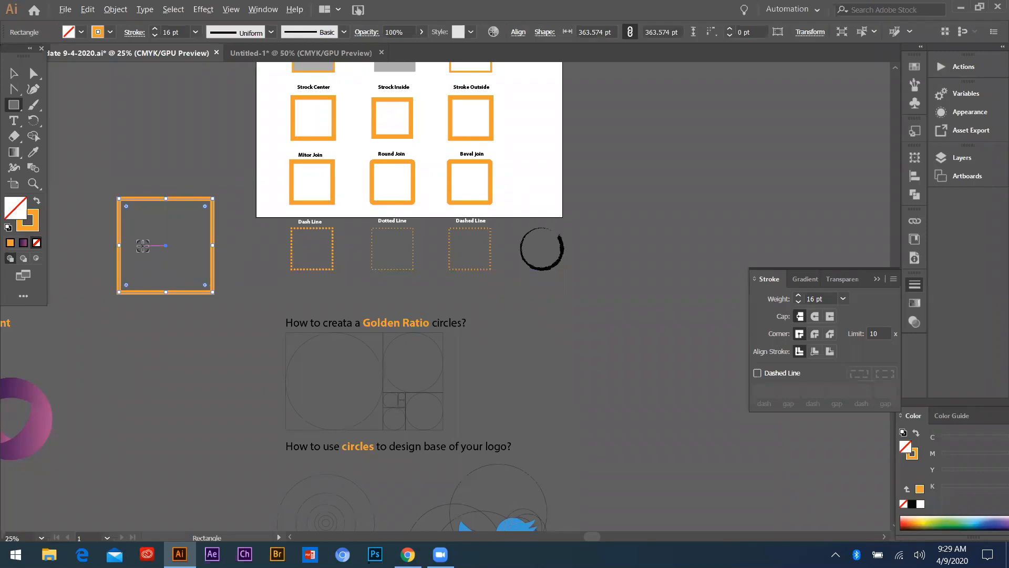
Try a 1 pt stroke on the new square and set its final stroke weight to 7 pt
{"action": "scroll", "coordinate": [149, 246], "scroll_direction": "up", "scroll_amount": 2}
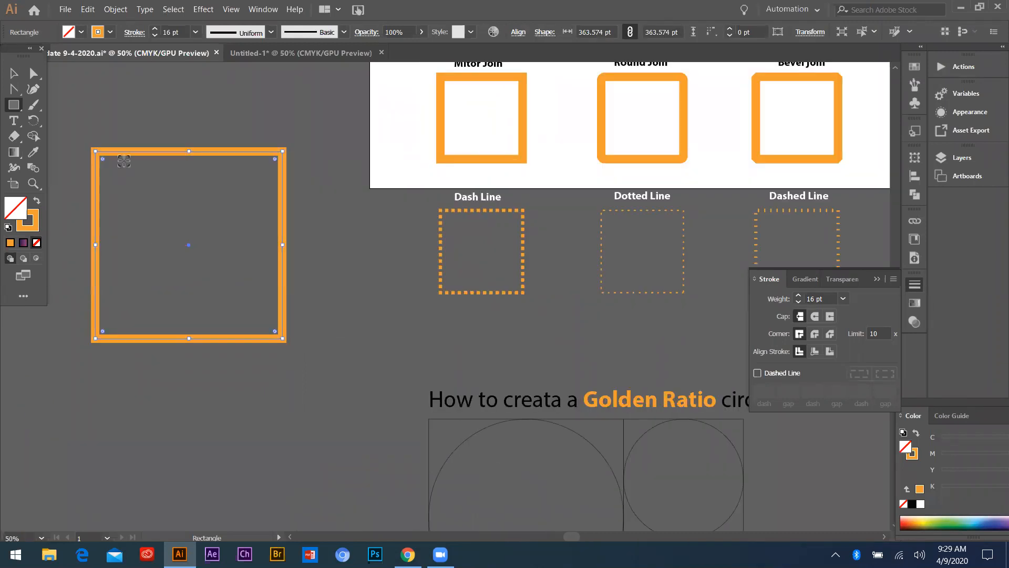
{"action": "left_click", "coordinate": [843, 299]}
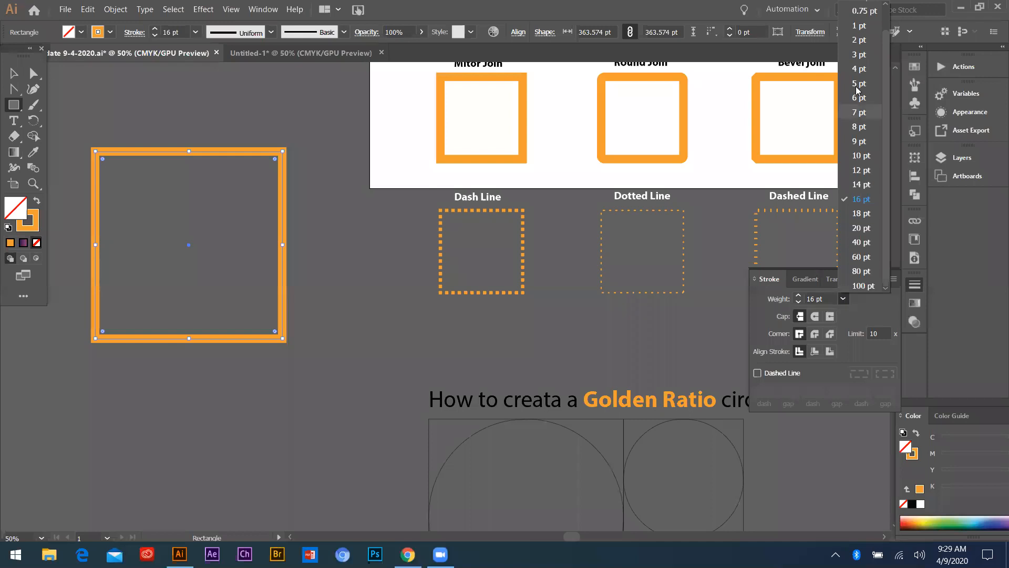
{"action": "left_click", "coordinate": [859, 26]}
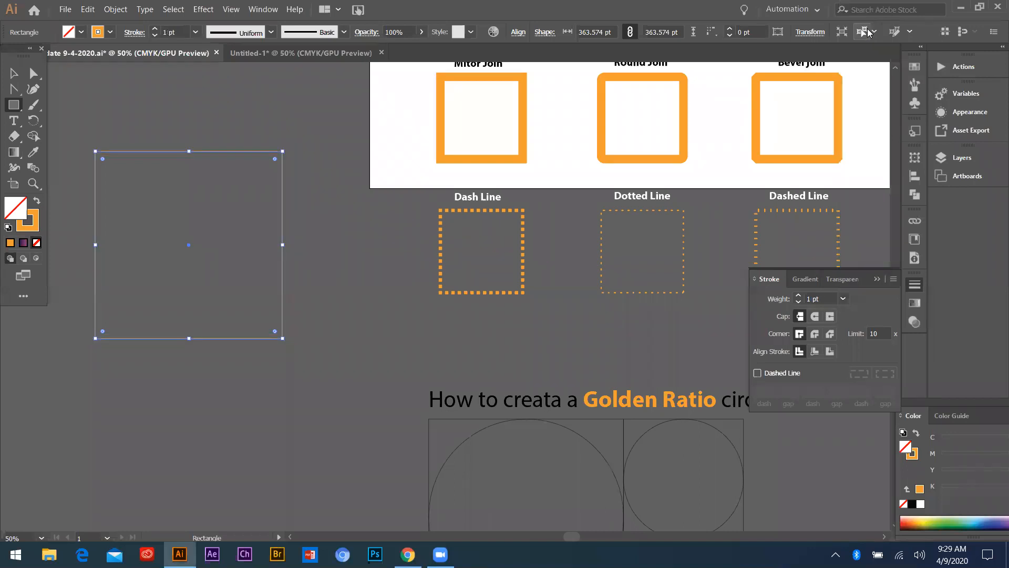
{"action": "left_click", "coordinate": [843, 298]}
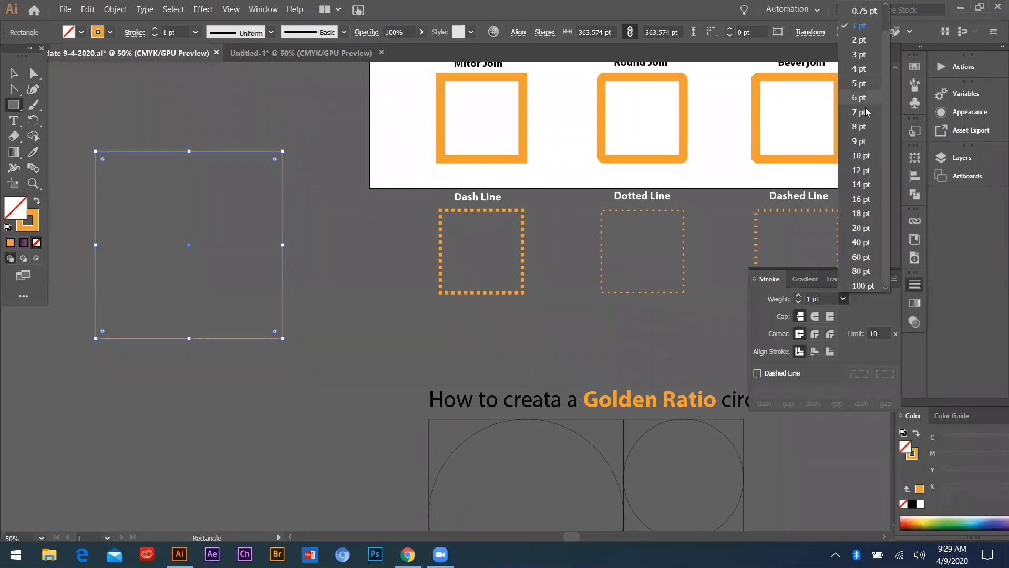
{"action": "left_click", "coordinate": [861, 112]}
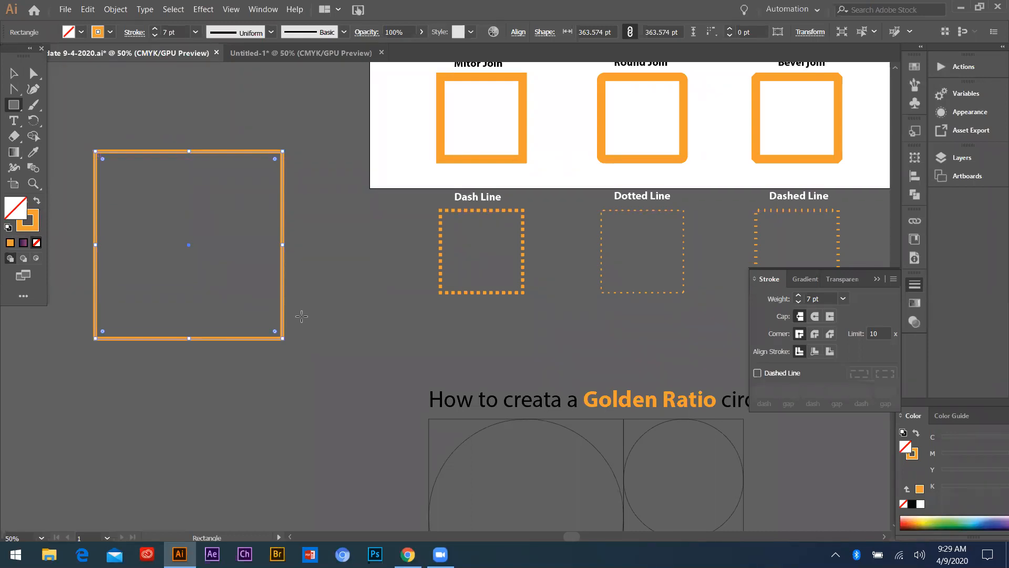
Turn on a dashed stroke for the new square with a 6 pt dash and a 6 pt gap
{"action": "left_click", "coordinate": [757, 373]}
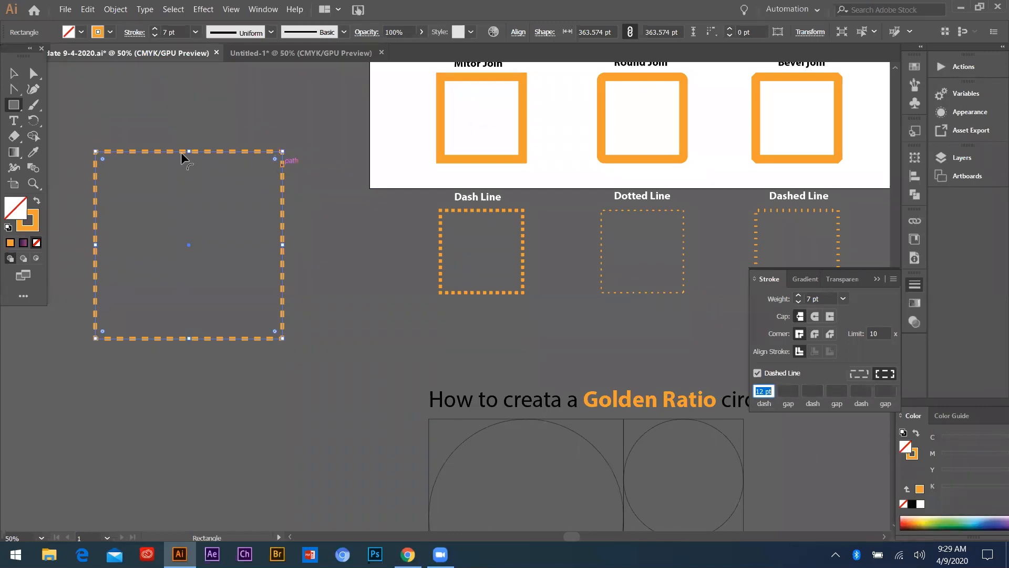
{"action": "key", "text": "ctrl+equal"}
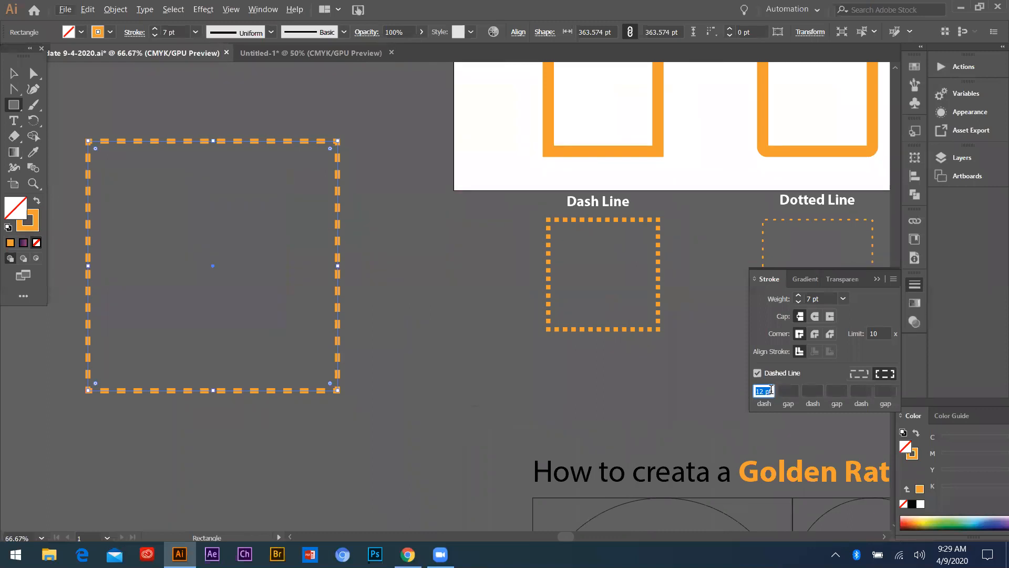
{"action": "type", "text": "6"}
{"action": "key", "text": "Tab"}
{"action": "left_click", "coordinate": [779, 391]}
{"action": "type", "text": "6"}
{"action": "key", "text": "Return"}
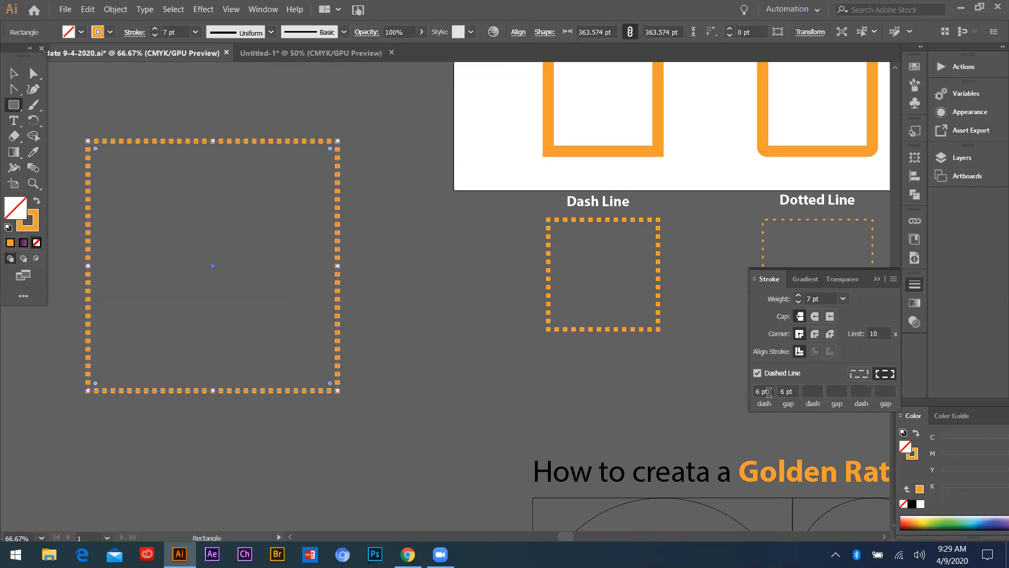
Set both the dash and the gap of the new square's stroke to 18 pt
{"action": "left_click", "coordinate": [768, 392]}
{"action": "type", "text": "18"}
{"action": "key", "text": "Return"}
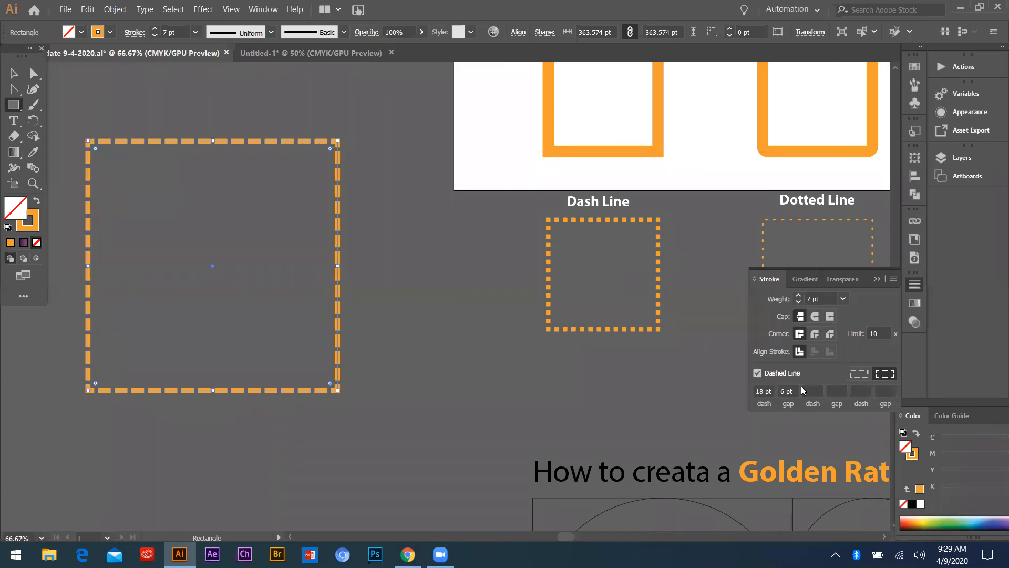
{"action": "key", "text": "Tab"}
{"action": "type", "text": "18"}
{"action": "key", "text": "Return"}
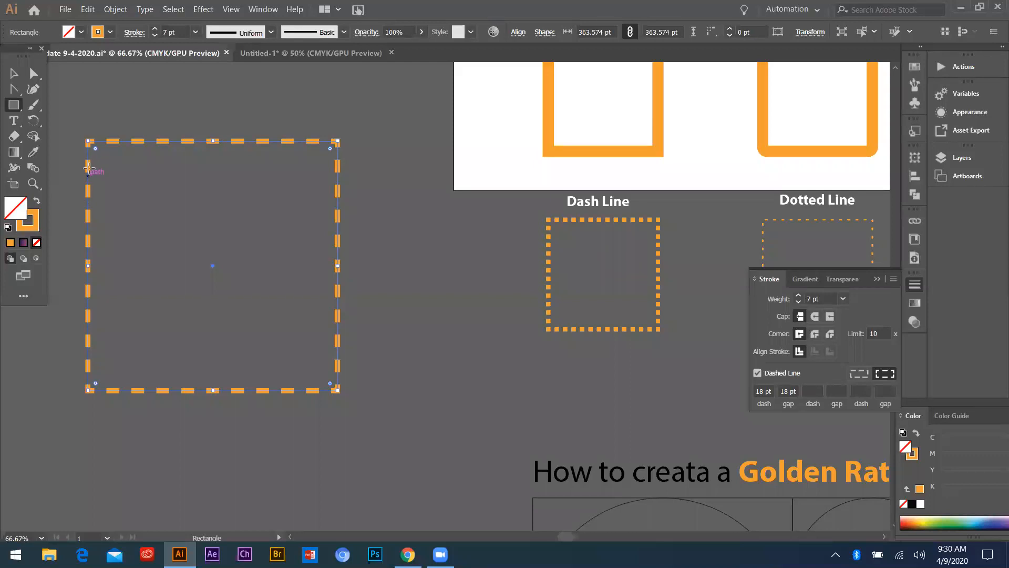
{"action": "scroll", "coordinate": [92, 171], "scroll_direction": "up", "scroll_amount": 1}
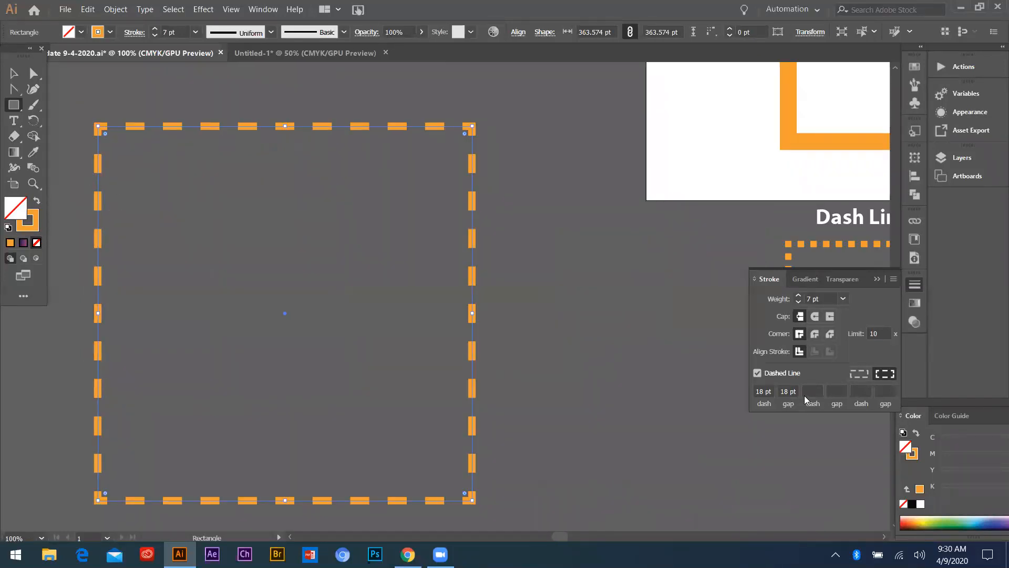
{"action": "scroll", "coordinate": [88, 212], "scroll_direction": "down", "scroll_amount": 1}
{"action": "scroll", "coordinate": [139, 212], "scroll_direction": "down", "scroll_amount": 1}
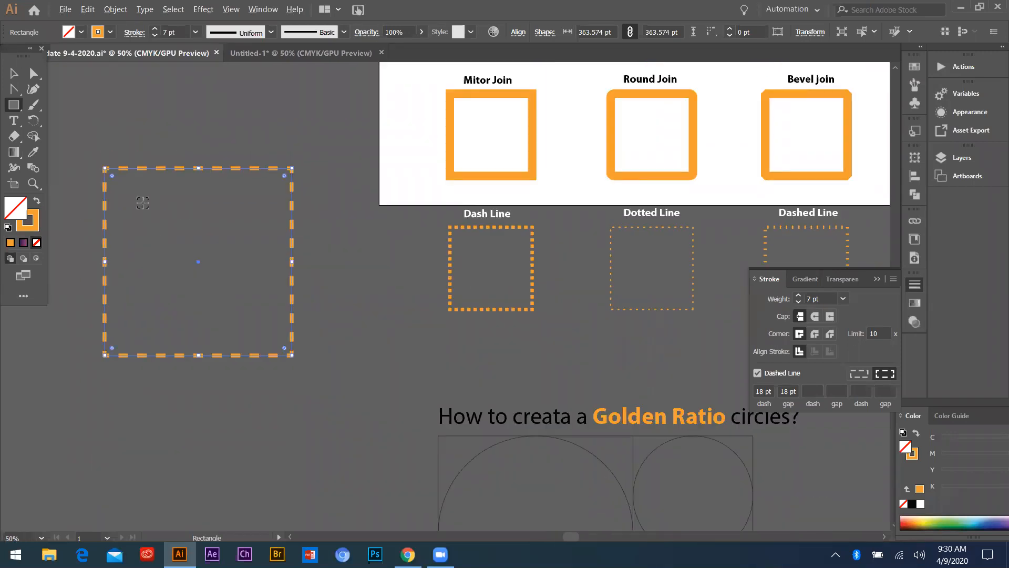
Select the Dotted Line sample square and set its dash length to 1 pt
{"action": "left_click", "coordinate": [14, 73]}
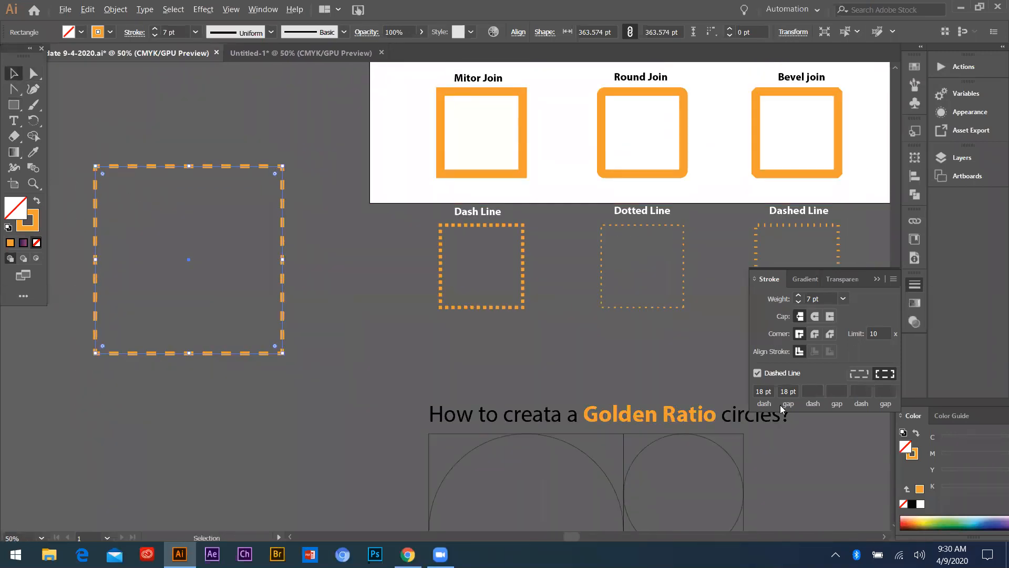
{"action": "key", "text": "ctrl+minus"}
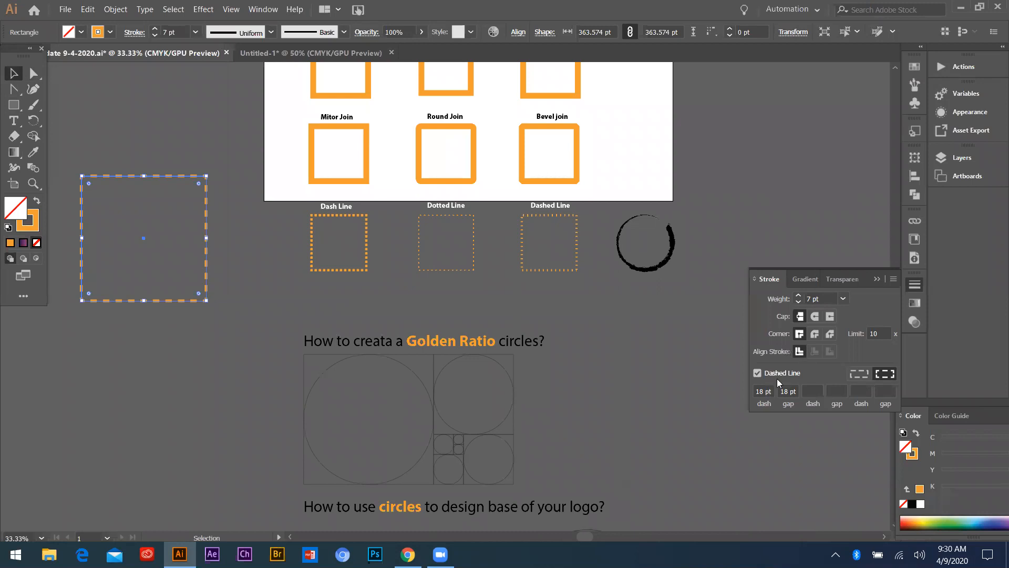
{"action": "scroll", "coordinate": [459, 230], "scroll_direction": "up", "scroll_amount": 3}
{"action": "scroll", "coordinate": [362, 212], "scroll_direction": "down", "scroll_amount": 2}
{"action": "scroll", "coordinate": [431, 189], "scroll_direction": "up", "scroll_amount": 4}
{"action": "scroll", "coordinate": [442, 230], "scroll_direction": "down", "scroll_amount": 1}
{"action": "left_click_drag", "start_coordinate": [359, 226], "coordinate": [389, 250]}
{"action": "key", "text": "ctrl+z"}
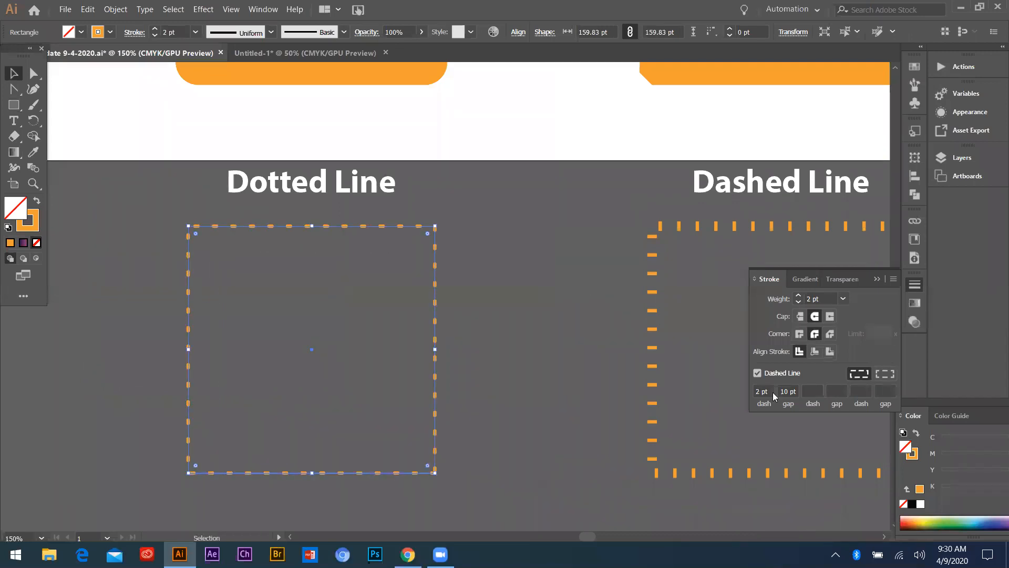
{"action": "left_click_drag", "start_coordinate": [771, 391], "coordinate": [669, 390]}
{"action": "type", "text": "1"}
{"action": "key", "text": "Return"}
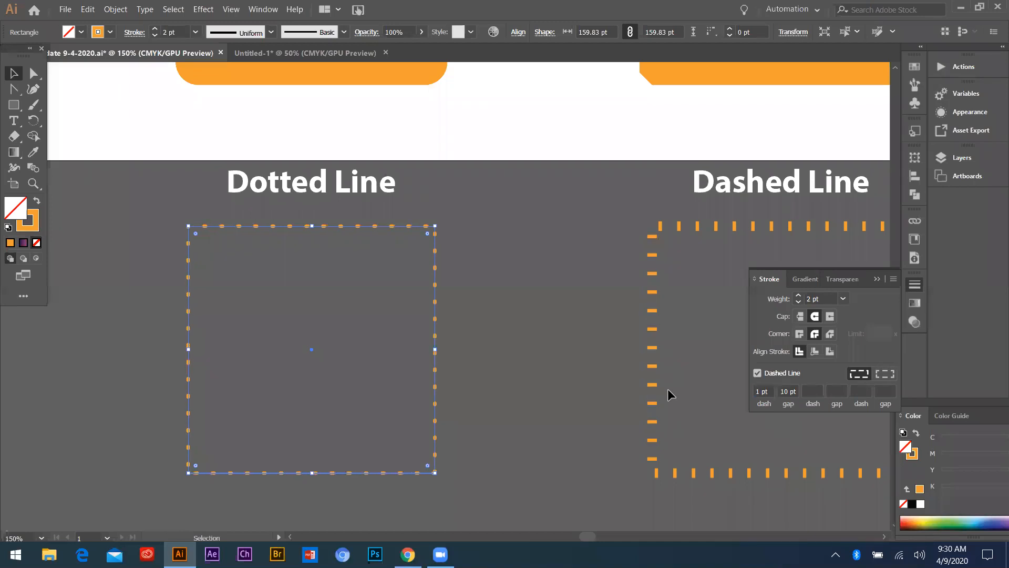
Try a 2 pt gap on the Dotted Line square and set its final gap to 4 pt
{"action": "left_click_drag", "start_coordinate": [795, 391], "coordinate": [746, 397]}
{"action": "type", "text": "2"}
{"action": "key", "text": "Return"}
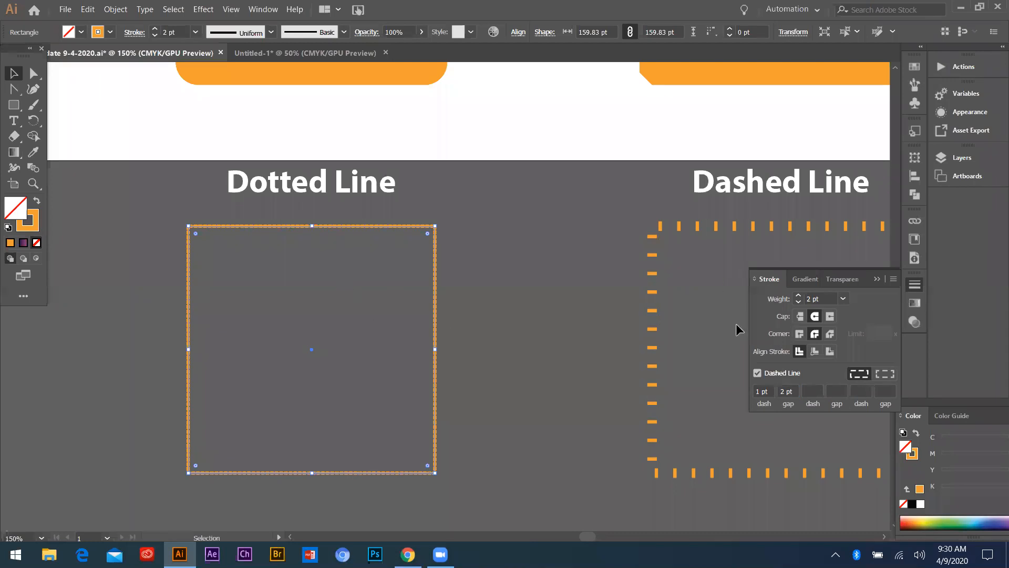
{"action": "left_click_drag", "start_coordinate": [793, 389], "coordinate": [742, 386]}
{"action": "type", "text": "4"}
{"action": "key", "text": "Return"}
{"action": "scroll", "coordinate": [335, 289], "scroll_direction": "down", "scroll_amount": 2}
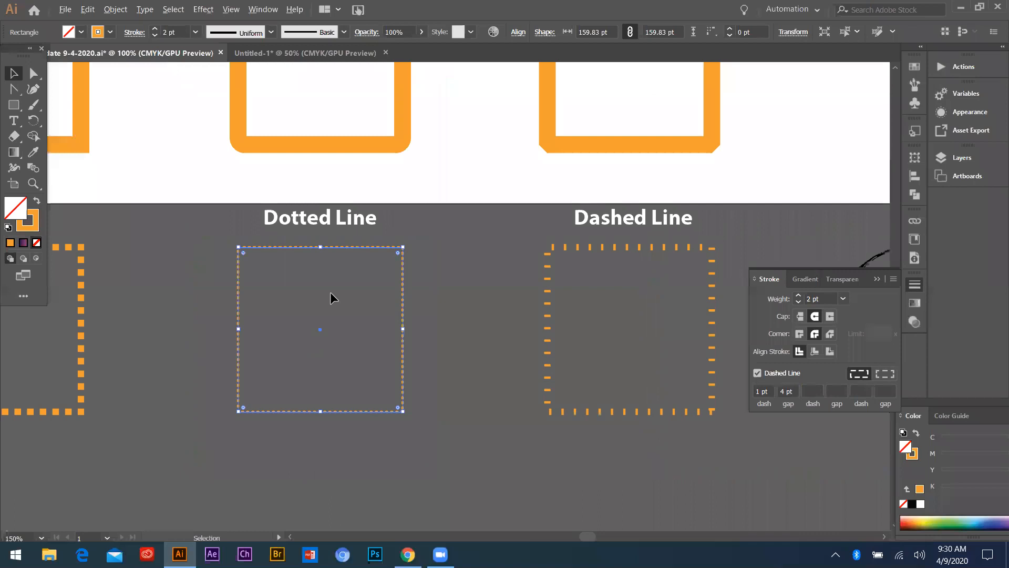
Check the Dashed Line sample square and place a copy of the Dash Line square over it for comparison
{"action": "left_click", "coordinate": [459, 305]}
{"action": "scroll", "coordinate": [502, 268], "scroll_direction": "up", "scroll_amount": 4}
{"action": "scroll", "coordinate": [427, 257], "scroll_direction": "down", "scroll_amount": 2}
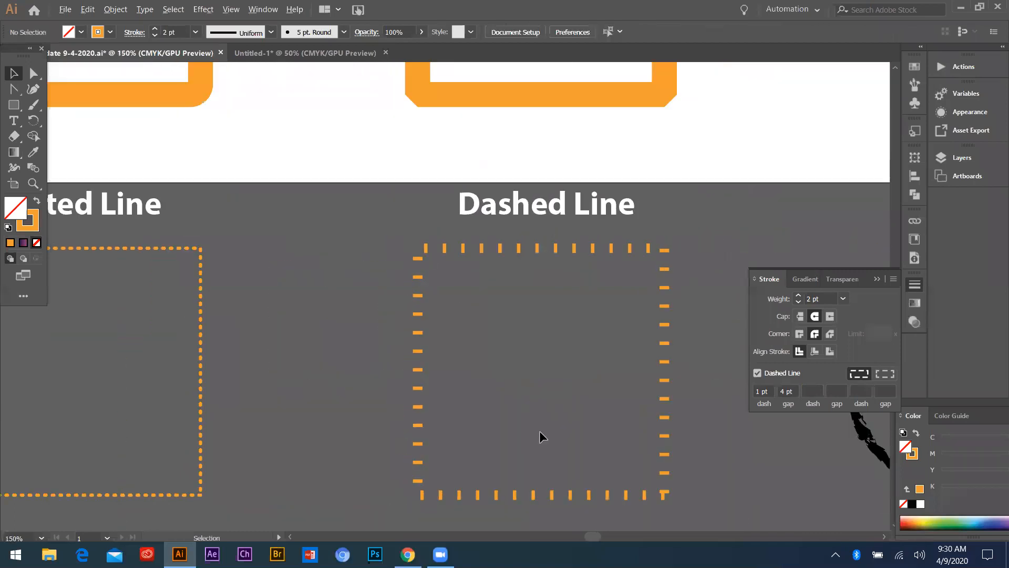
{"action": "scroll", "coordinate": [389, 284], "scroll_direction": "down", "scroll_amount": 3}
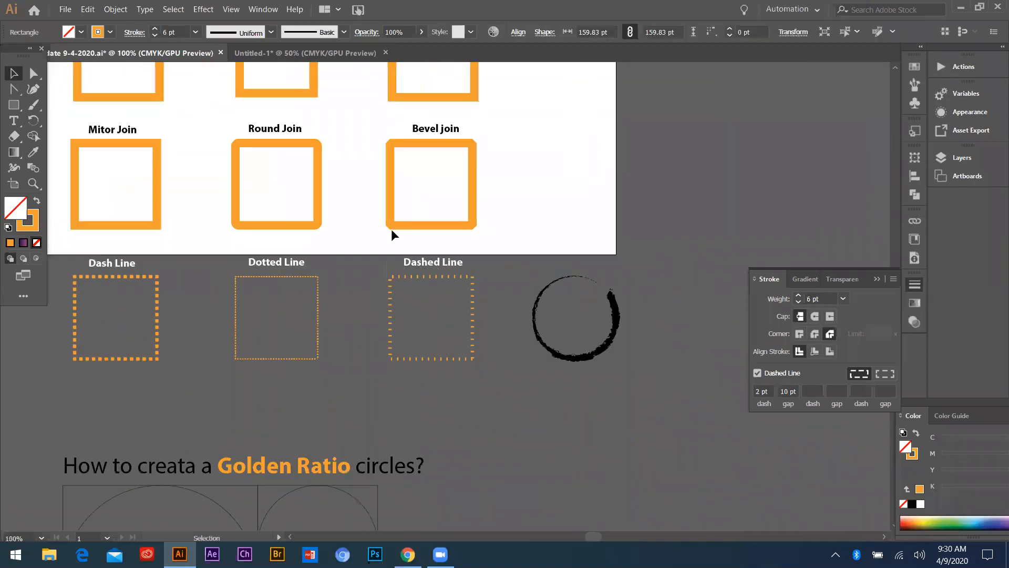
{"action": "left_click_drag", "start_coordinate": [146, 276], "coordinate": [469, 307]}
{"action": "scroll", "coordinate": [469, 308], "scroll_direction": "up", "scroll_amount": 3}
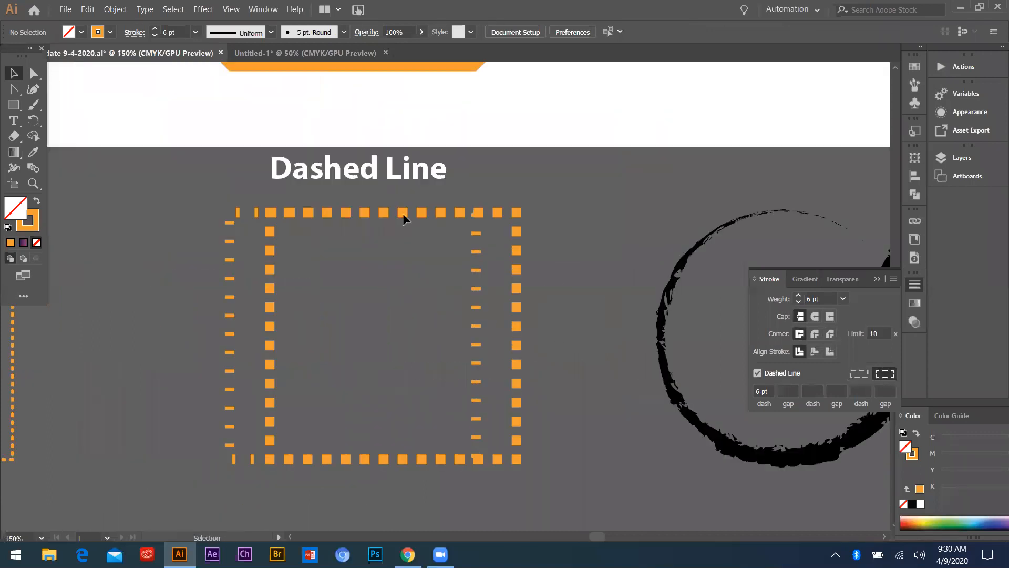
Shift the copied Dash Line square horizontally to the left over the Dashed Line sample
{"action": "left_click_drag", "start_coordinate": [342, 209], "coordinate": [318, 214]}
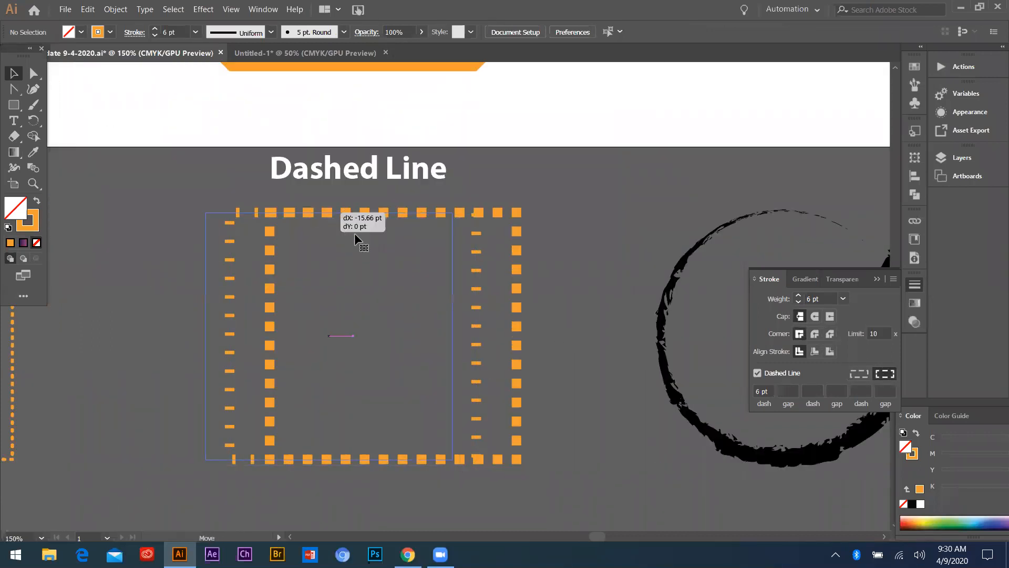
{"action": "key", "text": "ctrl+z"}
{"action": "left_click", "coordinate": [535, 203]}
{"action": "left_click", "coordinate": [517, 244]}
{"action": "left_click_drag", "start_coordinate": [516, 230], "coordinate": [462, 239]}
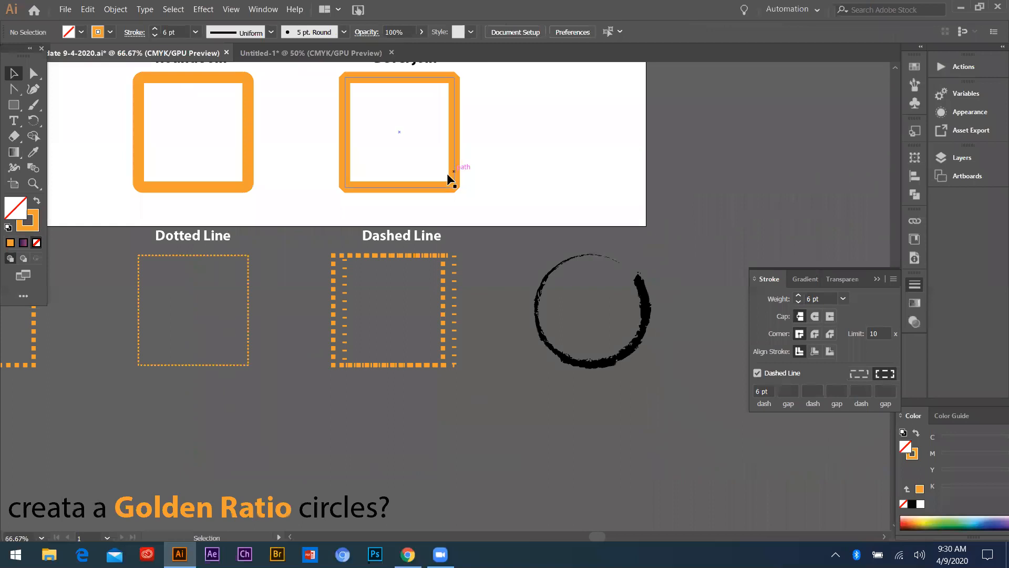
Try placing a copy of the Bevel join square over the Dashed Line sample, and undo the copy
{"action": "left_click_drag", "start_coordinate": [450, 180], "coordinate": [450, 364]}
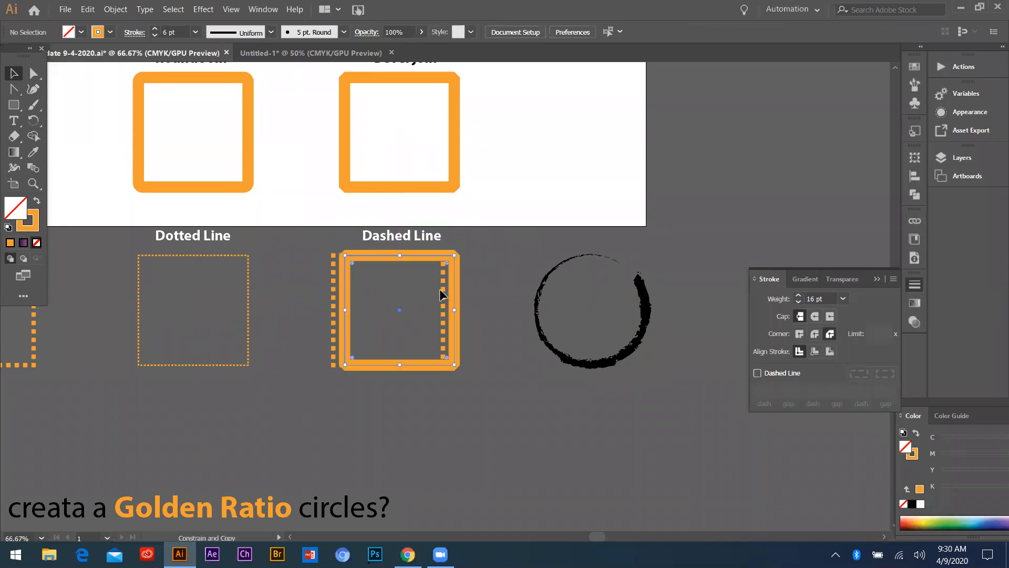
{"action": "left_click", "coordinate": [379, 289]}
{"action": "scroll", "coordinate": [429, 290], "scroll_direction": "up", "scroll_amount": 2}
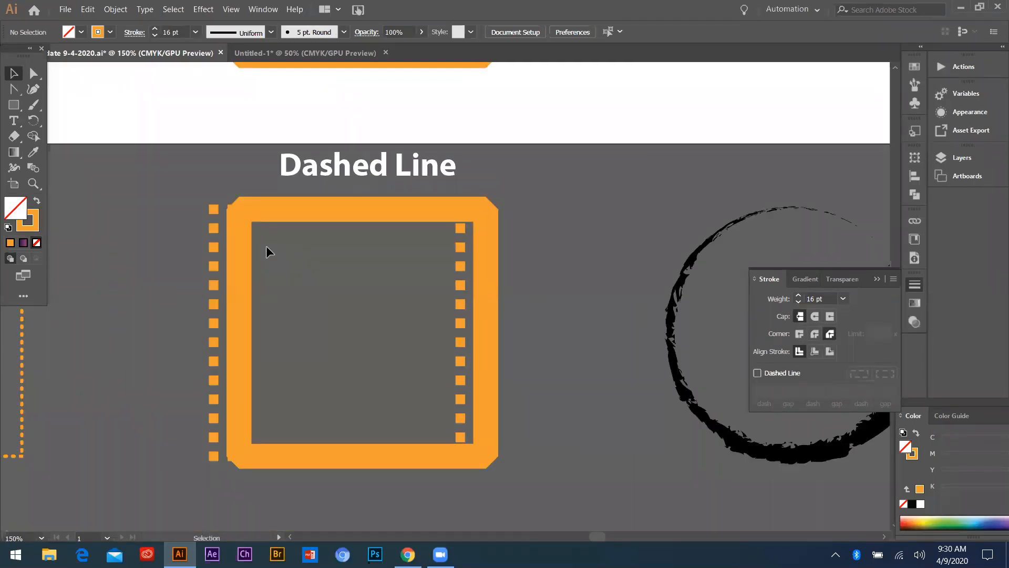
{"action": "scroll", "coordinate": [335, 276], "scroll_direction": "down", "scroll_amount": 2}
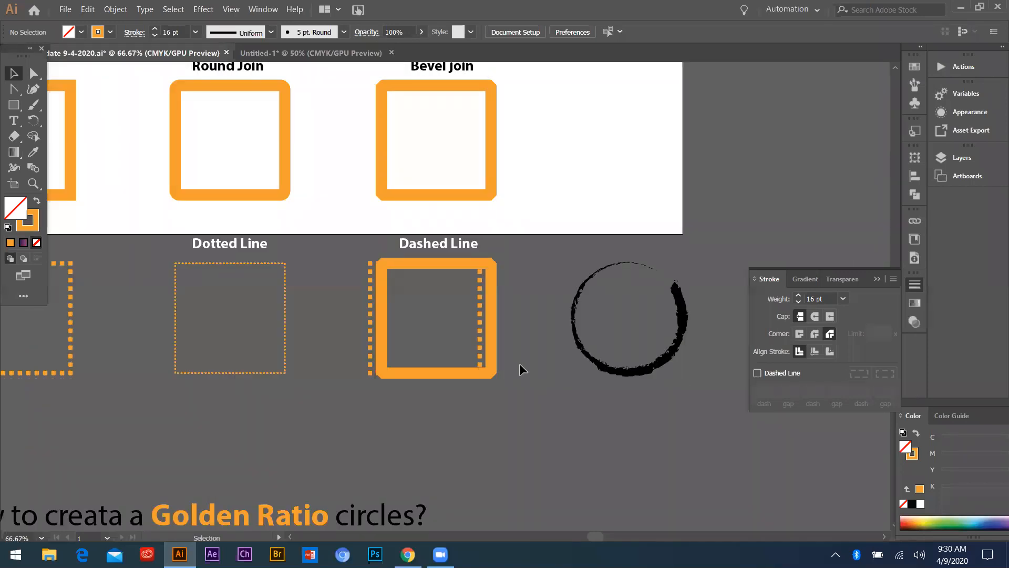
{"action": "scroll", "coordinate": [520, 364], "scroll_direction": "down", "scroll_amount": 2}
{"action": "scroll", "coordinate": [446, 363], "scroll_direction": "up", "scroll_amount": 1}
{"action": "key", "text": "ctrl+z"}
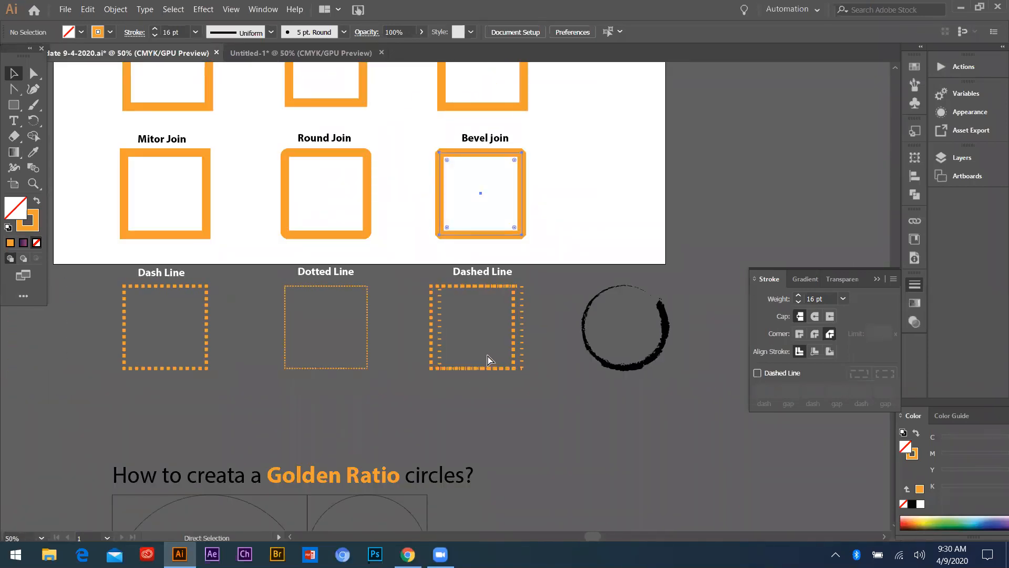
Examine the black brush-stroke circle beside the Dashed Line sample and its stroke settings
{"action": "scroll", "coordinate": [454, 339], "scroll_direction": "down", "scroll_amount": 1}
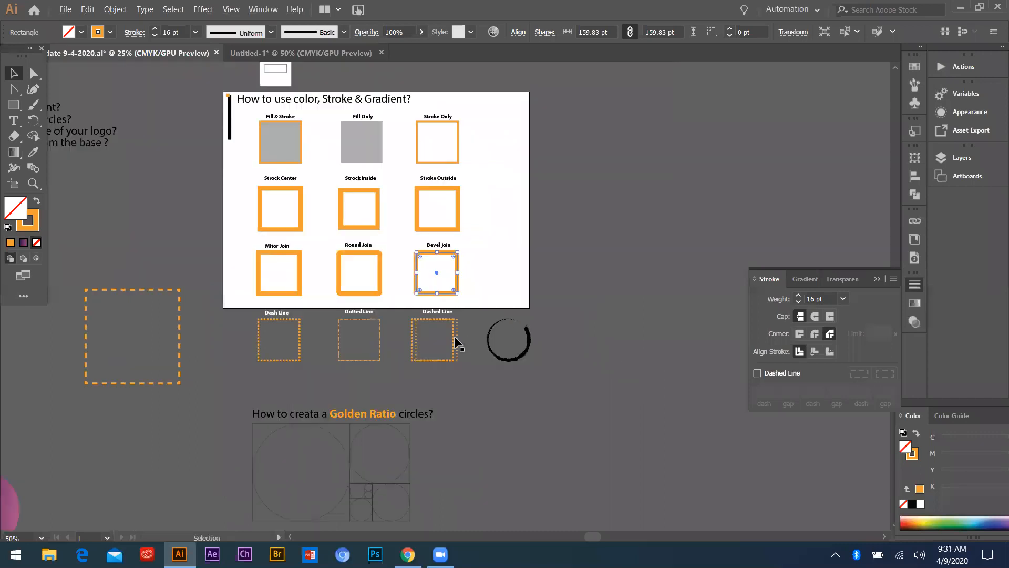
{"action": "scroll", "coordinate": [400, 334], "scroll_direction": "up", "scroll_amount": 2}
{"action": "scroll", "coordinate": [391, 333], "scroll_direction": "down", "scroll_amount": 3}
{"action": "scroll", "coordinate": [395, 332], "scroll_direction": "up", "scroll_amount": 5}
{"action": "left_click_drag", "start_coordinate": [389, 320], "coordinate": [595, 276]}
{"action": "key", "text": "ctrl+z"}
{"action": "left_click", "coordinate": [602, 278]}
{"action": "key", "text": "ctrl+z"}
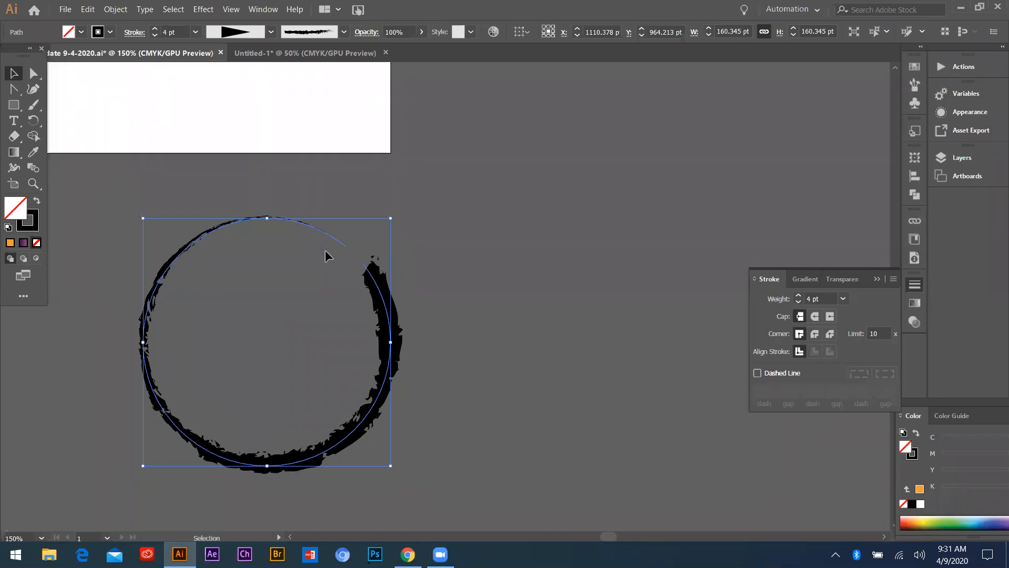
Draw a small circle about 21 pt in diameter over the thin end of the brush-stroke circle and deselect it
{"action": "left_click", "coordinate": [459, 254]}
{"action": "left_click", "coordinate": [14, 105]}
{"action": "left_click_drag", "start_coordinate": [28, 111], "coordinate": [66, 119]}
{"action": "left_click", "coordinate": [380, 218]}
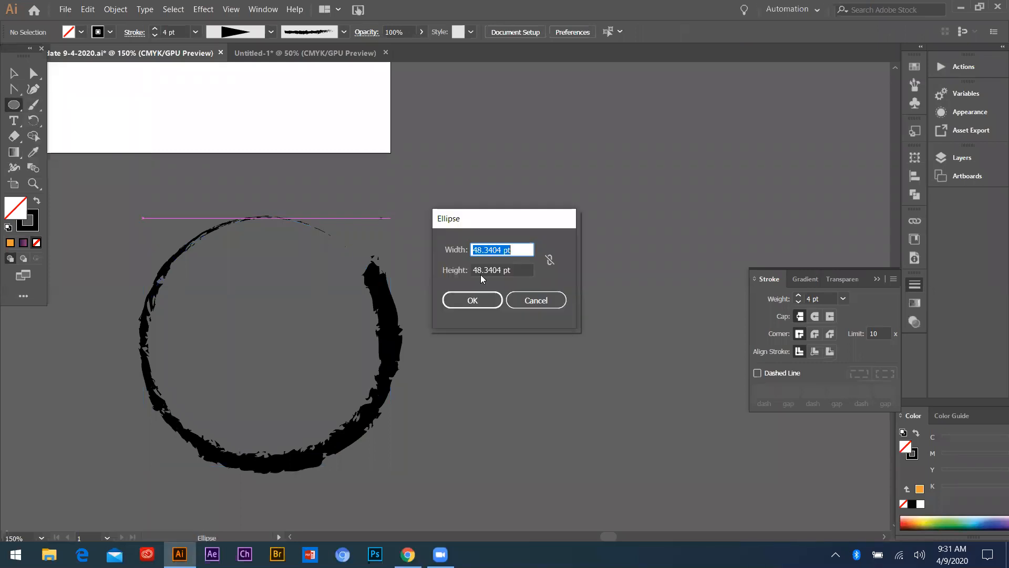
{"action": "left_click", "coordinate": [536, 300]}
{"action": "mouse_move", "coordinate": [320, 225]}
{"action": "left_mouse_down"}
{"action": "mouse_move", "coordinate": [304, 209]}
{"action": "mouse_move", "coordinate": [321, 235]}
{"action": "left_mouse_up"}
{"action": "left_click", "coordinate": [315, 272]}
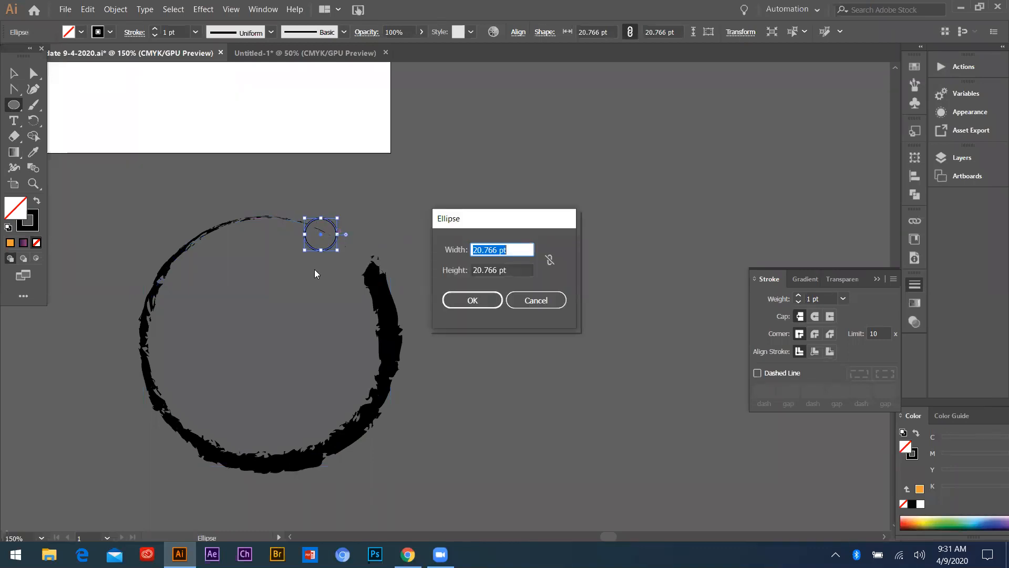
{"action": "key", "text": "Escape"}
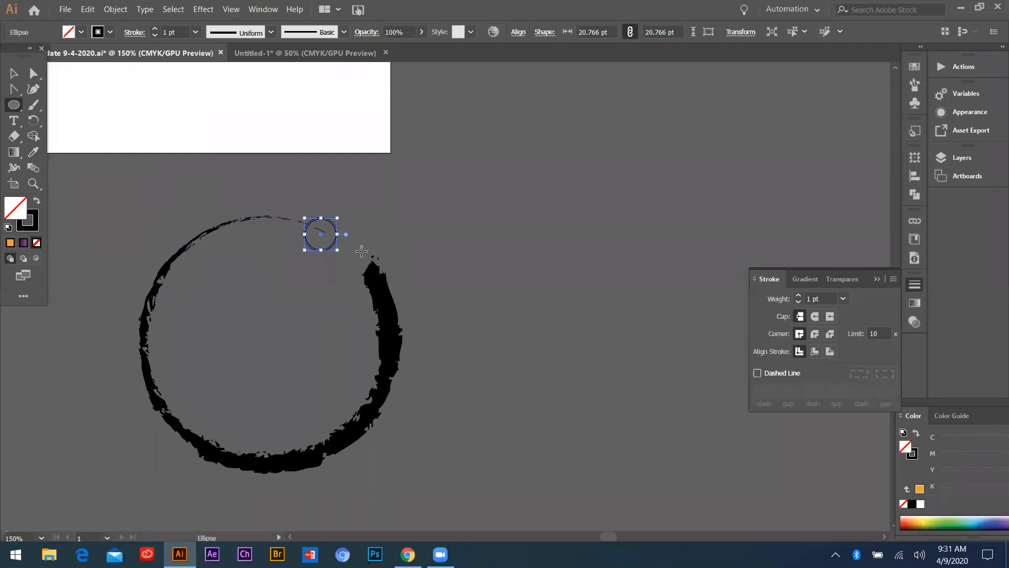
{"action": "left_click", "coordinate": [13, 73]}
{"action": "left_click", "coordinate": [269, 231]}
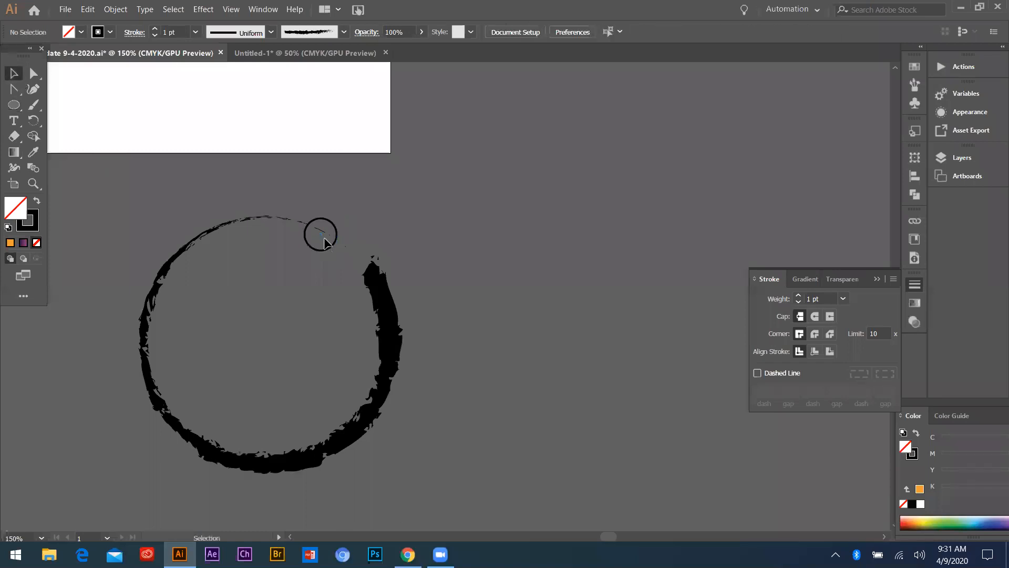
{"action": "left_click_drag", "start_coordinate": [354, 274], "coordinate": [354, 274]}
{"action": "left_click", "coordinate": [420, 239]}
Draw an open wavy curve of four anchor points with the Pen tool on the empty canvas beside the brush-stroke circle
{"action": "scroll", "coordinate": [139, 285], "scroll_direction": "down", "scroll_amount": 3}
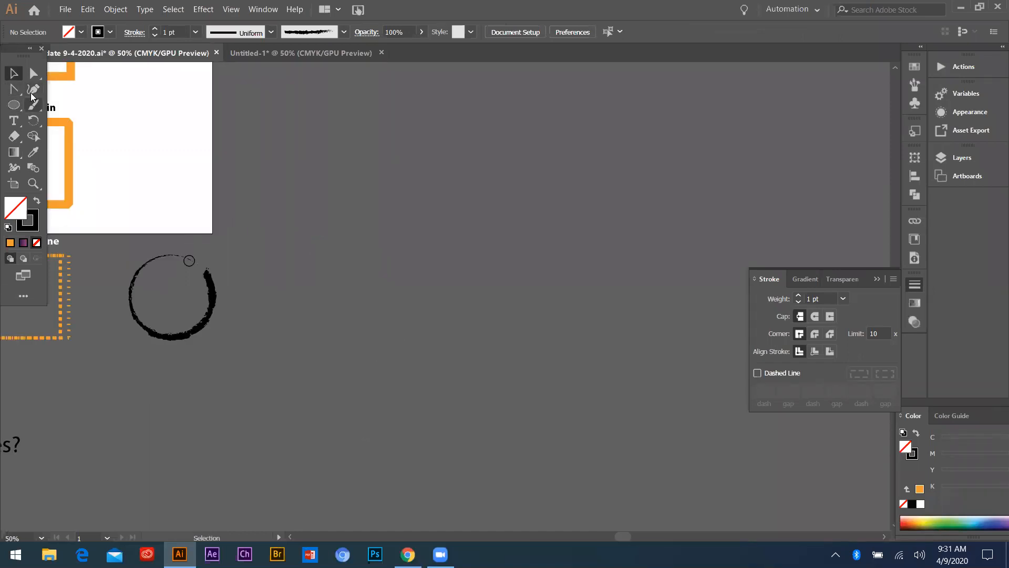
{"action": "key", "text": "p"}
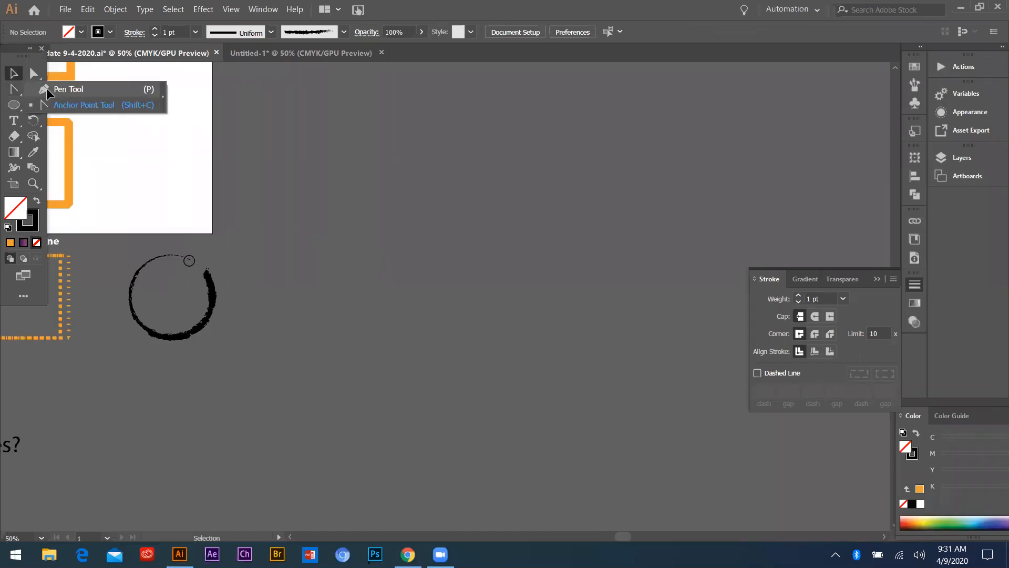
{"action": "left_click", "coordinate": [364, 245]}
{"action": "left_click_drag", "start_coordinate": [488, 175], "coordinate": [548, 218]}
{"action": "left_click_drag", "start_coordinate": [603, 270], "coordinate": [670, 216]}
{"action": "left_click_drag", "start_coordinate": [695, 182], "coordinate": [729, 164]}
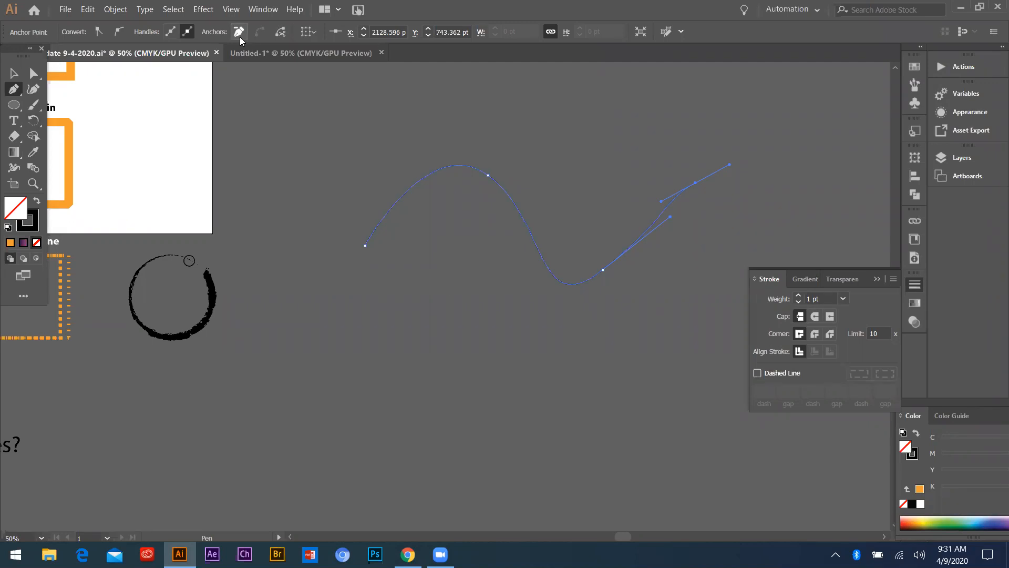
Select the wavy curve and apply the rough black art brush to its stroke
{"action": "key", "text": "v"}
{"action": "left_click", "coordinate": [313, 108]}
{"action": "left_click", "coordinate": [610, 260]}
{"action": "left_click", "coordinate": [272, 32]}
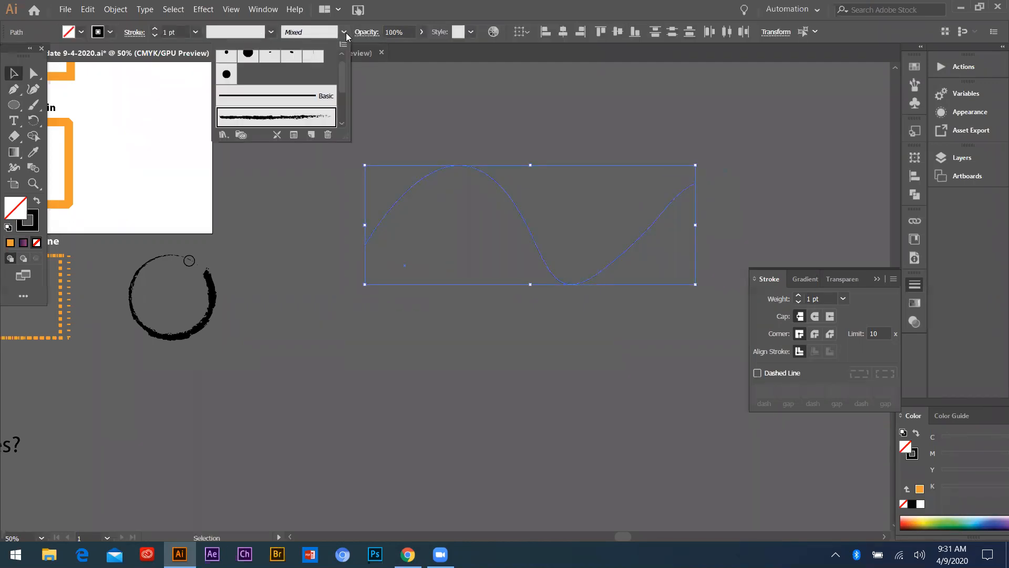
{"action": "left_click", "coordinate": [297, 119]}
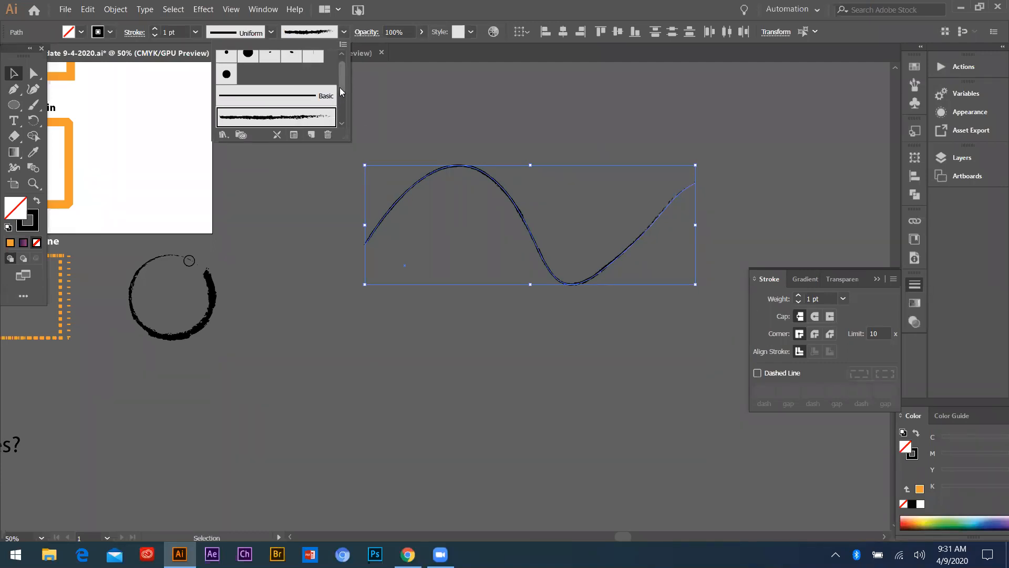
Try the orange art brush with decorative ends on the wavy curve and apply the Mop brush
{"action": "scroll", "coordinate": [239, 76], "scroll_direction": "down", "scroll_amount": 3}
{"action": "left_click", "coordinate": [239, 72]}
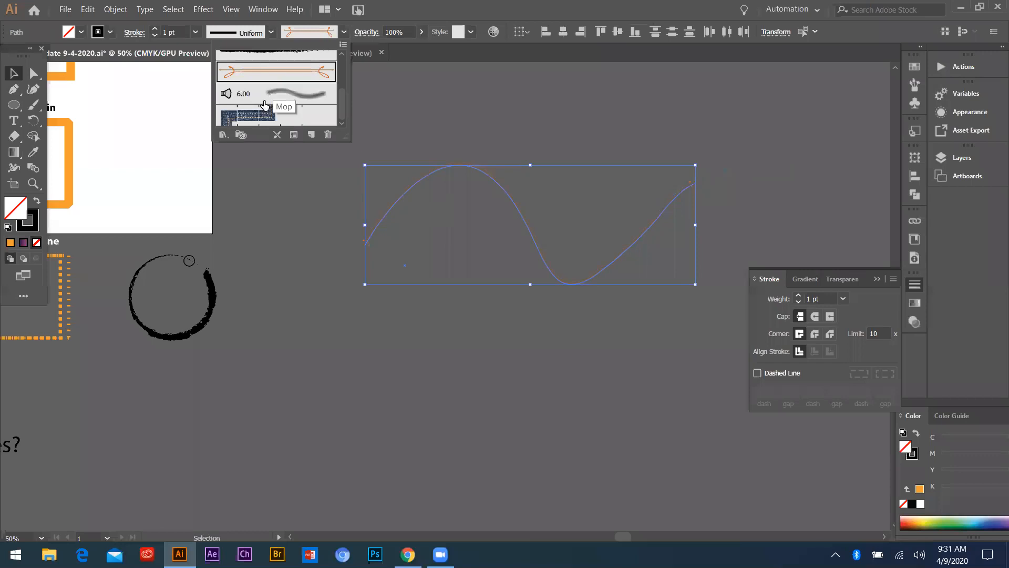
{"action": "left_click", "coordinate": [264, 102]}
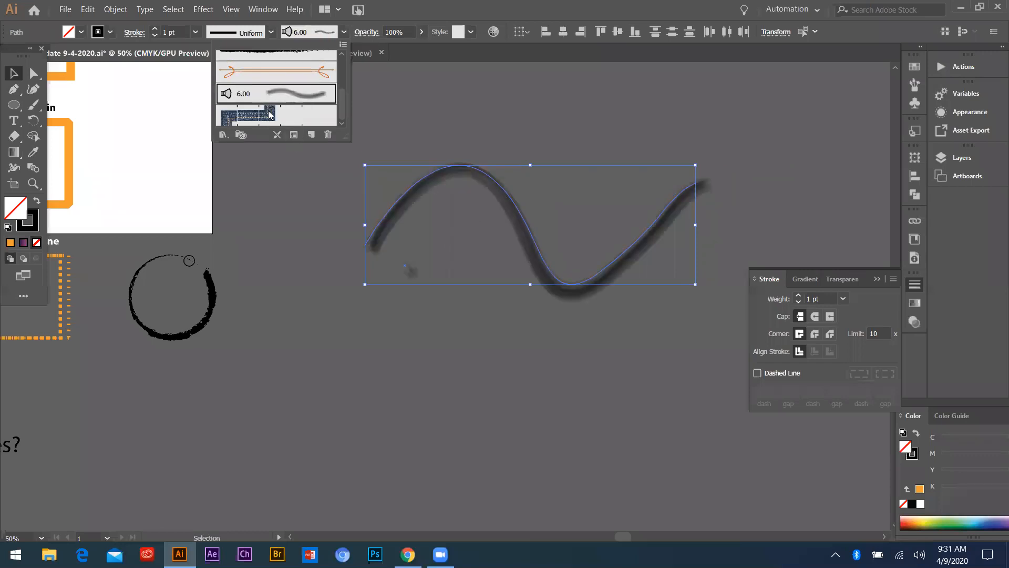
Try the 5 pt. Oval brush and the Basic brush on the wavy curve, and apply the rough black art brush
{"action": "left_click_drag", "start_coordinate": [343, 97], "coordinate": [345, 63]}
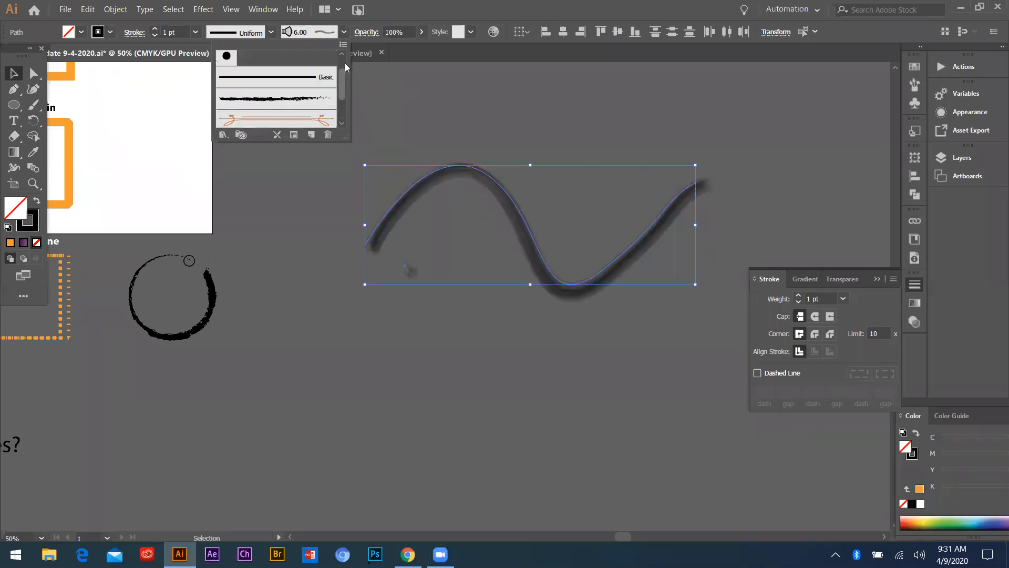
{"action": "left_click", "coordinate": [291, 61]}
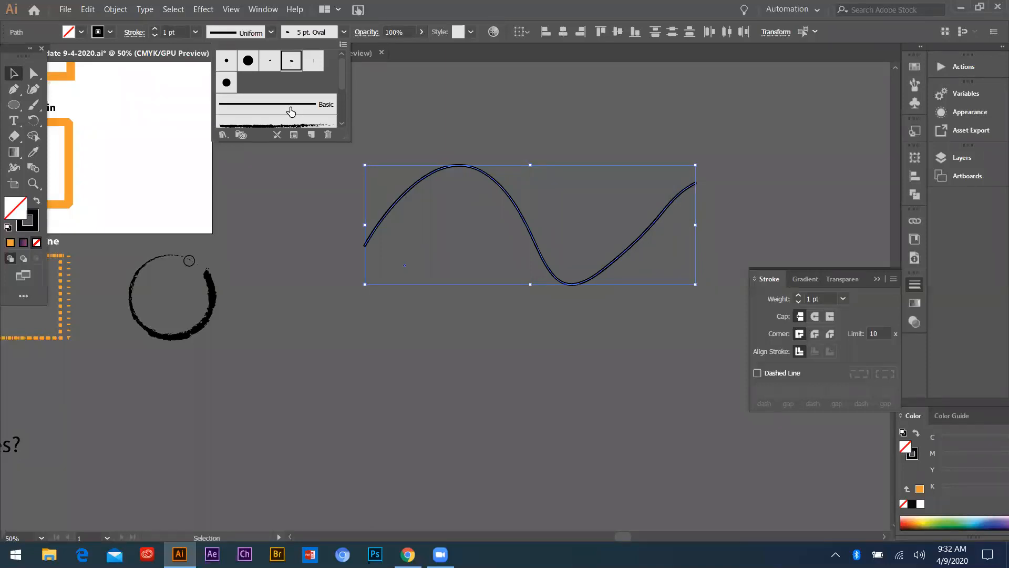
{"action": "left_click", "coordinate": [307, 110]}
{"action": "scroll", "coordinate": [307, 111], "scroll_direction": "down", "scroll_amount": 2}
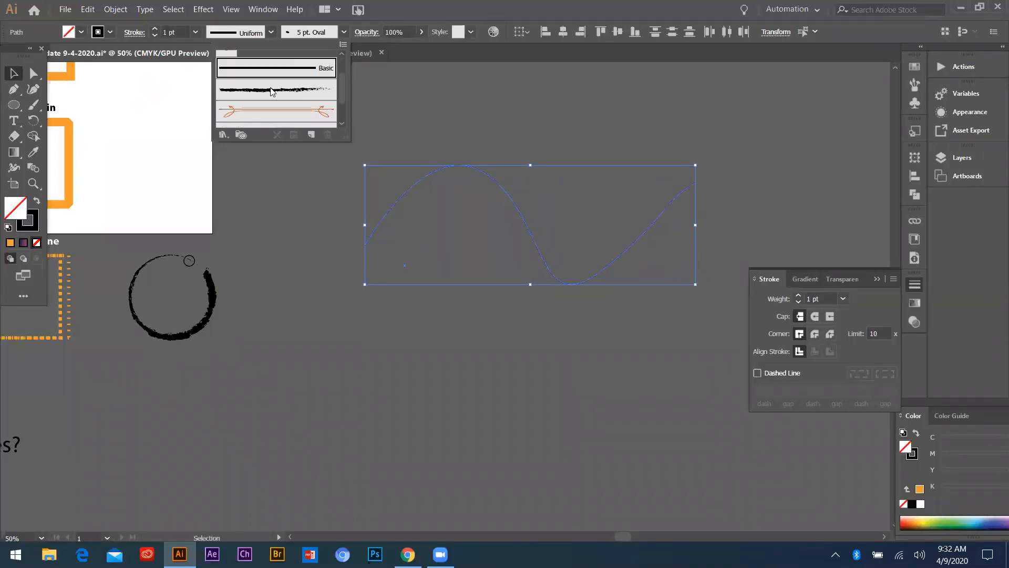
{"action": "left_click", "coordinate": [281, 95]}
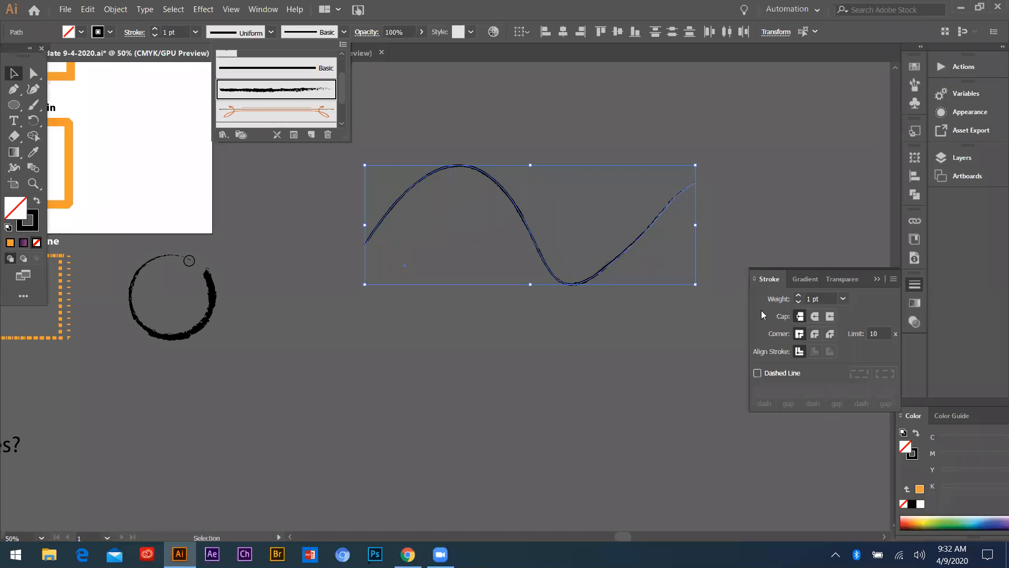
Try an 18 pt stroke weight on the wavy curve, set it to 6 pt and deselect the curve
{"action": "left_click", "coordinate": [843, 299]}
{"action": "left_click", "coordinate": [843, 298]}
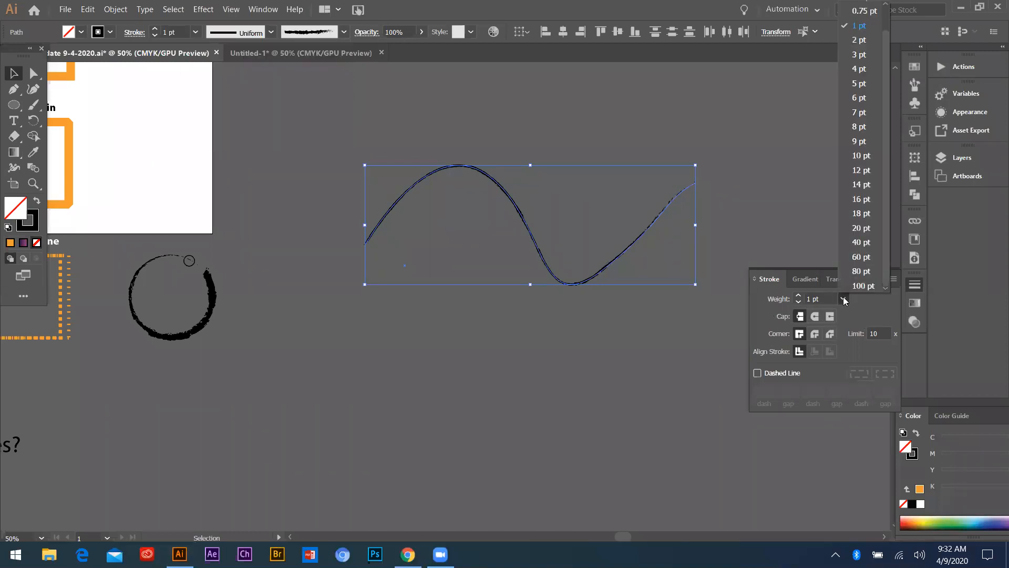
{"action": "left_click", "coordinate": [856, 213]}
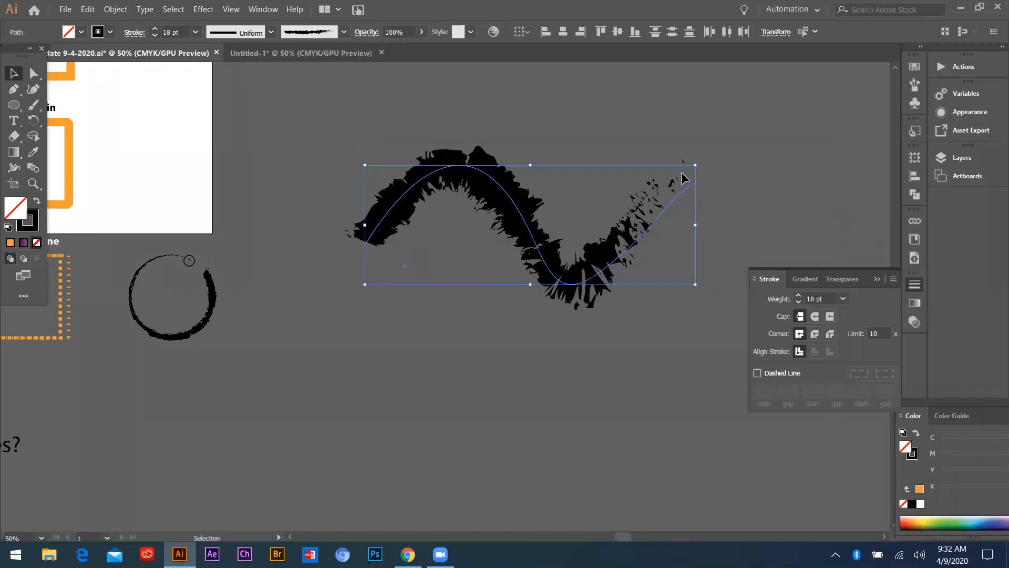
{"action": "left_click", "coordinate": [843, 299]}
{"action": "left_click", "coordinate": [857, 98]}
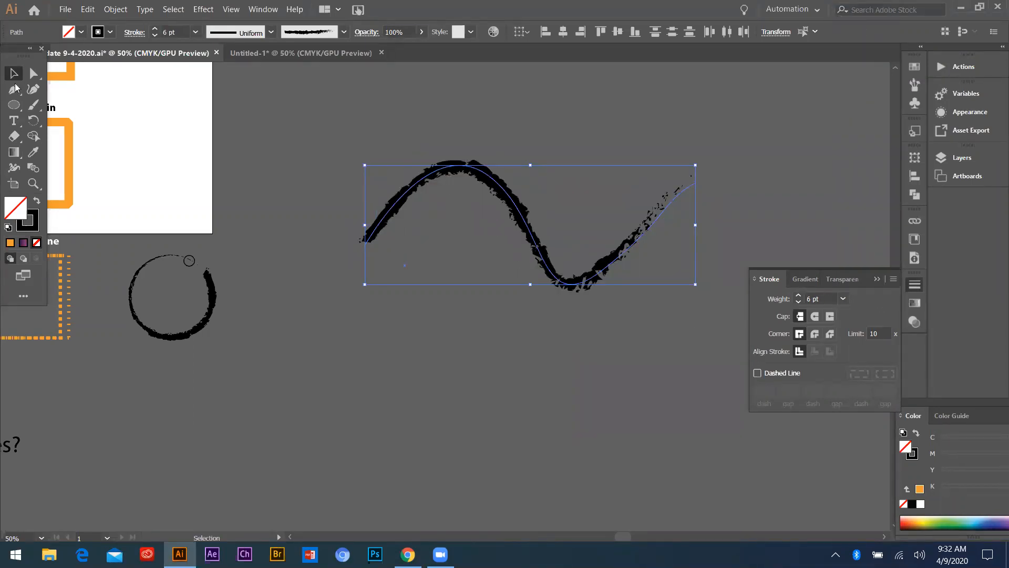
{"action": "left_click", "coordinate": [323, 220]}
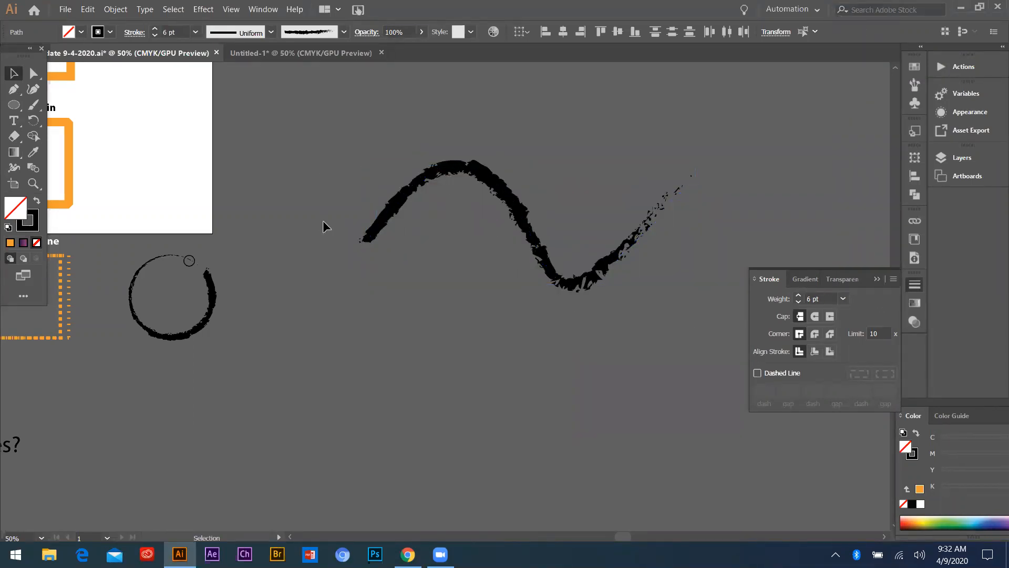
Examine the artboard's samples of fill and stroke, stroke alignment, corner joins and dashed lines
{"action": "scroll", "coordinate": [351, 210], "scroll_direction": "down", "scroll_amount": 2}
{"action": "left_click", "coordinate": [353, 187]}
{"action": "scroll", "coordinate": [359, 254], "scroll_direction": "down", "scroll_amount": 2}
{"action": "scroll", "coordinate": [358, 253], "scroll_direction": "up", "scroll_amount": 2}
{"action": "scroll", "coordinate": [354, 256], "scroll_direction": "up", "scroll_amount": 1}
{"action": "scroll", "coordinate": [306, 265], "scroll_direction": "down", "scroll_amount": 1}
{"action": "scroll", "coordinate": [209, 196], "scroll_direction": "down", "scroll_amount": 1}
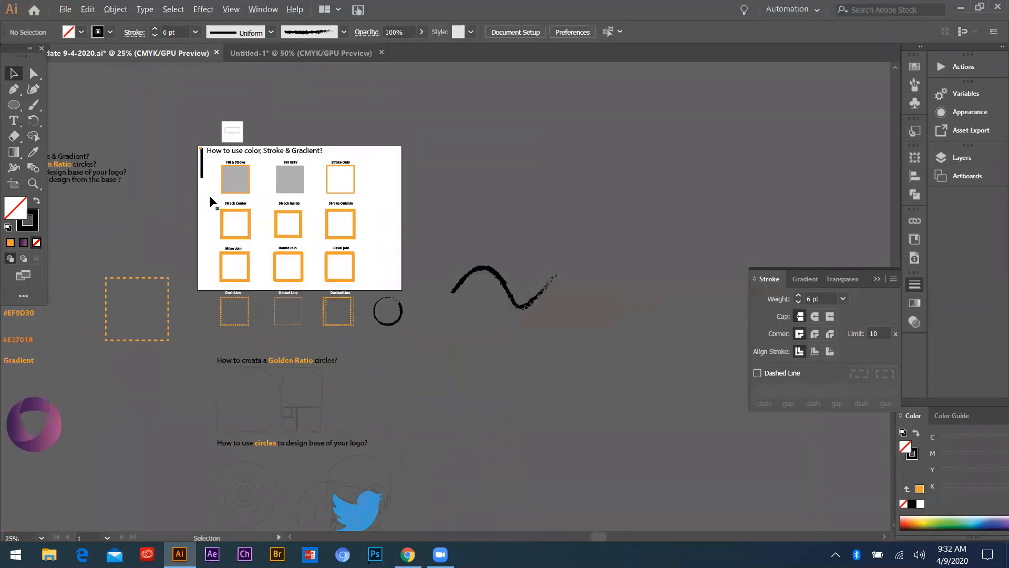
{"action": "scroll", "coordinate": [211, 196], "scroll_direction": "up", "scroll_amount": 1}
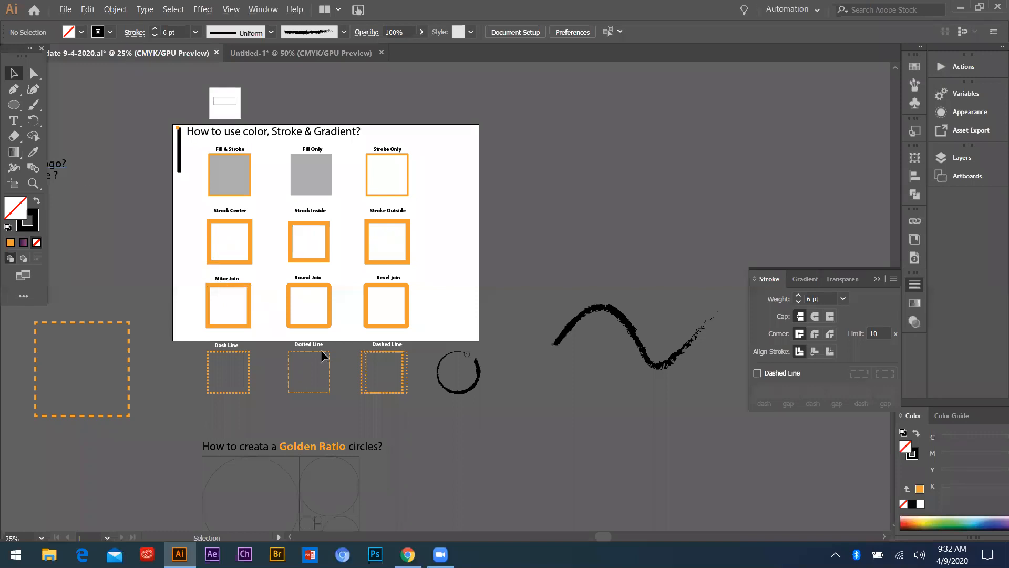
{"action": "scroll", "coordinate": [321, 344], "scroll_direction": "down", "scroll_amount": 2}
{"action": "scroll", "coordinate": [327, 254], "scroll_direction": "up", "scroll_amount": 3}
{"action": "scroll", "coordinate": [293, 218], "scroll_direction": "down", "scroll_amount": 2}
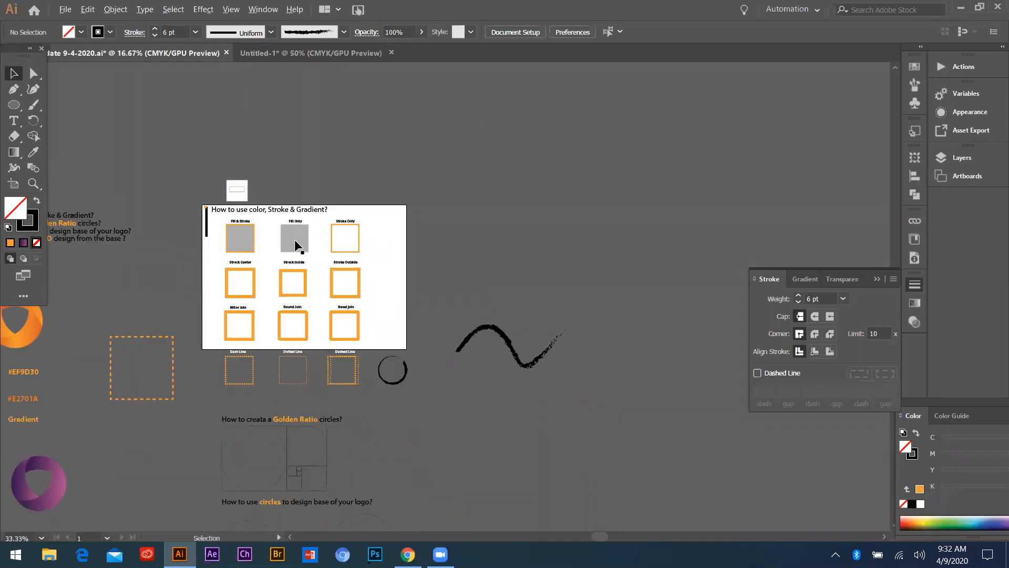
{"action": "scroll", "coordinate": [298, 244], "scroll_direction": "up", "scroll_amount": 2}
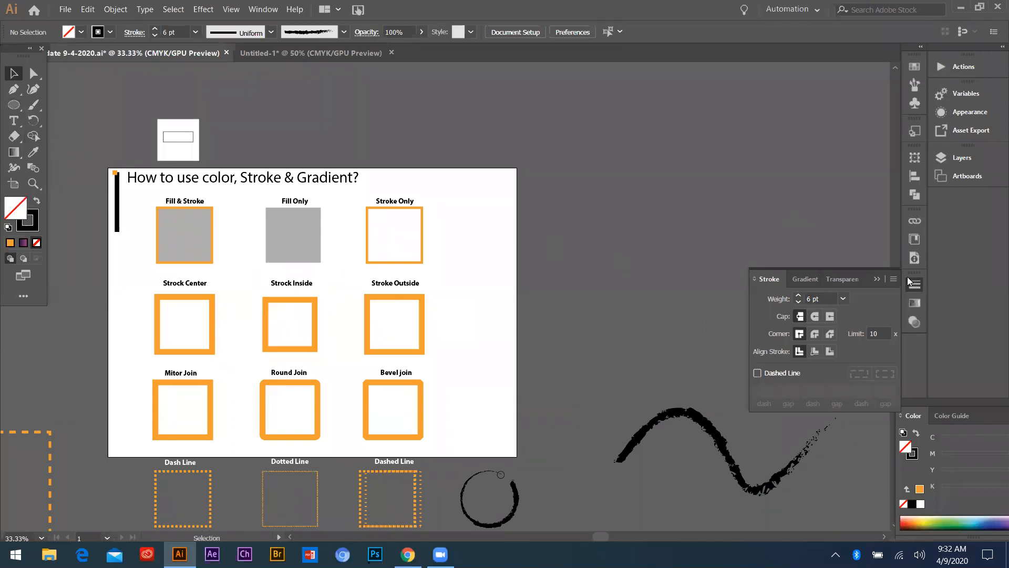
View the Transparency and Gradient settings and return to the Stroke options
{"action": "left_click", "coordinate": [841, 279]}
{"action": "left_click", "coordinate": [794, 279]}
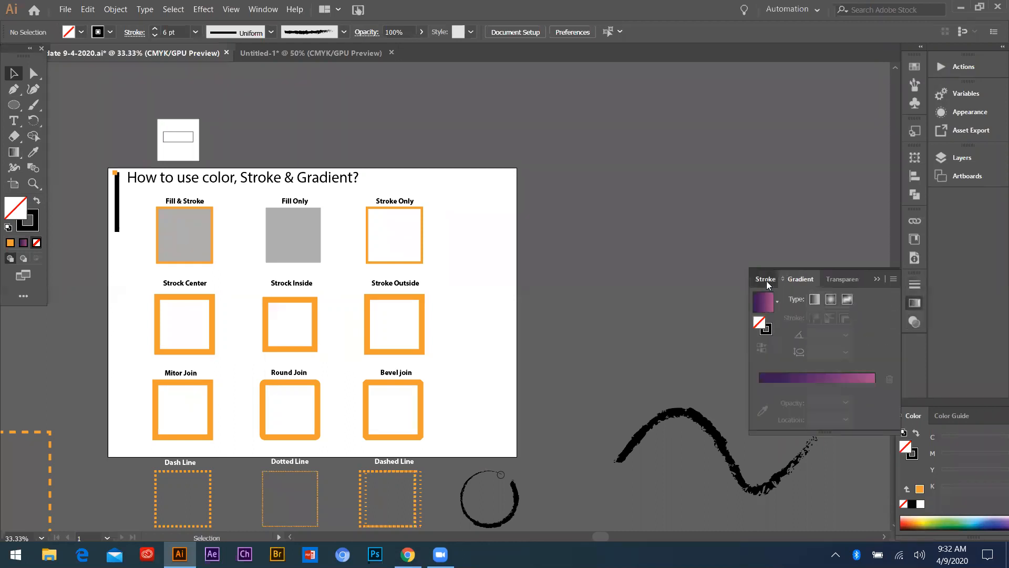
{"action": "left_click", "coordinate": [766, 279]}
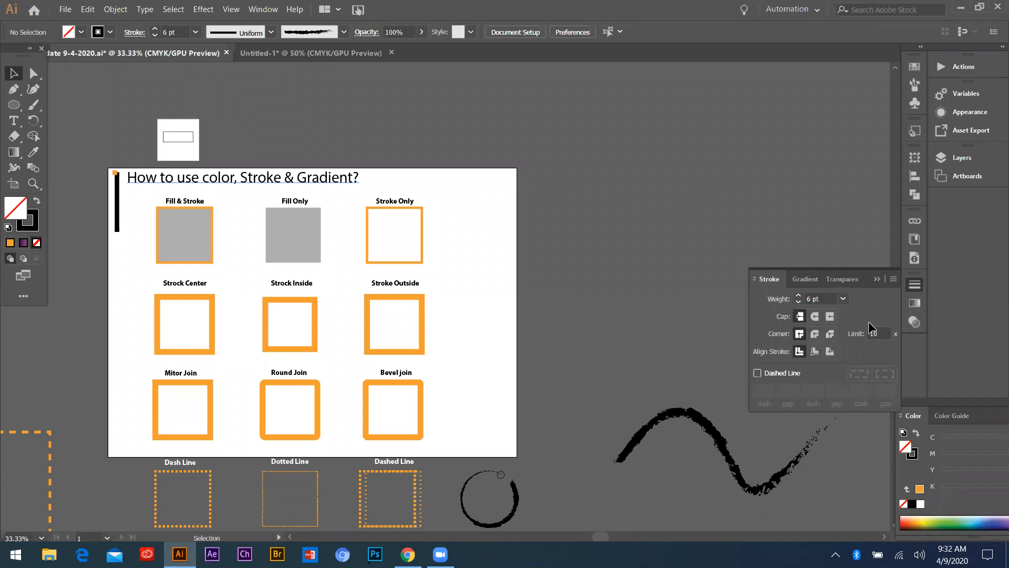
Examine the Golden Ratio layout of squares and circles below the stroke samples
{"action": "scroll", "coordinate": [515, 253], "scroll_direction": "down", "scroll_amount": 2}
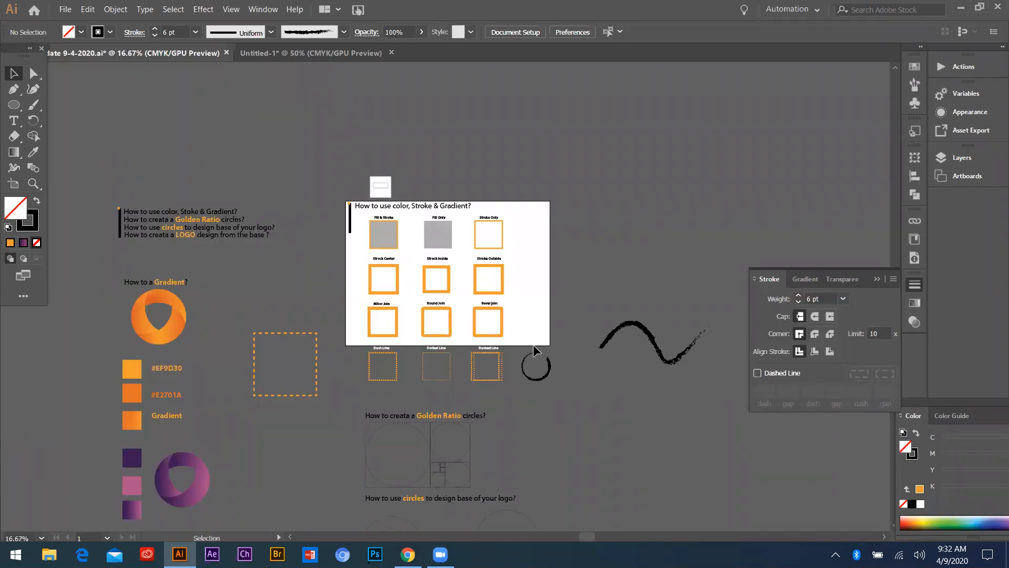
{"action": "scroll", "coordinate": [533, 345], "scroll_direction": "down", "scroll_amount": 1}
{"action": "scroll", "coordinate": [410, 342], "scroll_direction": "up", "scroll_amount": 5}
{"action": "scroll", "coordinate": [405, 368], "scroll_direction": "down", "scroll_amount": 2}
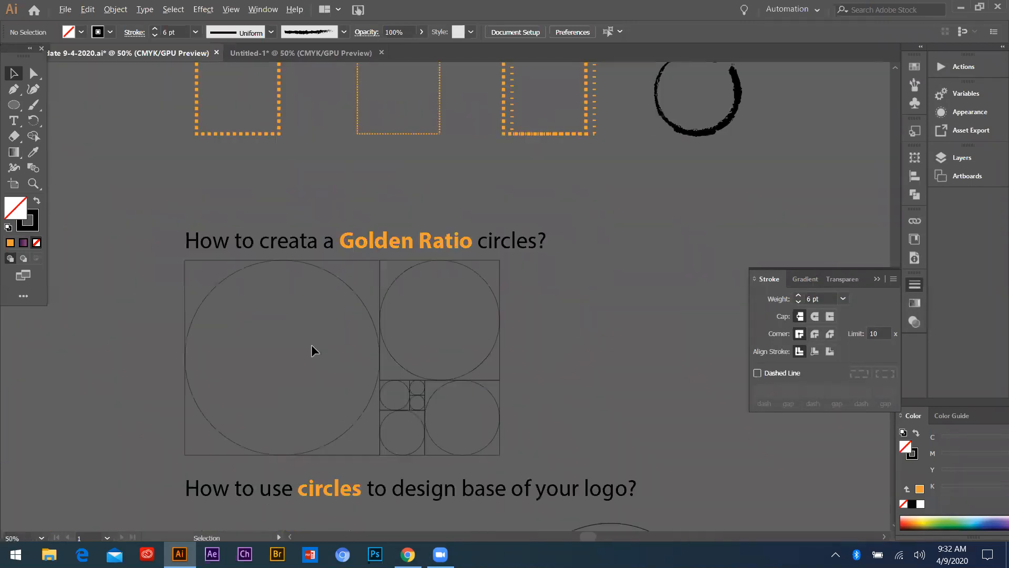
{"action": "scroll", "coordinate": [272, 263], "scroll_direction": "down", "scroll_amount": 1}
{"action": "scroll", "coordinate": [396, 261], "scroll_direction": "up", "scroll_amount": 2}
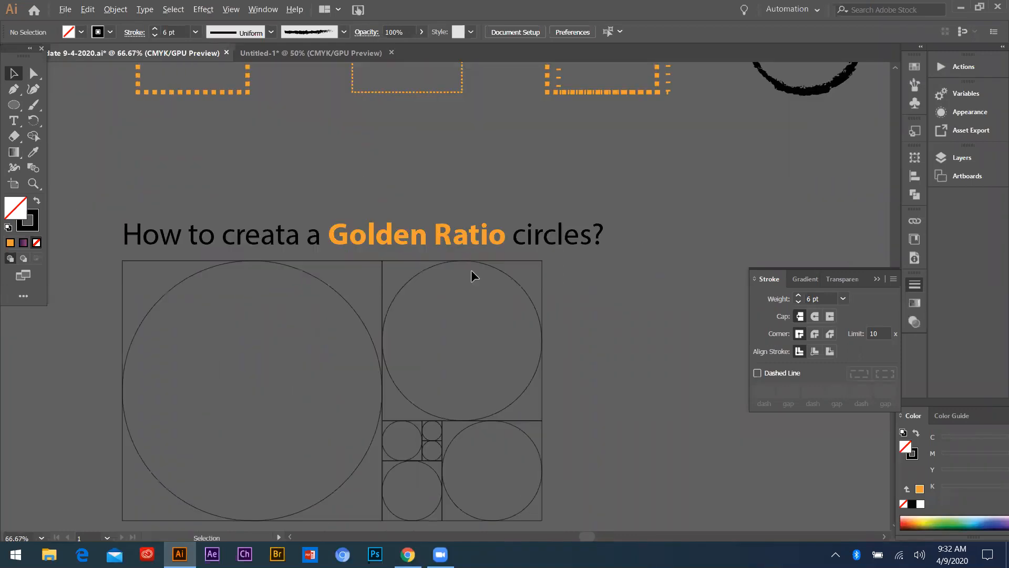
{"action": "scroll", "coordinate": [191, 254], "scroll_direction": "down", "scroll_amount": 2}
{"action": "scroll", "coordinate": [229, 237], "scroll_direction": "down", "scroll_amount": 2}
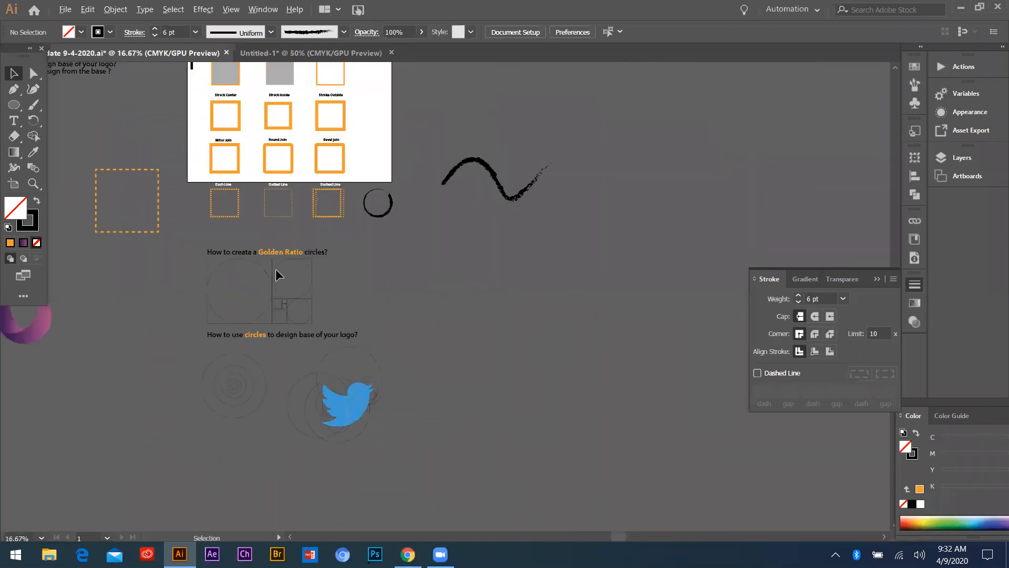
{"action": "scroll", "coordinate": [277, 271], "scroll_direction": "up", "scroll_amount": 4}
{"action": "scroll", "coordinate": [328, 253], "scroll_direction": "down", "scroll_amount": 1}
{"action": "scroll", "coordinate": [270, 286], "scroll_direction": "up", "scroll_amount": 2}
{"action": "scroll", "coordinate": [294, 263], "scroll_direction": "down", "scroll_amount": 4}
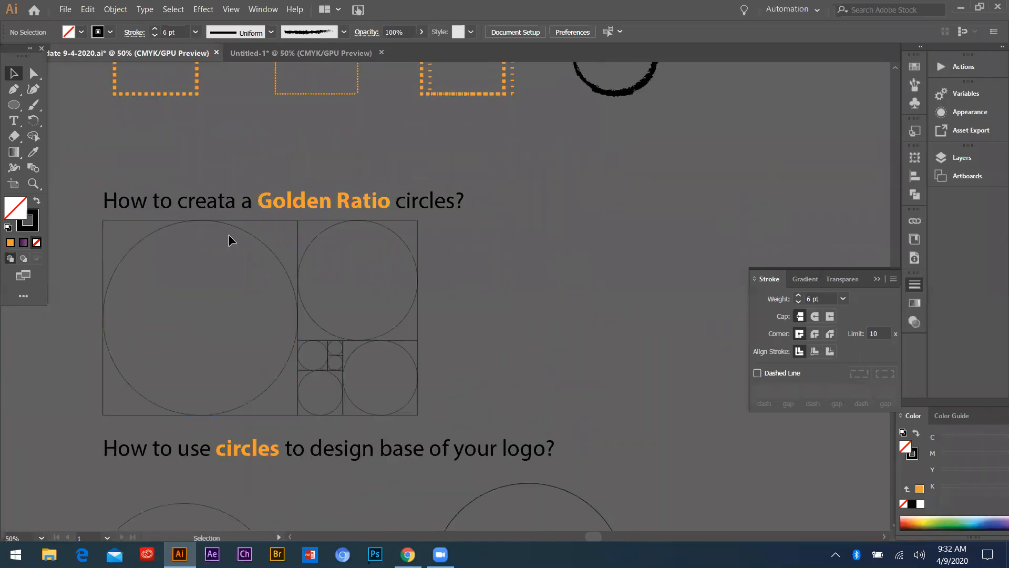
{"action": "scroll", "coordinate": [296, 258], "scroll_direction": "up", "scroll_amount": 1}
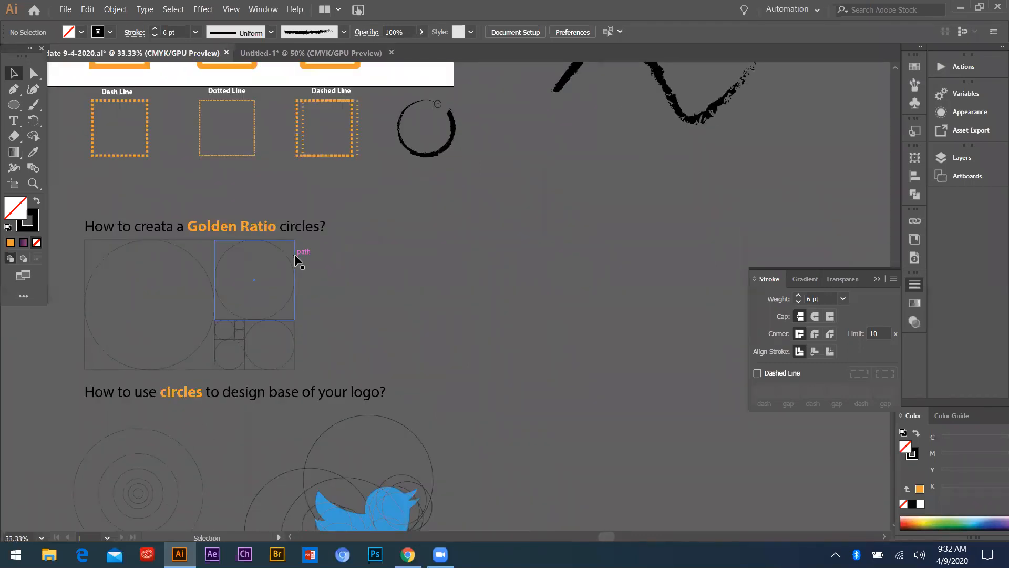
Examine the Twitter bird logo and its overlapping construction circles in the section on designing with circles
{"action": "scroll", "coordinate": [296, 316], "scroll_direction": "up", "scroll_amount": 1}
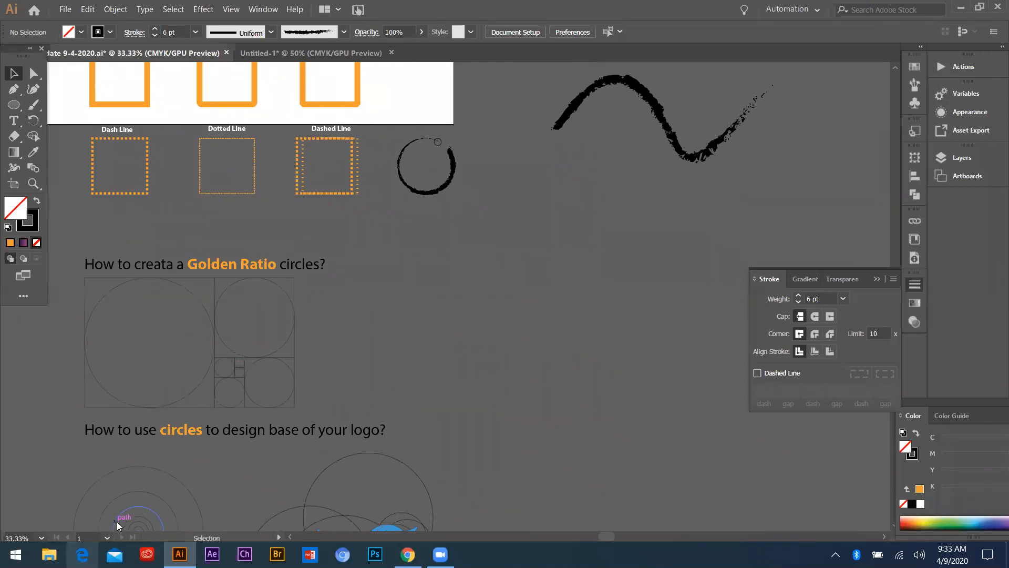
{"action": "scroll", "coordinate": [354, 480], "scroll_direction": "down", "scroll_amount": 2}
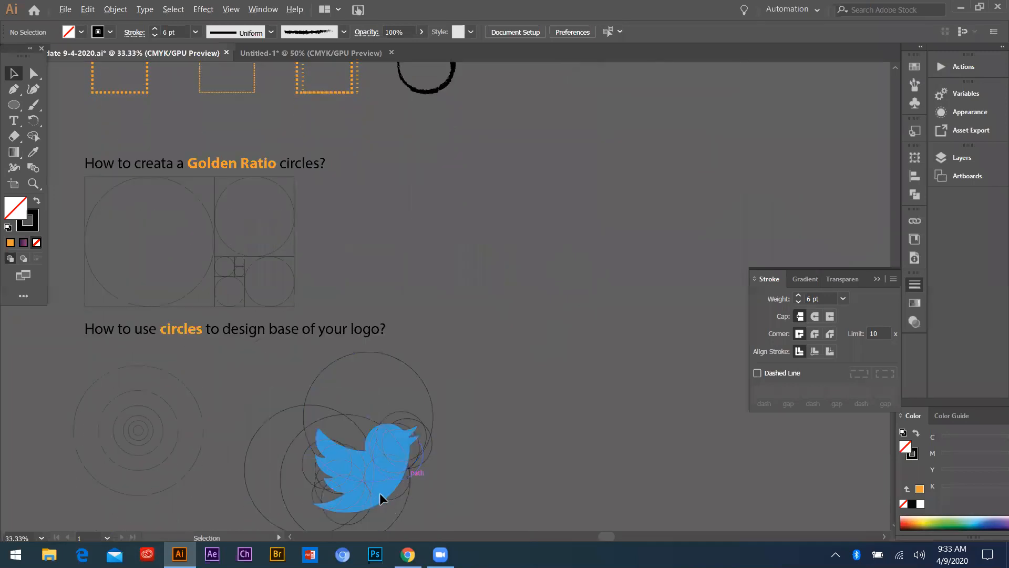
{"action": "scroll", "coordinate": [379, 493], "scroll_direction": "up", "scroll_amount": 3, "text": "alt"}
{"action": "scroll", "coordinate": [361, 475], "scroll_direction": "down", "scroll_amount": 1, "text": "alt"}
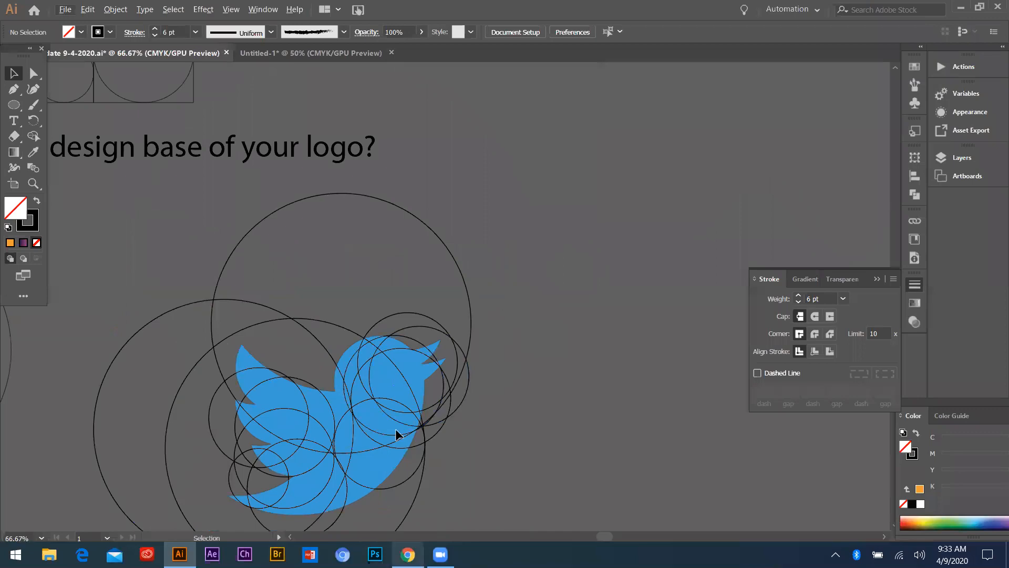
Switch to Chrome and search Google for twitter in a new tab
{"action": "key", "text": "alt+Tab"}
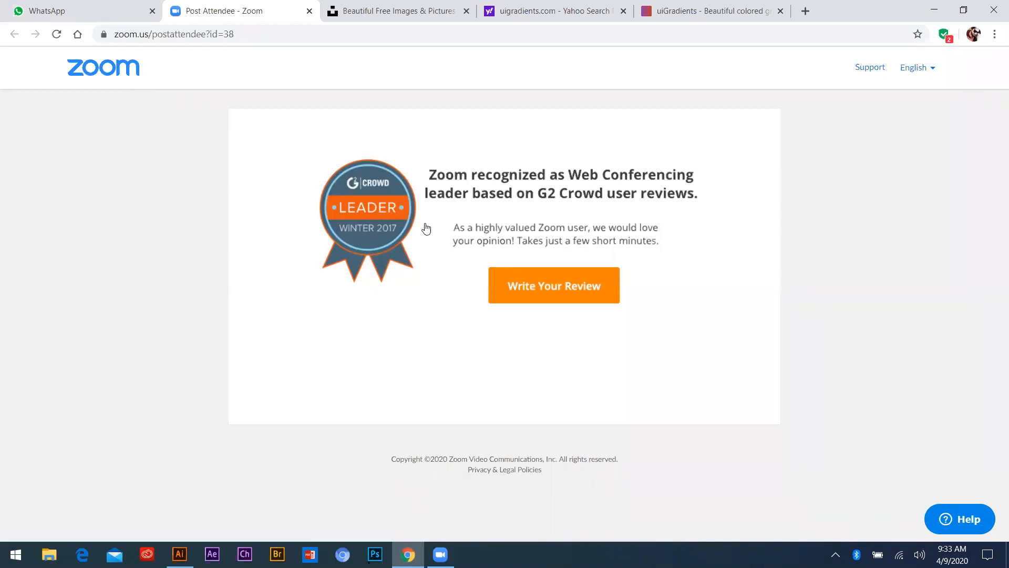
{"action": "key", "text": "ctrl+t"}
{"action": "left_click", "coordinate": [618, 242]}
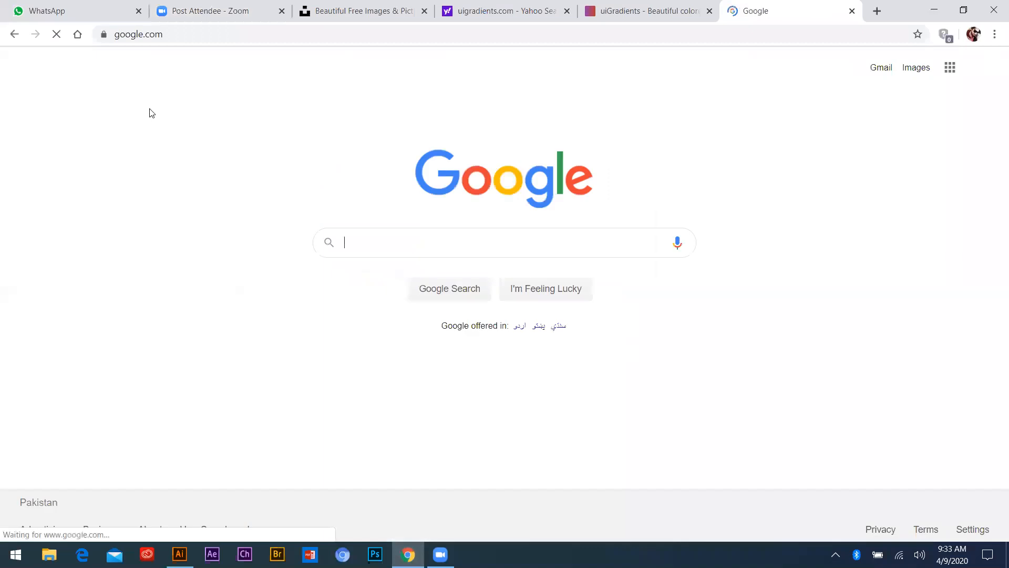
{"action": "left_click", "coordinate": [379, 248]}
{"action": "type", "text": "t"}
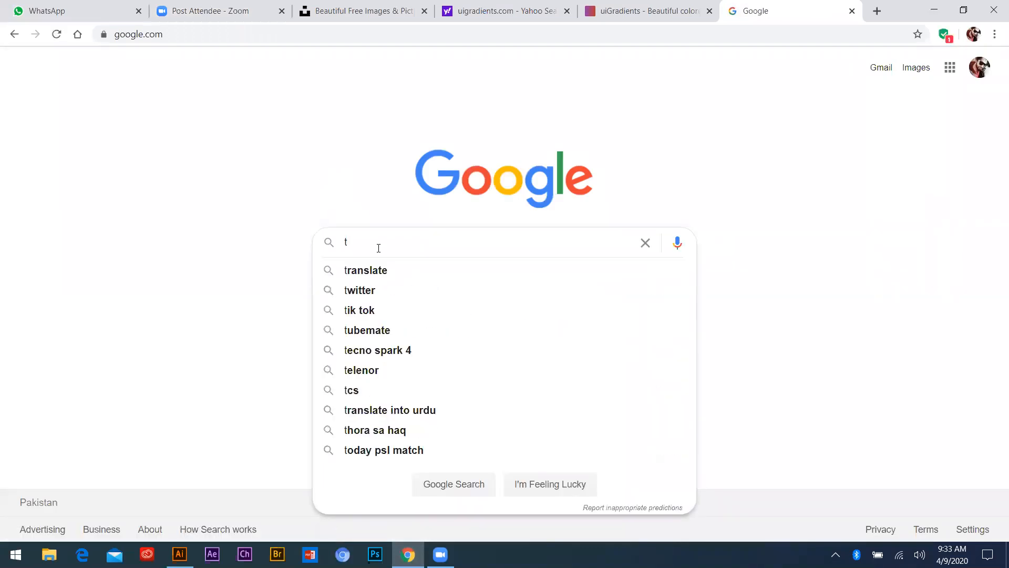
{"action": "left_click", "coordinate": [379, 289]}
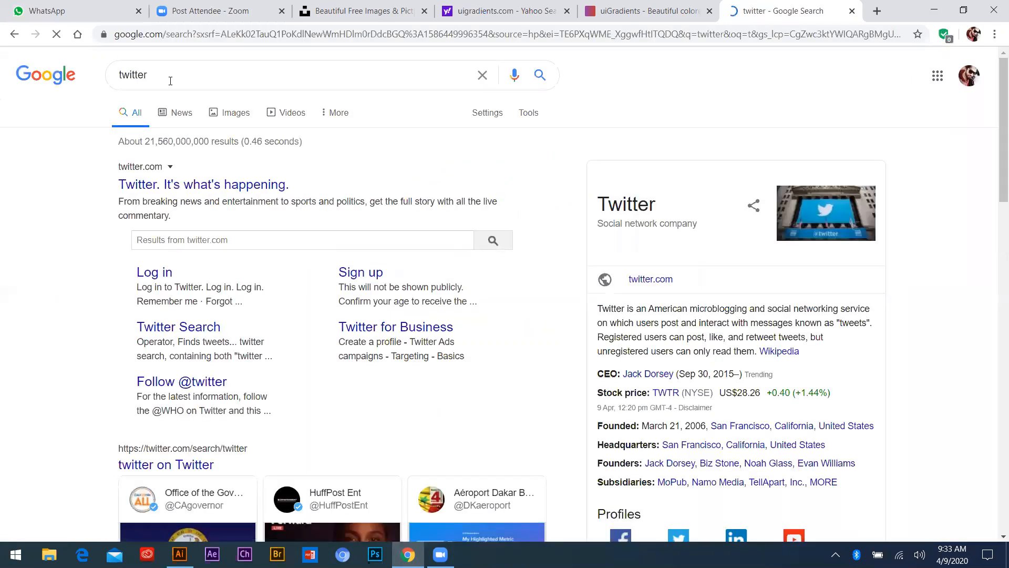
Search Google Images for "twitter logo png" and pick the first blue bird logo
{"action": "left_click", "coordinate": [209, 80]}
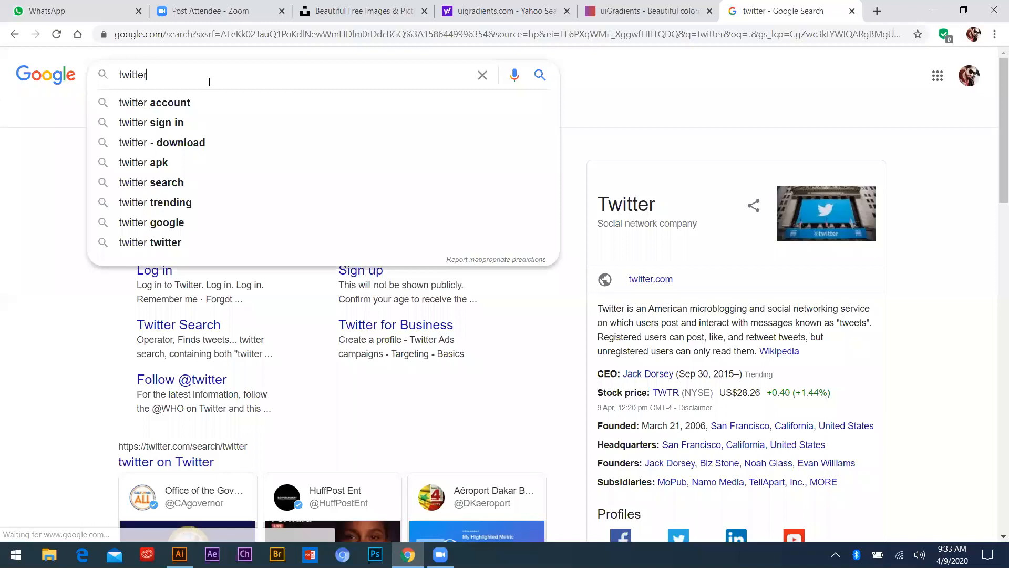
{"action": "type", "text": "logo png"}
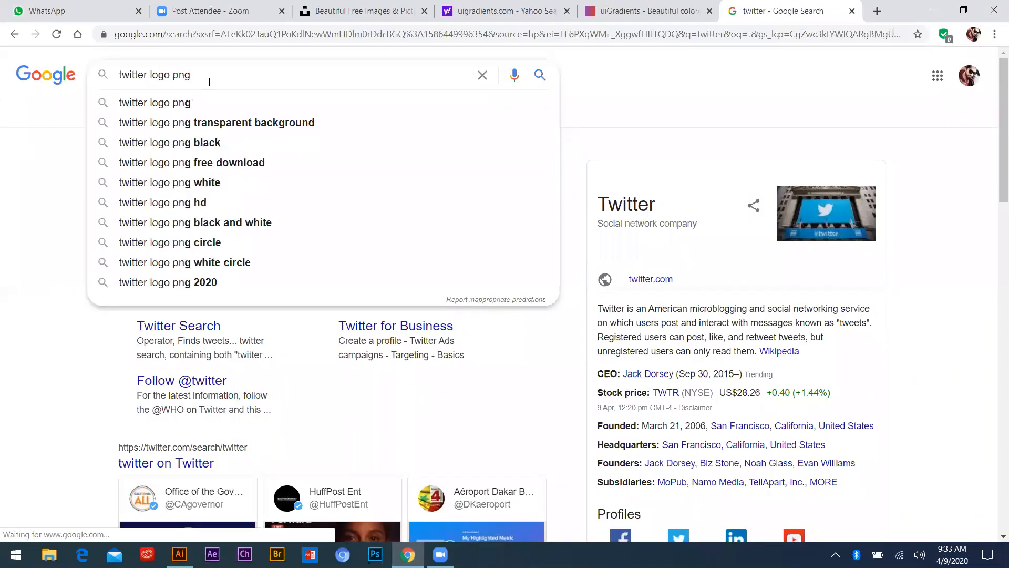
{"action": "key", "text": "Return"}
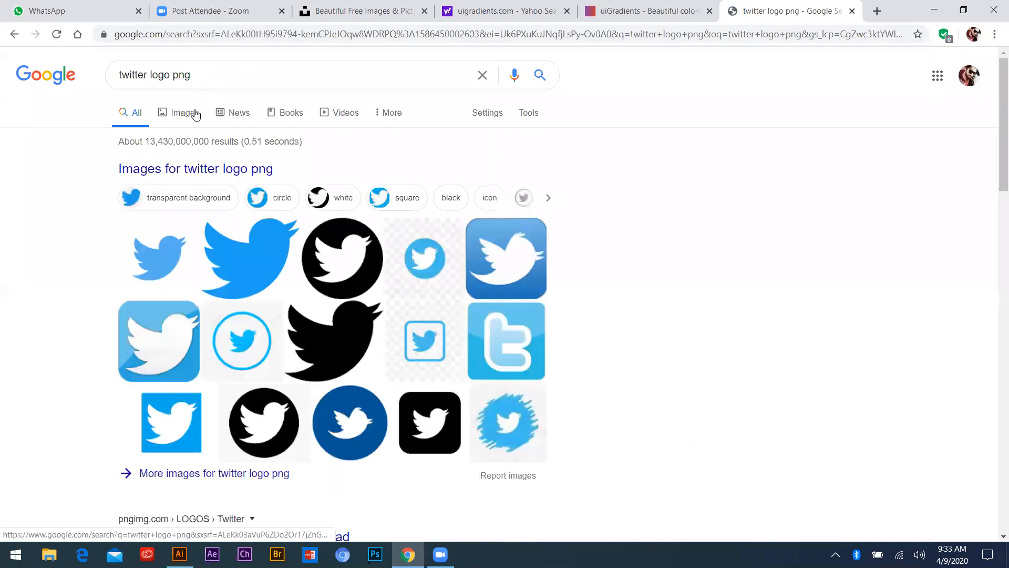
{"action": "left_click", "coordinate": [194, 112]}
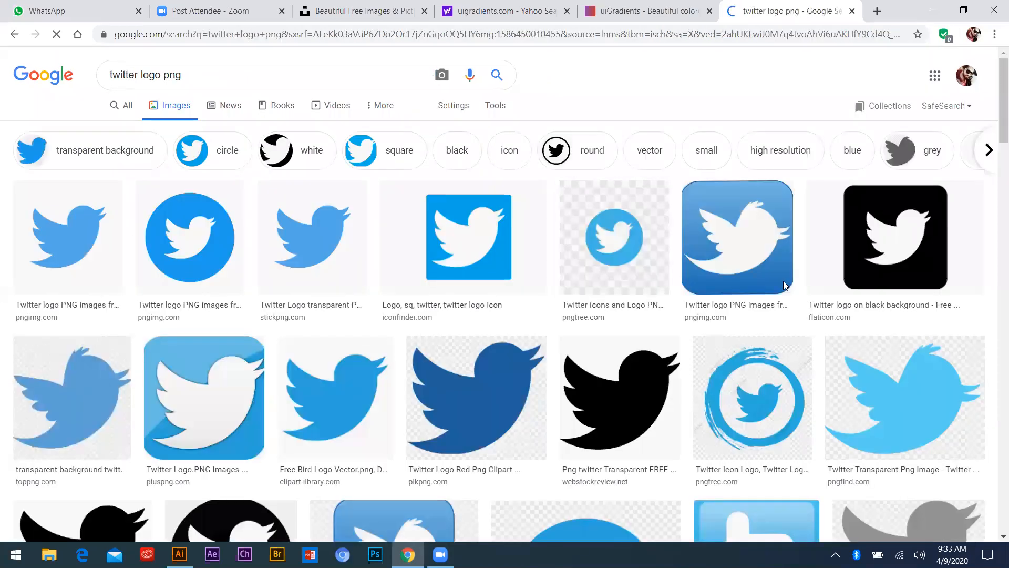
{"action": "left_click", "coordinate": [68, 237]}
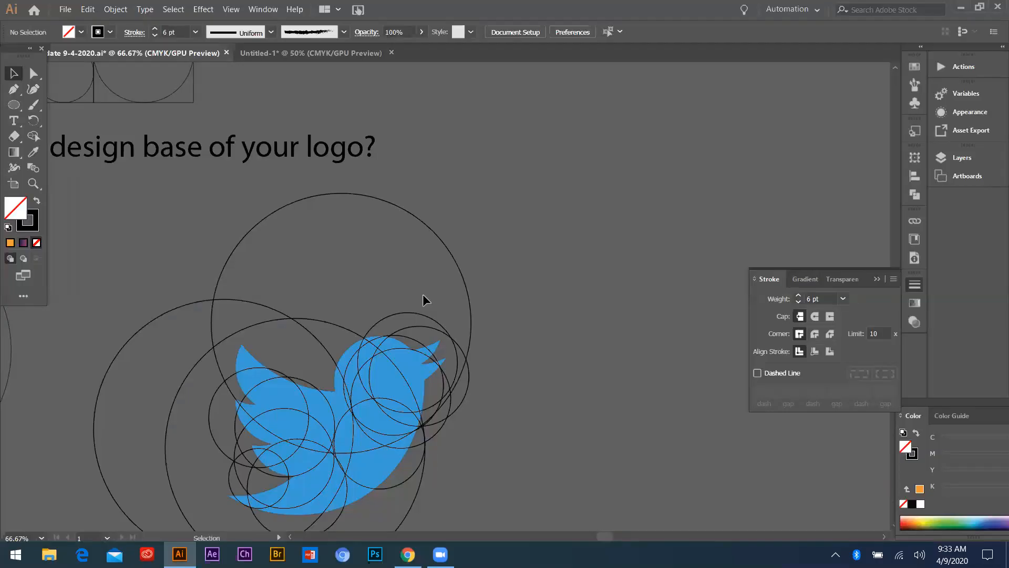
Return to Illustrator and compare the Golden Ratio circles with the circle-based bird logo construction
{"action": "scroll", "coordinate": [504, 288], "scroll_direction": "down", "scroll_amount": 3}
{"action": "scroll", "coordinate": [349, 352], "scroll_direction": "up", "scroll_amount": 3}
{"action": "scroll", "coordinate": [265, 301], "scroll_direction": "down", "scroll_amount": 3}
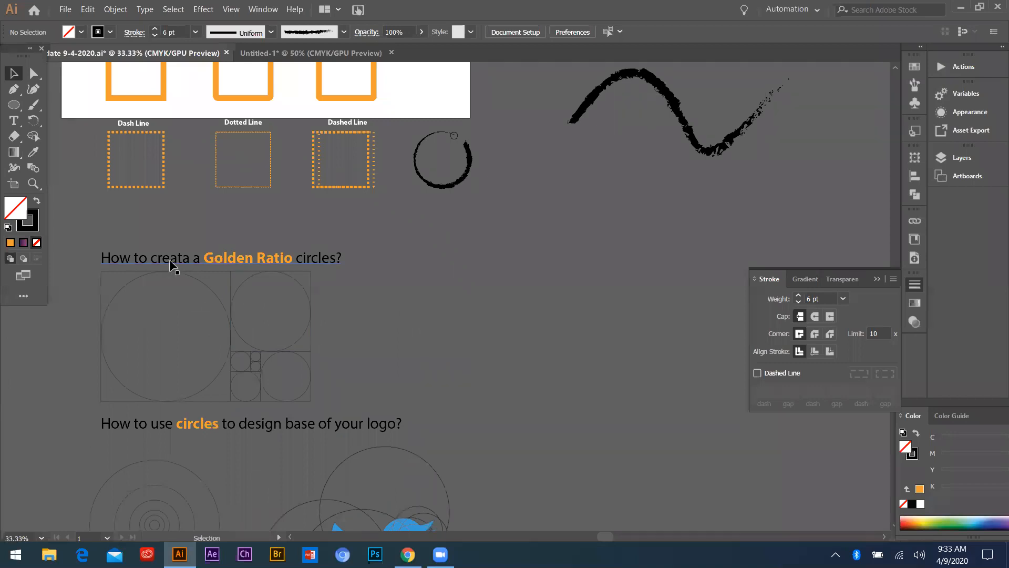
{"action": "scroll", "coordinate": [201, 307], "scroll_direction": "up", "scroll_amount": 1}
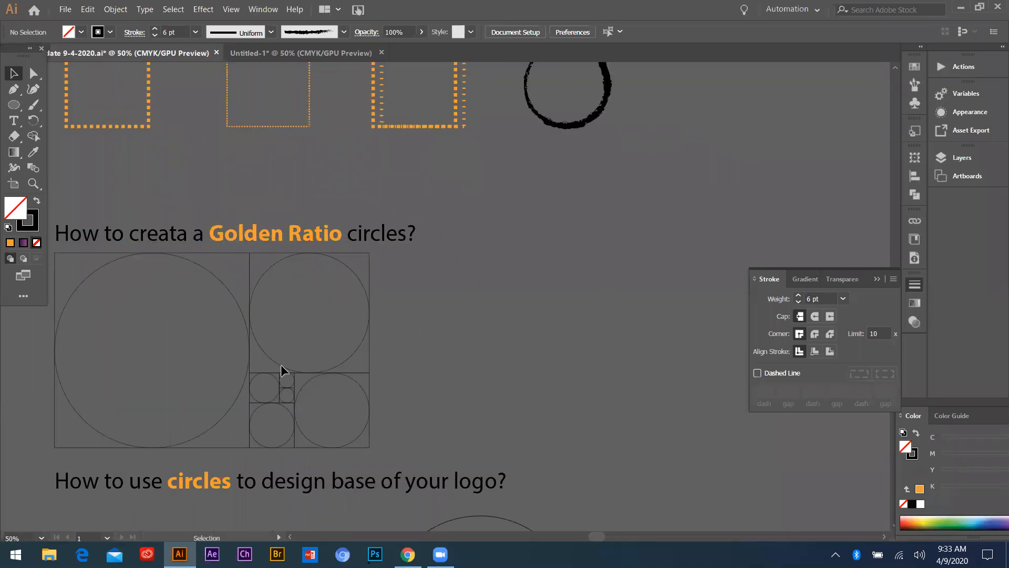
{"action": "scroll", "coordinate": [484, 286], "scroll_direction": "up", "scroll_amount": 3}
{"action": "scroll", "coordinate": [206, 253], "scroll_direction": "down", "scroll_amount": 4}
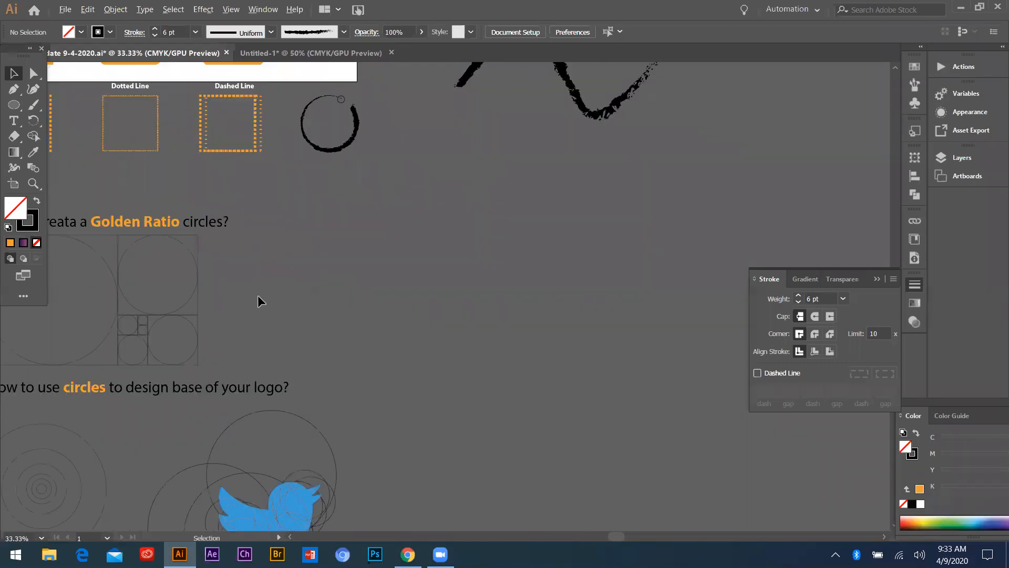
Draw a square about 214 pt wide on the empty canvas beside the Golden Ratio section
{"action": "scroll", "coordinate": [192, 285], "scroll_direction": "up", "scroll_amount": 1}
{"action": "scroll", "coordinate": [370, 334], "scroll_direction": "down", "scroll_amount": 1}
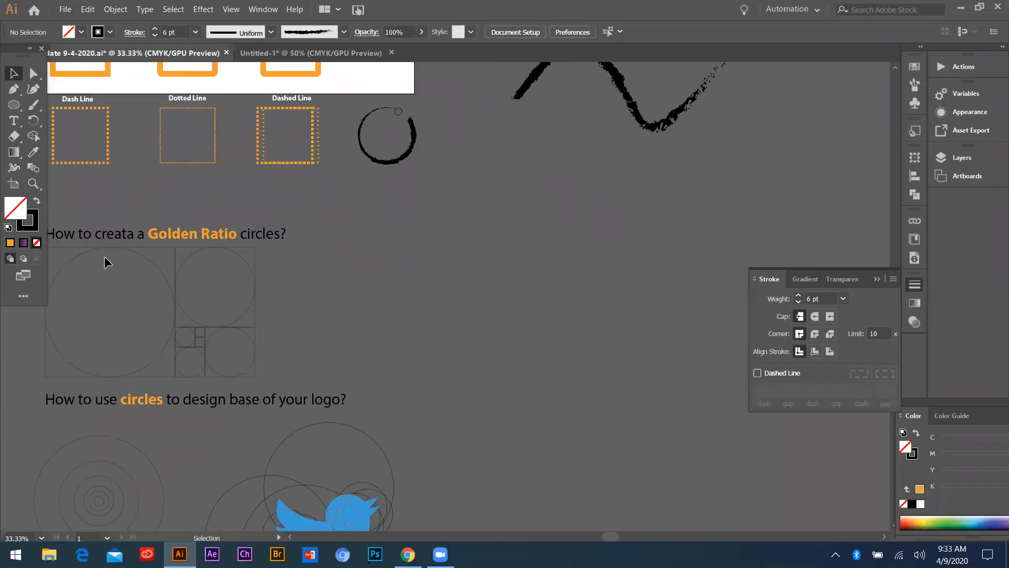
{"action": "scroll", "coordinate": [253, 303], "scroll_direction": "up", "scroll_amount": 3}
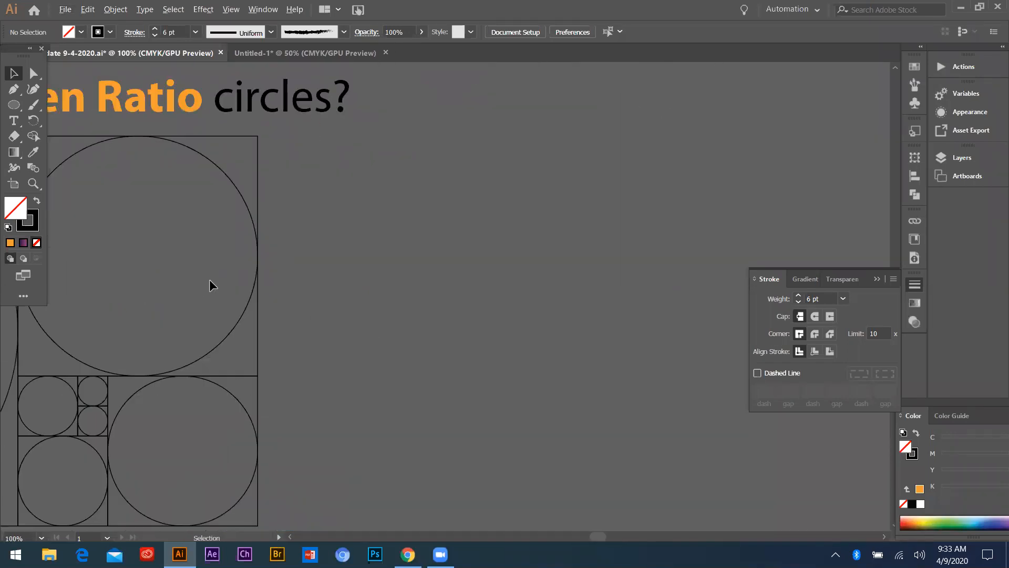
{"action": "scroll", "coordinate": [215, 283], "scroll_direction": "down", "scroll_amount": 2}
{"action": "left_click_drag", "start_coordinate": [14, 104], "coordinate": [66, 104]}
{"action": "scroll", "coordinate": [144, 204], "scroll_direction": "down", "scroll_amount": 2}
{"action": "scroll", "coordinate": [420, 244], "scroll_direction": "down", "scroll_amount": 4}
{"action": "scroll", "coordinate": [473, 242], "scroll_direction": "up", "scroll_amount": 5}
{"action": "left_click_drag", "start_coordinate": [409, 248], "coordinate": [445, 211]}
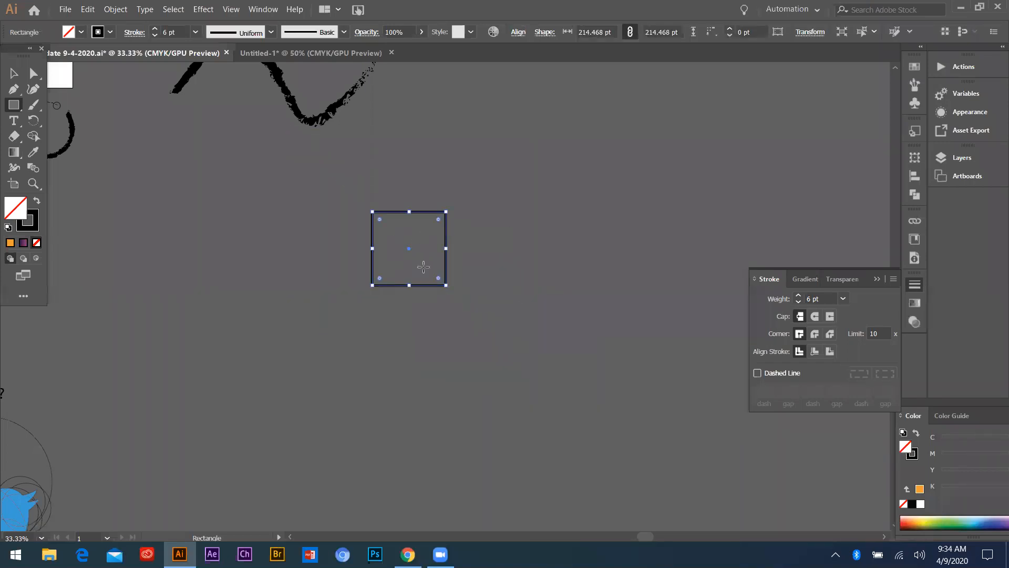
Set the new square's stroke weight to 1 pt
{"action": "left_click", "coordinate": [843, 299]}
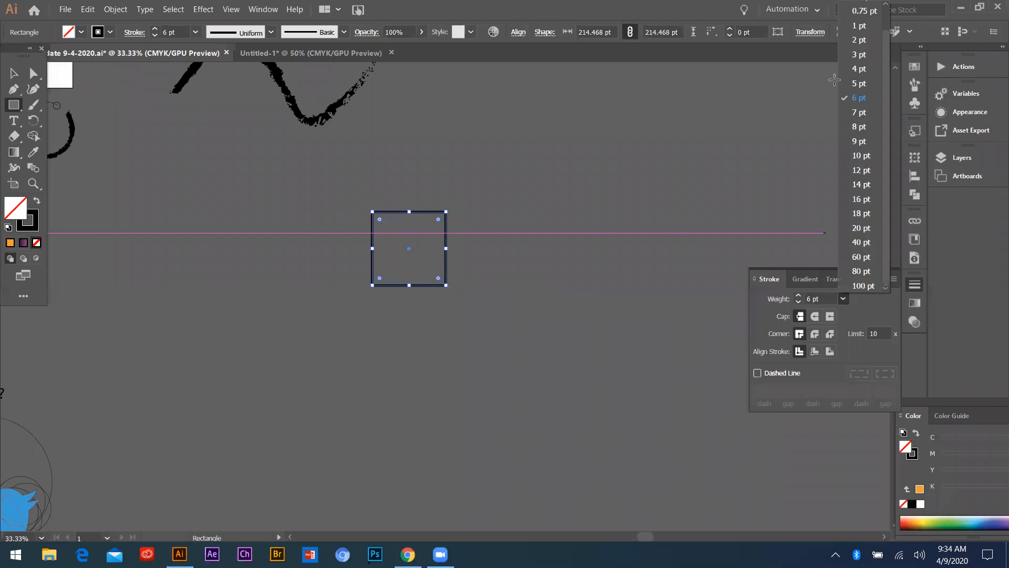
{"action": "left_click", "coordinate": [868, 28]}
{"action": "key", "text": "v"}
{"action": "scroll", "coordinate": [494, 267], "scroll_direction": "up", "scroll_amount": 2}
{"action": "scroll", "coordinate": [409, 274], "scroll_direction": "down", "scroll_amount": 2}
{"action": "left_click_drag", "start_coordinate": [371, 253], "coordinate": [346, 272]}
{"action": "scroll", "coordinate": [308, 285], "scroll_direction": "down", "scroll_amount": 1}
{"action": "scroll", "coordinate": [346, 294], "scroll_direction": "down", "scroll_amount": 4}
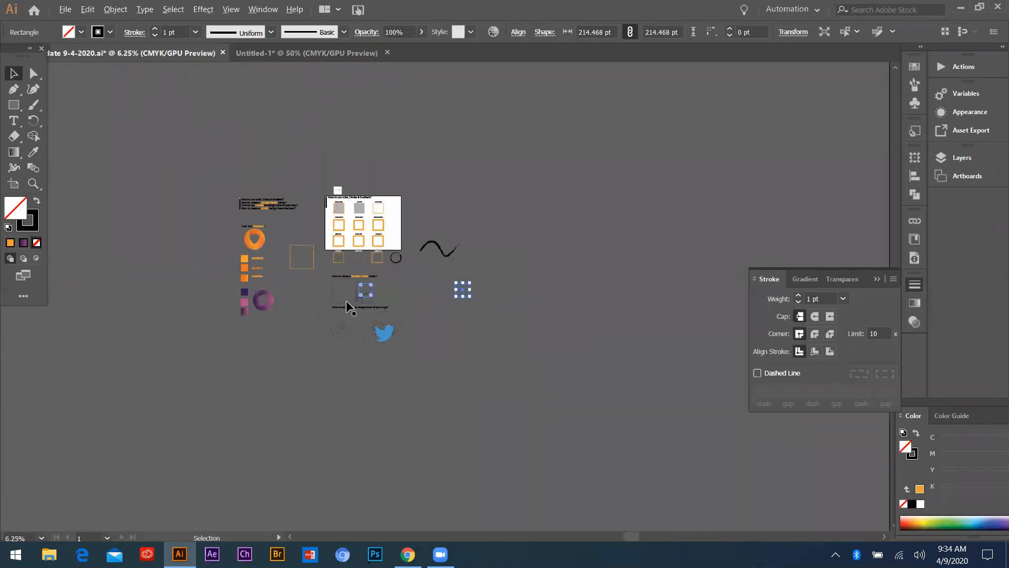
Switch to the Untitled-1 document and clear its artboard by moving the white squares and purple shapes off it
{"action": "left_click", "coordinate": [300, 54]}
{"action": "left_click_drag", "start_coordinate": [333, 109], "coordinate": [574, 303]}
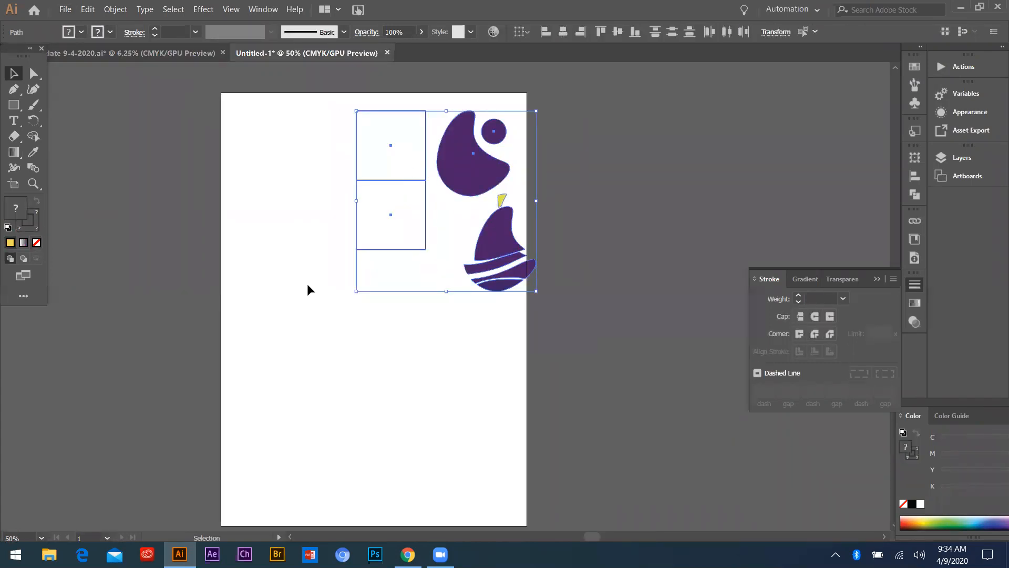
{"action": "key", "text": "Delete"}
{"action": "scroll", "coordinate": [347, 263], "scroll_direction": "up", "scroll_amount": 4}
{"action": "scroll", "coordinate": [312, 267], "scroll_direction": "down", "scroll_amount": 2}
Draw a square about 46 mm wide on the empty artboard, with no fill and a black 1 pt stroke
{"action": "left_click", "coordinate": [14, 104]}
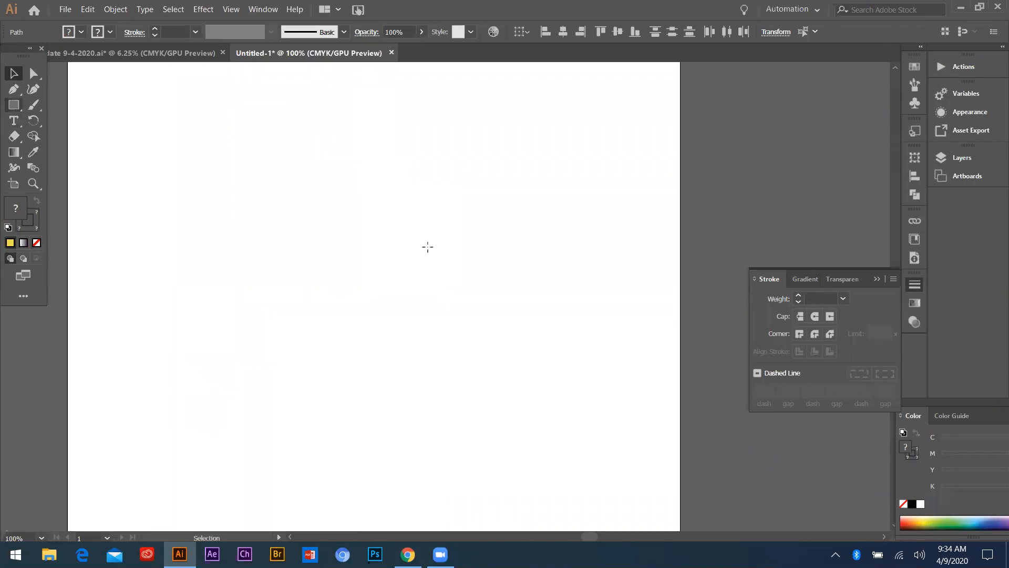
{"action": "left_click_drag", "start_coordinate": [321, 197], "coordinate": [379, 264]}
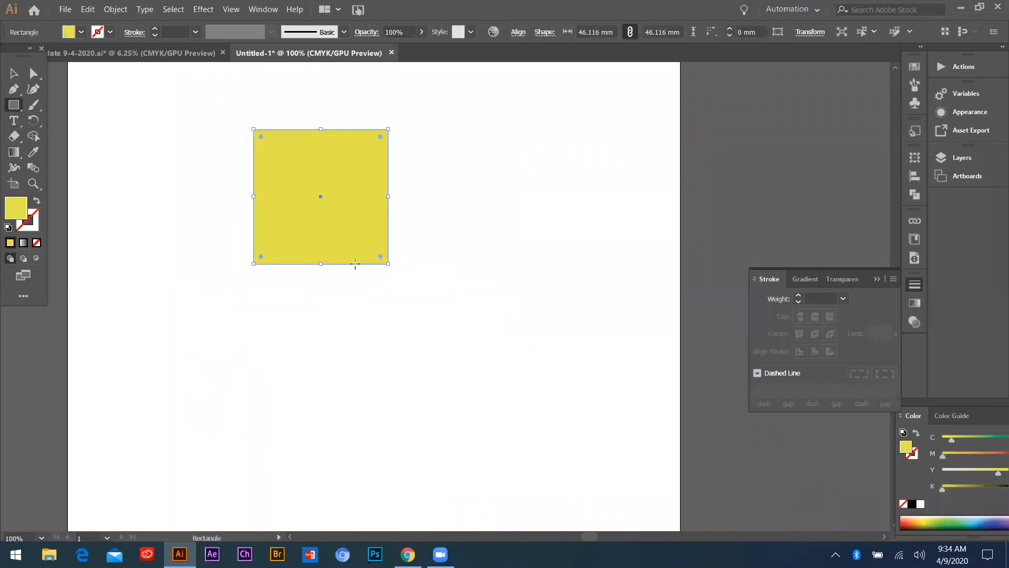
{"action": "key", "text": "d"}
{"action": "left_click", "coordinate": [37, 243]}
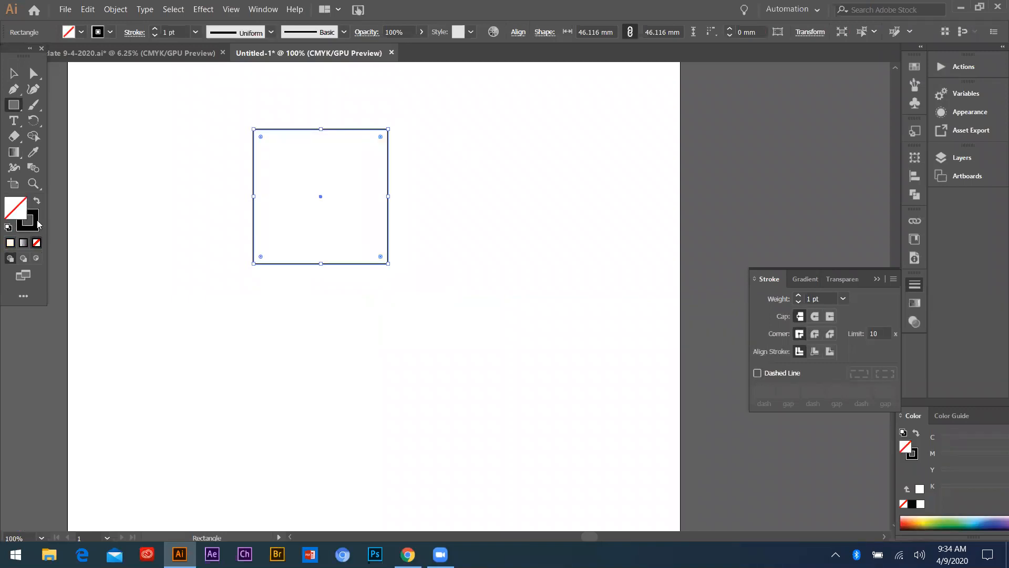
Draw a circle about 46 mm in diameter from the square's centre so it touches all four sides
{"action": "key", "text": "v"}
{"action": "scroll", "coordinate": [145, 224], "scroll_direction": "down", "scroll_amount": 2}
{"action": "scroll", "coordinate": [236, 207], "scroll_direction": "up", "scroll_amount": 3}
{"action": "scroll", "coordinate": [368, 231], "scroll_direction": "down", "scroll_amount": 1}
{"action": "scroll", "coordinate": [227, 228], "scroll_direction": "up", "scroll_amount": 1}
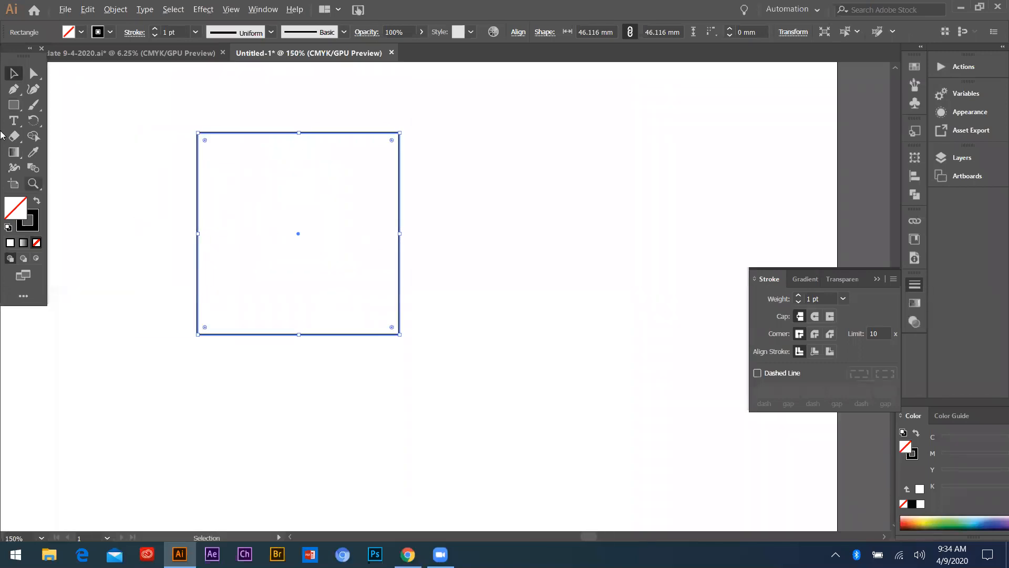
{"action": "left_click", "coordinate": [14, 105]}
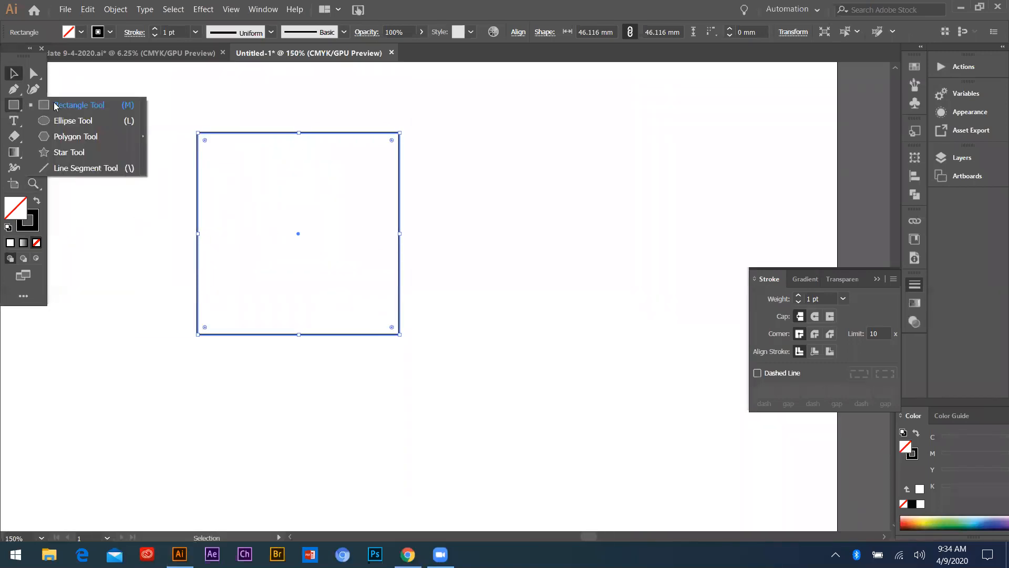
{"action": "key", "text": "l"}
{"action": "left_click", "coordinate": [14, 78]}
{"action": "left_click_drag", "start_coordinate": [164, 126], "coordinate": [272, 222]}
{"action": "key", "text": "a"}
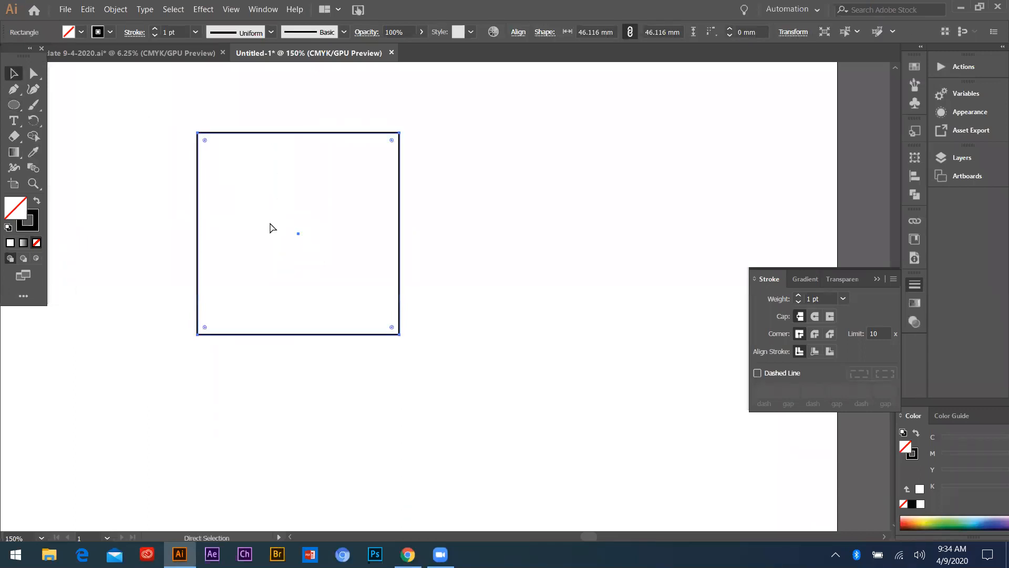
{"action": "left_click", "coordinate": [210, 95]}
{"action": "key", "text": "l"}
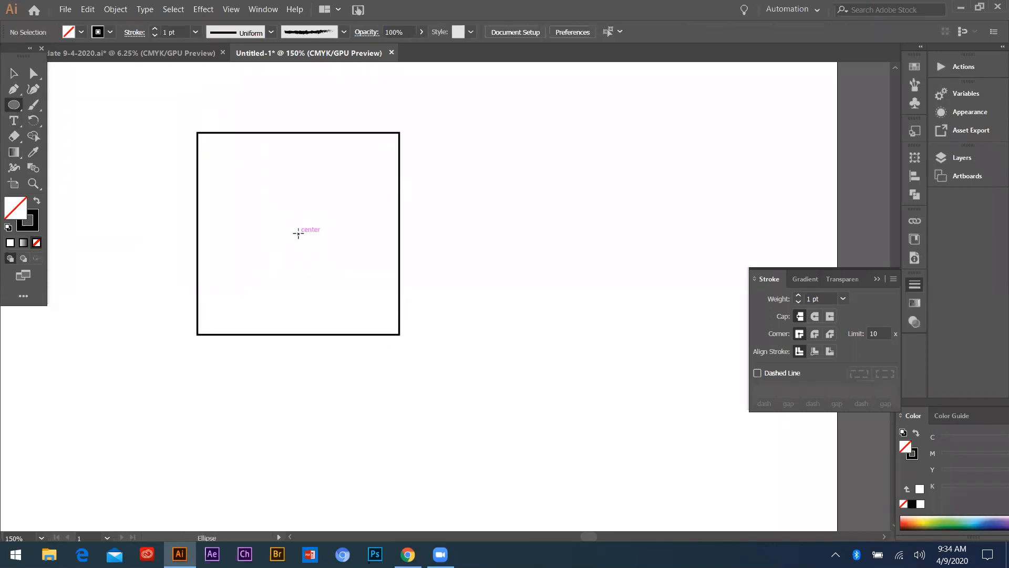
{"action": "left_click_drag", "start_coordinate": [298, 235], "coordinate": [398, 310]}
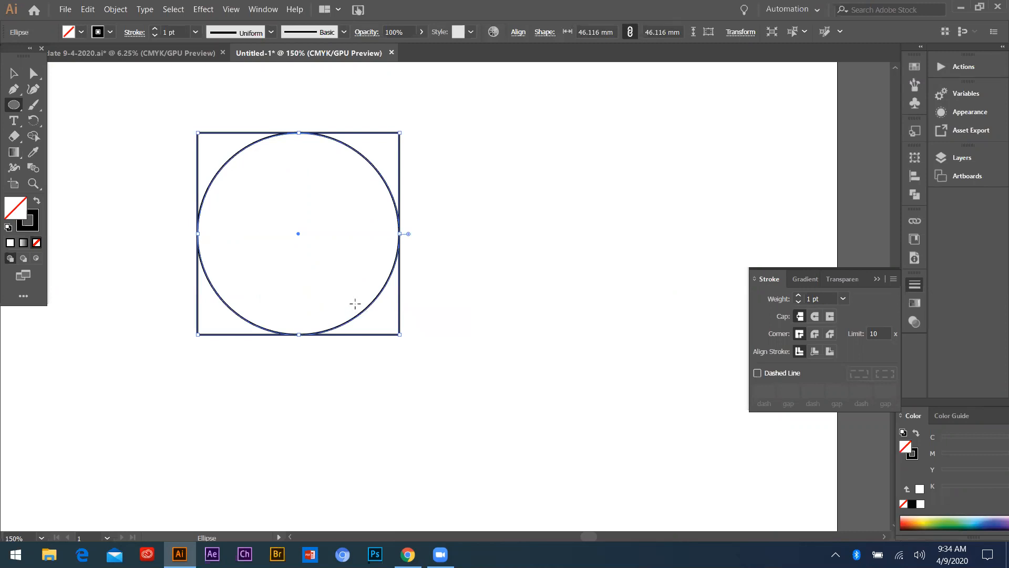
Examine how the circle fits inside the square, selecting the shapes individually and together
{"action": "scroll", "coordinate": [173, 257], "scroll_direction": "down", "scroll_amount": 2}
{"action": "scroll", "coordinate": [216, 246], "scroll_direction": "up", "scroll_amount": 3}
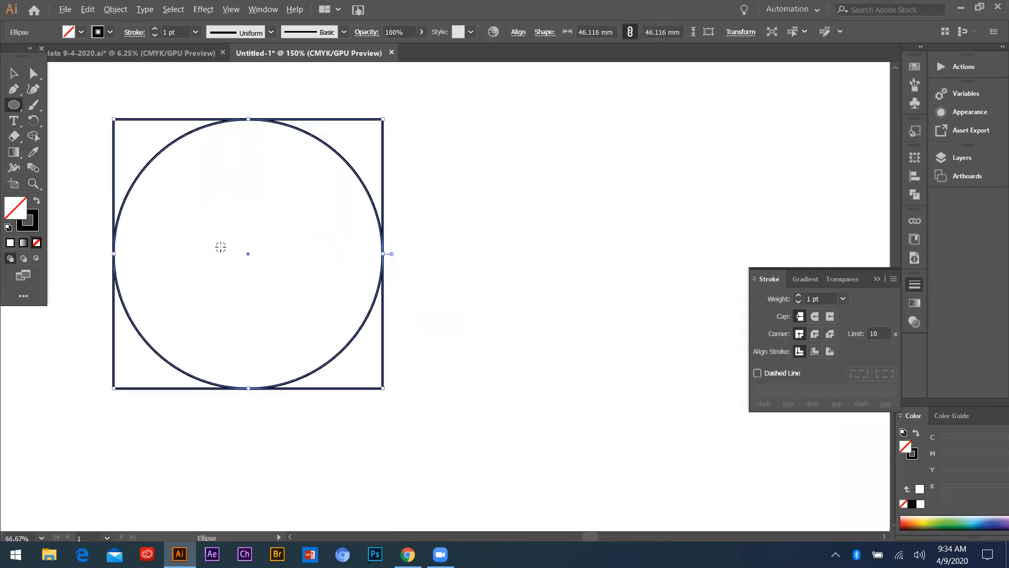
{"action": "scroll", "coordinate": [305, 267], "scroll_direction": "down", "scroll_amount": 1}
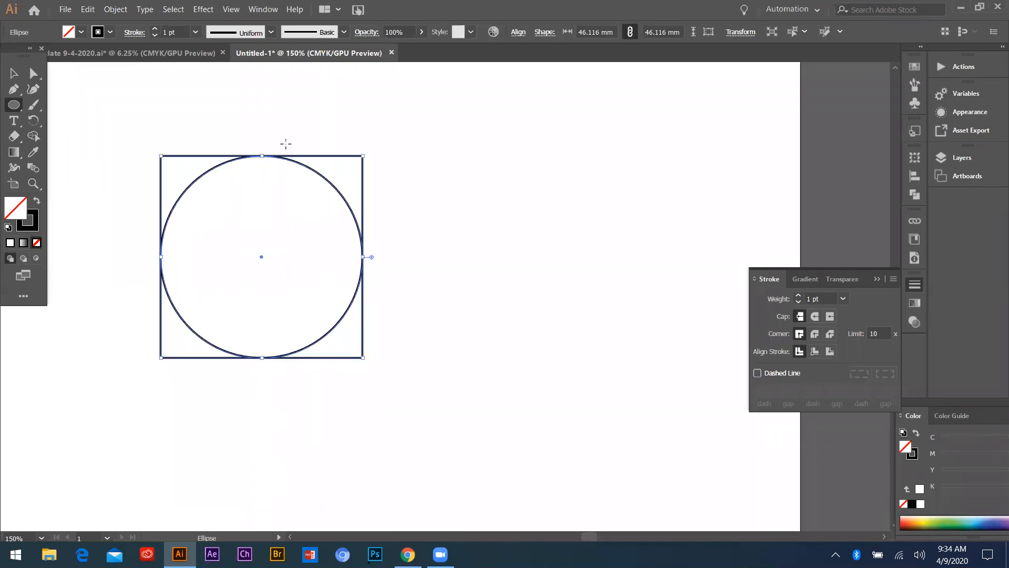
{"action": "key", "text": "v"}
{"action": "left_click_drag", "start_coordinate": [157, 143], "coordinate": [422, 405]}
{"action": "scroll", "coordinate": [97, 200], "scroll_direction": "down", "scroll_amount": 2}
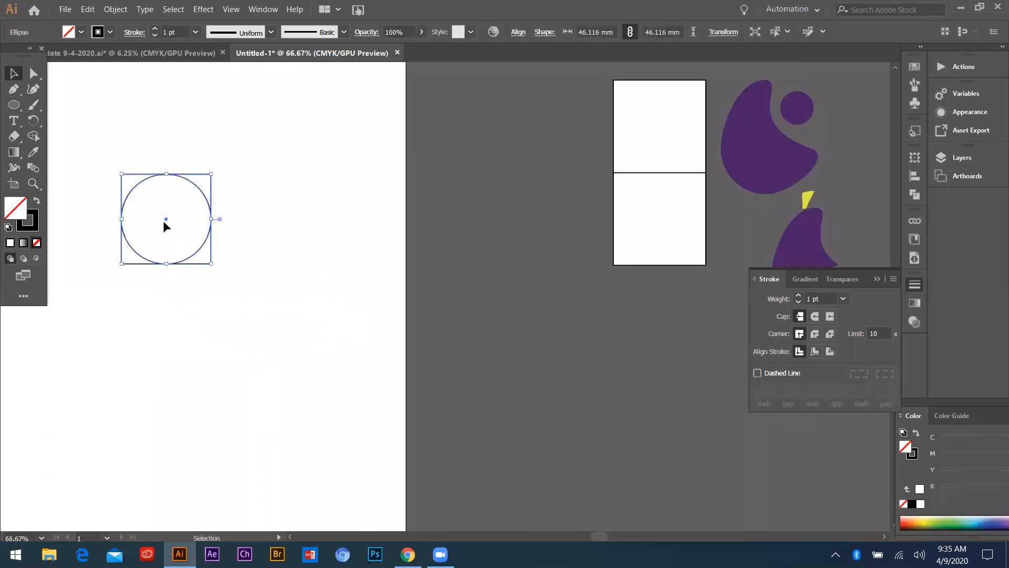
{"action": "scroll", "coordinate": [164, 223], "scroll_direction": "up", "scroll_amount": 1}
{"action": "left_click", "coordinate": [302, 170]}
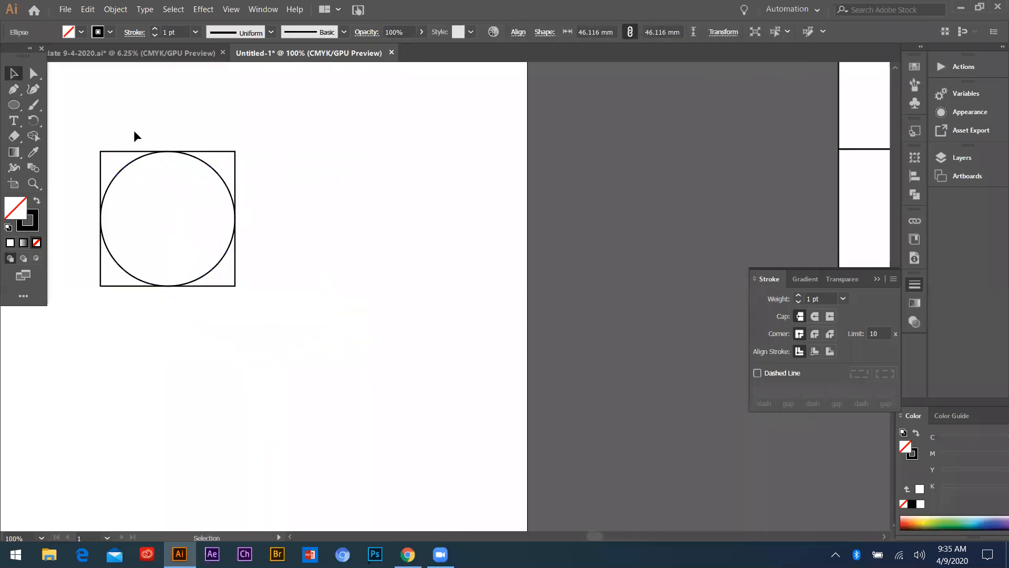
{"action": "left_click", "coordinate": [169, 219]}
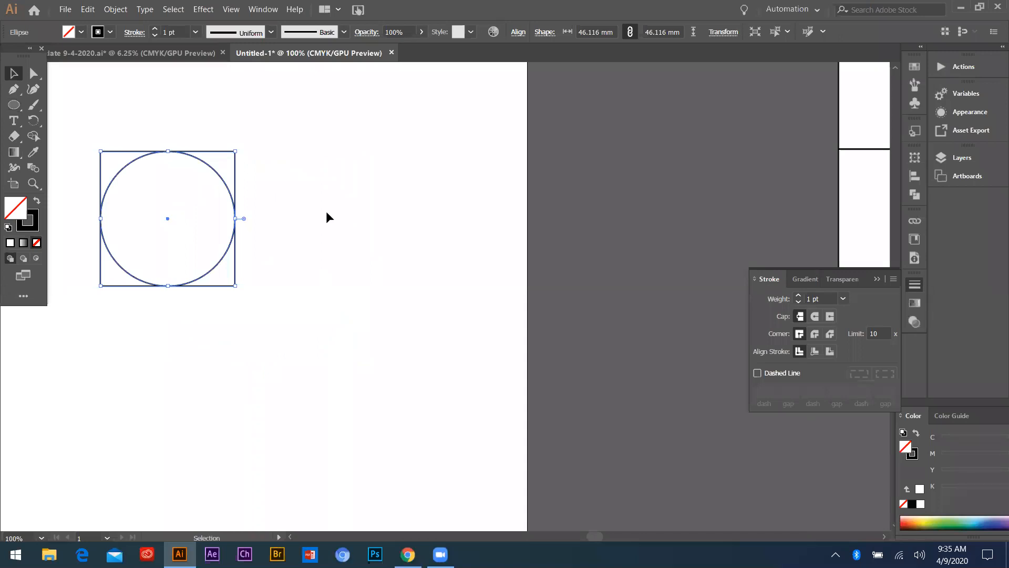
{"action": "left_click", "coordinate": [224, 151]}
{"action": "scroll", "coordinate": [232, 168], "scroll_direction": "up", "scroll_amount": 2}
{"action": "scroll", "coordinate": [363, 204], "scroll_direction": "down", "scroll_amount": 2}
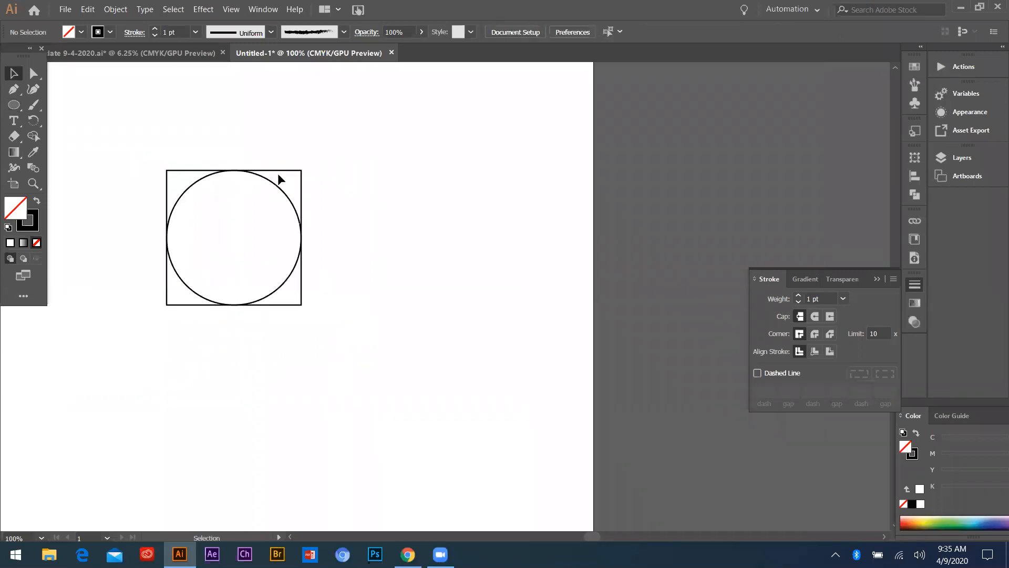
{"action": "scroll", "coordinate": [278, 172], "scroll_direction": "up", "scroll_amount": 2}
{"action": "scroll", "coordinate": [315, 211], "scroll_direction": "down", "scroll_amount": 2}
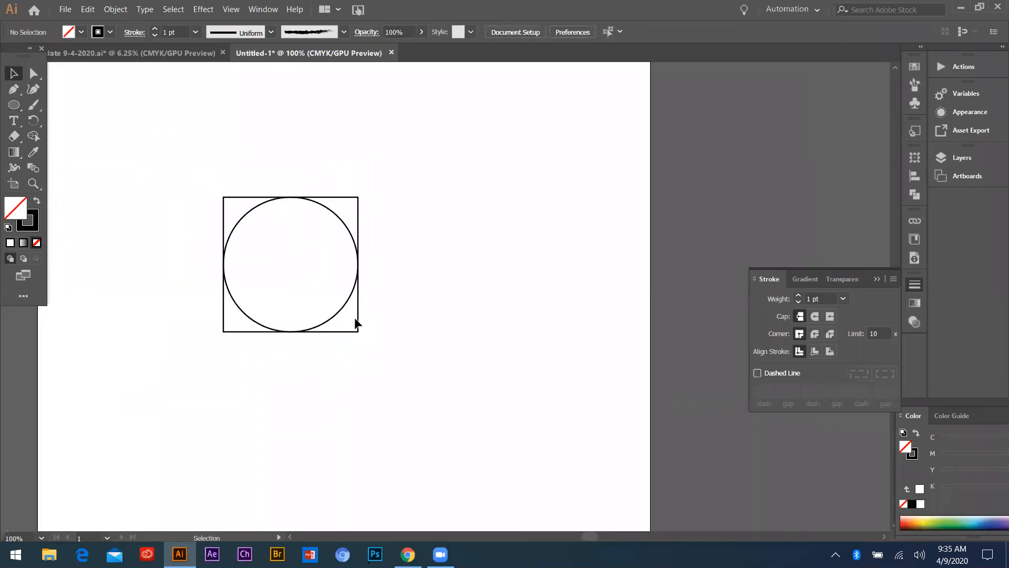
{"action": "left_click", "coordinate": [346, 303]}
{"action": "key", "text": "a"}
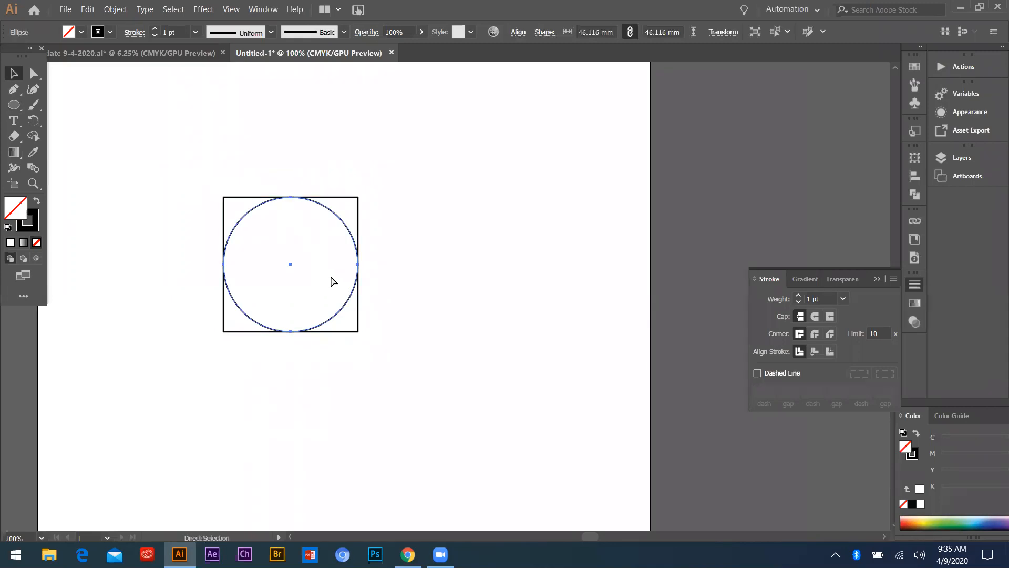
{"action": "left_click", "coordinate": [332, 281]}
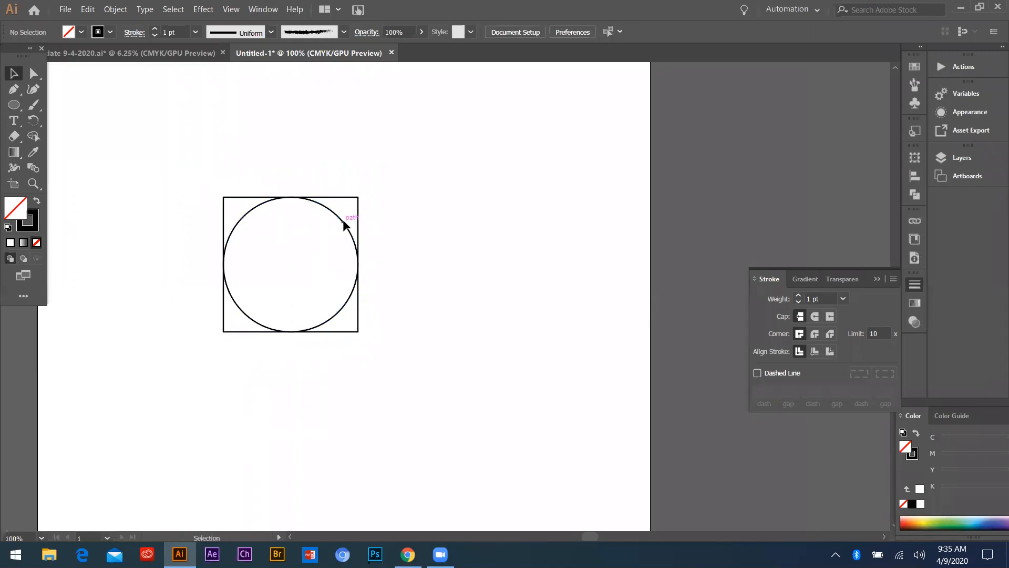
{"action": "key", "text": "ctrl+alt"}
{"action": "key", "text": "ctrl+a"}
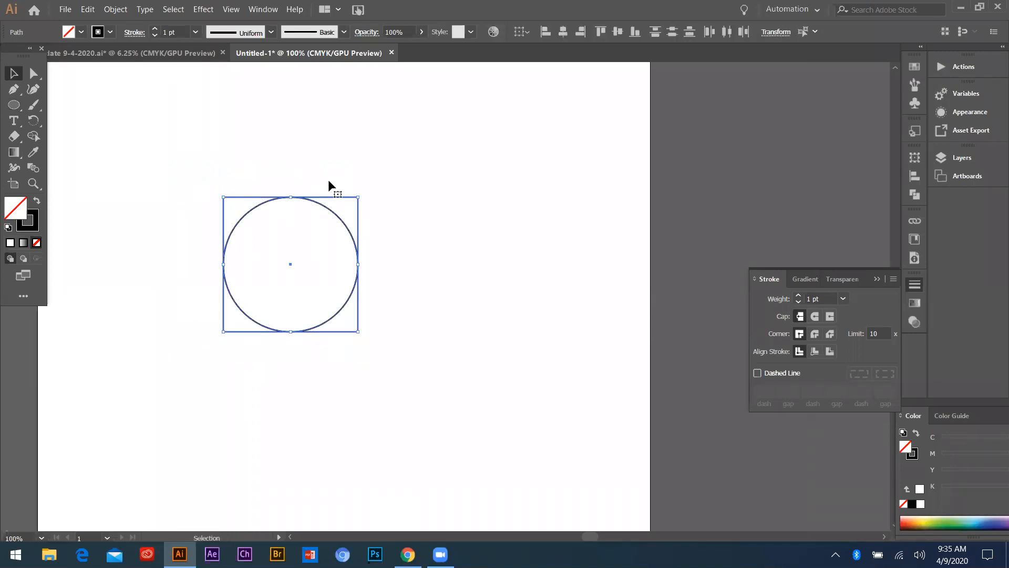
{"action": "scroll", "coordinate": [302, 201], "scroll_direction": "up", "scroll_amount": 2}
{"action": "left_click_drag", "start_coordinate": [367, 223], "coordinate": [575, 147]}
{"action": "key", "text": "ctrl+z"}
{"action": "scroll", "coordinate": [221, 267], "scroll_direction": "down", "scroll_amount": 2}
{"action": "left_click_drag", "start_coordinate": [164, 203], "coordinate": [341, 377]}
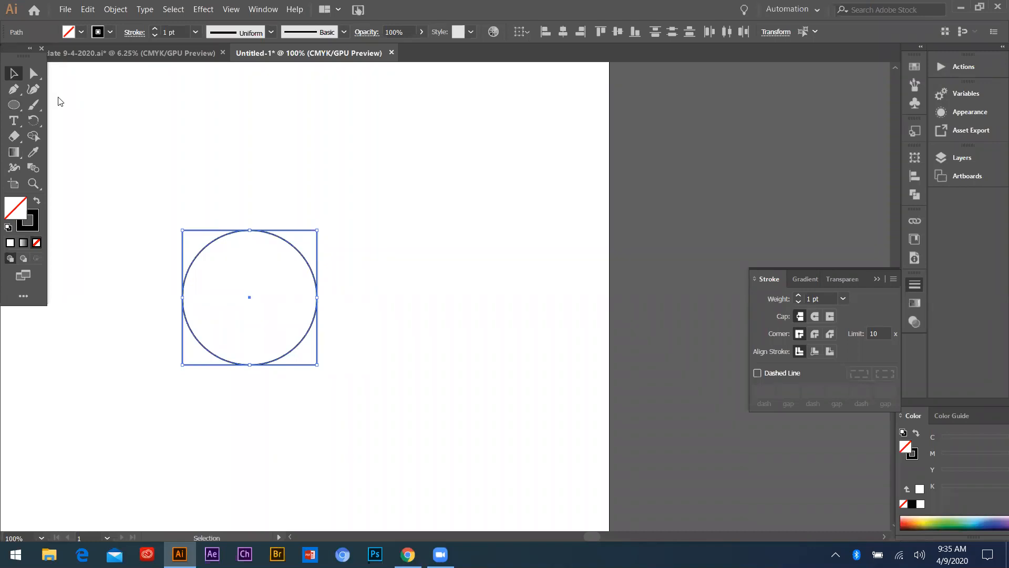
{"action": "left_click_drag", "start_coordinate": [165, 215], "coordinate": [427, 415]}
{"action": "left_click", "coordinate": [248, 295]}
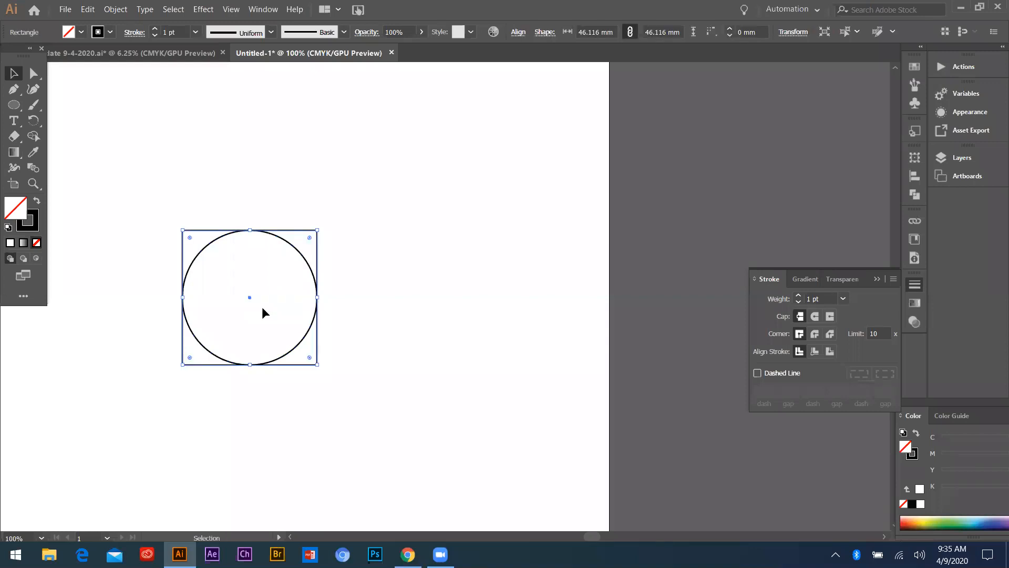
{"action": "left_click_drag", "start_coordinate": [249, 295], "coordinate": [400, 294]}
{"action": "key", "text": "ctrl+z"}
Duplicate the square and circle together 46.12 mm horizontally so the copy shares the original's right edge
{"action": "left_click_drag", "start_coordinate": [210, 207], "coordinate": [342, 303]}
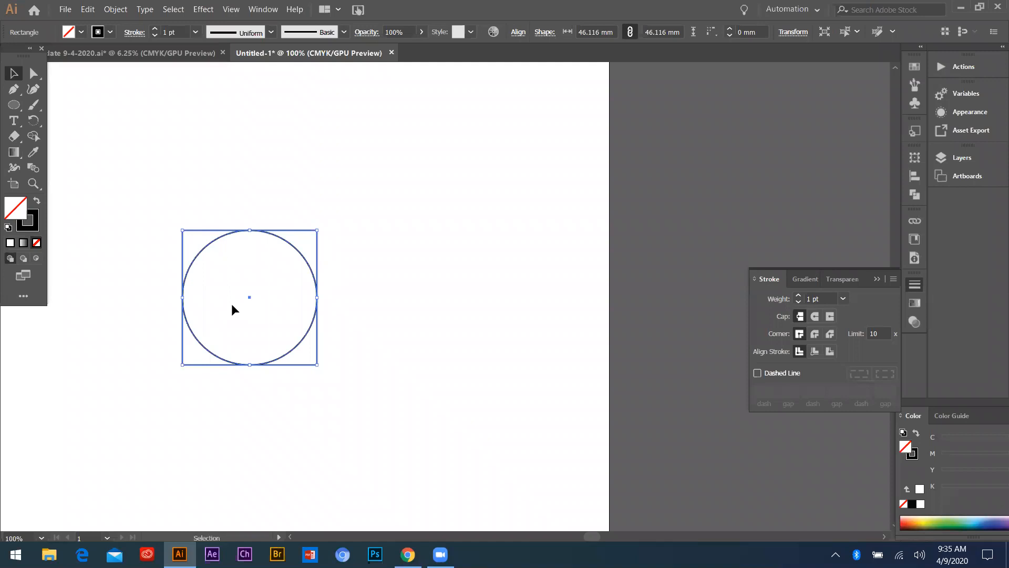
{"action": "left_click_drag", "start_coordinate": [250, 297], "coordinate": [390, 307]}
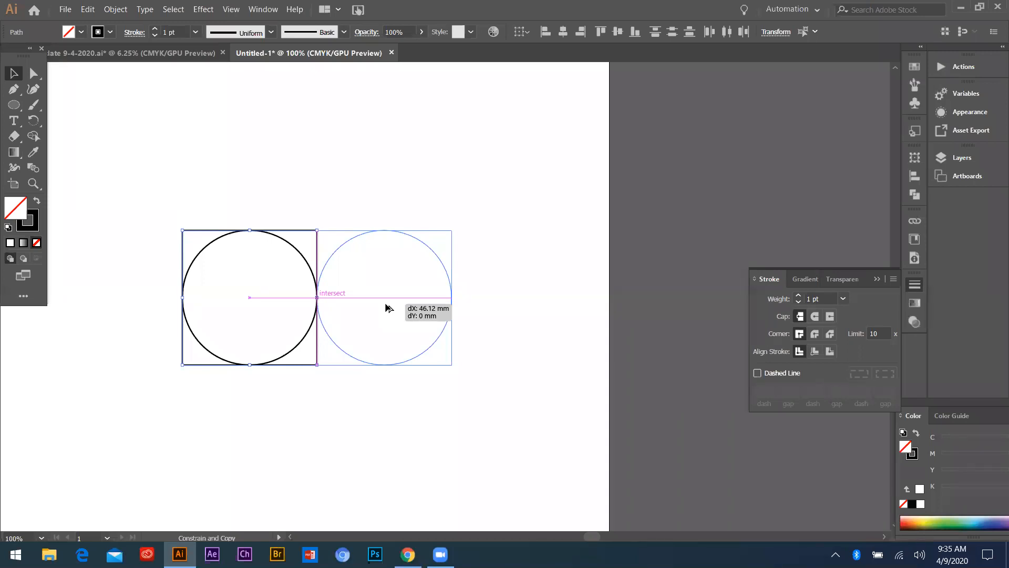
{"action": "left_click_drag", "start_coordinate": [384, 303], "coordinate": [384, 303]}
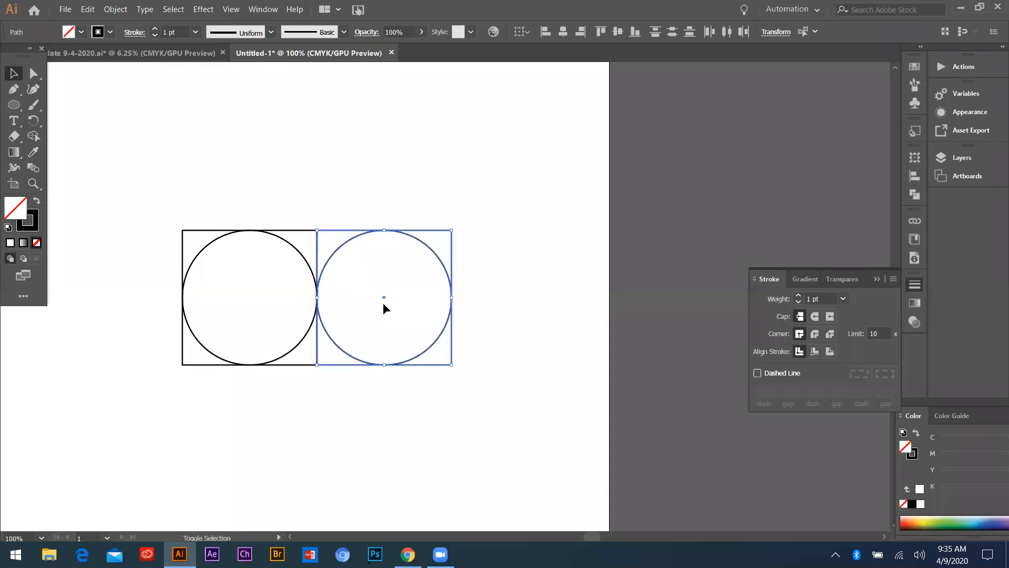
Duplicate the original square and circle directly above themselves so the copy rests on their top edge
{"action": "left_click", "coordinate": [326, 246]}
{"action": "scroll", "coordinate": [309, 308], "scroll_direction": "up", "scroll_amount": 4}
{"action": "scroll", "coordinate": [242, 306], "scroll_direction": "down", "scroll_amount": 3}
{"action": "scroll", "coordinate": [409, 326], "scroll_direction": "down", "scroll_amount": 2}
{"action": "mouse_move", "coordinate": [267, 245]}
{"action": "left_mouse_down"}
{"action": "mouse_move", "coordinate": [421, 349]}
{"action": "mouse_move", "coordinate": [440, 374]}
{"action": "left_mouse_up"}
{"action": "left_click", "coordinate": [335, 261]}
{"action": "left_click_drag", "start_coordinate": [250, 247], "coordinate": [340, 388]}
{"action": "left_click_drag", "start_coordinate": [322, 319], "coordinate": [336, 226]}
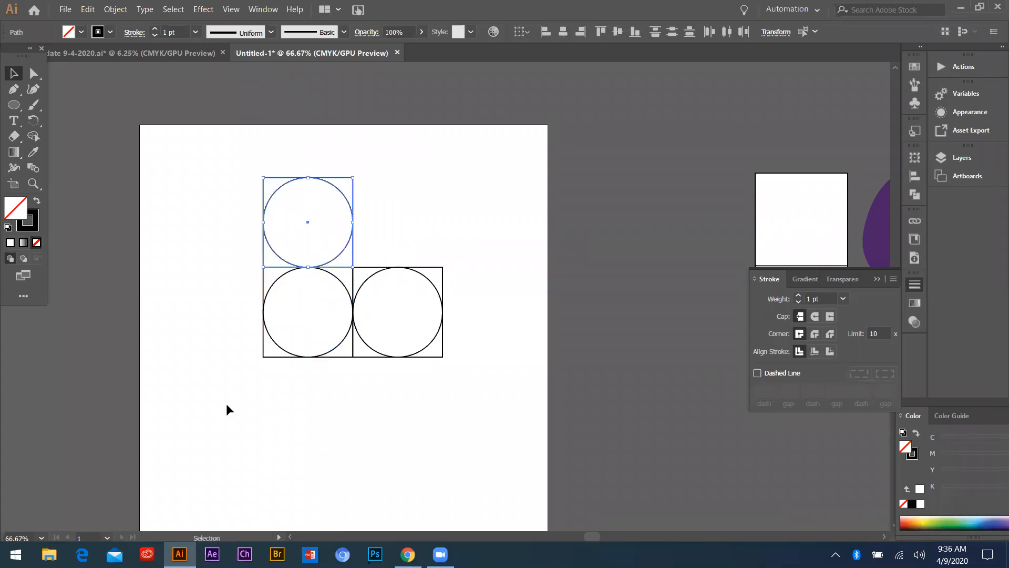
Scale the upper square and circle proportionally to span the combined width of the two lower squares
{"action": "key", "text": "ctrl+plus"}
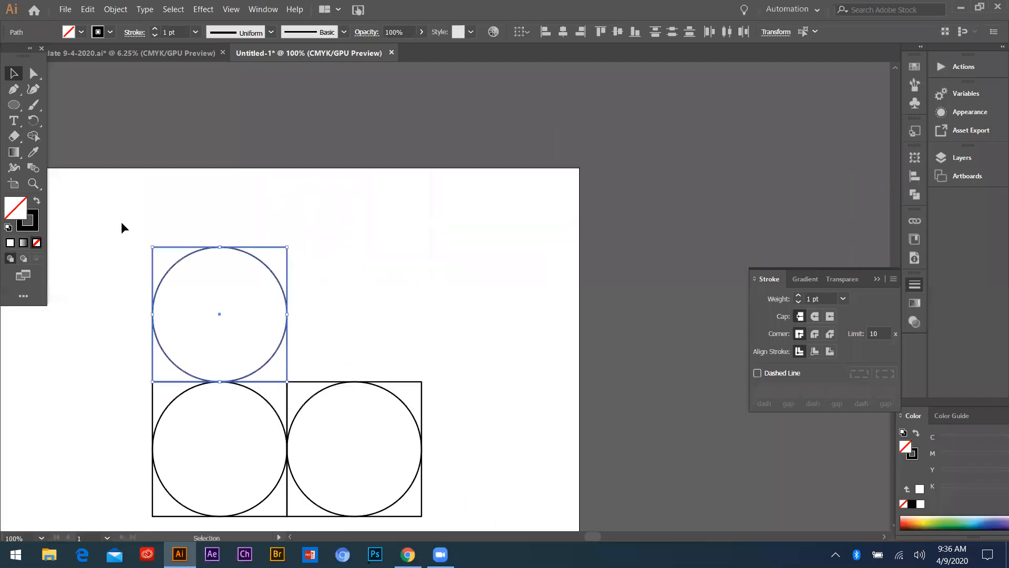
{"action": "left_click_drag", "start_coordinate": [289, 245], "coordinate": [523, 115]}
Select all three square-and-circle pairs and scale them down proportionally to about half size around their centre
{"action": "scroll", "coordinate": [456, 421], "scroll_direction": "down", "scroll_amount": 2}
{"action": "left_click_drag", "start_coordinate": [255, 241], "coordinate": [424, 473]}
{"action": "scroll", "coordinate": [365, 424], "scroll_direction": "down", "scroll_amount": 2}
{"action": "left_click_drag", "start_coordinate": [403, 346], "coordinate": [387, 371]}
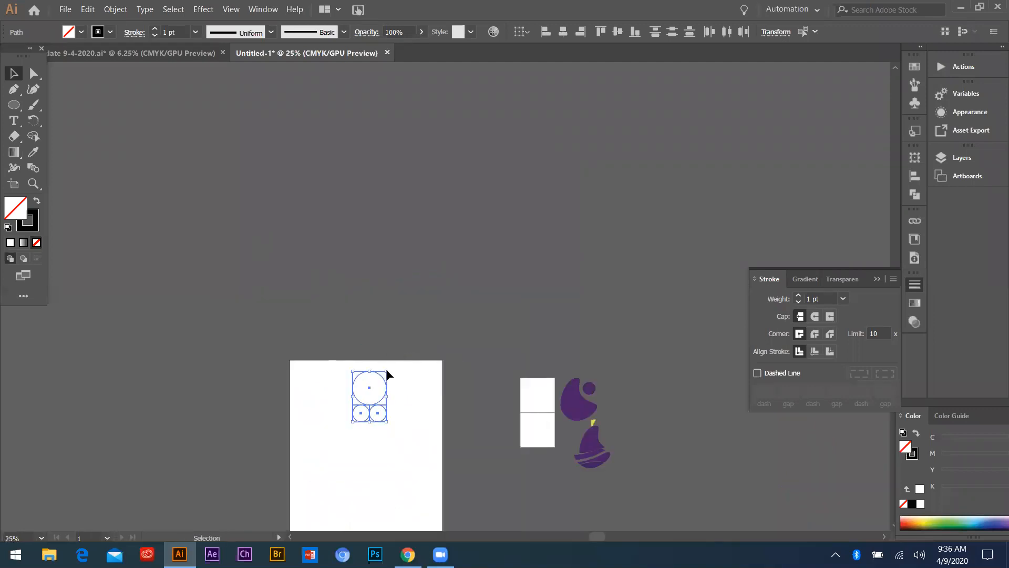
Move the whole square-and-circle arrangement down and to the right on the artboard
{"action": "key", "text": "ctrl+1"}
{"action": "left_click_drag", "start_coordinate": [383, 323], "coordinate": [514, 432]}
{"action": "scroll", "coordinate": [426, 335], "scroll_direction": "down", "scroll_amount": 3}
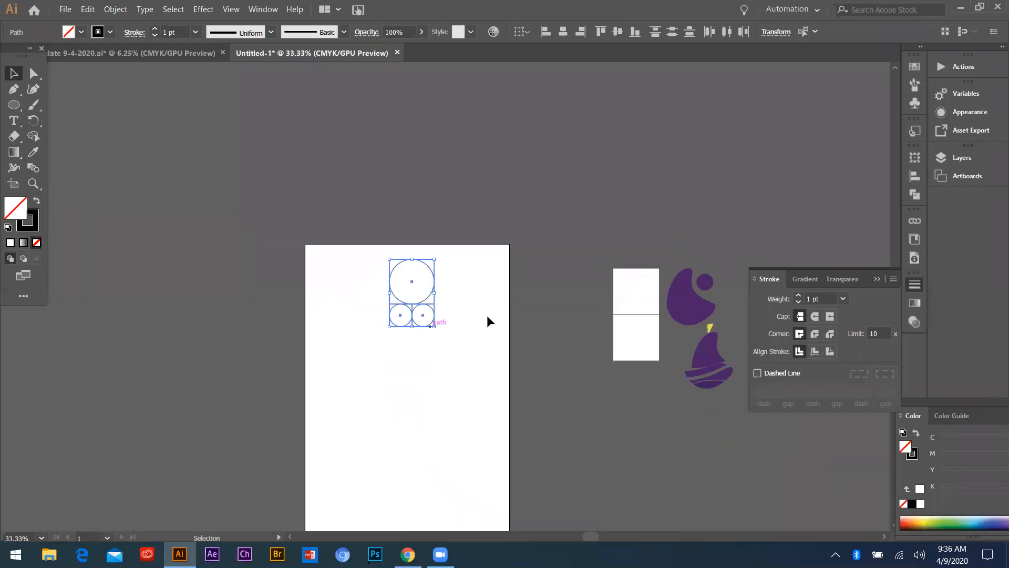
{"action": "key", "text": "ctrl+1"}
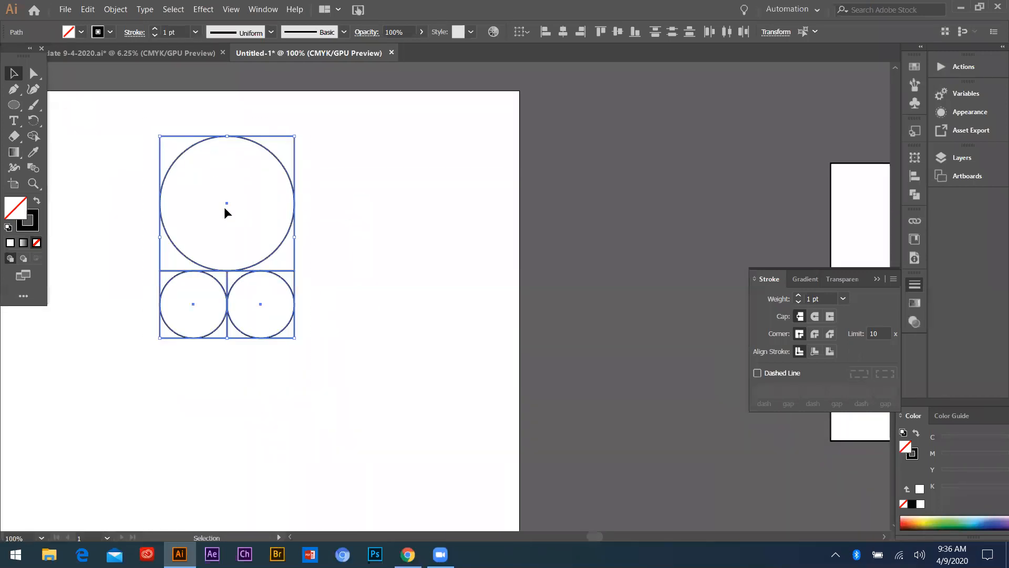
{"action": "left_click_drag", "start_coordinate": [227, 201], "coordinate": [353, 268]}
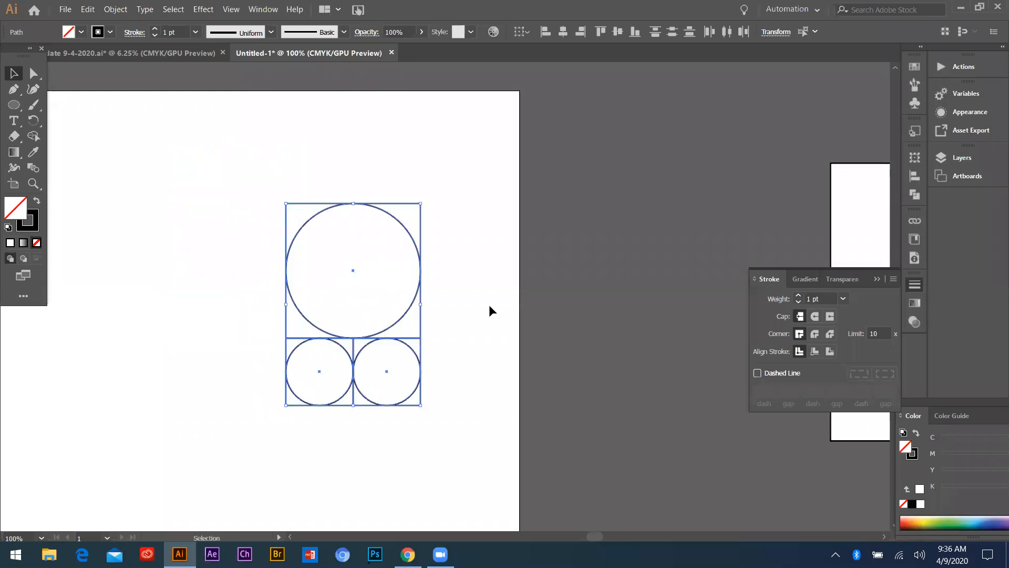
Duplicate the upper square and circle directly to its left and scale the copy proportionally to span the arrangement's full height
{"action": "scroll", "coordinate": [489, 311], "scroll_direction": "down", "scroll_amount": 1}
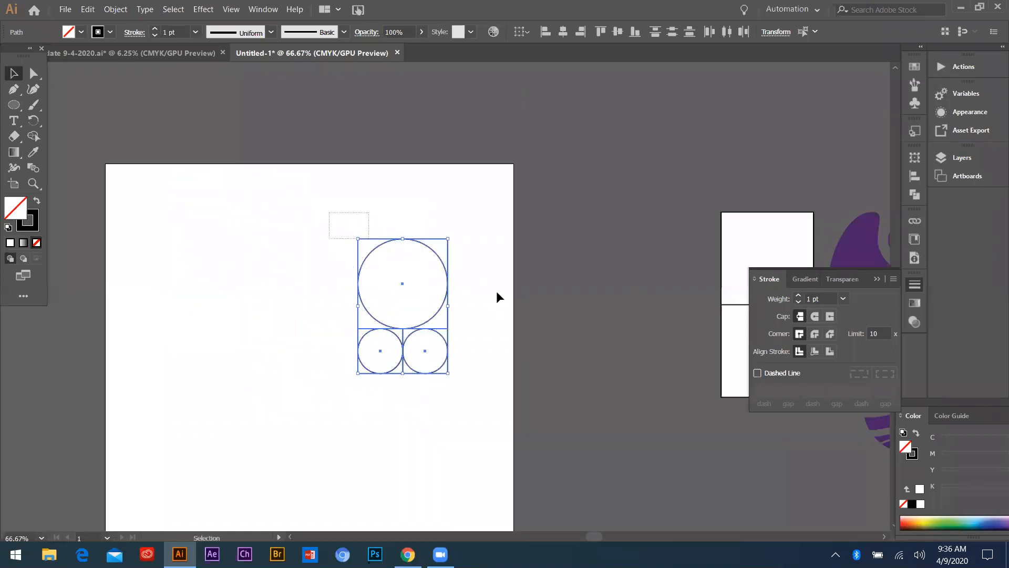
{"action": "left_click", "coordinate": [402, 284]}
{"action": "left_click_drag", "start_coordinate": [402, 284], "coordinate": [268, 328]}
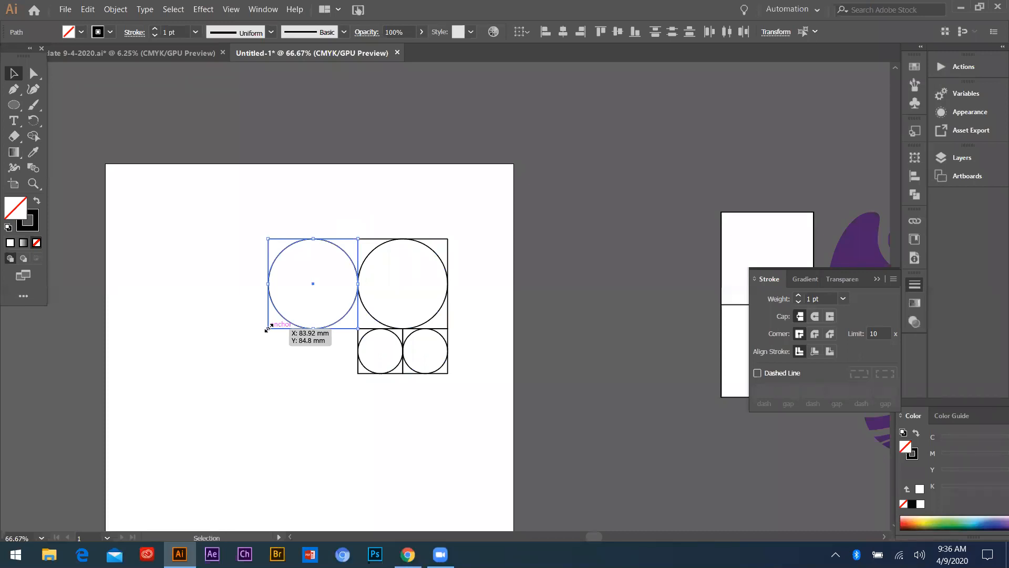
{"action": "left_click_drag", "start_coordinate": [268, 328], "coordinate": [224, 392]}
{"action": "left_click_drag", "start_coordinate": [220, 388], "coordinate": [220, 373]}
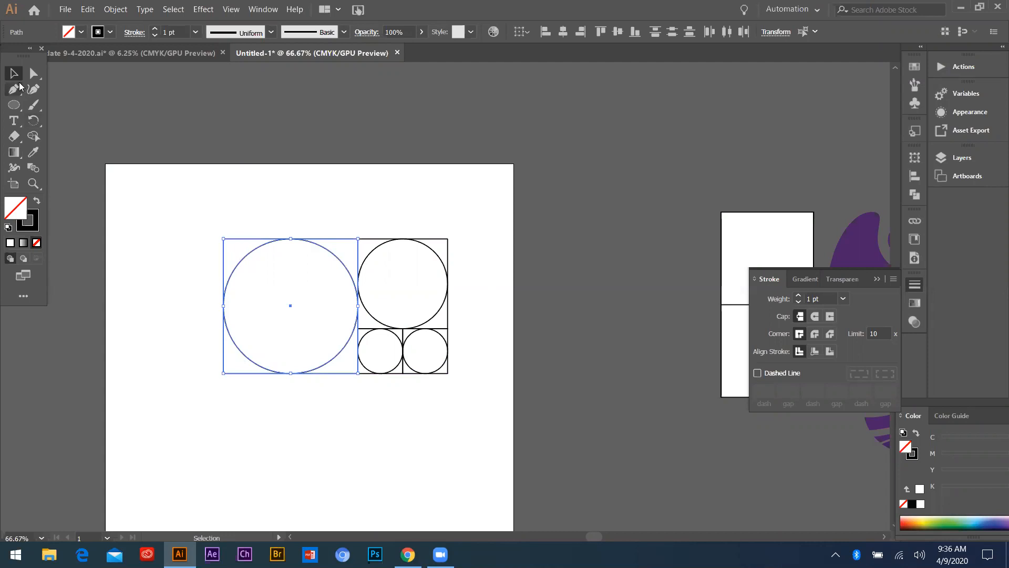
{"action": "left_click", "coordinate": [241, 225]}
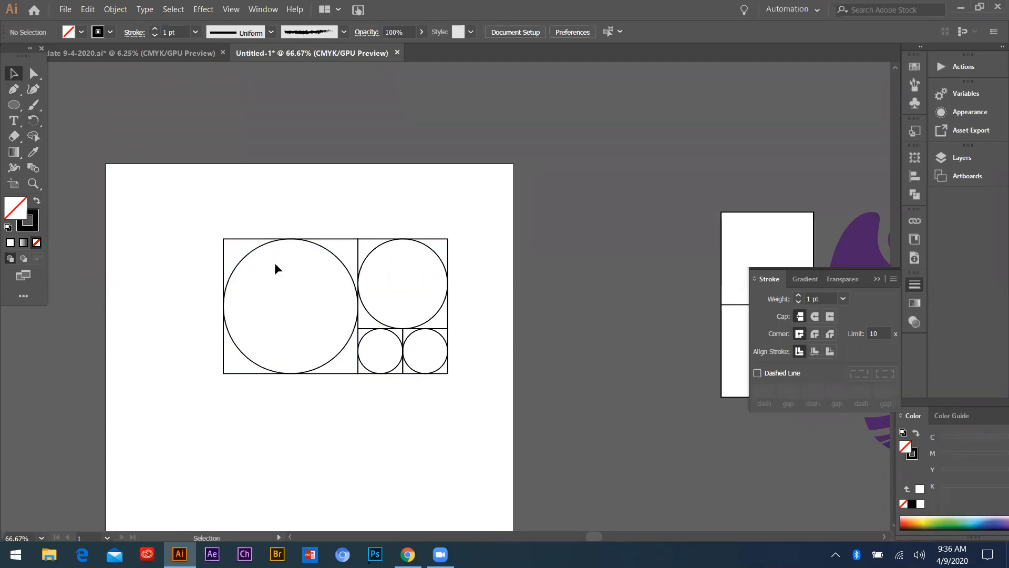
Rotate the whole square-and-circle arrangement by 270°, move it to the right and scale it down proportionally around its centre
{"action": "left_click_drag", "start_coordinate": [177, 208], "coordinate": [479, 419]}
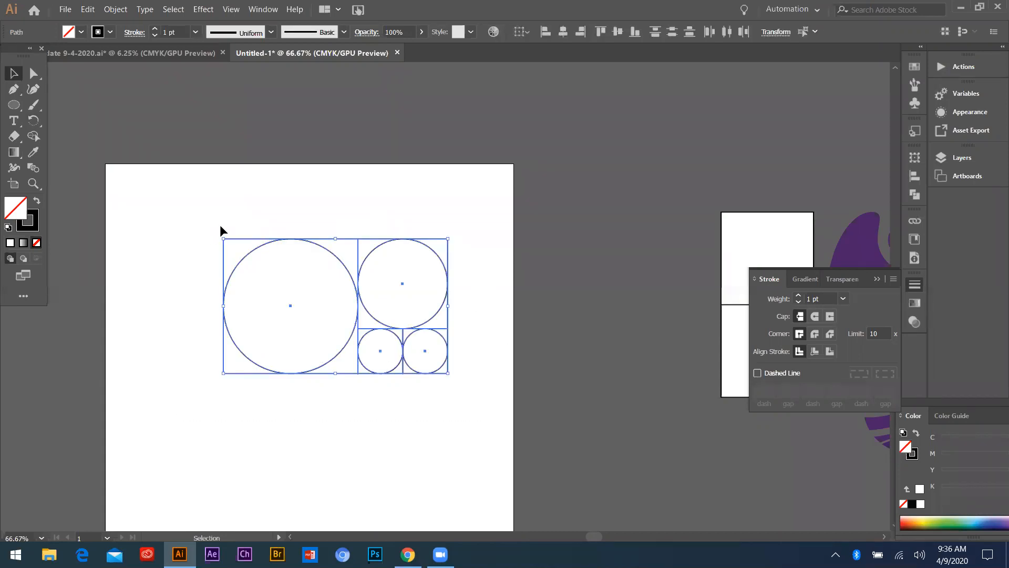
{"action": "left_click_drag", "start_coordinate": [221, 232], "coordinate": [221, 230]}
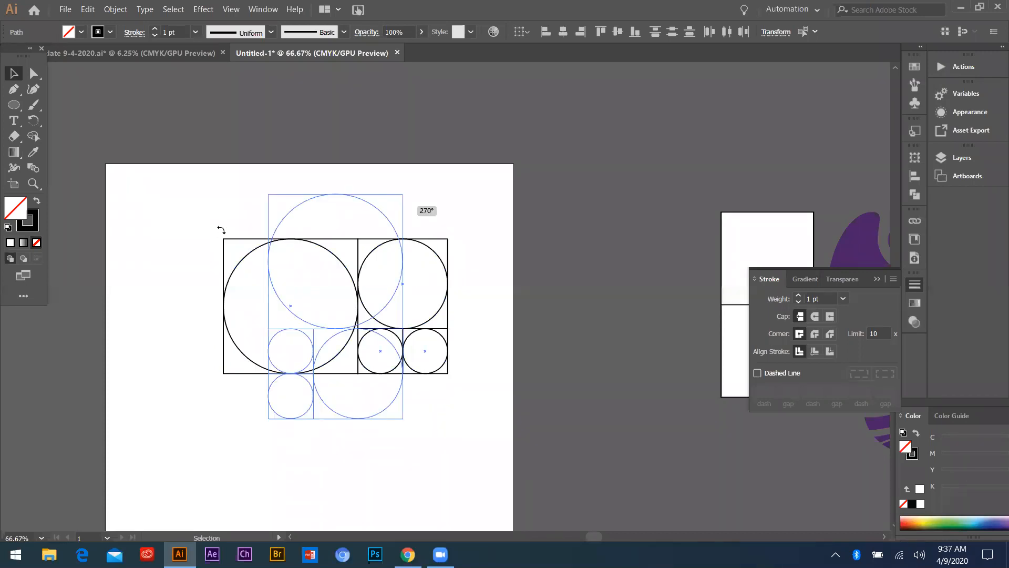
{"action": "left_click_drag", "start_coordinate": [396, 211], "coordinate": [395, 210]}
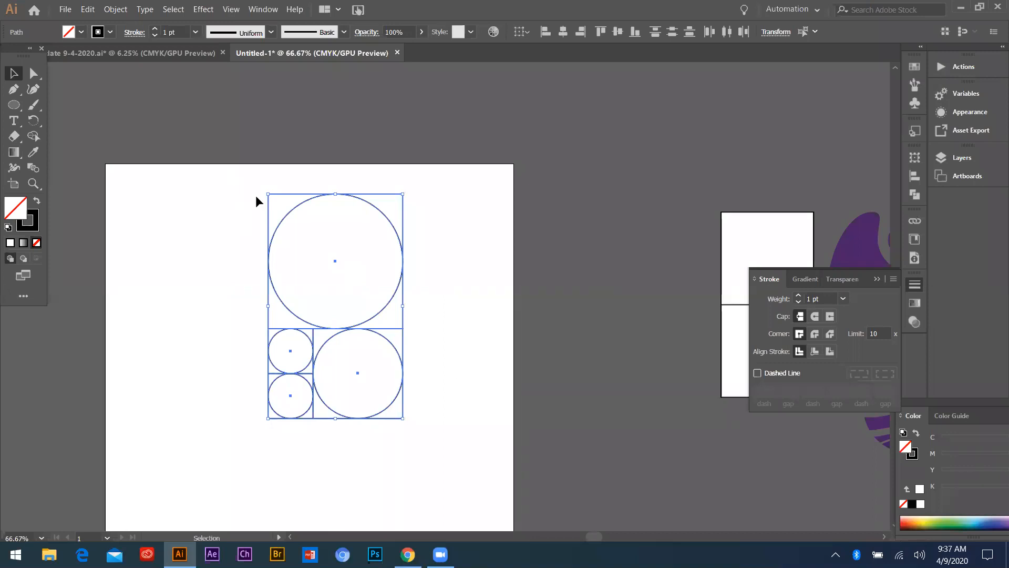
{"action": "left_click_drag", "start_coordinate": [335, 258], "coordinate": [420, 256]}
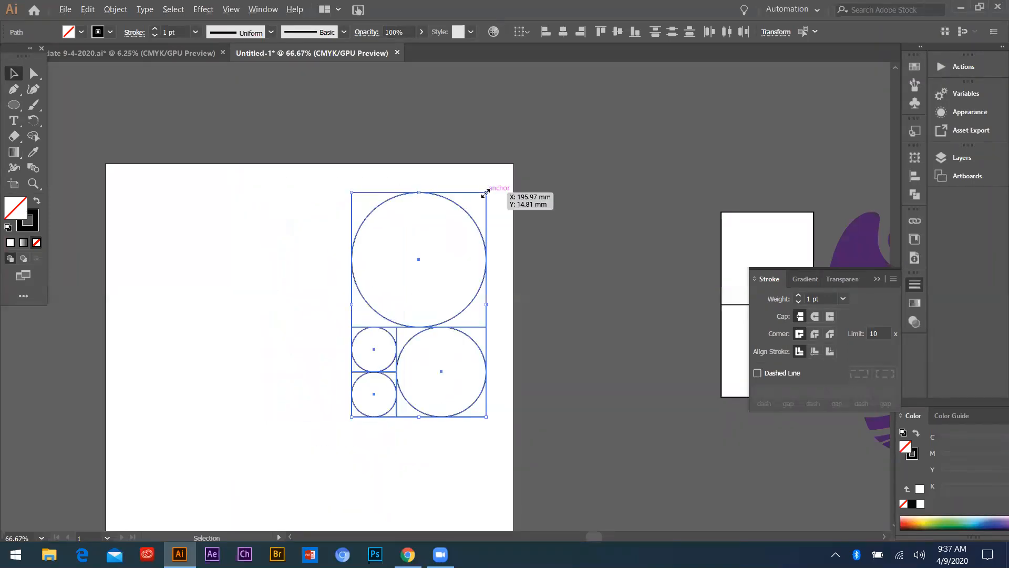
{"action": "left_click_drag", "start_coordinate": [471, 210], "coordinate": [463, 231]}
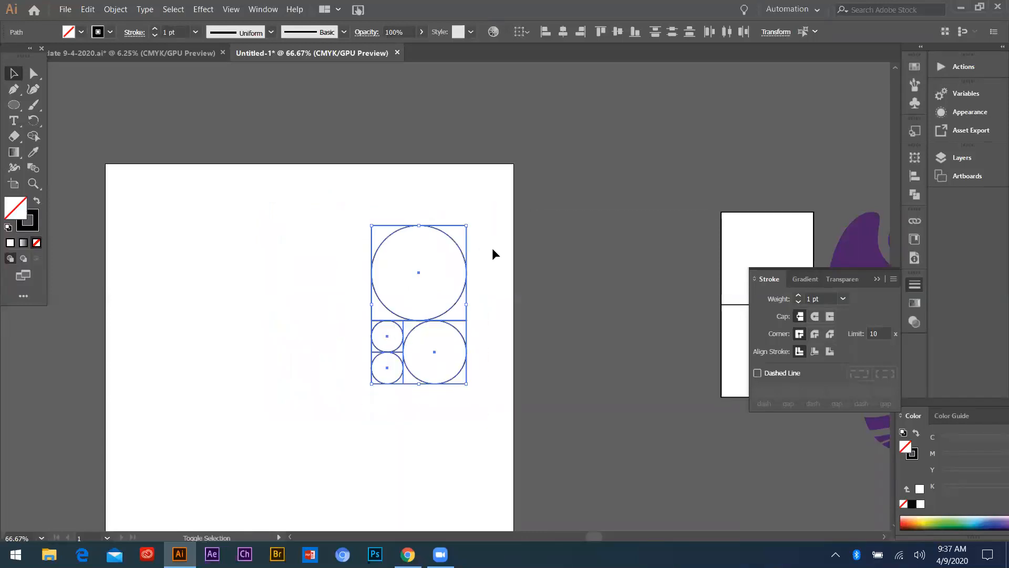
{"action": "left_click", "coordinate": [368, 209]}
Duplicate the largest square and circle to the left and enlarge the copy proportionally to the full height, about 81 mm
{"action": "left_click", "coordinate": [419, 272]}
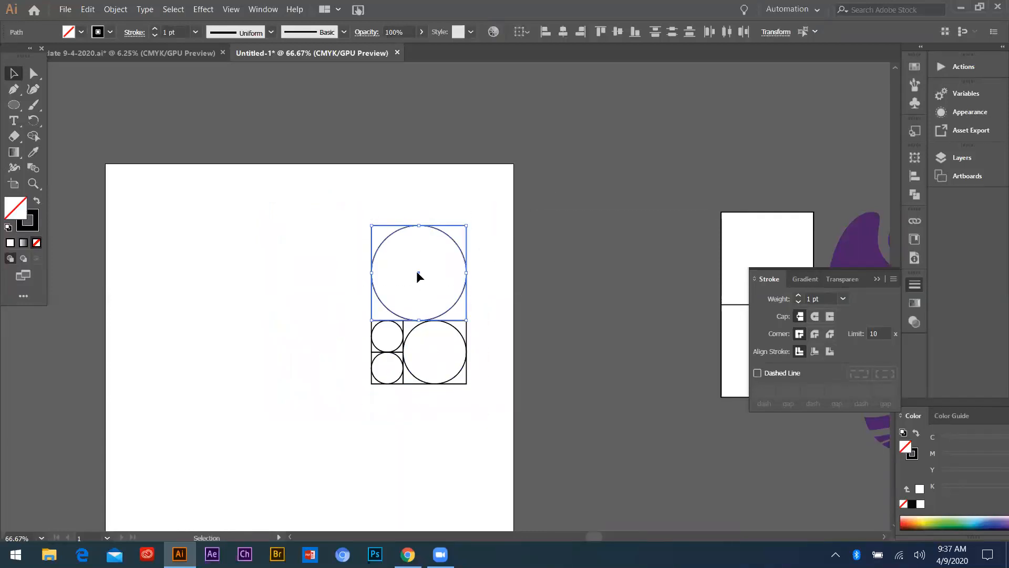
{"action": "left_click_drag", "start_coordinate": [419, 272], "coordinate": [324, 273]}
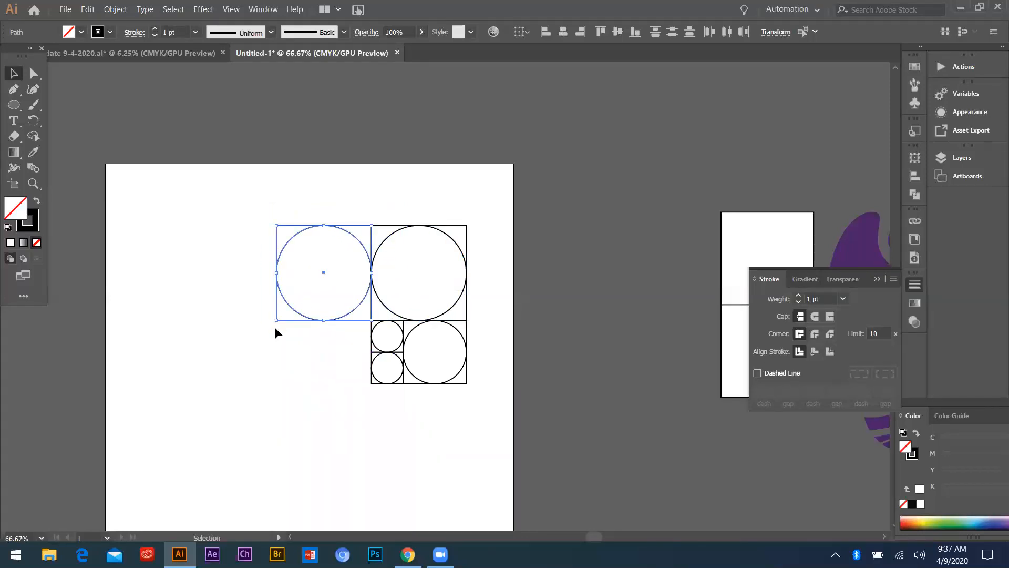
{"action": "left_click_drag", "start_coordinate": [278, 321], "coordinate": [205, 384]}
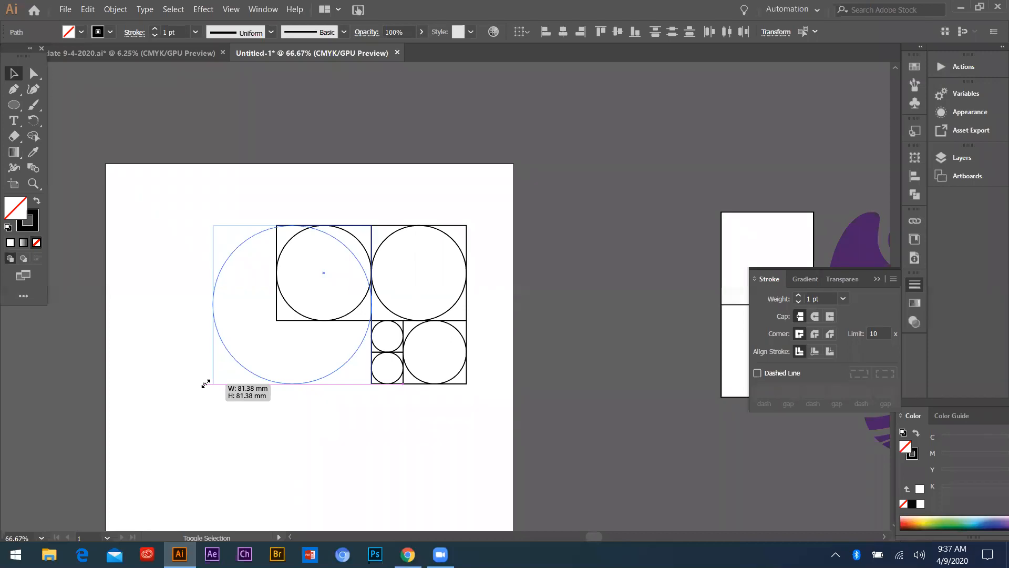
{"action": "left_click_drag", "start_coordinate": [206, 384], "coordinate": [204, 383]}
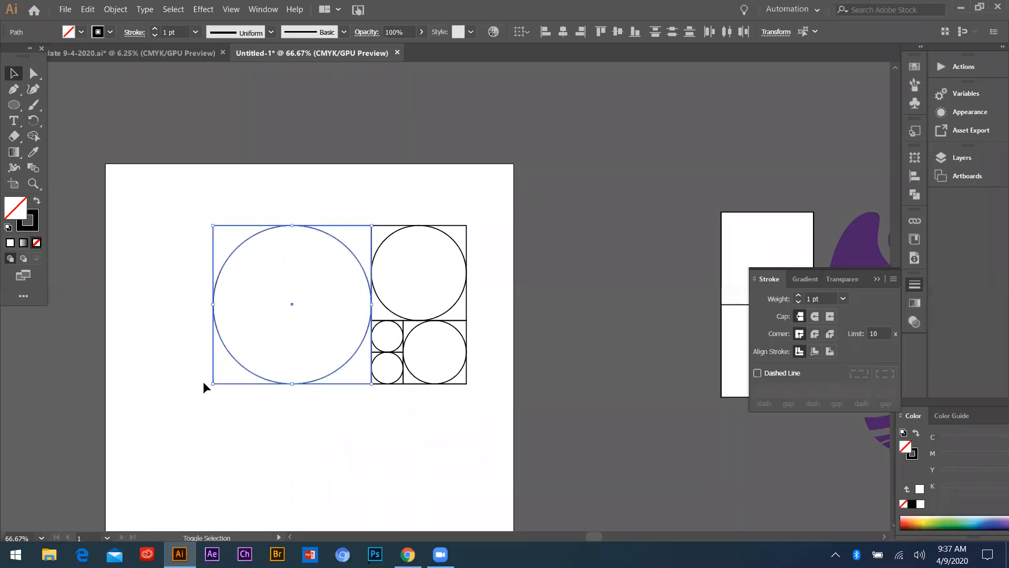
{"action": "left_click", "coordinate": [305, 194]}
Rotate all the squares and circles a quarter turn clockwise, move them to the right and shrink them proportionally around their centre
{"action": "scroll", "coordinate": [310, 268], "scroll_direction": "down", "scroll_amount": 1}
{"action": "left_click_drag", "start_coordinate": [233, 212], "coordinate": [424, 361]}
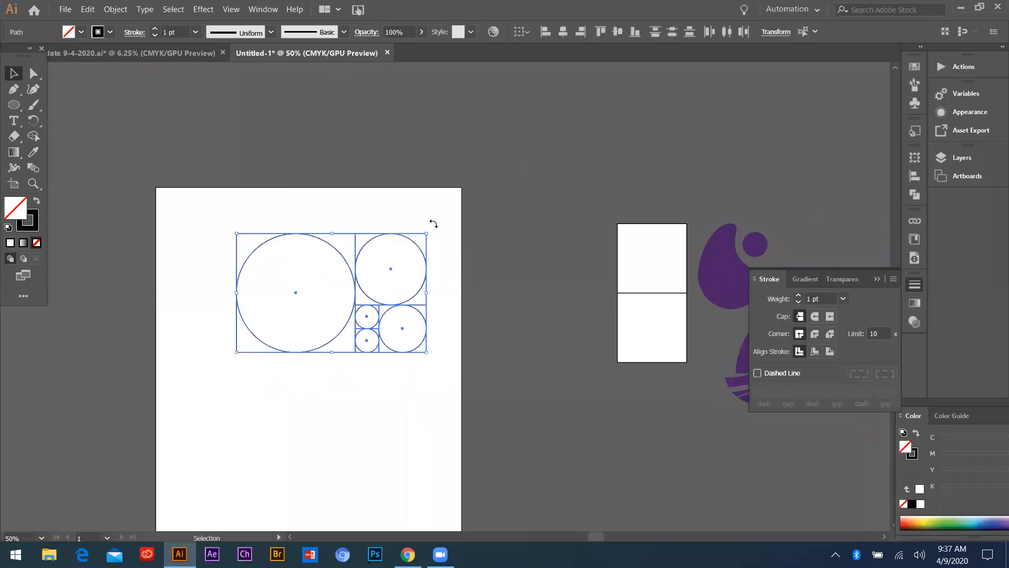
{"action": "left_click_drag", "start_coordinate": [431, 232], "coordinate": [315, 190]}
{"action": "left_click_drag", "start_coordinate": [331, 257], "coordinate": [390, 277]}
{"action": "left_click_drag", "start_coordinate": [450, 218], "coordinate": [435, 242]}
Duplicate the largest pair to its left and scale the copy proportionally to the arrangement's full height, about 97 mm
{"action": "left_click_drag", "start_coordinate": [297, 226], "coordinate": [300, 289]}
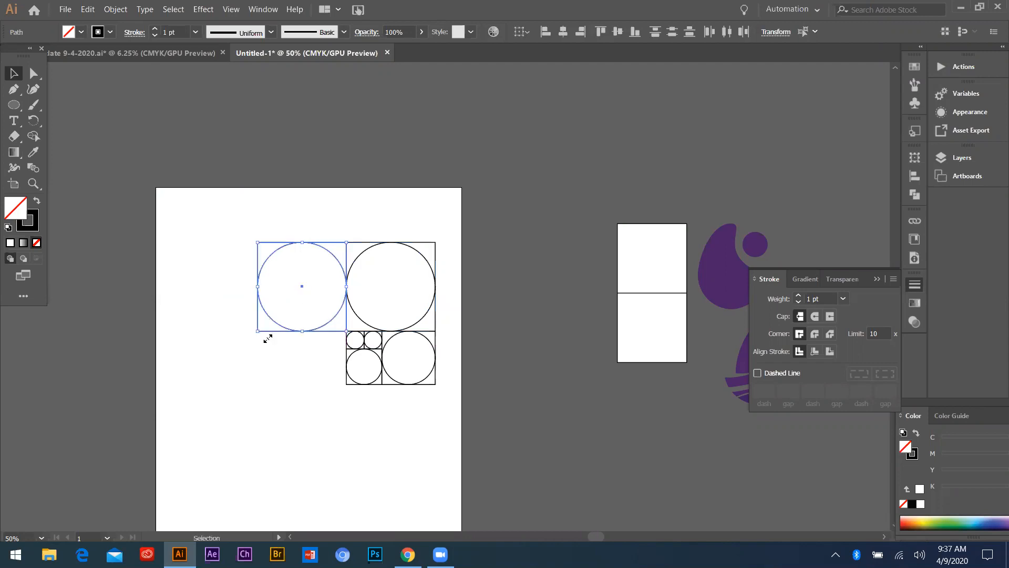
{"action": "left_click_drag", "start_coordinate": [257, 332], "coordinate": [167, 384]}
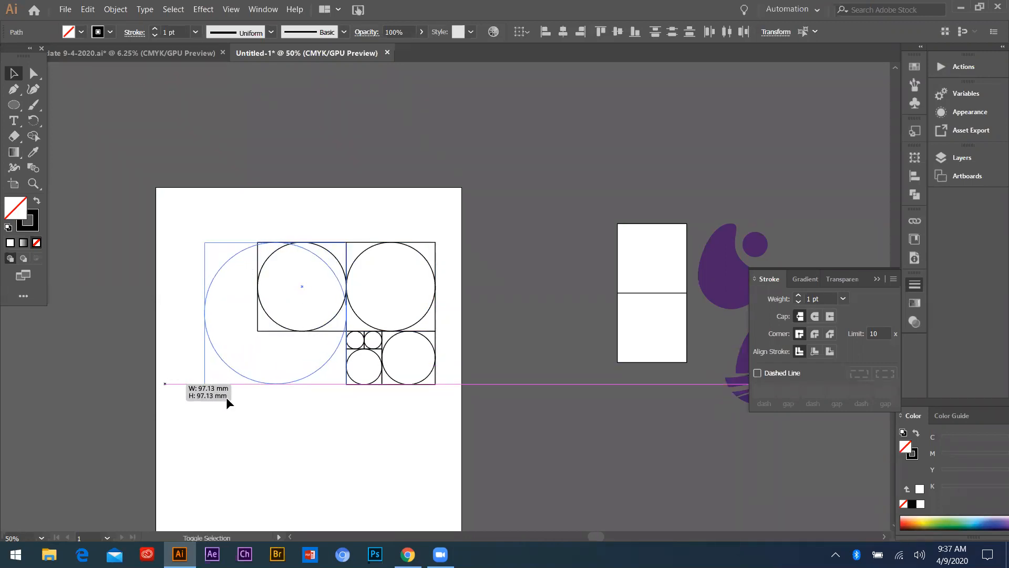
{"action": "left_click", "coordinate": [340, 424]}
{"action": "scroll", "coordinate": [346, 294], "scroll_direction": "up", "scroll_amount": 2}
{"action": "scroll", "coordinate": [224, 259], "scroll_direction": "down", "scroll_amount": 1}
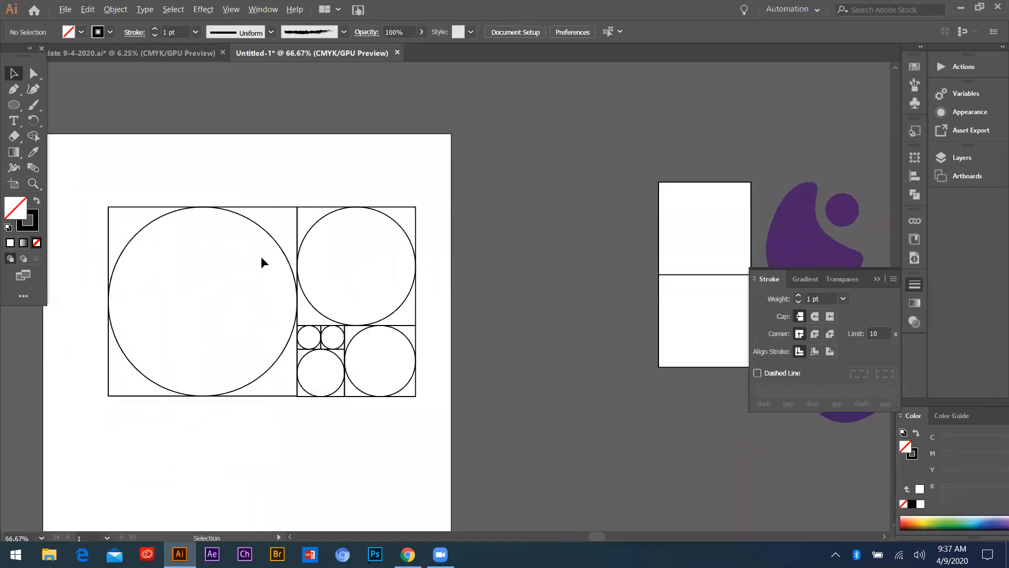
{"action": "key", "text": "ctrl+z"}
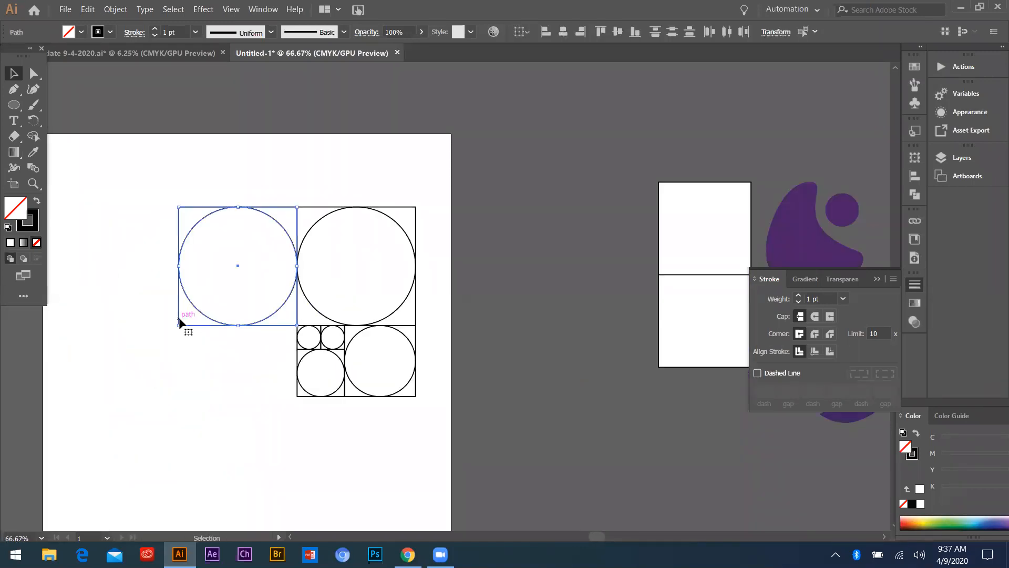
{"action": "left_click_drag", "start_coordinate": [136, 353], "coordinate": [65, 399]}
{"action": "left_click", "coordinate": [427, 311]}
Select the complete arrangement, rotate it a quarter turn clockwise and move it against the artboard's right edge
{"action": "scroll", "coordinate": [571, 334], "scroll_direction": "down", "scroll_amount": 1}
{"action": "left_click_drag", "start_coordinate": [304, 236], "coordinate": [475, 372]}
{"action": "scroll", "coordinate": [504, 302], "scroll_direction": "up", "scroll_amount": 1}
{"action": "scroll", "coordinate": [410, 210], "scroll_direction": "up", "scroll_amount": 1}
{"action": "scroll", "coordinate": [448, 181], "scroll_direction": "down", "scroll_amount": 1}
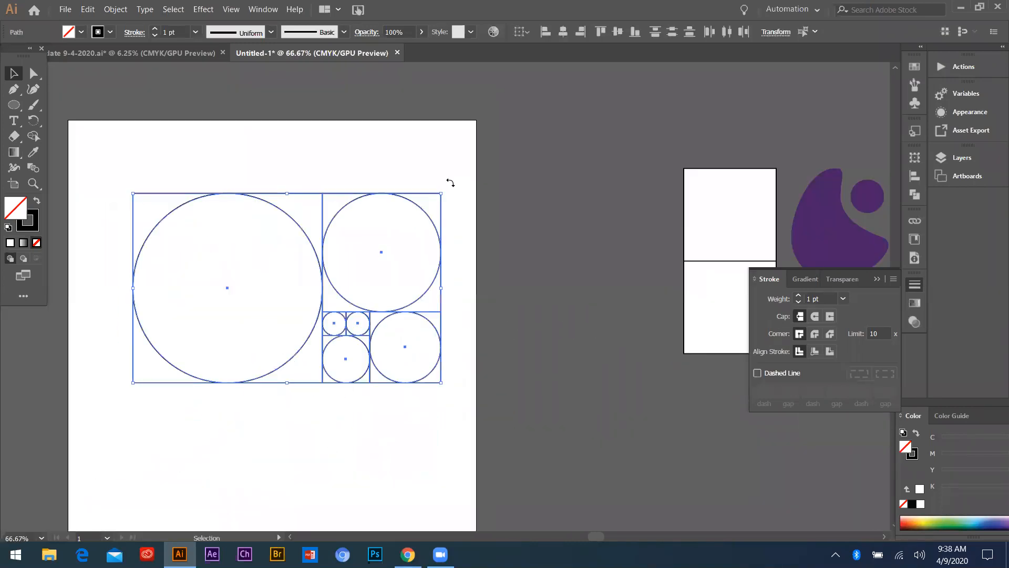
{"action": "left_click_drag", "start_coordinate": [448, 192], "coordinate": [413, 159]}
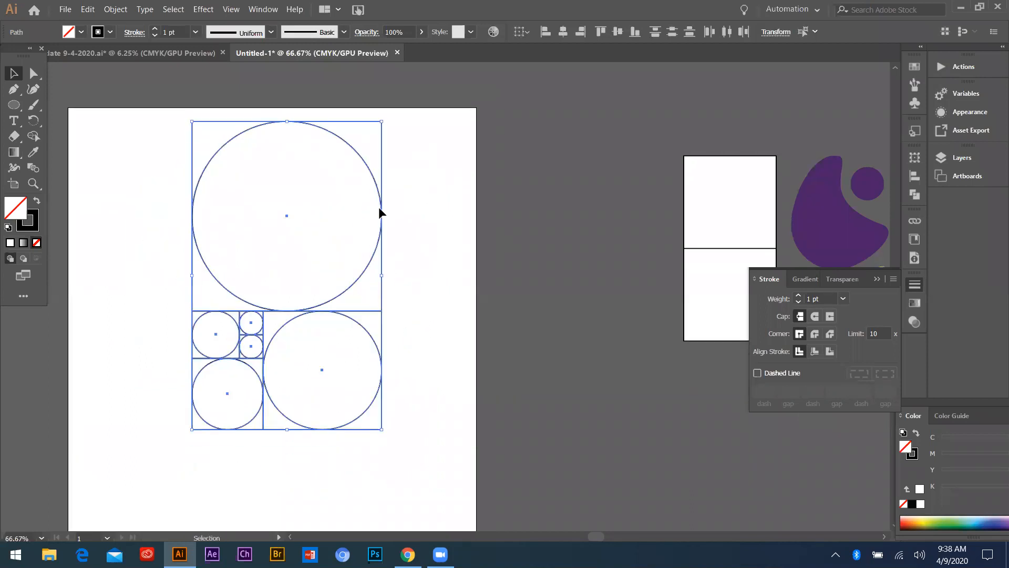
{"action": "key", "text": "ctrl+minus"}
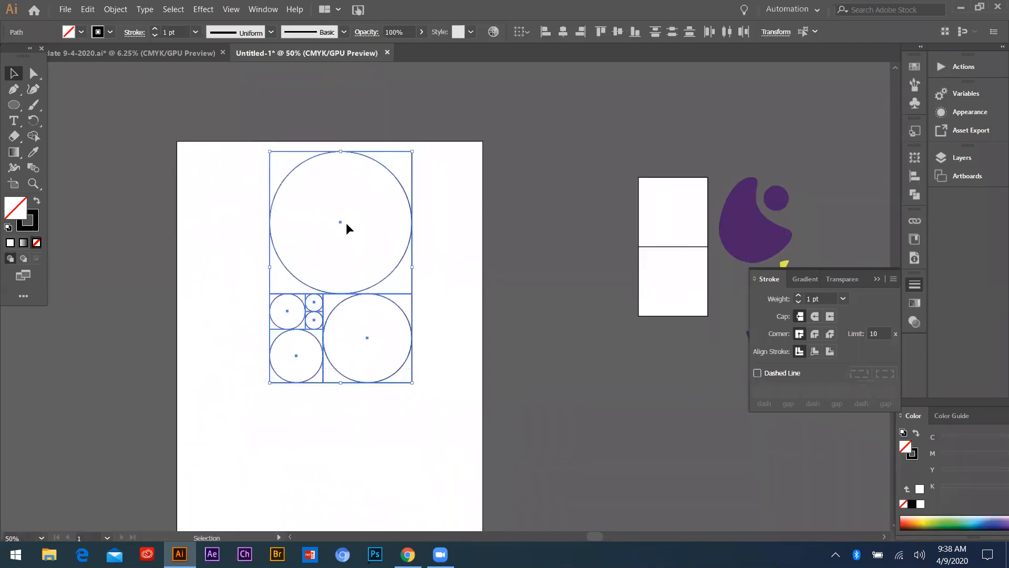
{"action": "mouse_move", "coordinate": [339, 222]}
{"action": "left_mouse_down"}
{"action": "mouse_move", "coordinate": [412, 226]}
{"action": "mouse_move", "coordinate": [504, 181]}
{"action": "left_mouse_up"}
Duplicate the top square and circle to its left and scale the copy proportionally down to the arrangement's bottom edge
{"action": "mouse_move", "coordinate": [313, 141]}
{"action": "left_mouse_down"}
{"action": "mouse_move", "coordinate": [436, 232]}
{"action": "mouse_move", "coordinate": [271, 221]}
{"action": "left_mouse_up"}
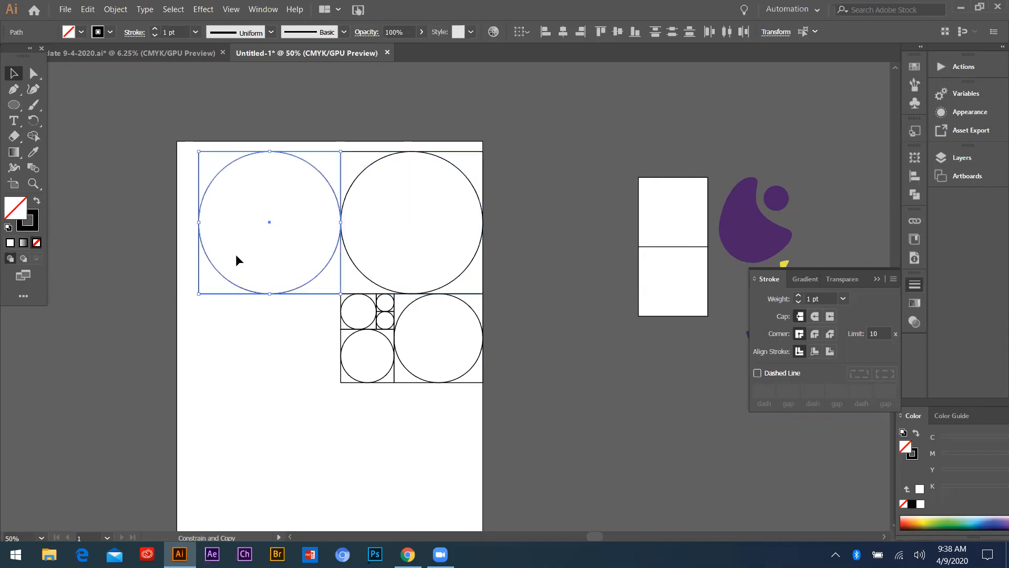
{"action": "left_click_drag", "start_coordinate": [200, 294], "coordinate": [109, 384]}
{"action": "left_click", "coordinate": [168, 319]}
Scale the complete golden-ratio arrangement down proportionally around its centre and centre it horizontally within the artboard
{"action": "scroll", "coordinate": [171, 324], "scroll_direction": "down", "scroll_amount": 1}
{"action": "left_click", "coordinate": [378, 363]}
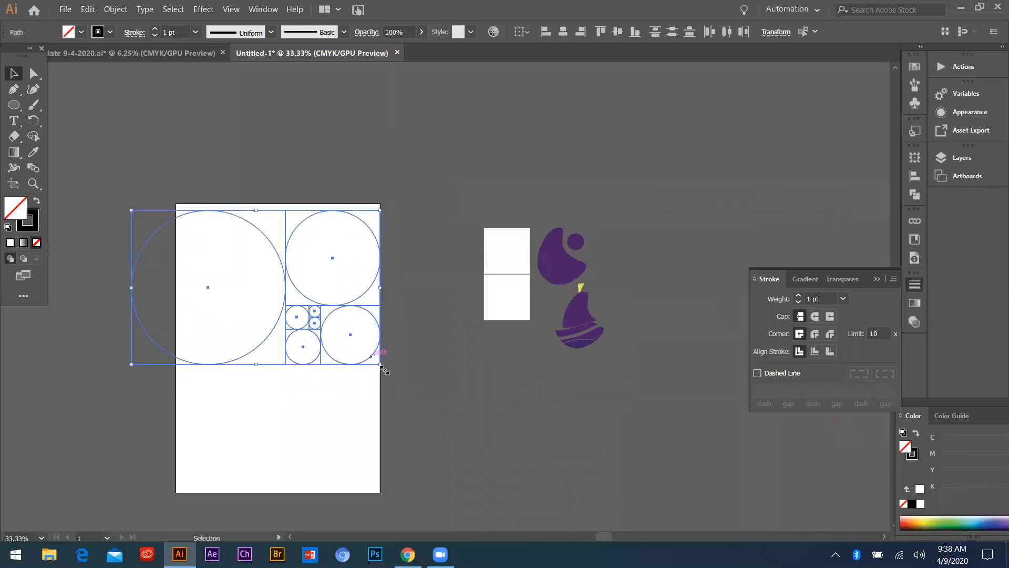
{"action": "left_click_drag", "start_coordinate": [376, 364], "coordinate": [334, 355]}
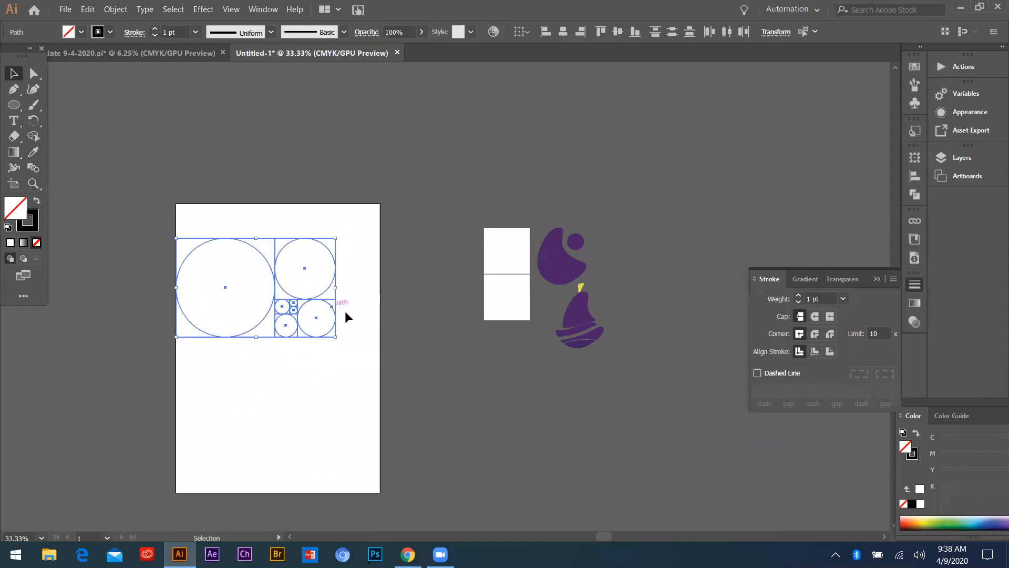
{"action": "scroll", "coordinate": [345, 310], "scroll_direction": "up", "scroll_amount": 1}
{"action": "left_click_drag", "start_coordinate": [173, 282], "coordinate": [207, 283]}
{"action": "left_click", "coordinate": [394, 389]}
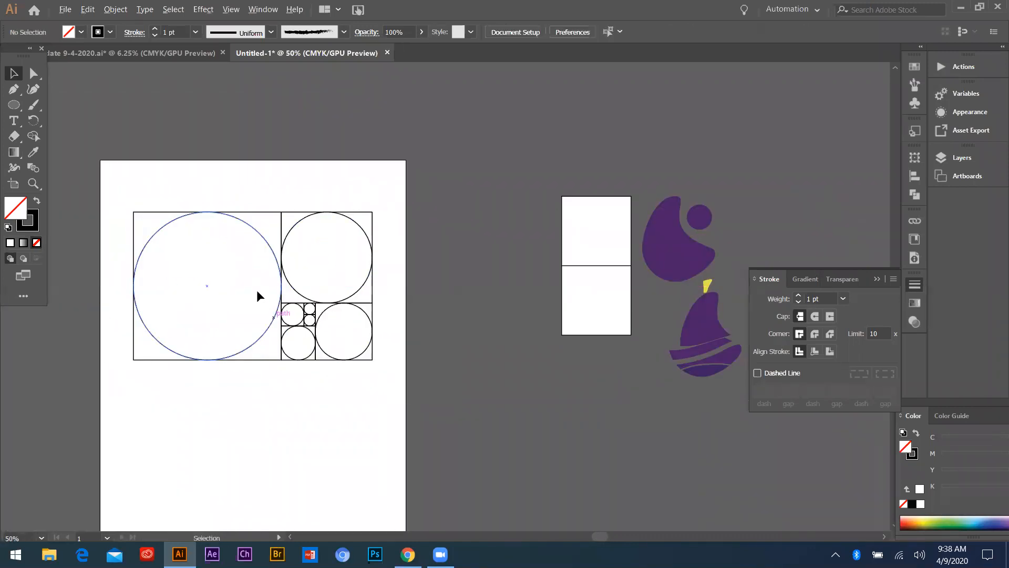
Move the white rectangles and purple logo shapes farther right to clear the space beside the artboard
{"action": "scroll", "coordinate": [263, 279], "scroll_direction": "down", "scroll_amount": 1}
{"action": "scroll", "coordinate": [270, 270], "scroll_direction": "up", "scroll_amount": 4}
{"action": "scroll", "coordinate": [268, 273], "scroll_direction": "down", "scroll_amount": 3}
{"action": "scroll", "coordinate": [251, 278], "scroll_direction": "up", "scroll_amount": 2}
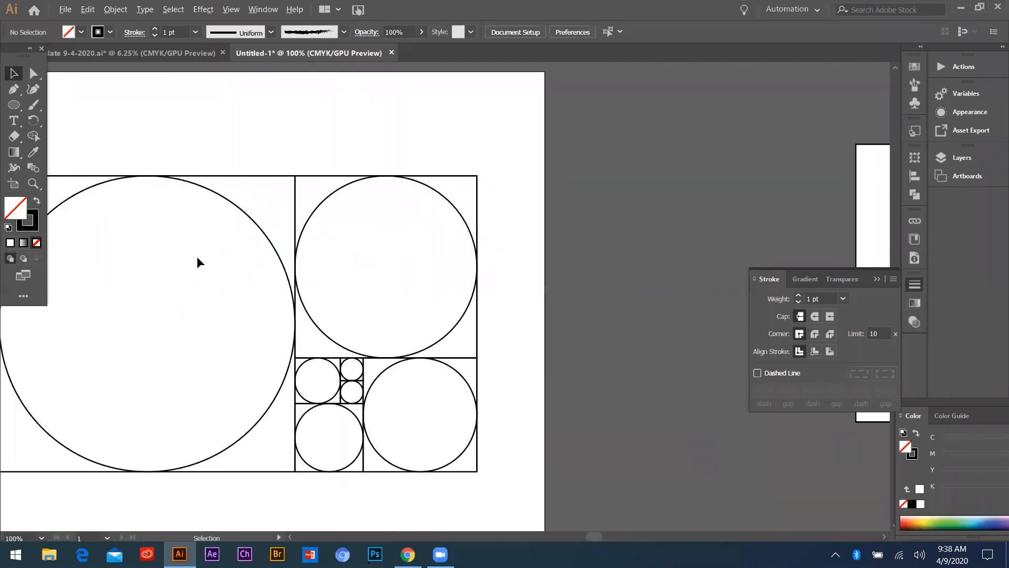
{"action": "scroll", "coordinate": [198, 263], "scroll_direction": "down", "scroll_amount": 3}
{"action": "left_click_drag", "start_coordinate": [547, 336], "coordinate": [661, 192]}
{"action": "left_click", "coordinate": [231, 299], "text": "shift"}
{"action": "scroll", "coordinate": [234, 304], "scroll_direction": "up", "scroll_amount": 1}
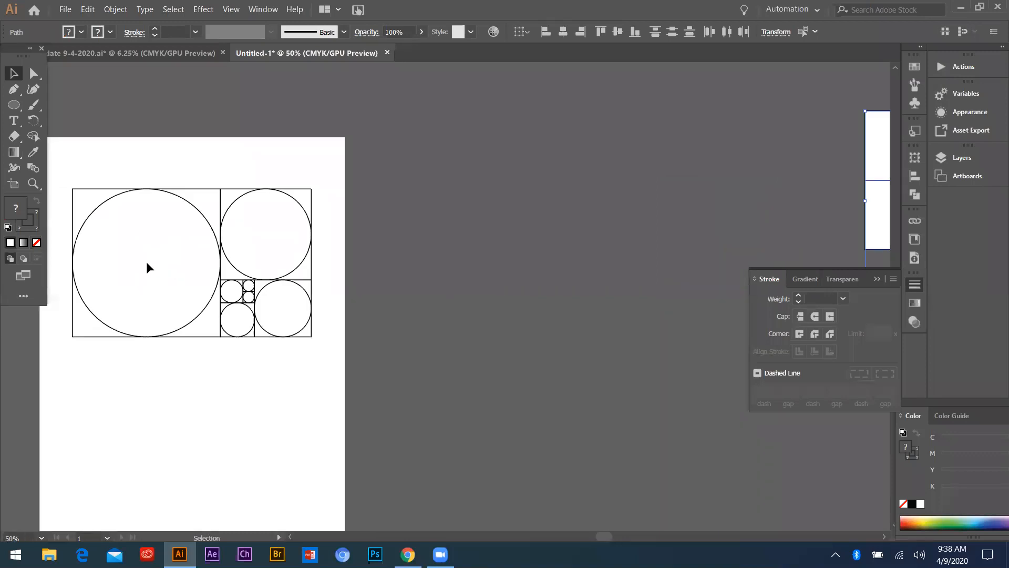
Copy the three largest circles horizontally into the empty area right of the artboard, placing them on a common vertical axis
{"action": "left_click_drag", "start_coordinate": [179, 329], "coordinate": [520, 329]}
{"action": "left_click_drag", "start_coordinate": [237, 204], "coordinate": [453, 249]}
{"action": "left_click_drag", "start_coordinate": [264, 285], "coordinate": [469, 286]}
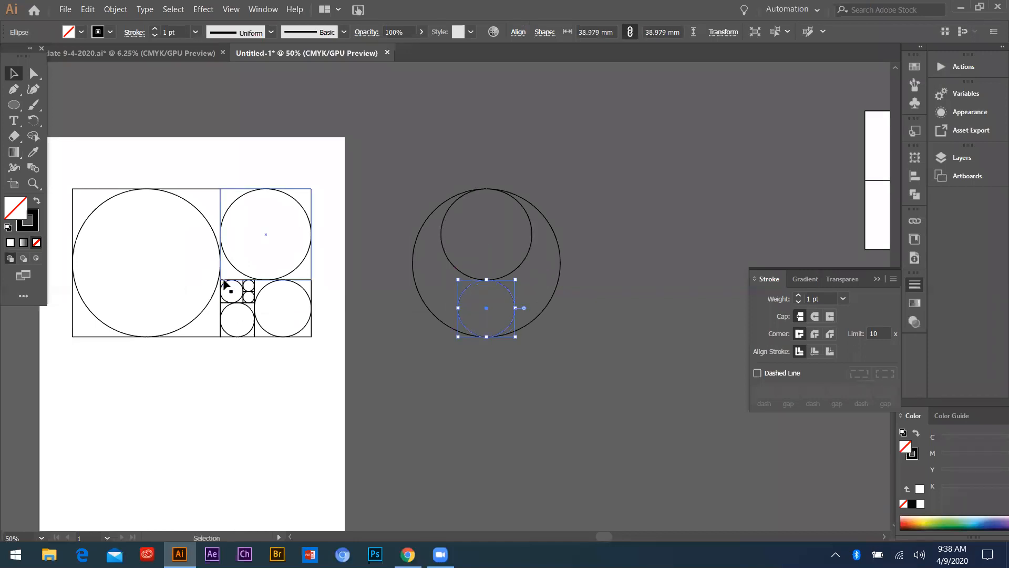
Copy the 15.592 mm, 23.387 mm and 7.796 mm circles horizontally onto the same vertical axis as the other copies
{"action": "left_click_drag", "start_coordinate": [225, 285], "coordinate": [480, 284]}
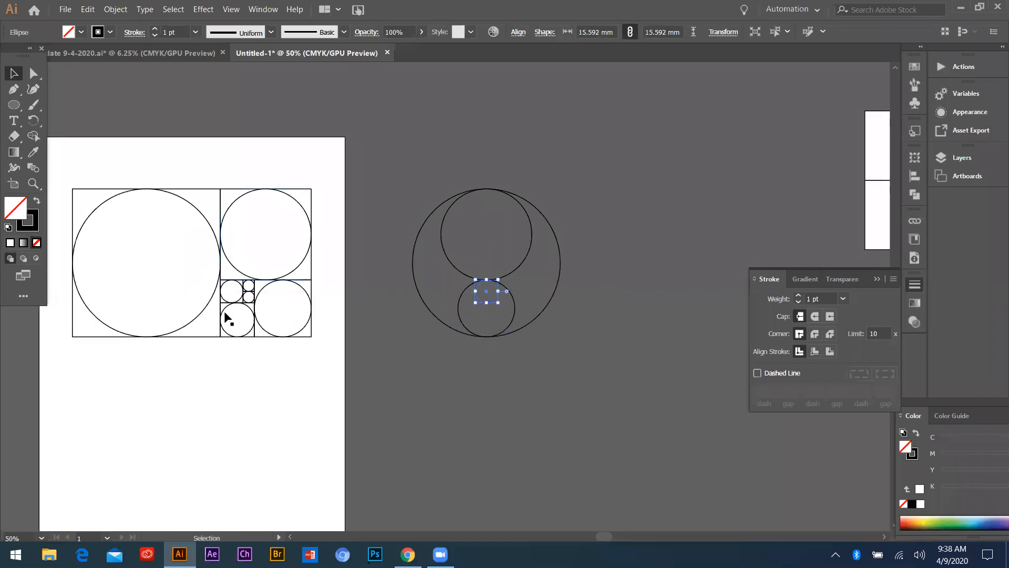
{"action": "left_click_drag", "start_coordinate": [404, 301], "coordinate": [234, 327]}
{"action": "left_click", "coordinate": [224, 326]}
{"action": "scroll", "coordinate": [223, 308], "scroll_direction": "up", "scroll_amount": 2}
{"action": "left_click_drag", "start_coordinate": [224, 293], "coordinate": [717, 226]}
{"action": "scroll", "coordinate": [225, 267], "scroll_direction": "down", "scroll_amount": 2}
{"action": "scroll", "coordinate": [196, 252], "scroll_direction": "up", "scroll_amount": 4}
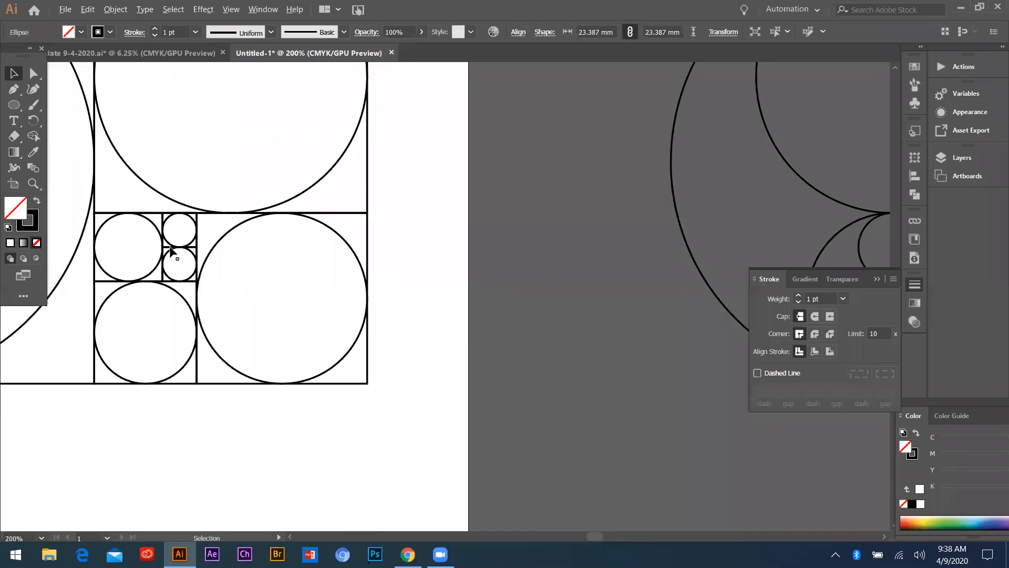
{"action": "scroll", "coordinate": [171, 251], "scroll_direction": "down", "scroll_amount": 2}
{"action": "left_click_drag", "start_coordinate": [158, 236], "coordinate": [633, 266]}
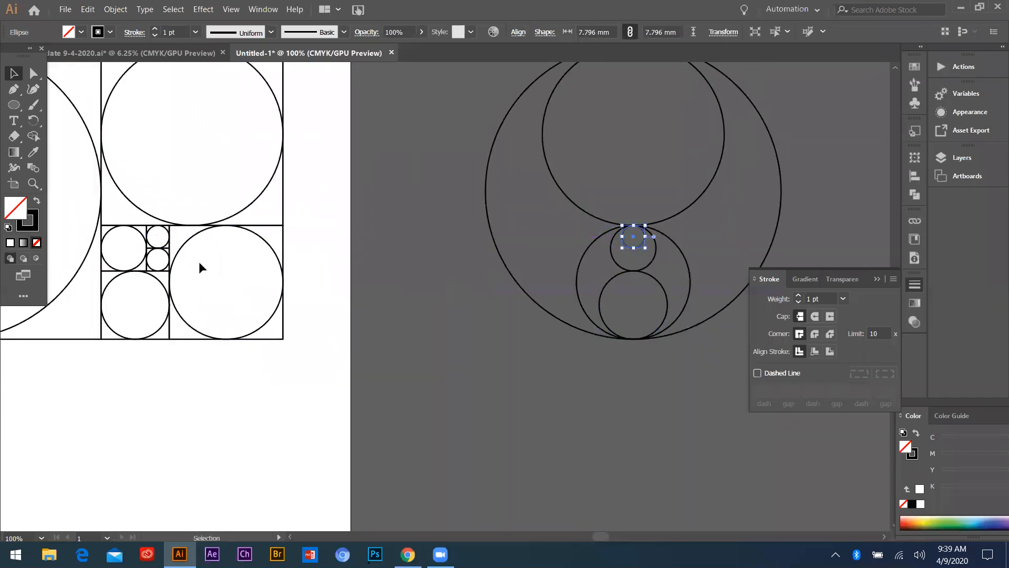
Select all the copied circles beside the artboard and align their centres vertically to make them concentric
{"action": "scroll", "coordinate": [198, 267], "scroll_direction": "down", "scroll_amount": 3}
{"action": "scroll", "coordinate": [284, 231], "scroll_direction": "up", "scroll_amount": 1}
{"action": "key", "text": "ctrl+a"}
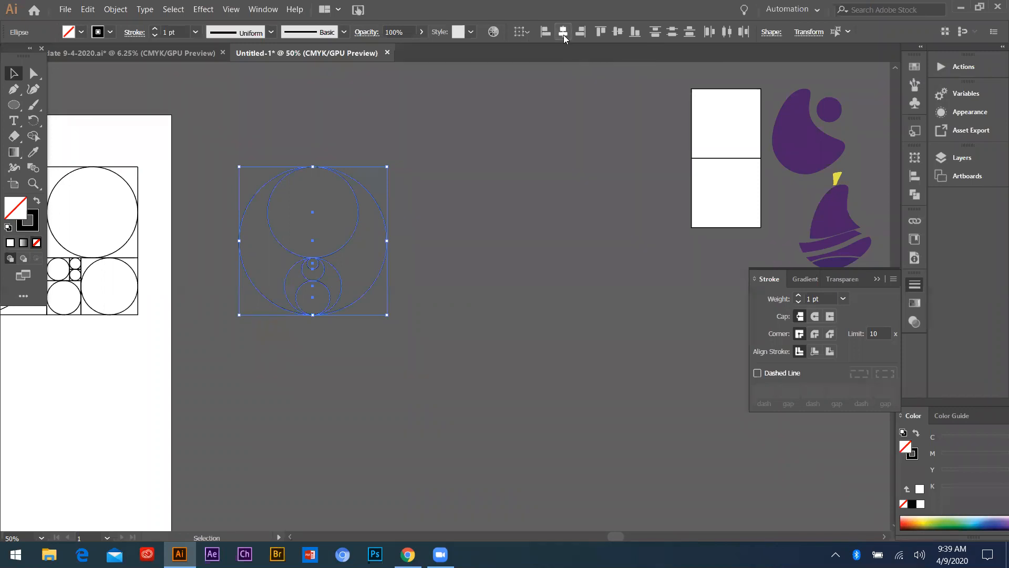
{"action": "left_click", "coordinate": [618, 32]}
{"action": "left_click", "coordinate": [463, 336]}
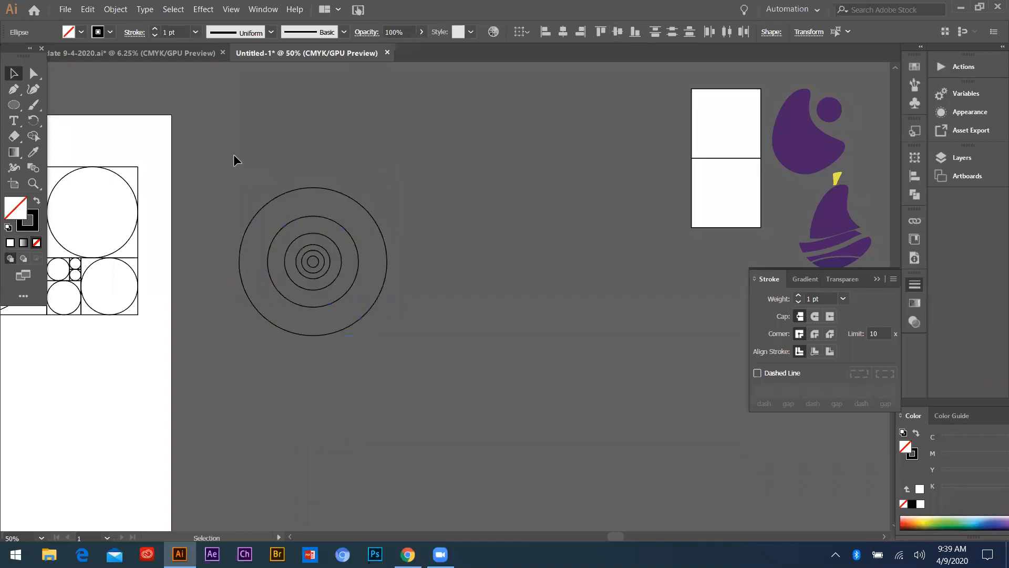
Move the set of concentric circles slightly up and closer to the artboard's right edge
{"action": "left_click", "coordinate": [344, 263]}
{"action": "scroll", "coordinate": [299, 268], "scroll_direction": "down", "scroll_amount": 2}
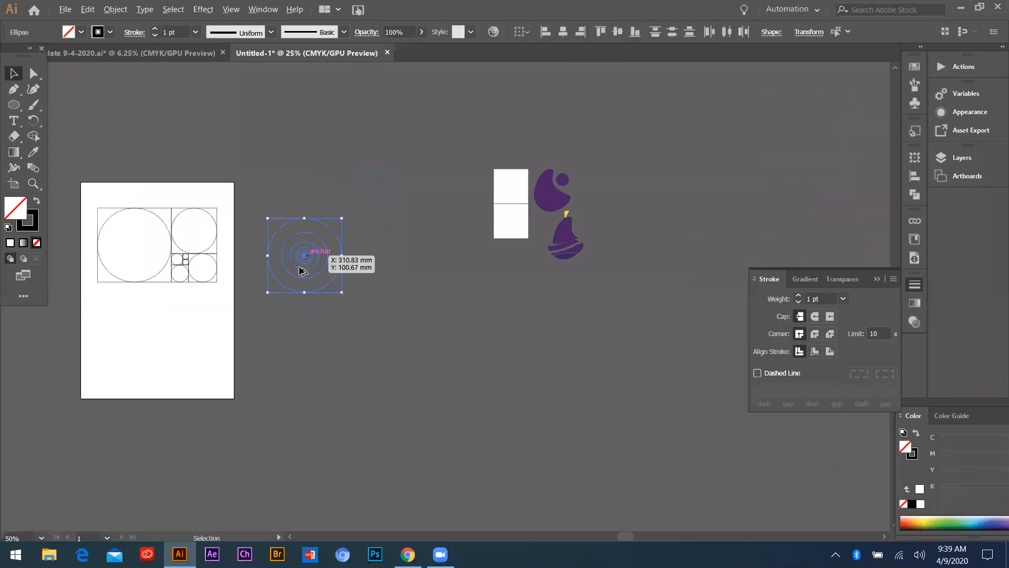
{"action": "scroll", "coordinate": [324, 260], "scroll_direction": "up", "scroll_amount": 3}
{"action": "left_click", "coordinate": [264, 167], "text": "shift"}
{"action": "left_click_drag", "start_coordinate": [452, 354], "coordinate": [228, 103]}
{"action": "left_click_drag", "start_coordinate": [334, 237], "coordinate": [282, 210]}
{"action": "left_click", "coordinate": [318, 212]}
{"action": "scroll", "coordinate": [317, 213], "scroll_direction": "down", "scroll_amount": 1}
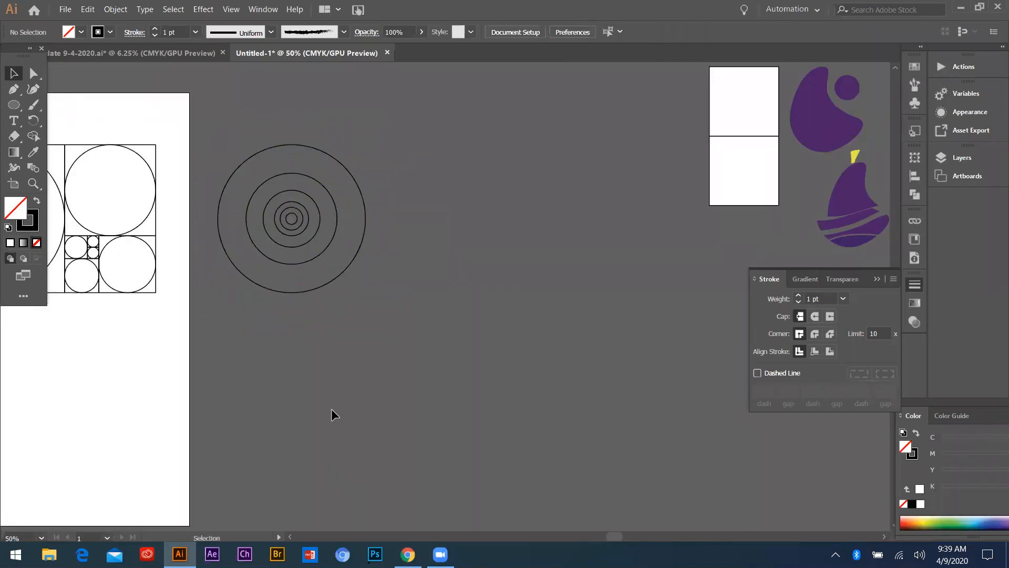
Copy the outermost circle of the concentric set horizontally into the empty space to the right of the set
{"action": "left_click_drag", "start_coordinate": [332, 159], "coordinate": [537, 194]}
{"action": "left_click", "coordinate": [370, 194]}
{"action": "scroll", "coordinate": [370, 193], "scroll_direction": "down", "scroll_amount": 1}
{"action": "scroll", "coordinate": [454, 188], "scroll_direction": "up", "scroll_amount": 3}
{"action": "scroll", "coordinate": [356, 162], "scroll_direction": "down", "scroll_amount": 2}
{"action": "left_click", "coordinate": [466, 243]}
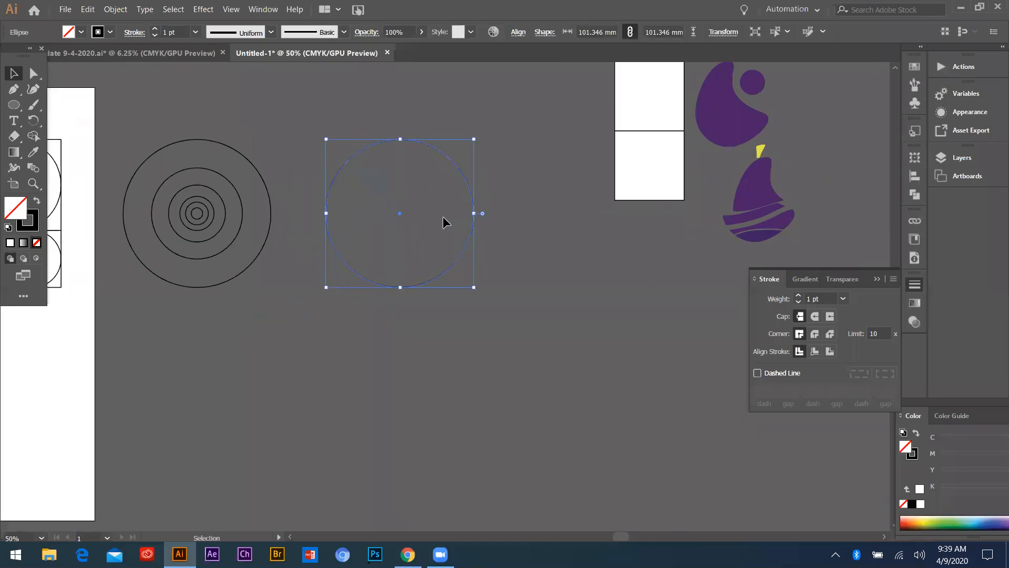
Duplicate the copied large circle exactly in place
{"action": "left_click", "coordinate": [88, 10]}
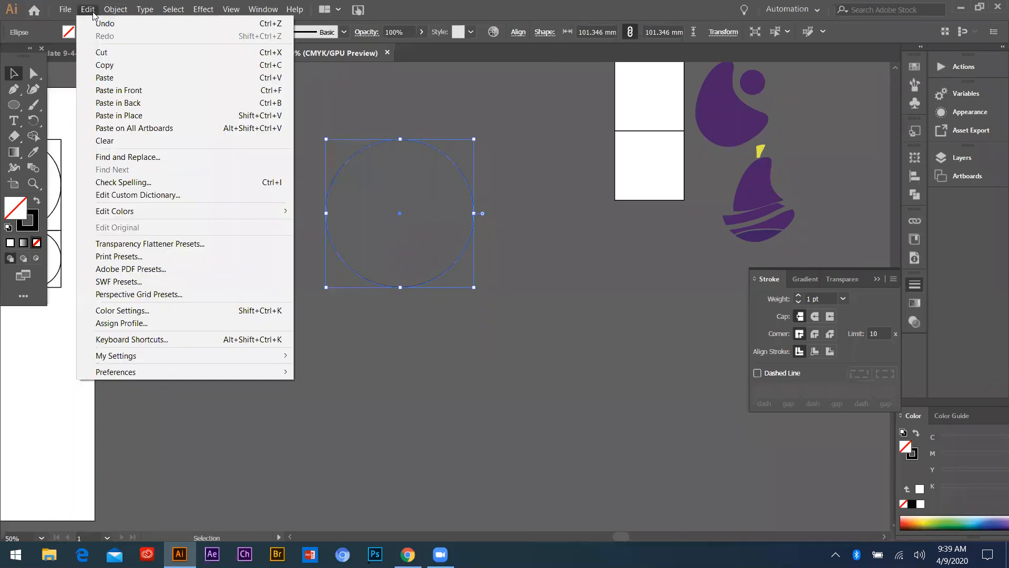
{"action": "left_click", "coordinate": [103, 64]}
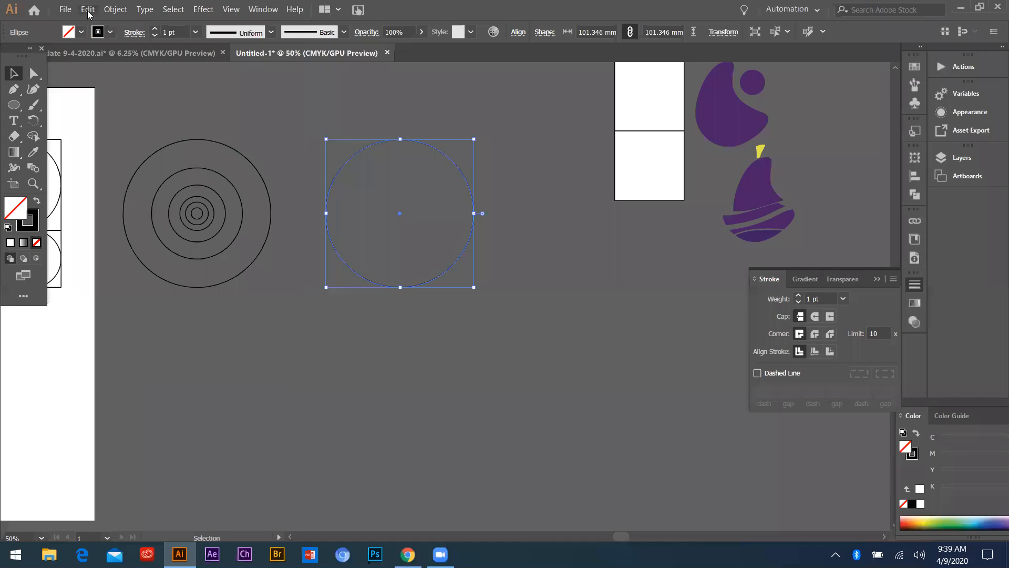
{"action": "left_click", "coordinate": [87, 9]}
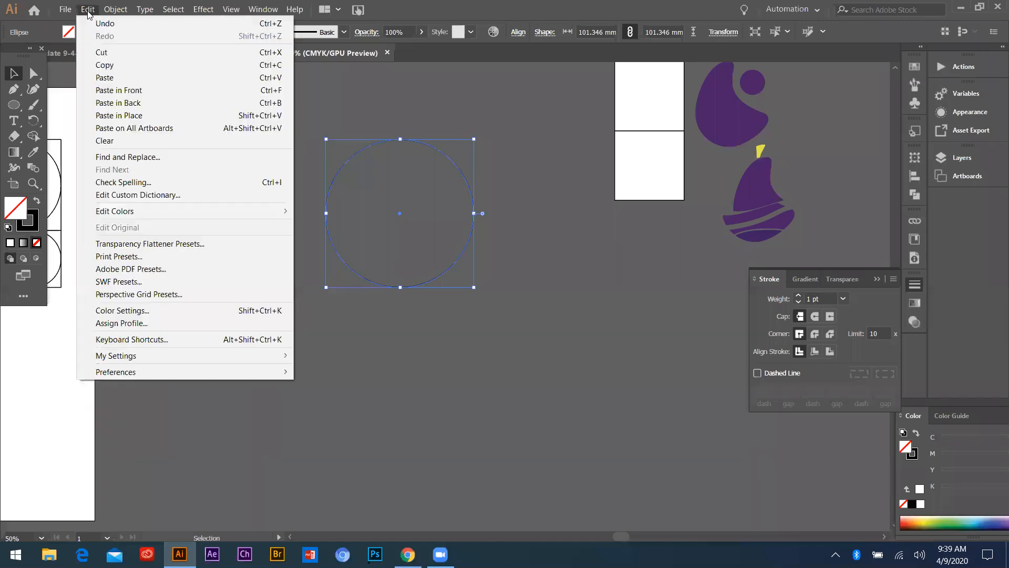
{"action": "left_click", "coordinate": [117, 116]}
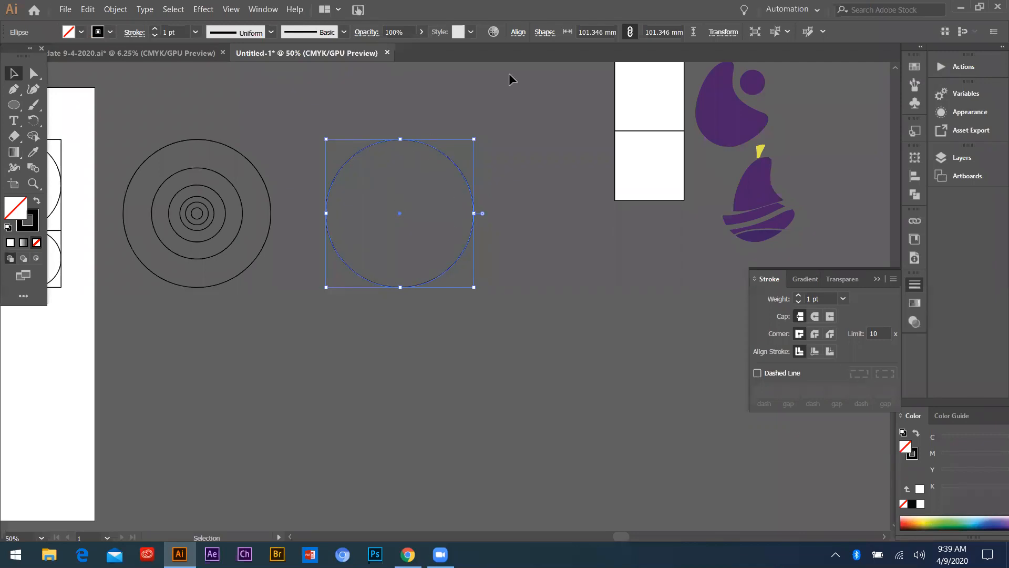
Scale the duplicate circle proportionally from its centre by dividing its width by 1.618
{"action": "left_click", "coordinate": [723, 32]}
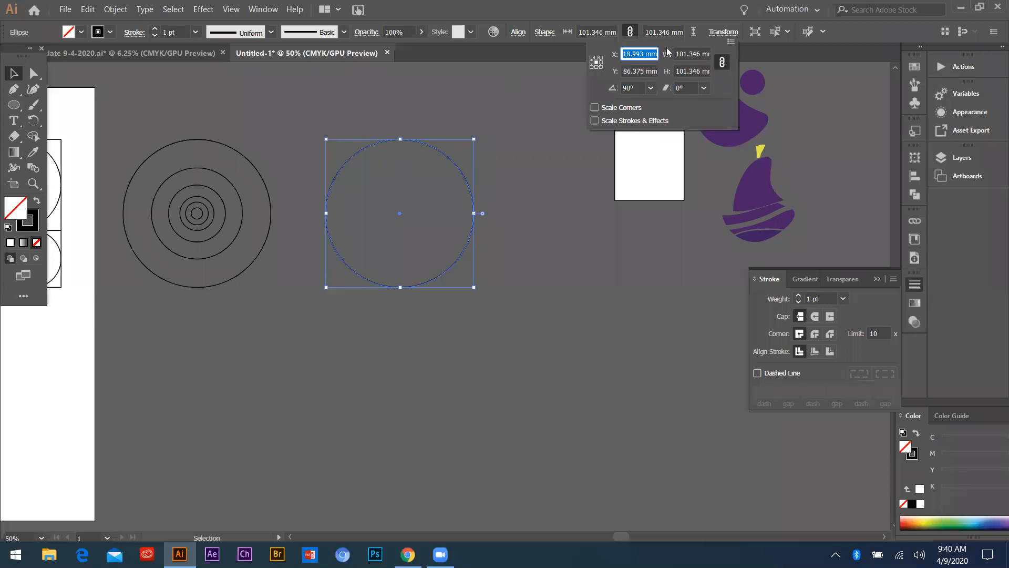
{"action": "left_click", "coordinate": [722, 63]}
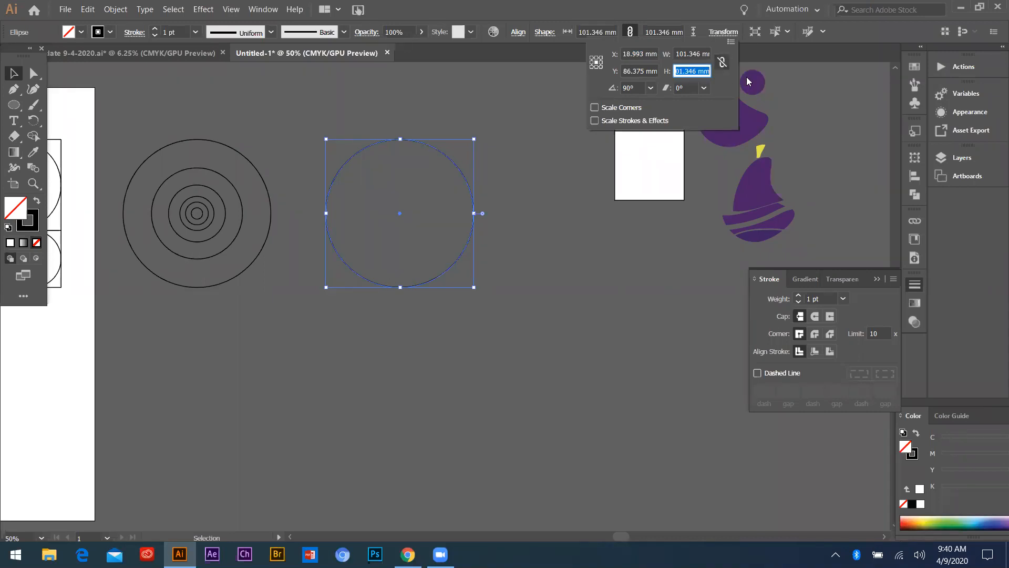
{"action": "left_click", "coordinate": [721, 64]}
{"action": "left_click", "coordinate": [700, 54]}
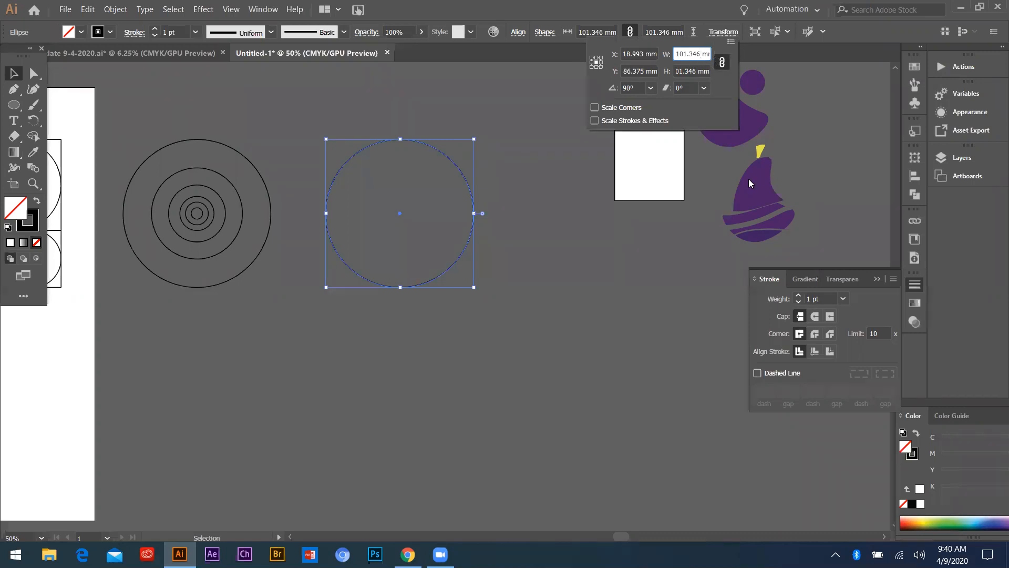
{"action": "type", "text": "/1.618"}
{"action": "key", "text": "Return"}
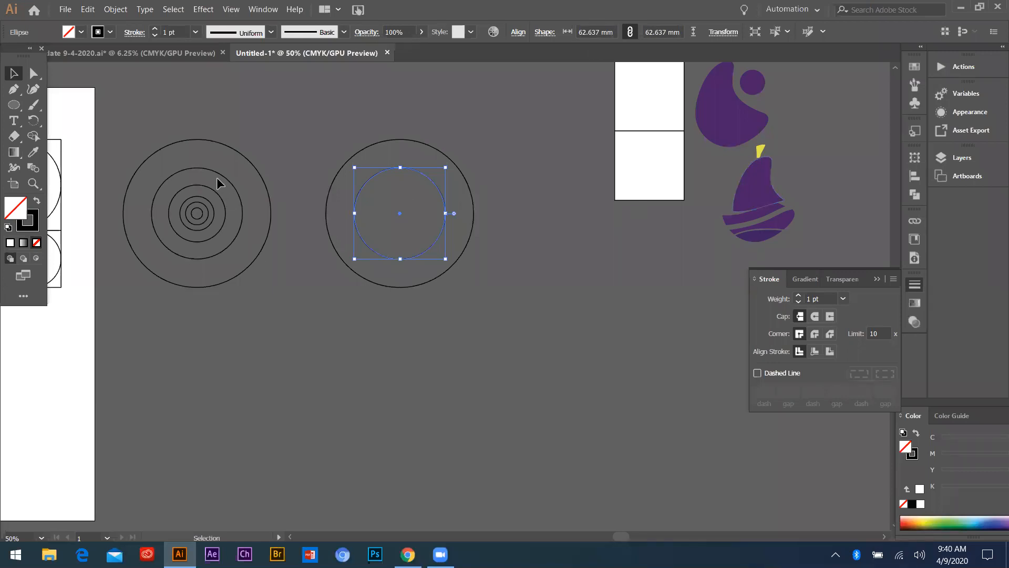
Select the inner circle of the new pair and duplicate it exactly in place
{"action": "left_click", "coordinate": [412, 222]}
{"action": "left_click", "coordinate": [381, 169]}
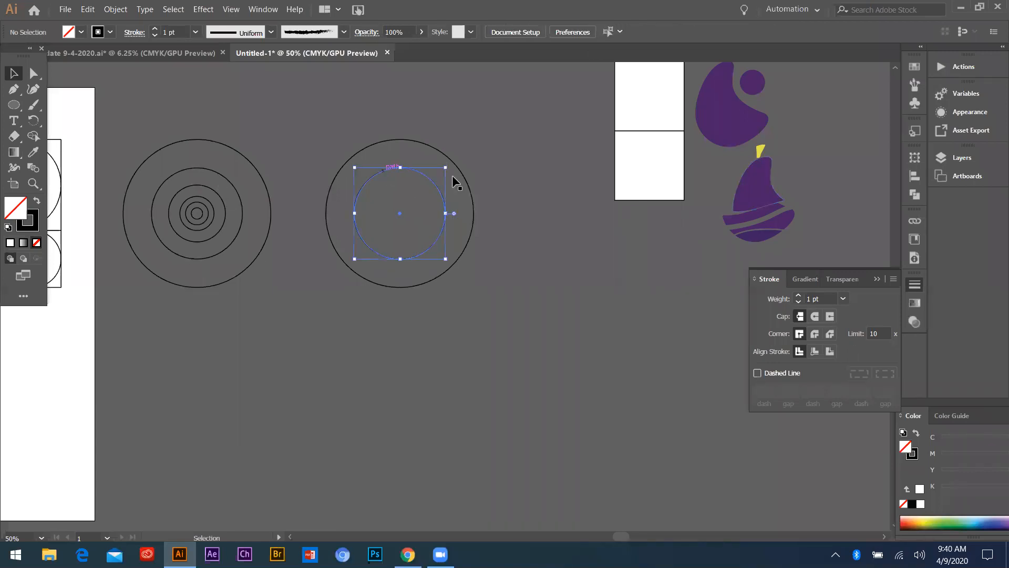
{"action": "left_click", "coordinate": [87, 9]}
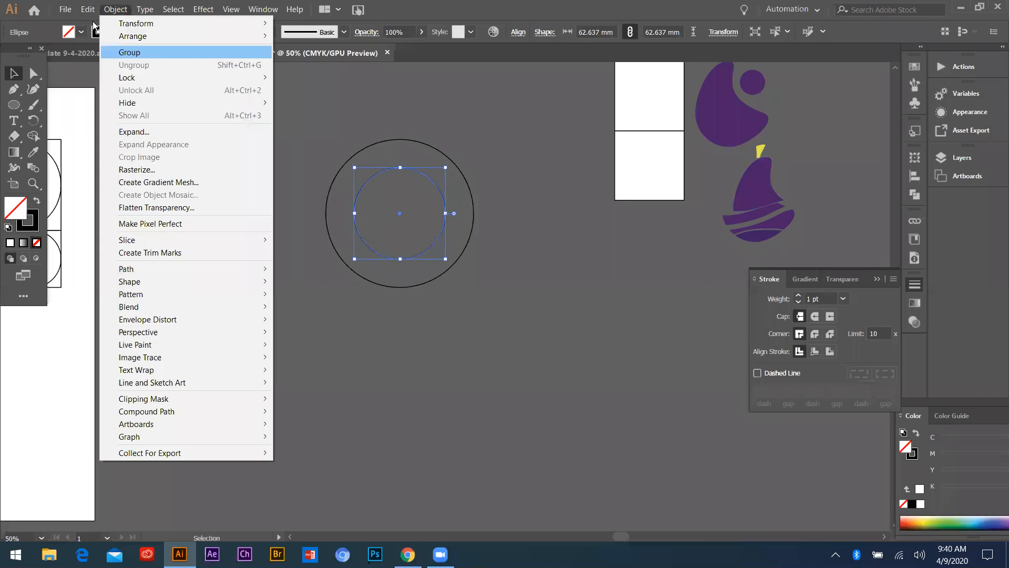
{"action": "left_click", "coordinate": [108, 66]}
{"action": "left_click", "coordinate": [88, 9]}
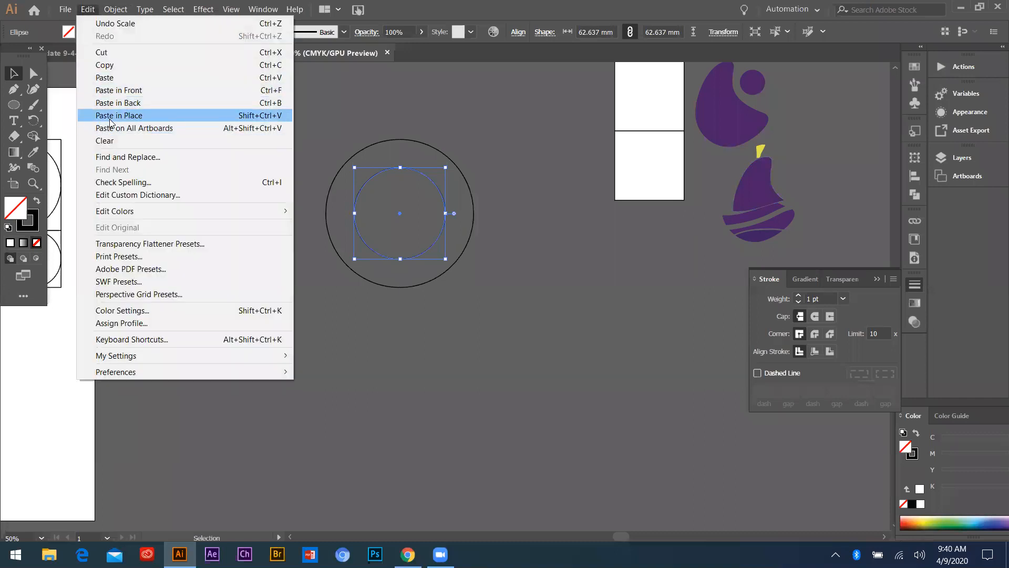
{"action": "left_click", "coordinate": [119, 116]}
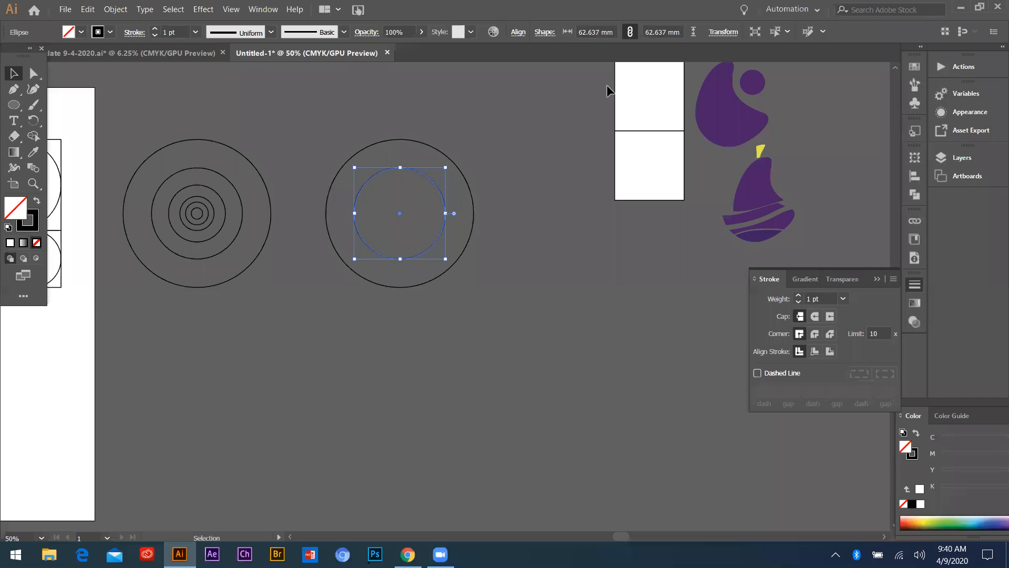
Divide the width of the second duplicate by 1.618, keeping proportions, to form a third concentric circle
{"action": "left_click", "coordinate": [723, 33]}
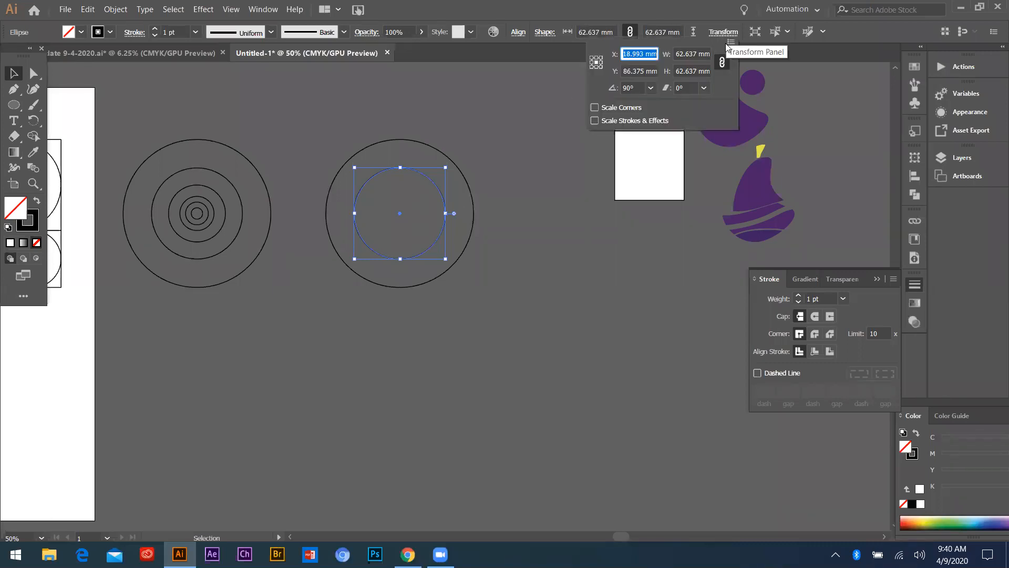
{"action": "left_click", "coordinate": [697, 54]}
{"action": "type", "text": "/1.618"}
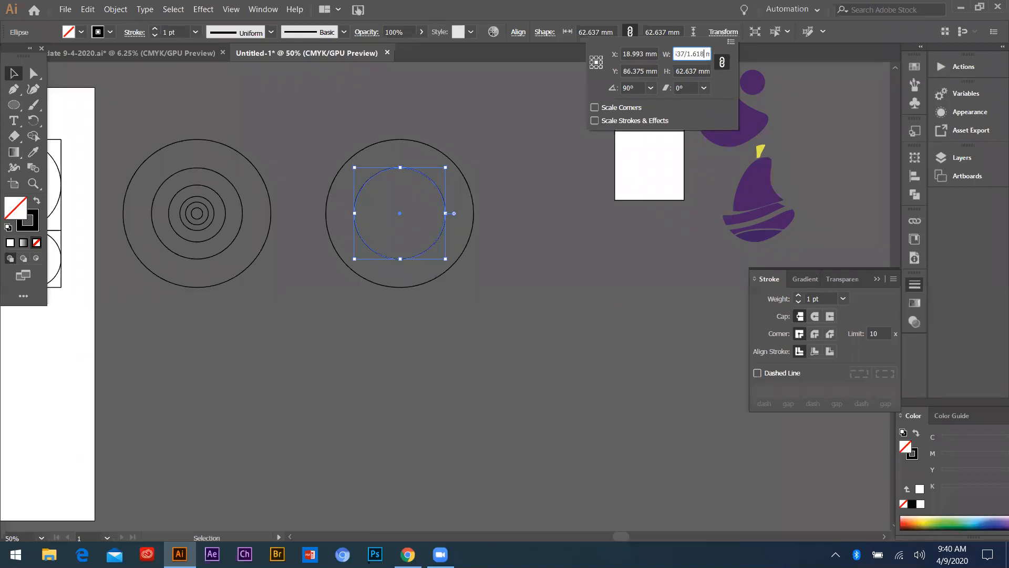
{"action": "key", "text": "Return"}
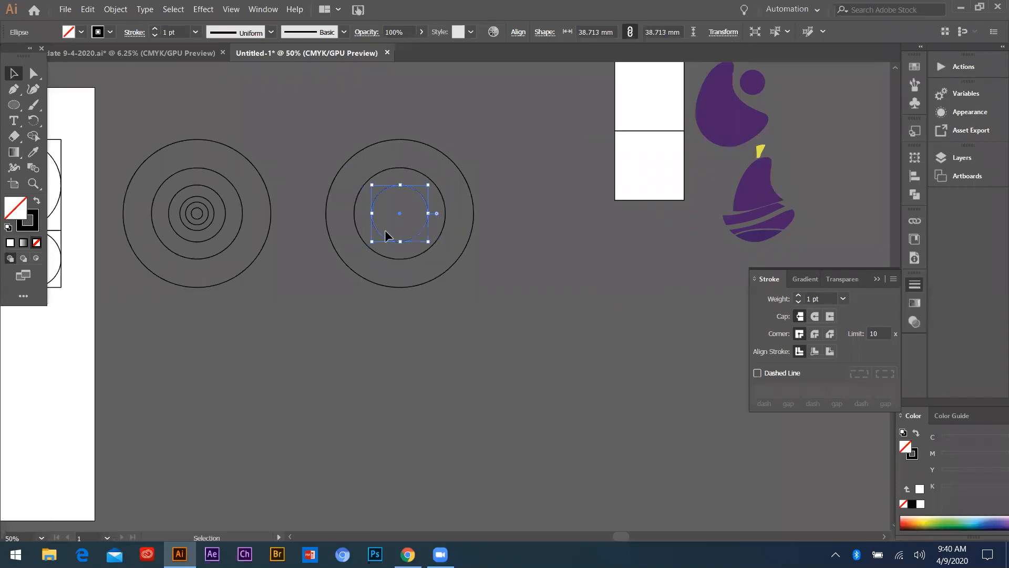
{"action": "left_click", "coordinate": [408, 192]}
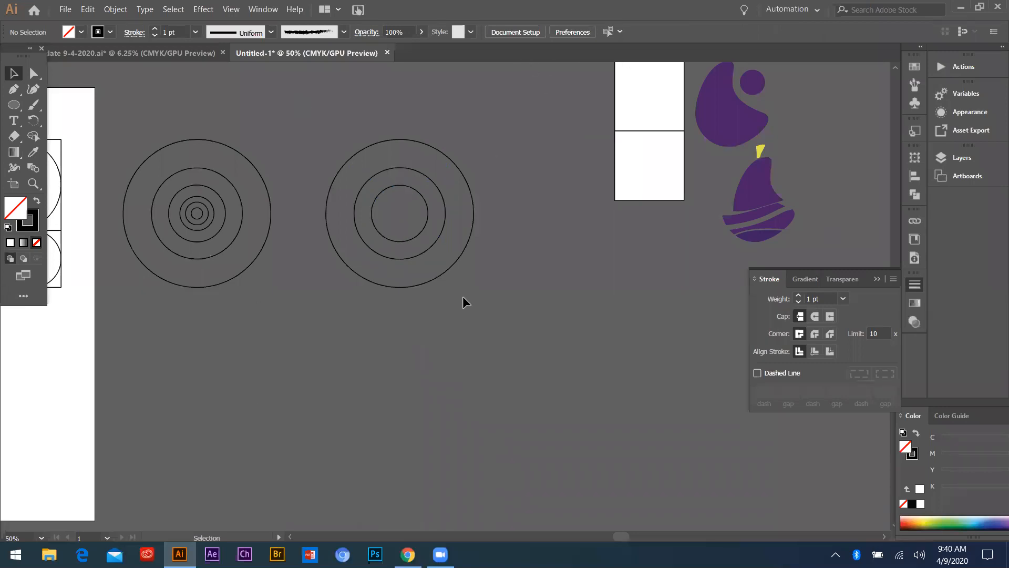
Move the six-circle concentric set above the artboard and copy it into the open 9-4-2020.ai document
{"action": "scroll", "coordinate": [515, 334], "scroll_direction": "down", "scroll_amount": 3}
{"action": "left_click_drag", "start_coordinate": [426, 297], "coordinate": [343, 198]}
{"action": "scroll", "coordinate": [318, 194], "scroll_direction": "up", "scroll_amount": 2}
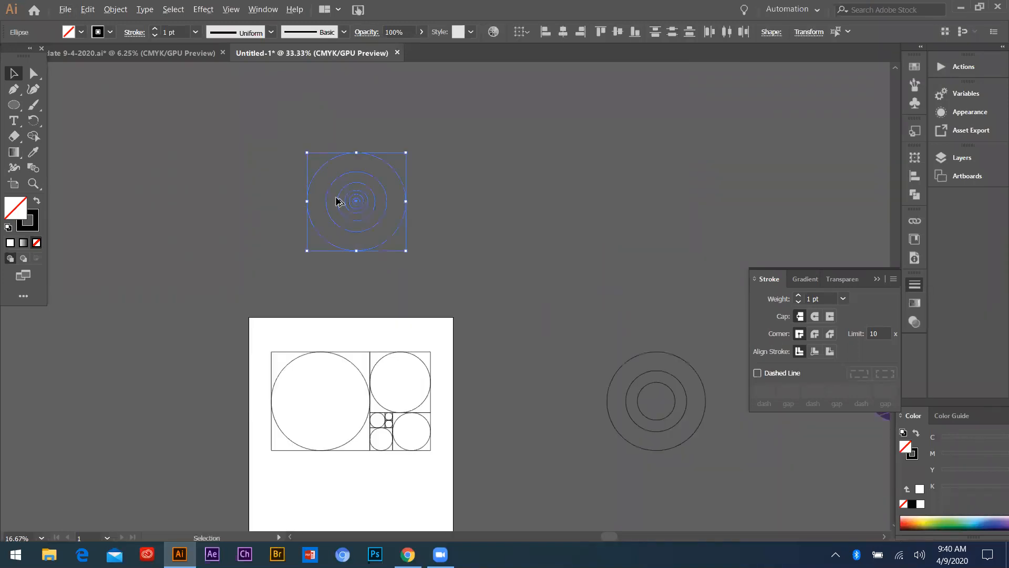
{"action": "left_click_drag", "start_coordinate": [365, 205], "coordinate": [157, 53]}
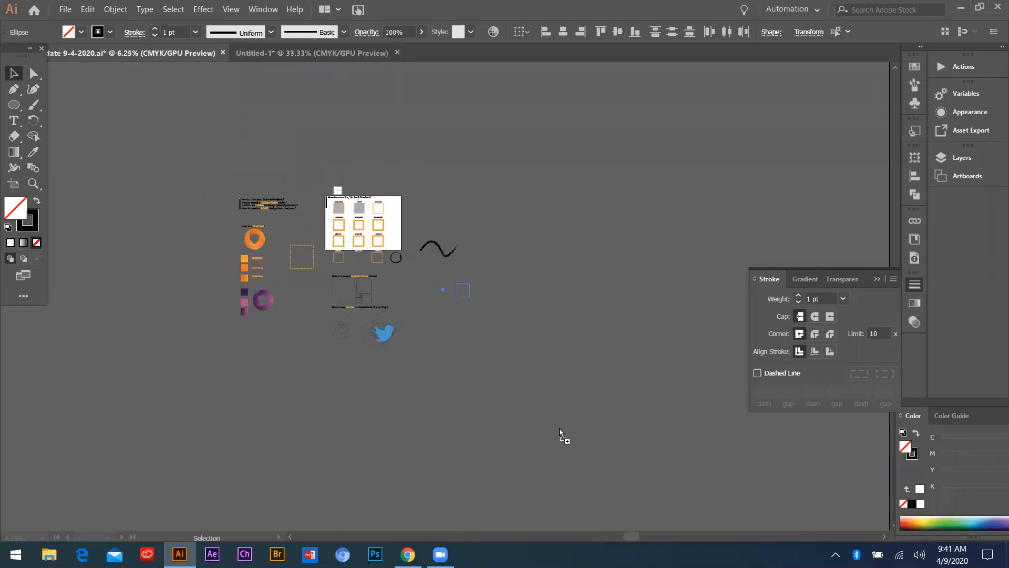
{"action": "left_click_drag", "start_coordinate": [500, 428], "coordinate": [470, 384]}
{"action": "scroll", "coordinate": [470, 385], "scroll_direction": "up", "scroll_amount": 5}
{"action": "scroll", "coordinate": [421, 323], "scroll_direction": "down", "scroll_amount": 3}
{"action": "scroll", "coordinate": [256, 276], "scroll_direction": "down", "scroll_amount": 2}
{"action": "scroll", "coordinate": [472, 292], "scroll_direction": "up", "scroll_amount": 3}
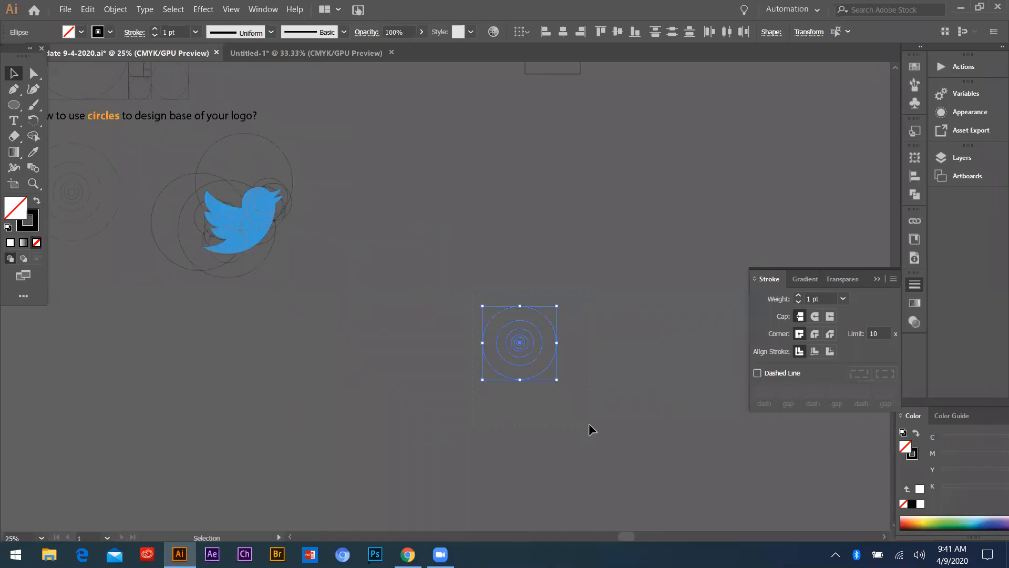
Enlarge the pasted concentric set proportionally and place it to the right of the Twitter bird example
{"action": "left_click_drag", "start_coordinate": [519, 343], "coordinate": [463, 249]}
{"action": "left_click_drag", "start_coordinate": [496, 286], "coordinate": [558, 353]}
{"action": "scroll", "coordinate": [227, 314], "scroll_direction": "down", "scroll_amount": 3}
{"action": "left_click", "coordinate": [349, 332]}
{"action": "left_click_drag", "start_coordinate": [349, 333], "coordinate": [318, 294]}
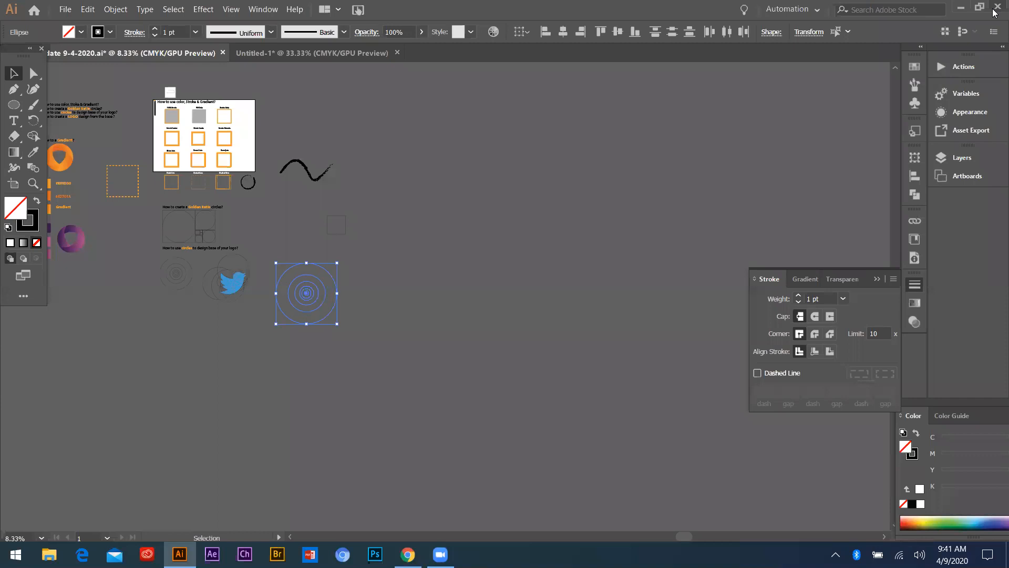
Back in Untitled-1, move the Golden Ratio construction off the artboard to its left and the concentric set onto the artboard's upper edge
{"action": "key", "text": "ctrl+Tab"}
{"action": "left_click_drag", "start_coordinate": [259, 335], "coordinate": [452, 478]}
{"action": "left_click_drag", "start_coordinate": [380, 402], "coordinate": [154, 367]}
{"action": "left_click", "coordinate": [243, 216]}
{"action": "left_click", "coordinate": [300, 230]}
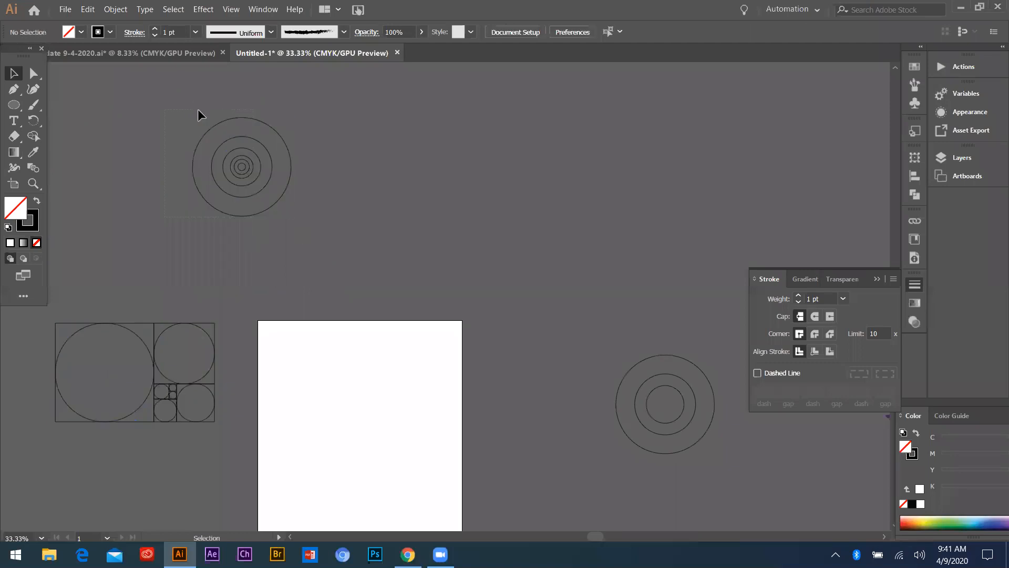
{"action": "left_click_drag", "start_coordinate": [240, 169], "coordinate": [351, 300]}
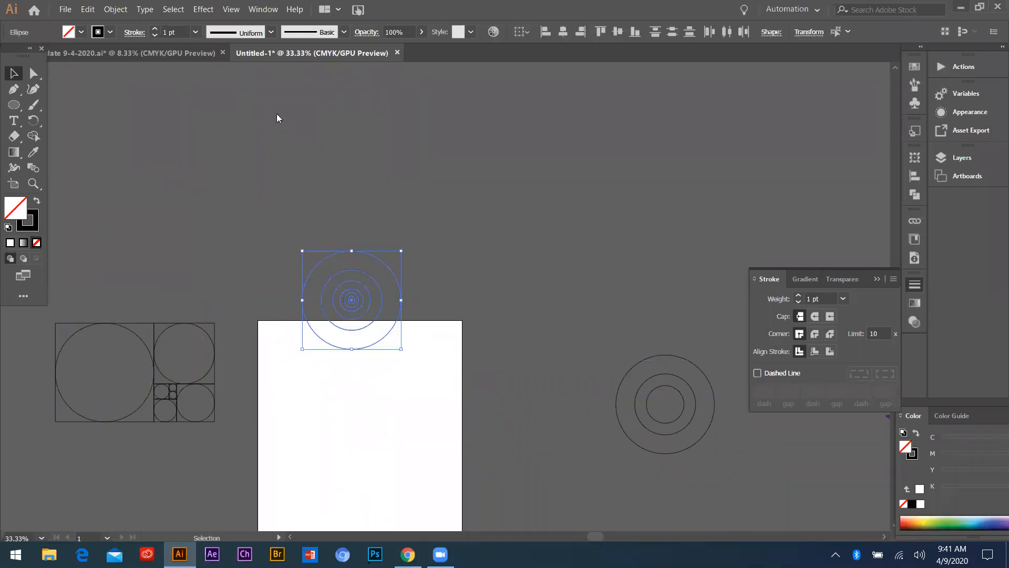
Place Twitter_Bird.svg.png from the desktop onto the artboard, scaled down proportionally to about 116 × 95 mm
{"action": "key", "text": "super+d"}
{"action": "left_click_drag", "start_coordinate": [325, 71], "coordinate": [503, 289]}
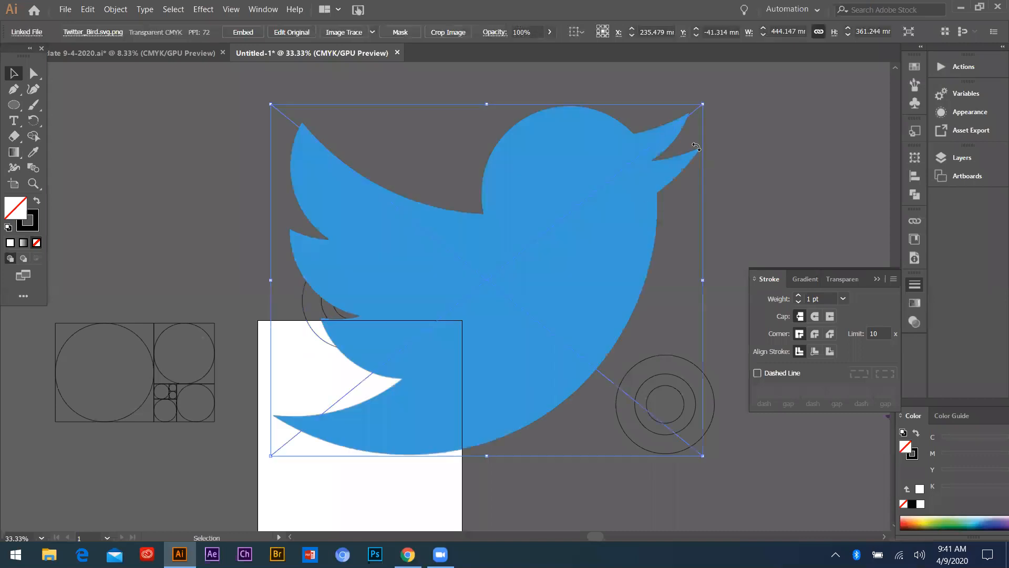
{"action": "left_click_drag", "start_coordinate": [703, 104], "coordinate": [586, 236]}
{"action": "left_click_drag", "start_coordinate": [502, 269], "coordinate": [377, 444]}
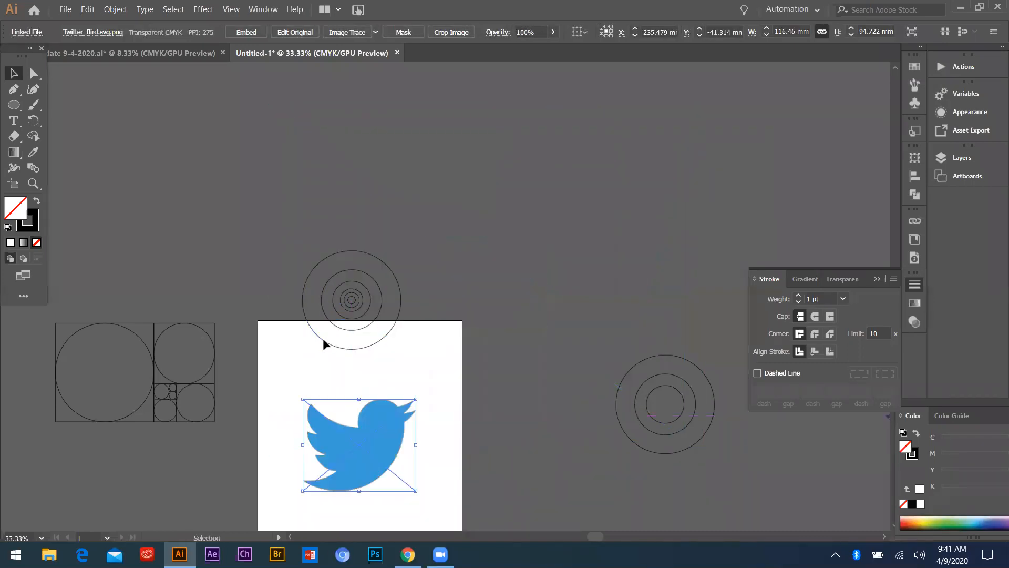
Move the outermost circle of the concentric set over the Twitter bird image on the artboard
{"action": "scroll", "coordinate": [439, 428], "scroll_direction": "down", "scroll_amount": 2}
{"action": "scroll", "coordinate": [439, 428], "scroll_direction": "up", "scroll_amount": 3}
{"action": "scroll", "coordinate": [394, 266], "scroll_direction": "down", "scroll_amount": 3}
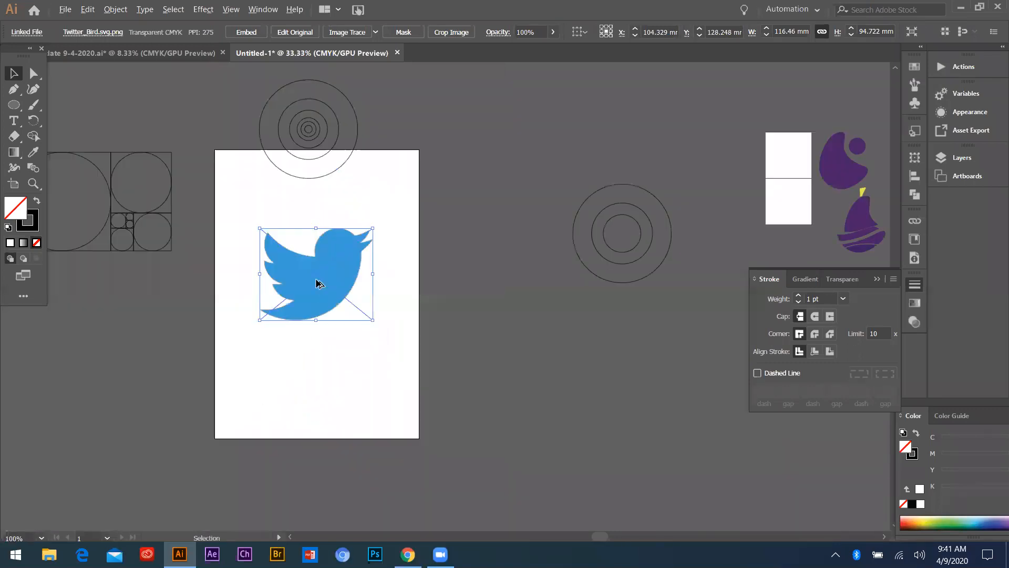
{"action": "scroll", "coordinate": [319, 284], "scroll_direction": "up", "scroll_amount": 1}
{"action": "left_click_drag", "start_coordinate": [326, 258], "coordinate": [345, 313]}
{"action": "left_click", "coordinate": [317, 134]}
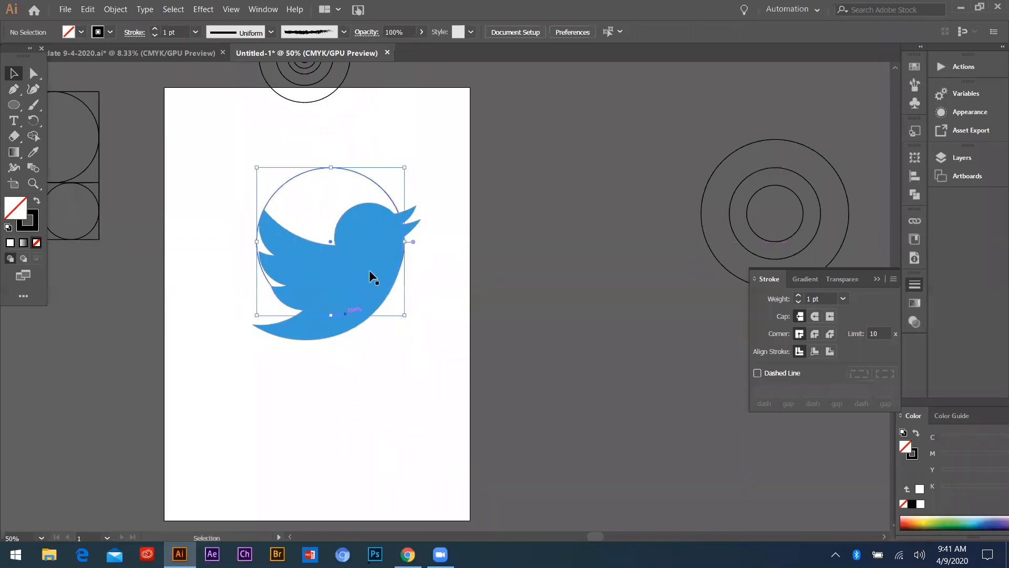
Scale the bird image down proportionally to about 91 × 74 mm and shift its belly against the circle's lower right curve
{"action": "left_click", "coordinate": [369, 270]}
{"action": "scroll", "coordinate": [369, 270], "scroll_direction": "up", "scroll_amount": 2}
{"action": "left_click_drag", "start_coordinate": [464, 409], "coordinate": [436, 379]}
{"action": "left_click_drag", "start_coordinate": [333, 278], "coordinate": [358, 270]}
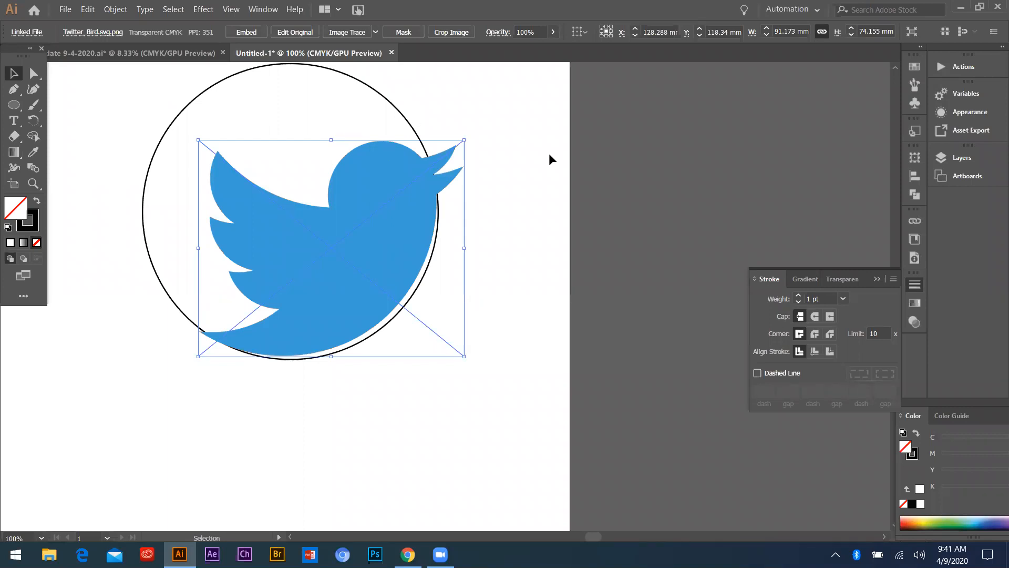
Send the bird image backward behind the circle and deselect it to check the fit of the curves
{"action": "key", "text": "ctrl"}
{"action": "key", "text": "ctrl+bracketleft"}
{"action": "left_click", "coordinate": [593, 189]}
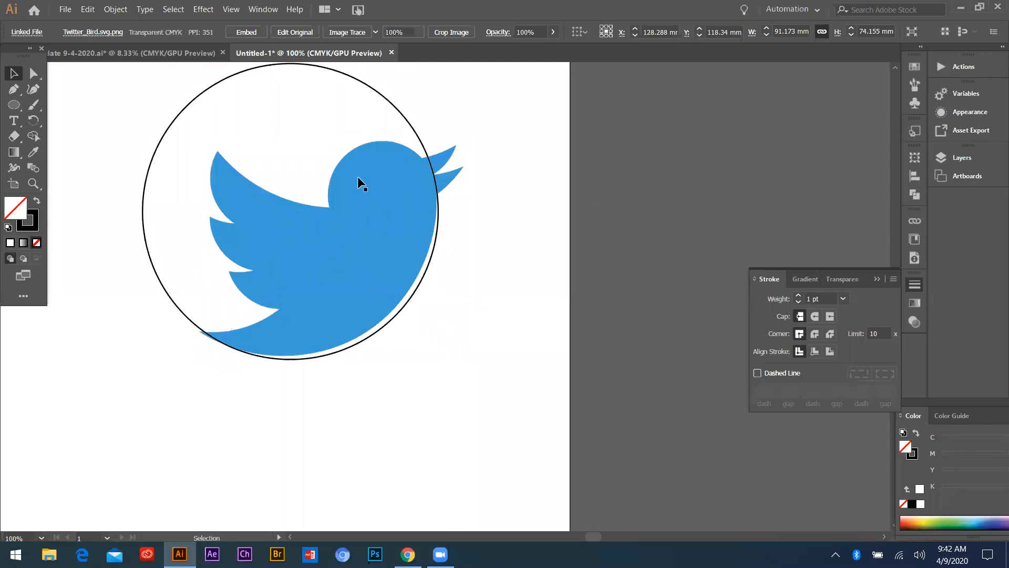
{"action": "scroll", "coordinate": [357, 187], "scroll_direction": "up", "scroll_amount": 1}
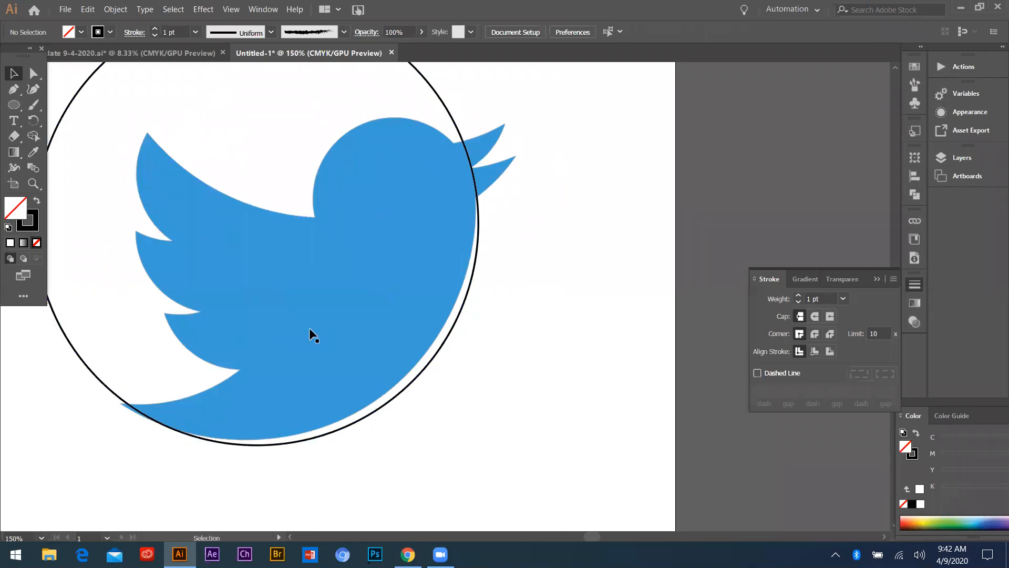
{"action": "scroll", "coordinate": [309, 327], "scroll_direction": "down", "scroll_amount": 1}
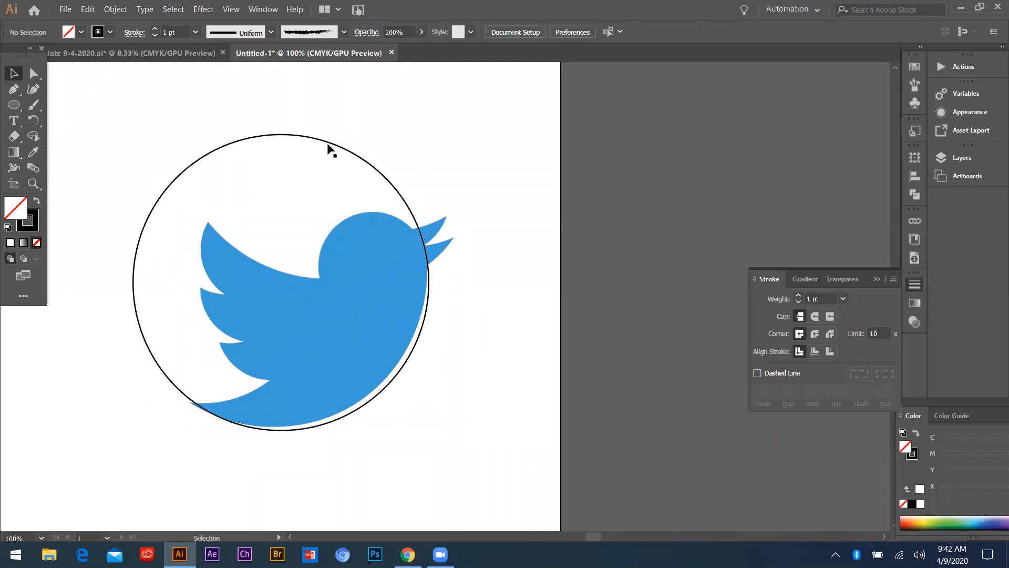
Nudge the bird image in small increments until its belly and tail edge follow the circle's lower right arc
{"action": "mouse_move", "coordinate": [366, 314]}
{"action": "left_mouse_down"}
{"action": "mouse_move", "coordinate": [368, 301]}
{"action": "mouse_move", "coordinate": [373, 313]}
{"action": "left_mouse_up"}
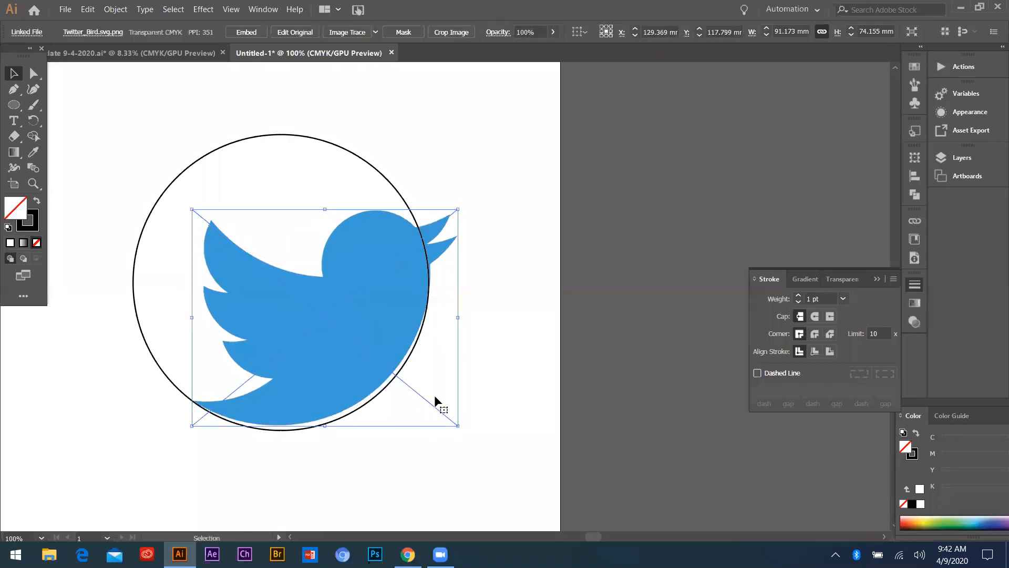
{"action": "key", "text": "Down"}
{"action": "key", "text": "Left"}
{"action": "key", "text": "Right"}
{"action": "key", "text": "Right"}
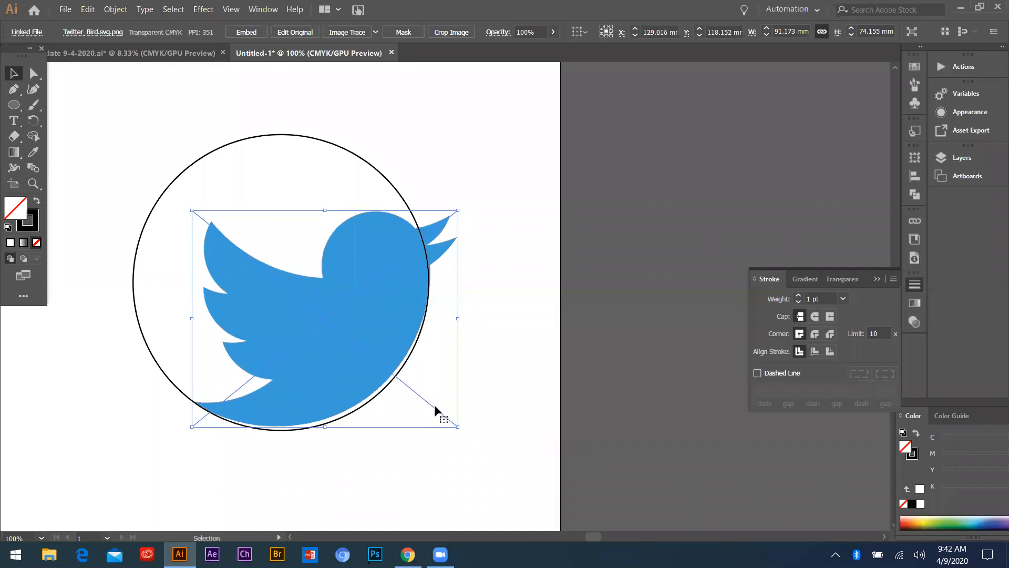
{"action": "key", "text": "Down"}
{"action": "key", "text": "Left"}
{"action": "key", "text": "Down"}
{"action": "key", "text": "Down"}
{"action": "key", "text": "Down"}
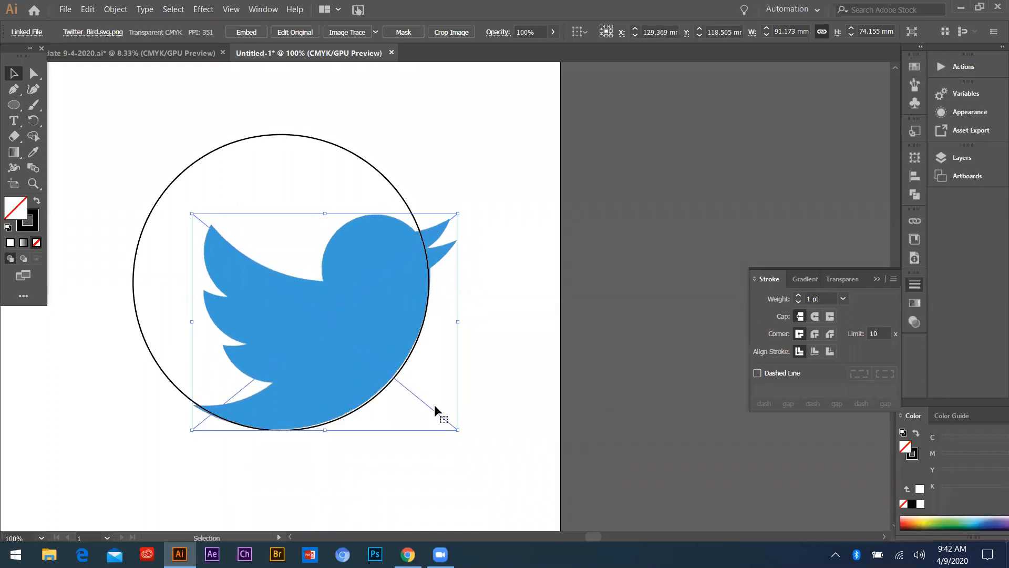
{"action": "key", "text": "Up"}
{"action": "key", "text": "Right"}
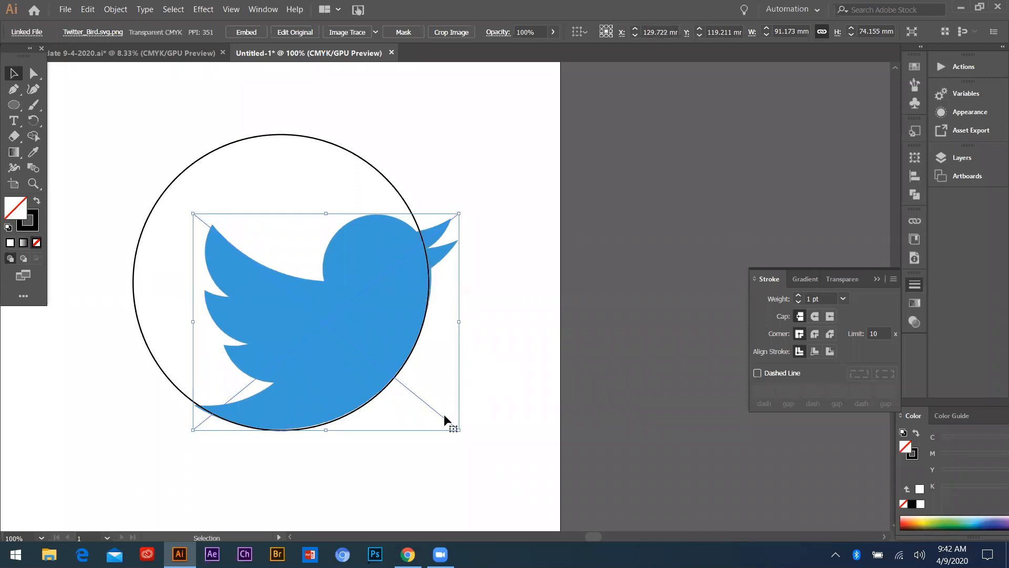
Scale the bird image slightly to about 91.12 × 74.11 mm and shift it back against the circle's lower right arc
{"action": "left_click_drag", "start_coordinate": [458, 428], "coordinate": [460, 431]}
{"action": "left_click", "coordinate": [497, 349]}
{"action": "left_click", "coordinate": [396, 314]}
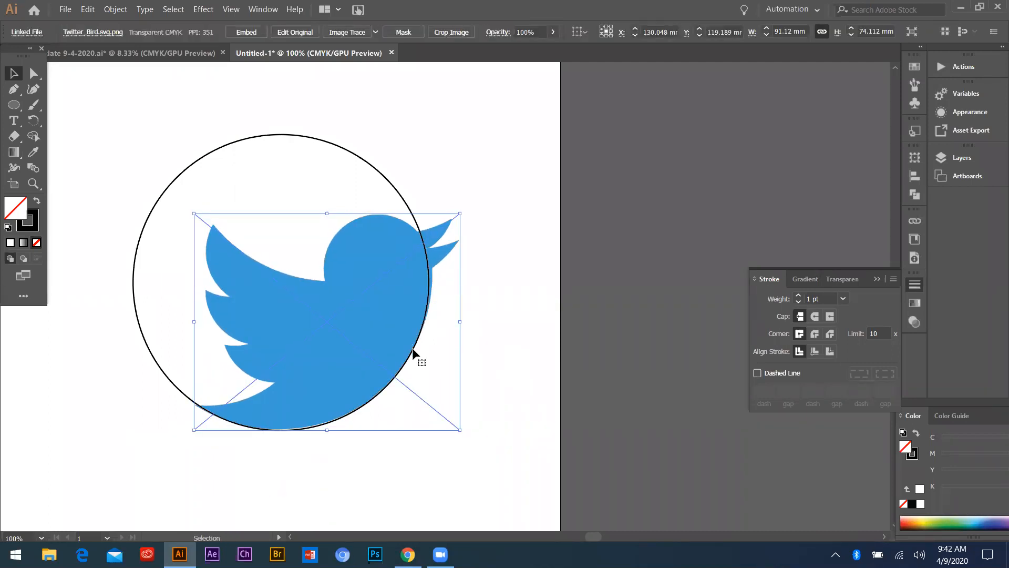
{"action": "left_click", "coordinate": [483, 339]}
{"action": "left_click", "coordinate": [352, 285]}
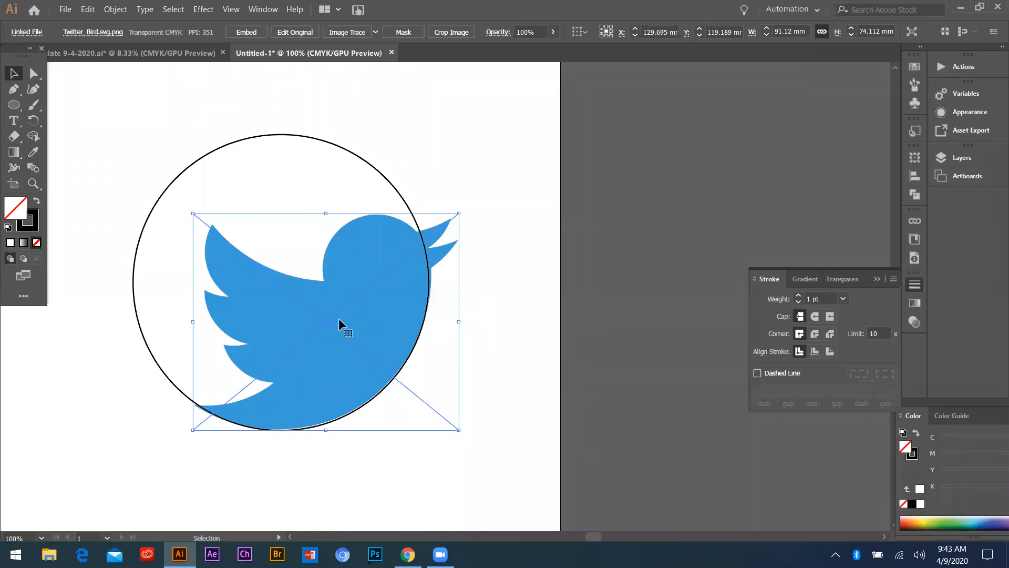
Move the bird image off the circle to compare the shapes, undo that move and clear the selection
{"action": "left_click_drag", "start_coordinate": [313, 326], "coordinate": [597, 265]}
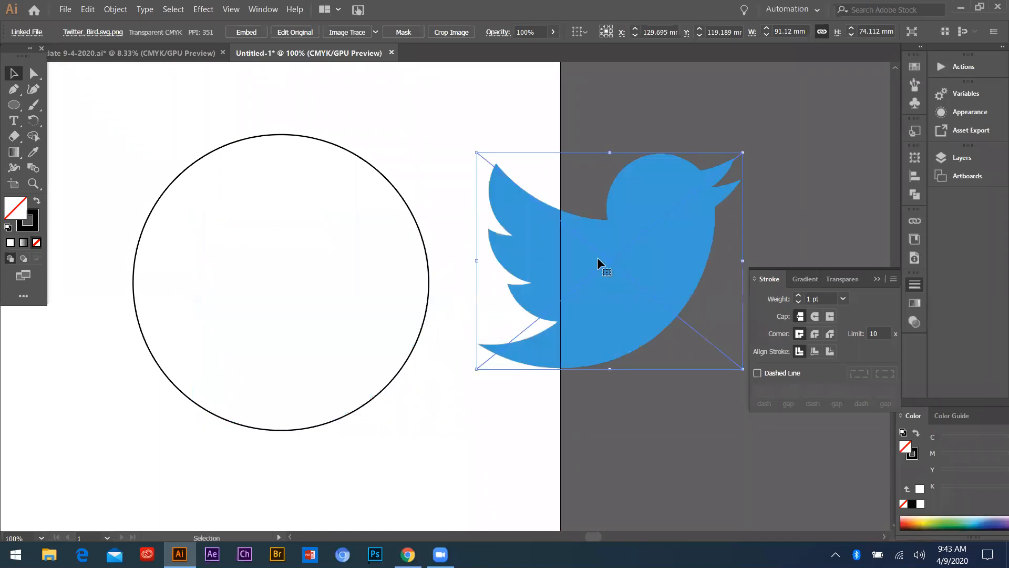
{"action": "key", "text": "ctrl+z"}
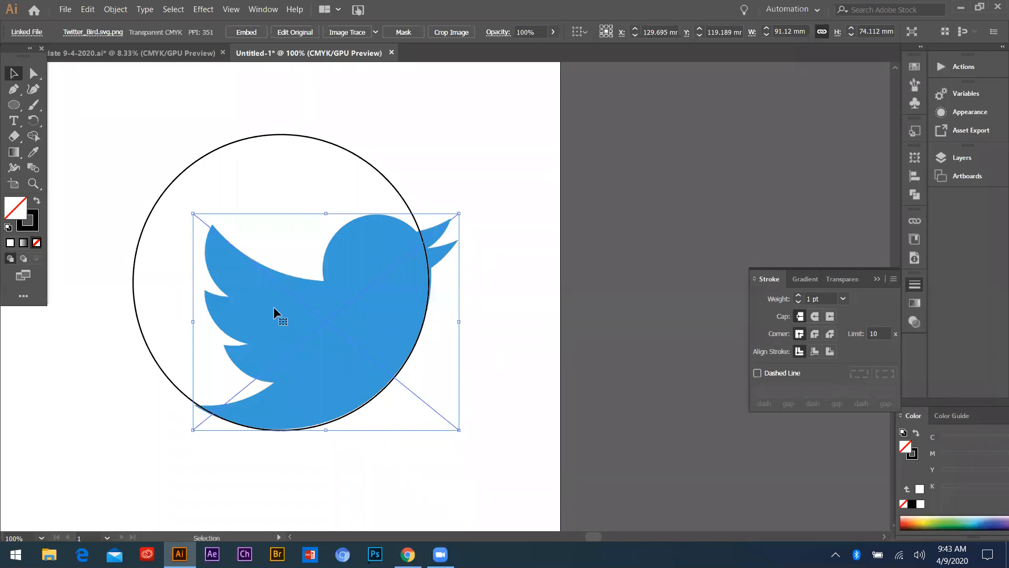
{"action": "key", "text": "a"}
{"action": "key", "text": "ctrl+shift+a"}
{"action": "key", "text": "v"}
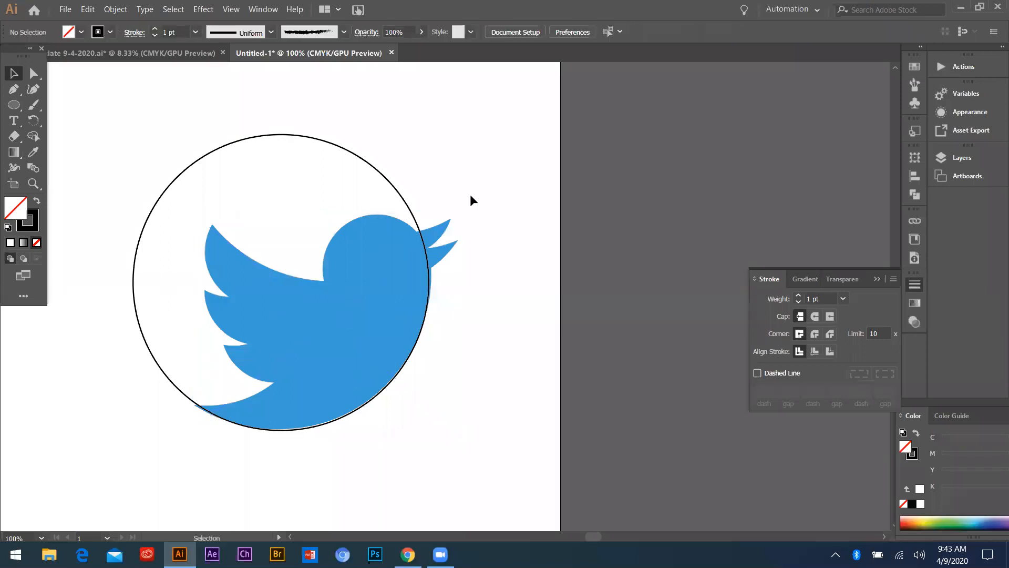
Move the small set of five concentric circles from above the artboard to beside the bird's beak
{"action": "scroll", "coordinate": [241, 319], "scroll_direction": "down", "scroll_amount": 3}
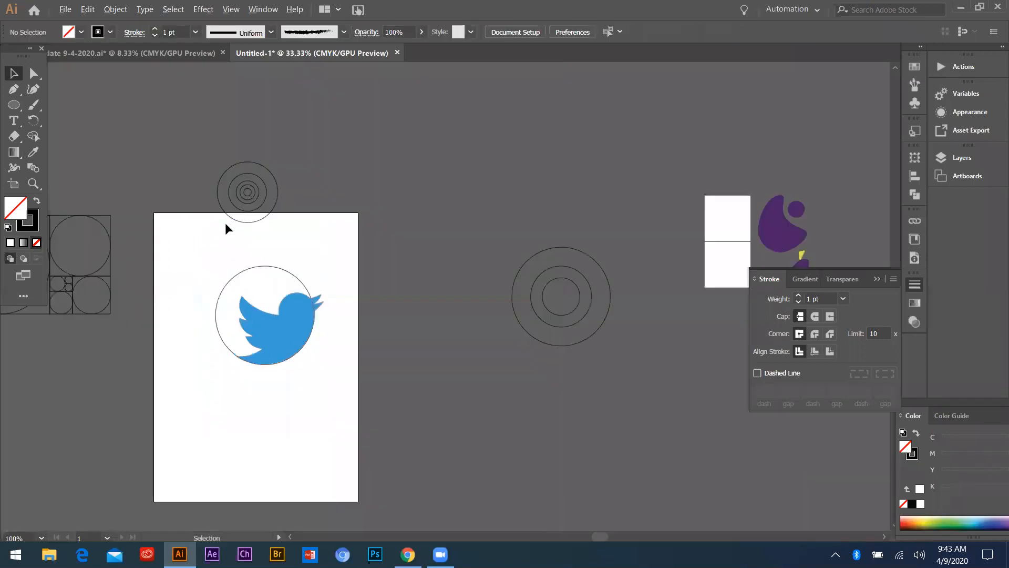
{"action": "left_click_drag", "start_coordinate": [193, 152], "coordinate": [317, 245]}
{"action": "left_click_drag", "start_coordinate": [256, 197], "coordinate": [374, 307]}
{"action": "scroll", "coordinate": [295, 316], "scroll_direction": "up", "scroll_amount": 4}
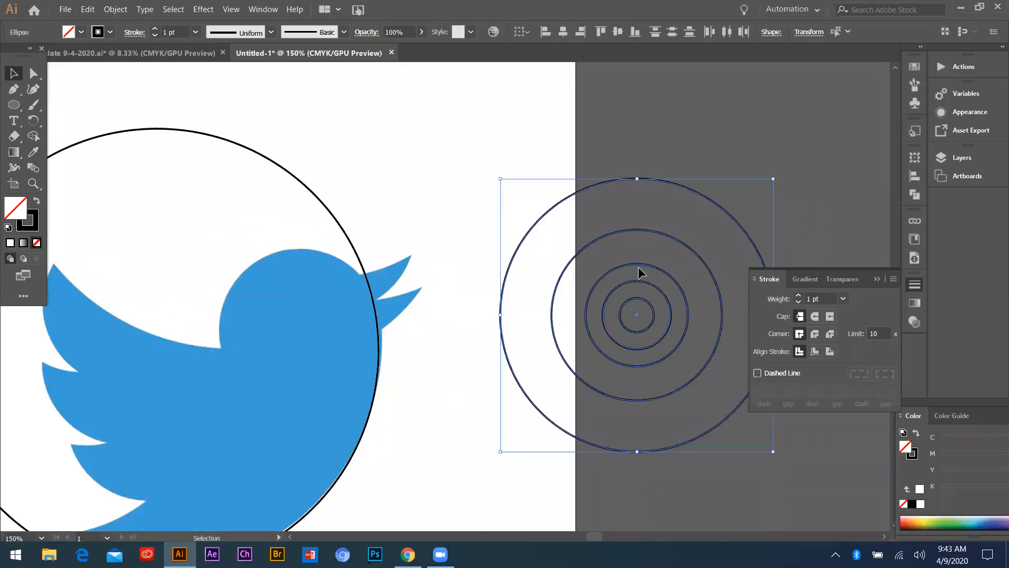
{"action": "left_click", "coordinate": [491, 153]}
{"action": "left_click_drag", "start_coordinate": [259, 305], "coordinate": [307, 118]}
{"action": "scroll", "coordinate": [483, 282], "scroll_direction": "up", "scroll_amount": 1}
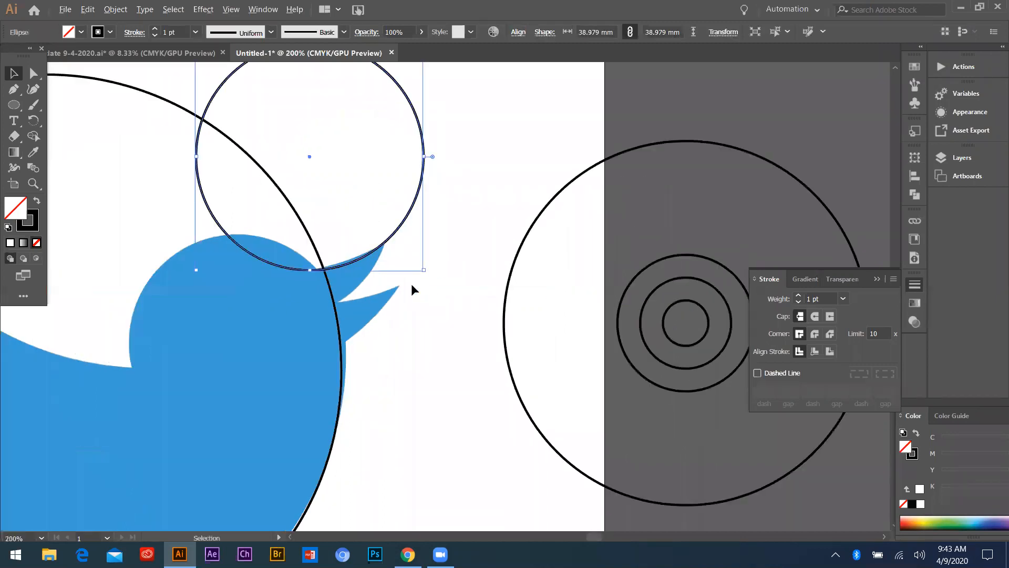
{"action": "scroll", "coordinate": [411, 282], "scroll_direction": "down", "scroll_amount": 1}
{"action": "key", "text": "ctrl+z"}
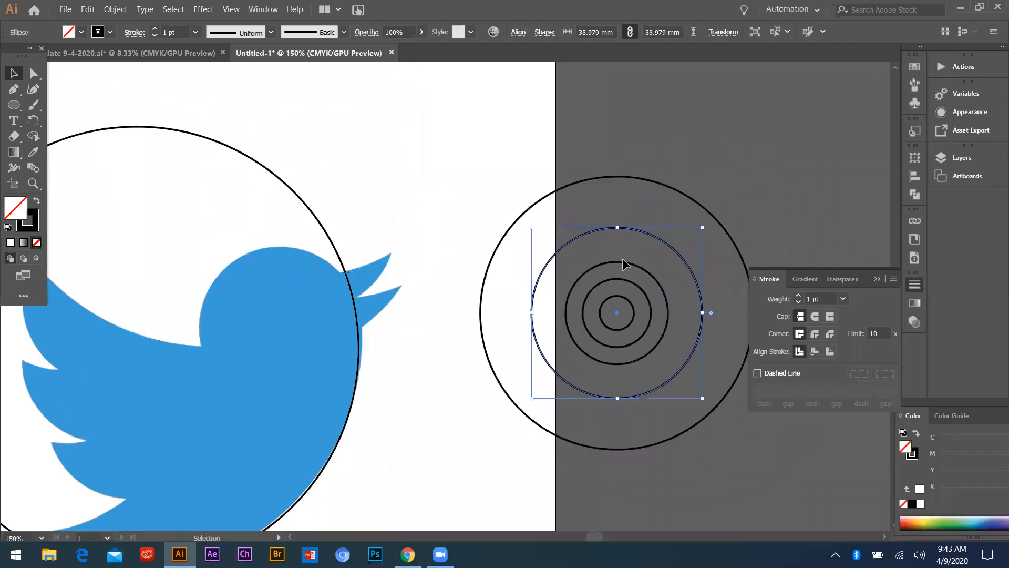
Duplicate the set's 38.98 mm circle and place the copy along the upper edge of the bird's beak
{"action": "mouse_move", "coordinate": [605, 227]}
{"action": "left_mouse_down"}
{"action": "mouse_move", "coordinate": [283, 106]}
{"action": "mouse_move", "coordinate": [327, 100]}
{"action": "mouse_move", "coordinate": [321, 106]}
{"action": "left_mouse_up"}
{"action": "left_click", "coordinate": [413, 395]}
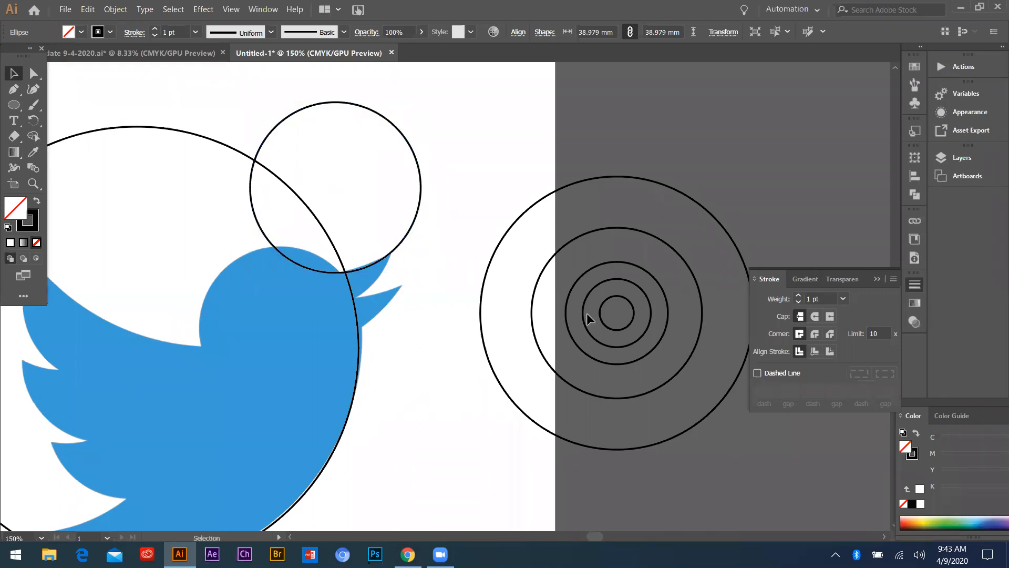
{"action": "left_click_drag", "start_coordinate": [593, 232], "coordinate": [503, 156]}
{"action": "key", "text": "ctrl+z"}
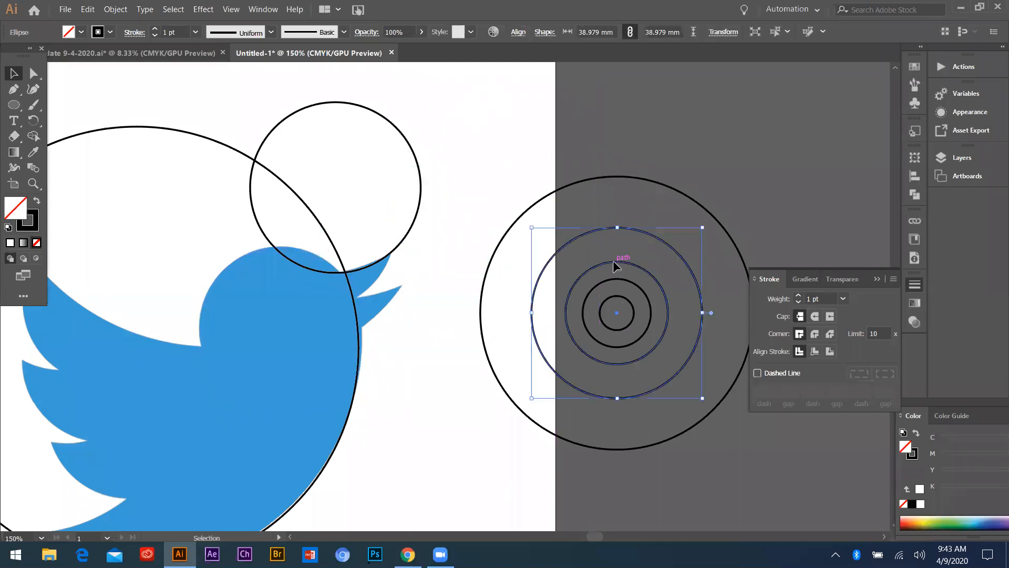
{"action": "left_click_drag", "start_coordinate": [612, 260], "coordinate": [794, 66]}
{"action": "key", "text": "ctrl+z"}
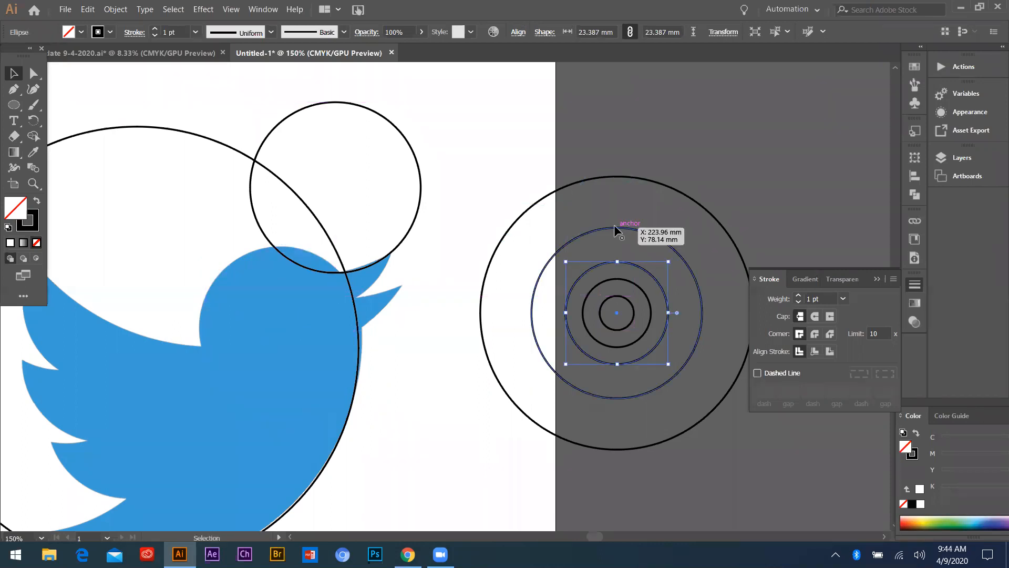
{"action": "left_click_drag", "start_coordinate": [609, 178], "coordinate": [270, 250]}
{"action": "key", "text": "ctrl+z"}
Move the set's 38.98 mm circle onto the bird's head and scale it proportionally to about 37.77 mm
{"action": "left_click_drag", "start_coordinate": [604, 230], "coordinate": [266, 245]}
{"action": "key", "text": "Down"}
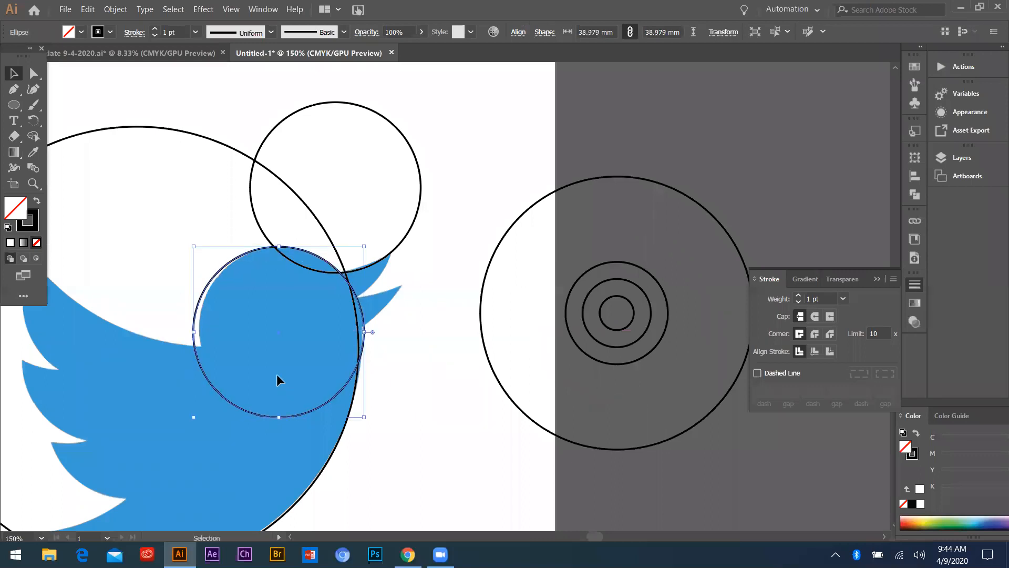
{"action": "key", "text": "Up"}
{"action": "key", "text": "Up"}
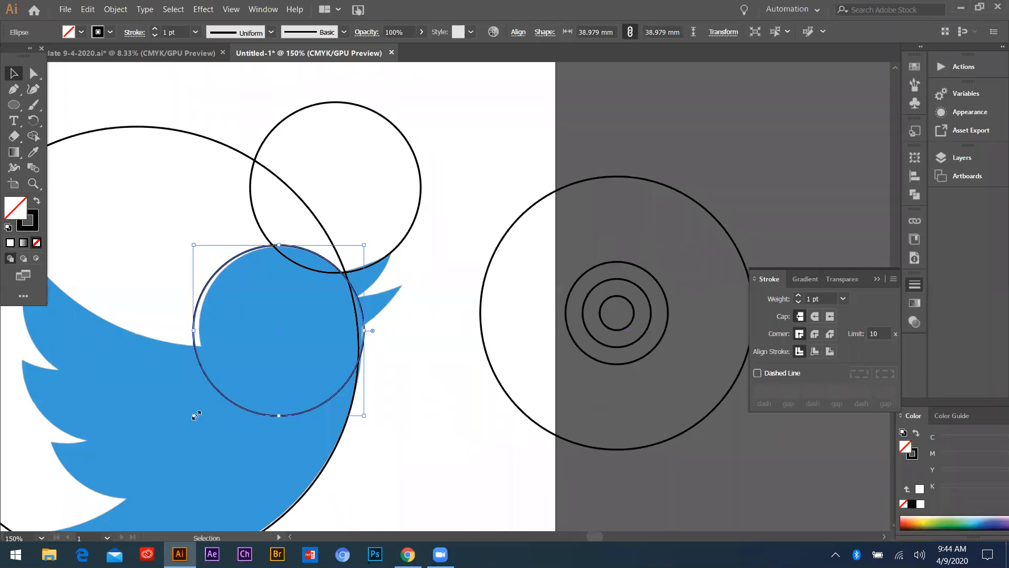
{"action": "left_click_drag", "start_coordinate": [195, 415], "coordinate": [198, 409]}
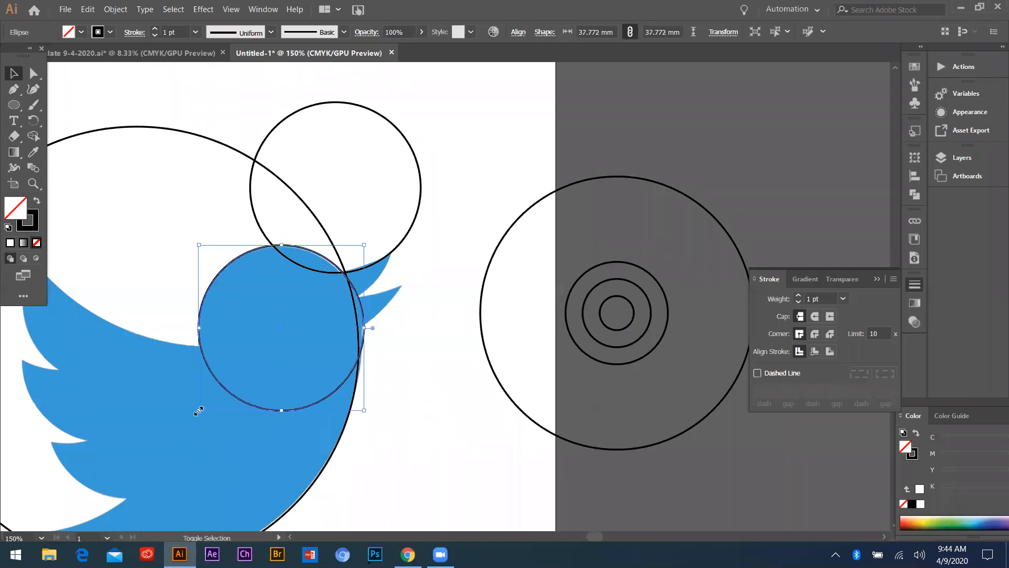
{"action": "left_click", "coordinate": [440, 450]}
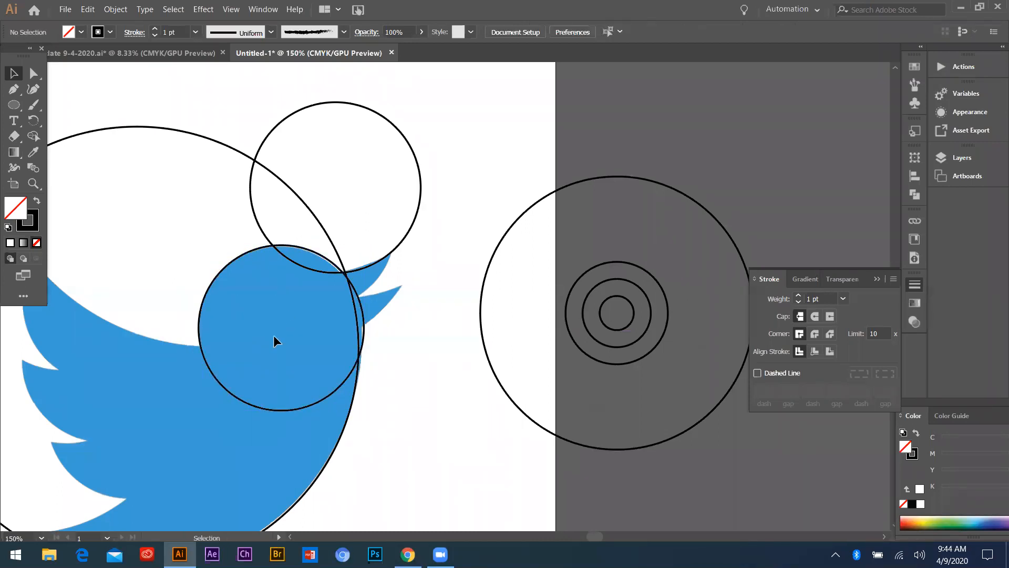
Nudge the head circle in small increments until it follows the head's outline, and deselect it
{"action": "left_click", "coordinate": [288, 411]}
{"action": "left_click_drag", "start_coordinate": [288, 408], "coordinate": [287, 409]}
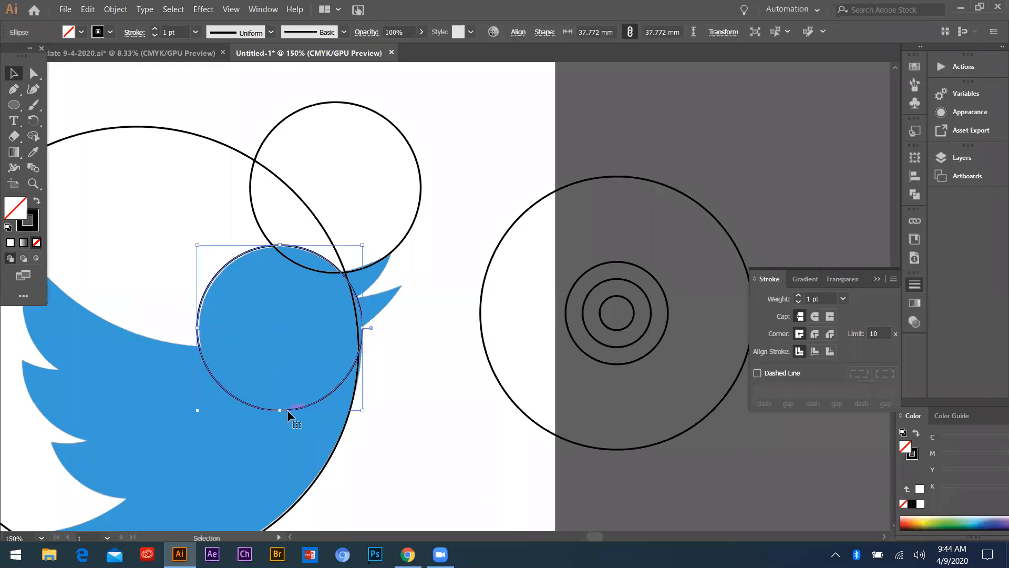
{"action": "key", "text": "Right"}
{"action": "key", "text": "Down"}
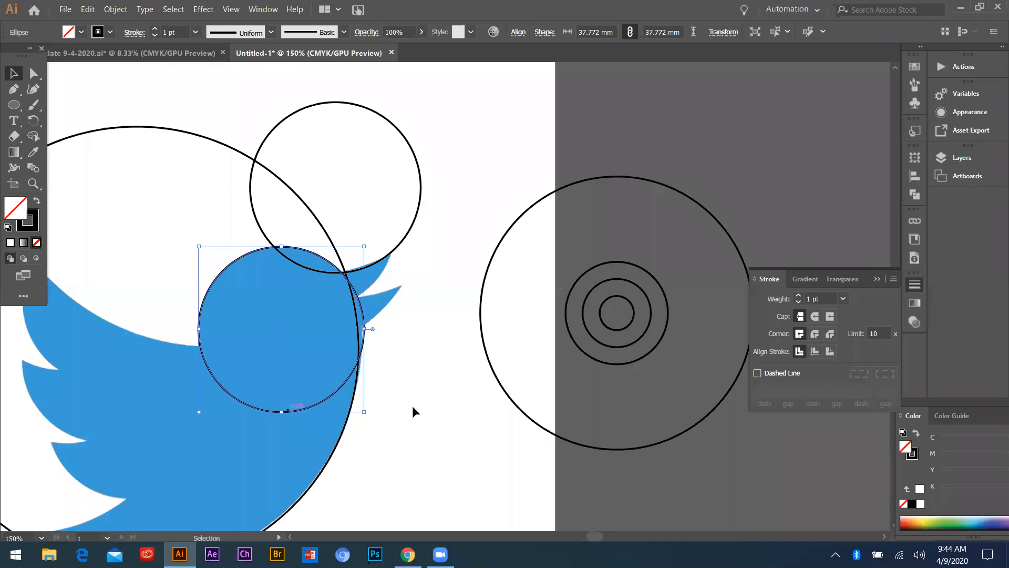
{"action": "left_click", "coordinate": [304, 327]}
Duplicate the smallest concentric circle, about 7.8 mm, and place the copy across the upper edge of the set's outer circle
{"action": "scroll", "coordinate": [332, 302], "scroll_direction": "down", "scroll_amount": 2}
{"action": "scroll", "coordinate": [362, 314], "scroll_direction": "up", "scroll_amount": 2}
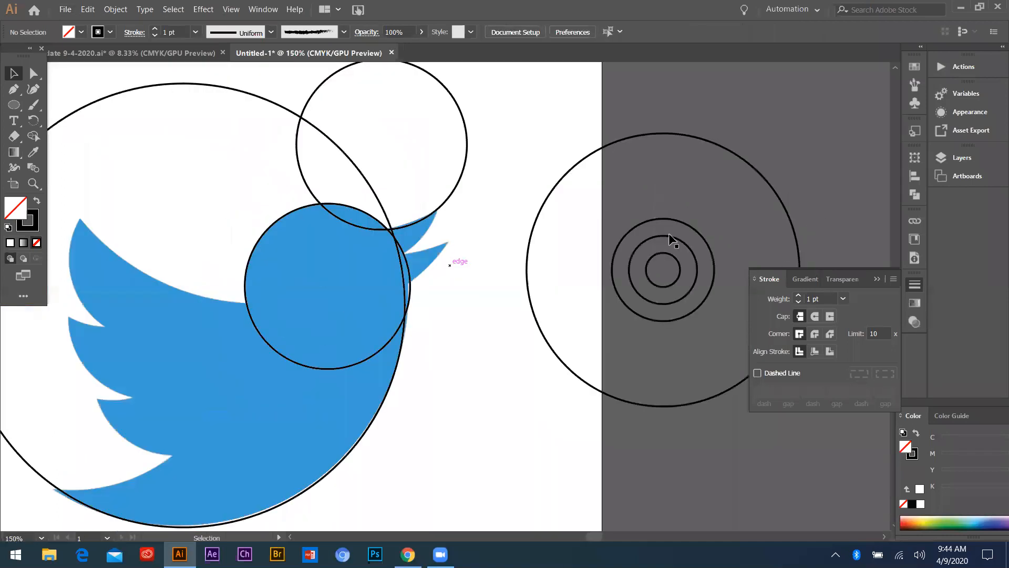
{"action": "left_click_drag", "start_coordinate": [655, 254], "coordinate": [701, 116]}
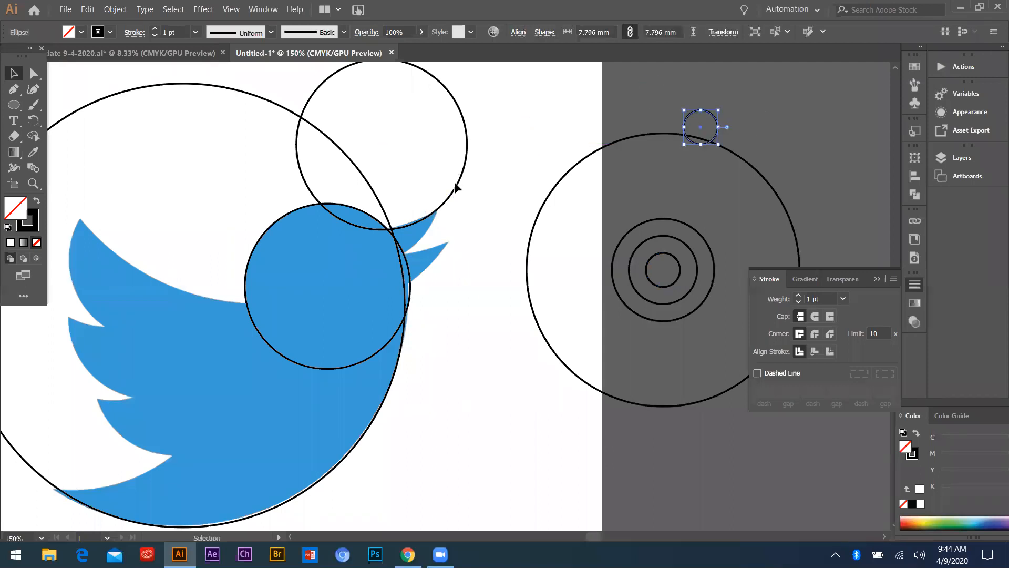
Duplicate the 38.98 mm beak circle three times and fit the copies to the remaining edges of the two beak halves
{"action": "left_click_drag", "start_coordinate": [461, 189], "coordinate": [435, 225]}
{"action": "left_click", "coordinate": [415, 128]}
{"action": "left_click_drag", "start_coordinate": [428, 135], "coordinate": [507, 148]}
{"action": "scroll", "coordinate": [463, 213], "scroll_direction": "up", "scroll_amount": 2}
{"action": "scroll", "coordinate": [443, 249], "scroll_direction": "up", "scroll_amount": 2}
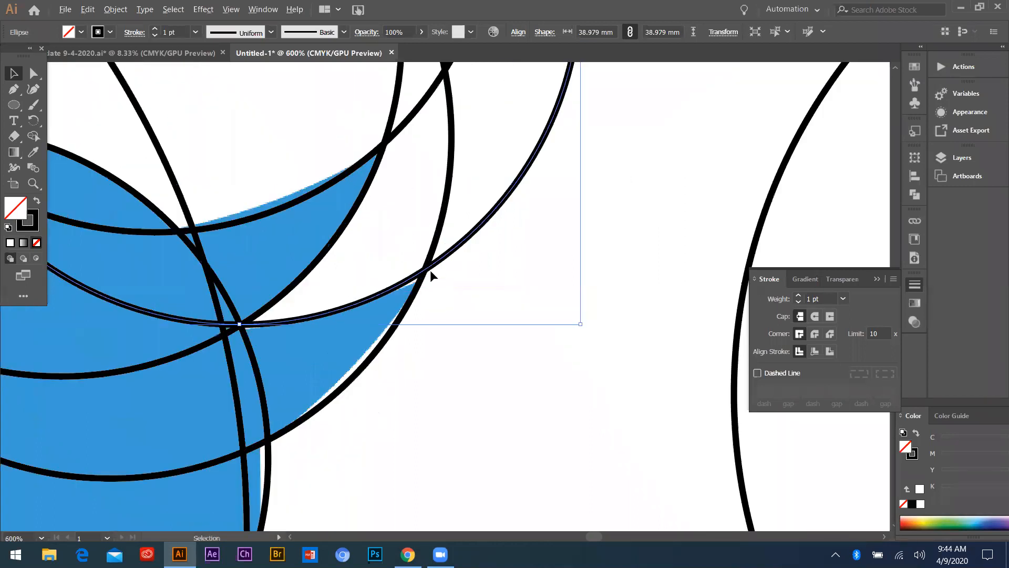
{"action": "left_click_drag", "start_coordinate": [430, 265], "coordinate": [426, 269]}
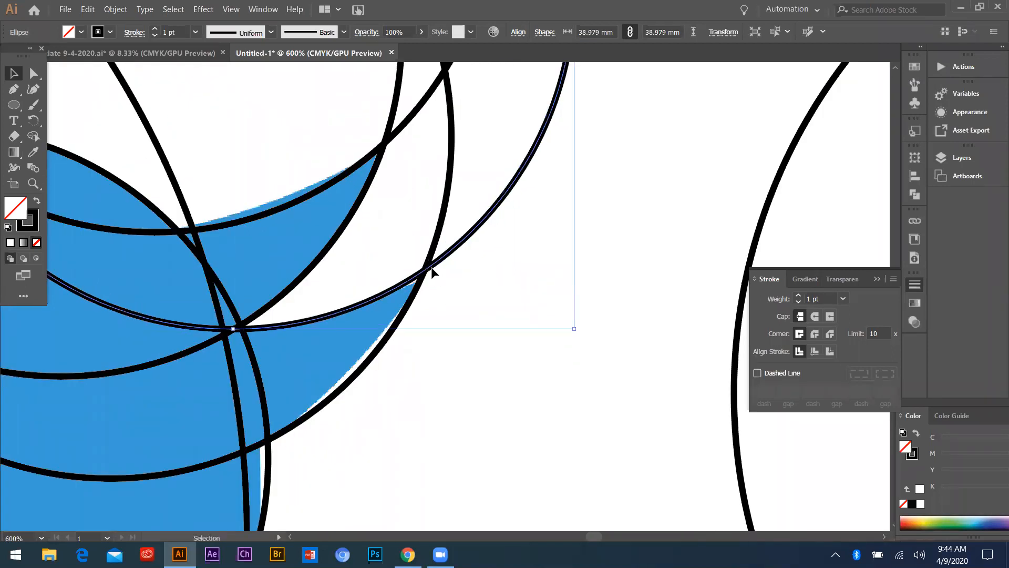
{"action": "scroll", "coordinate": [427, 349], "scroll_direction": "down", "scroll_amount": 4}
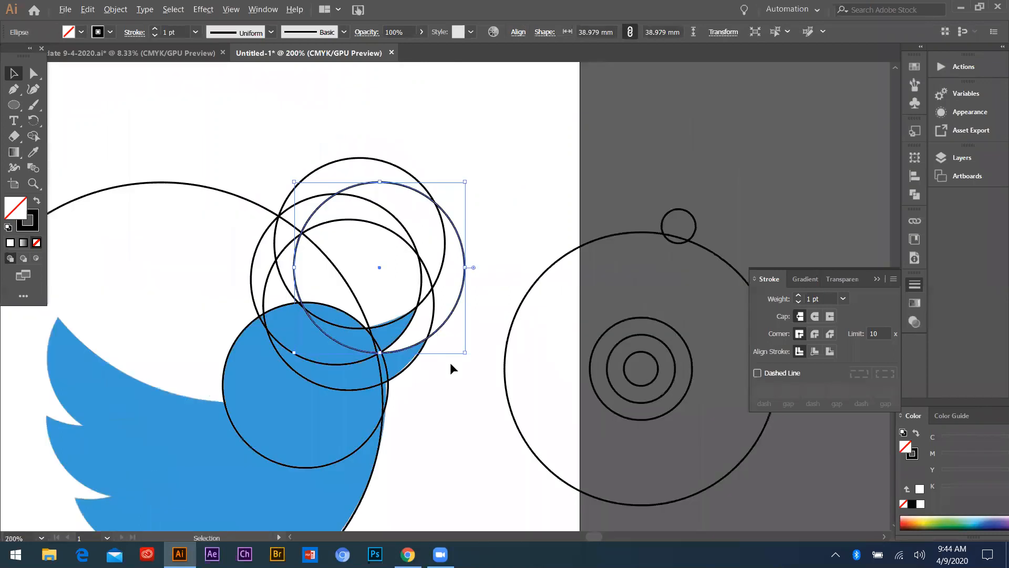
{"action": "scroll", "coordinate": [450, 362], "scroll_direction": "down", "scroll_amount": 1}
{"action": "left_click", "coordinate": [323, 303]}
Try a copy of the small set's 62.37 mm outer circle against the wing's long upper edge
{"action": "scroll", "coordinate": [319, 295], "scroll_direction": "down", "scroll_amount": 2}
{"action": "scroll", "coordinate": [307, 288], "scroll_direction": "down", "scroll_amount": 1}
{"action": "scroll", "coordinate": [315, 271], "scroll_direction": "up", "scroll_amount": 1}
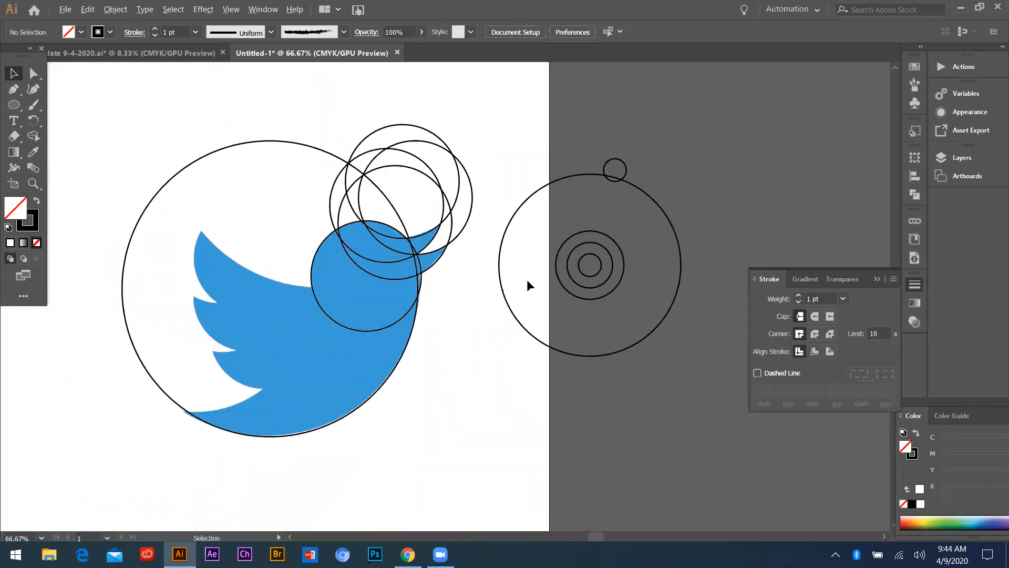
{"action": "scroll", "coordinate": [546, 273], "scroll_direction": "up", "scroll_amount": 2}
{"action": "scroll", "coordinate": [582, 246], "scroll_direction": "down", "scroll_amount": 2}
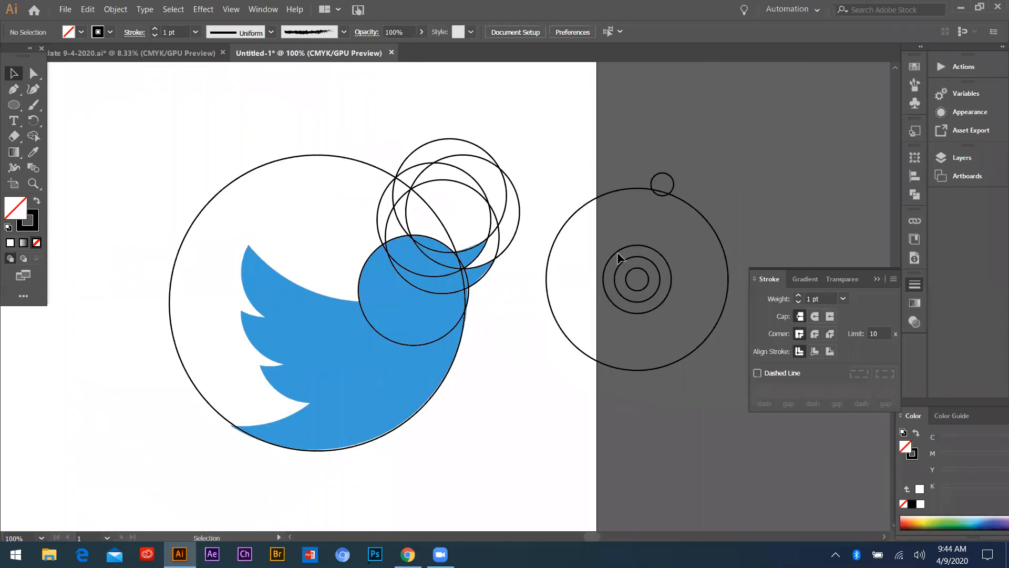
{"action": "left_click_drag", "start_coordinate": [617, 252], "coordinate": [415, 143]}
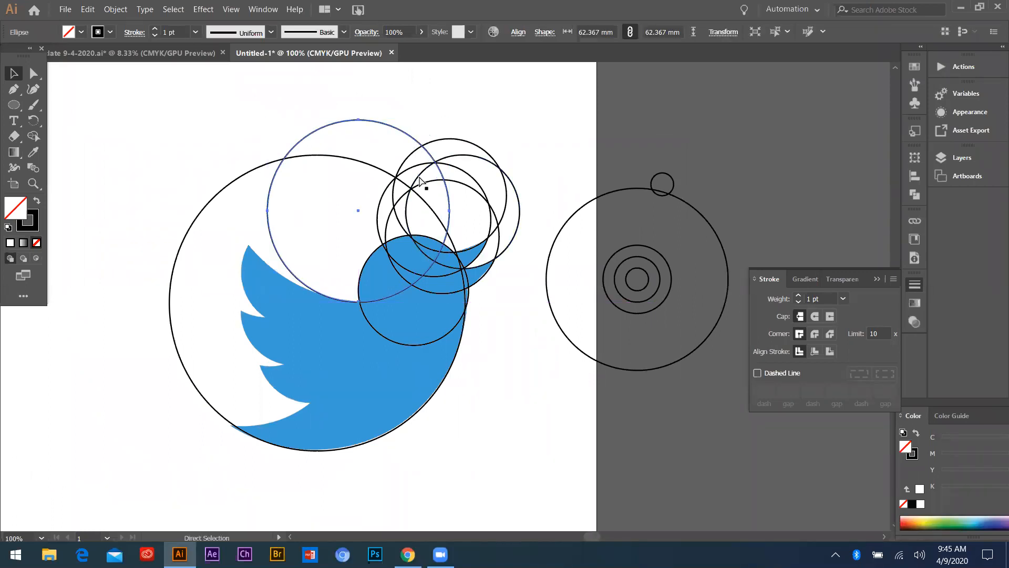
Duplicate the 101.35 mm body circle, fit the copy along the wing's long upper edge, and deselect it
{"action": "left_click_drag", "start_coordinate": [345, 158], "coordinate": [374, 31]}
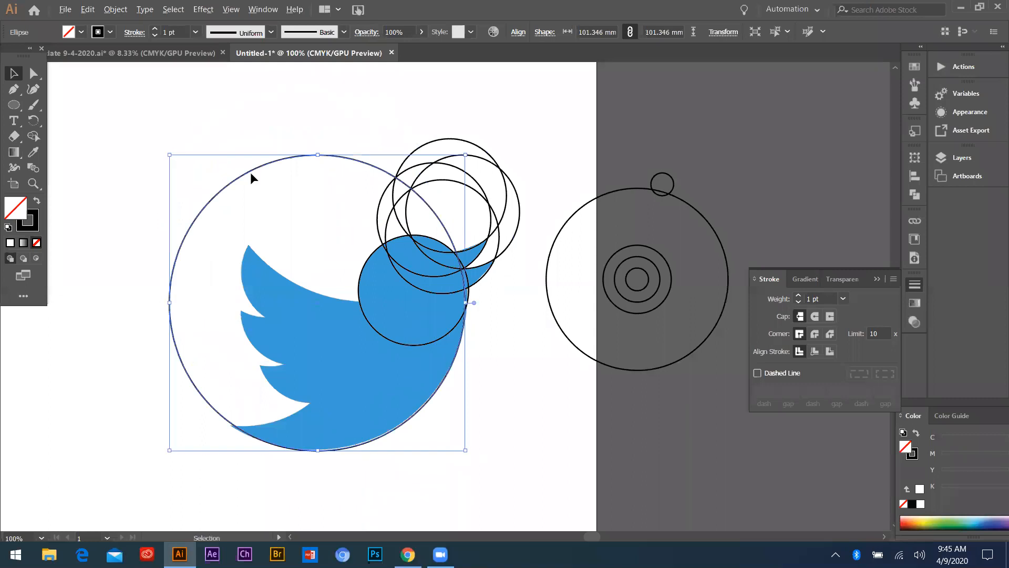
{"action": "scroll", "coordinate": [252, 178], "scroll_direction": "down", "scroll_amount": 2}
{"action": "scroll", "coordinate": [274, 234], "scroll_direction": "up", "scroll_amount": 2}
{"action": "left_click_drag", "start_coordinate": [258, 253], "coordinate": [304, 104]}
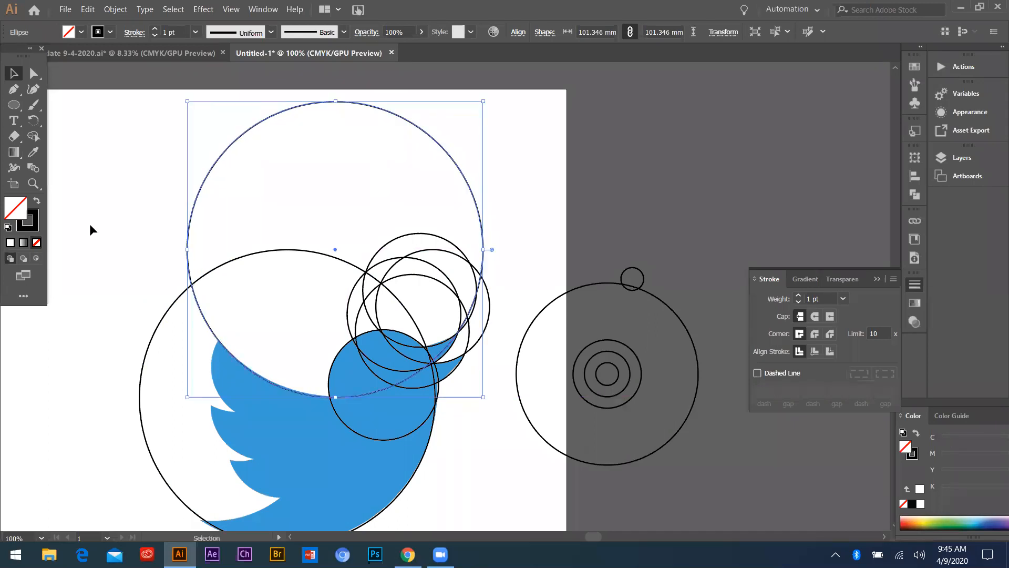
{"action": "left_click", "coordinate": [108, 238]}
Try a copy of the 62.37 mm circle against the outer curve of the top wing feather, and undo it
{"action": "scroll", "coordinate": [301, 298], "scroll_direction": "down", "scroll_amount": 4}
{"action": "scroll", "coordinate": [264, 333], "scroll_direction": "down", "scroll_amount": 2}
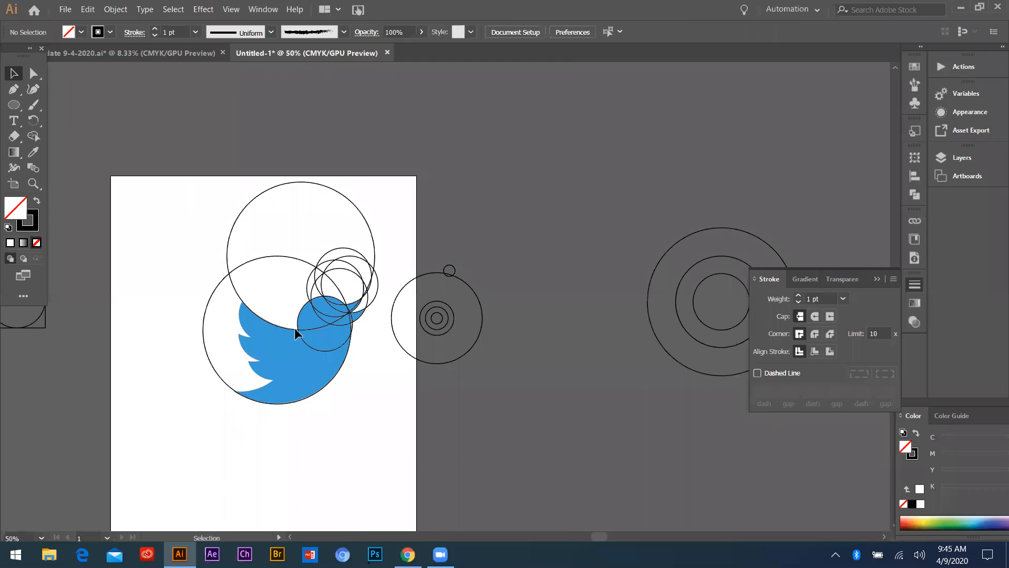
{"action": "scroll", "coordinate": [264, 332], "scroll_direction": "up", "scroll_amount": 3}
{"action": "scroll", "coordinate": [262, 321], "scroll_direction": "down", "scroll_amount": 1}
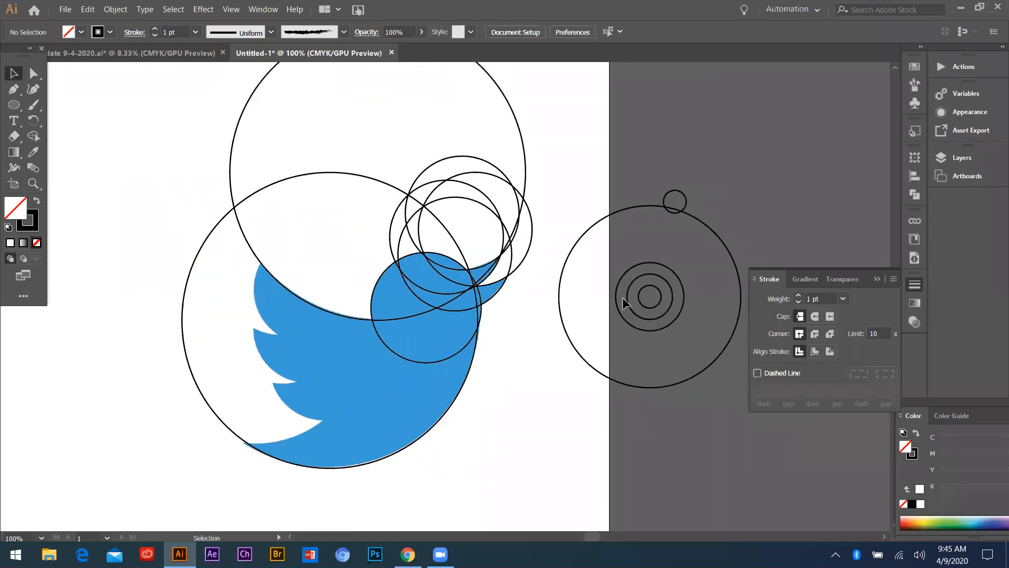
{"action": "left_click_drag", "start_coordinate": [562, 323], "coordinate": [260, 315]}
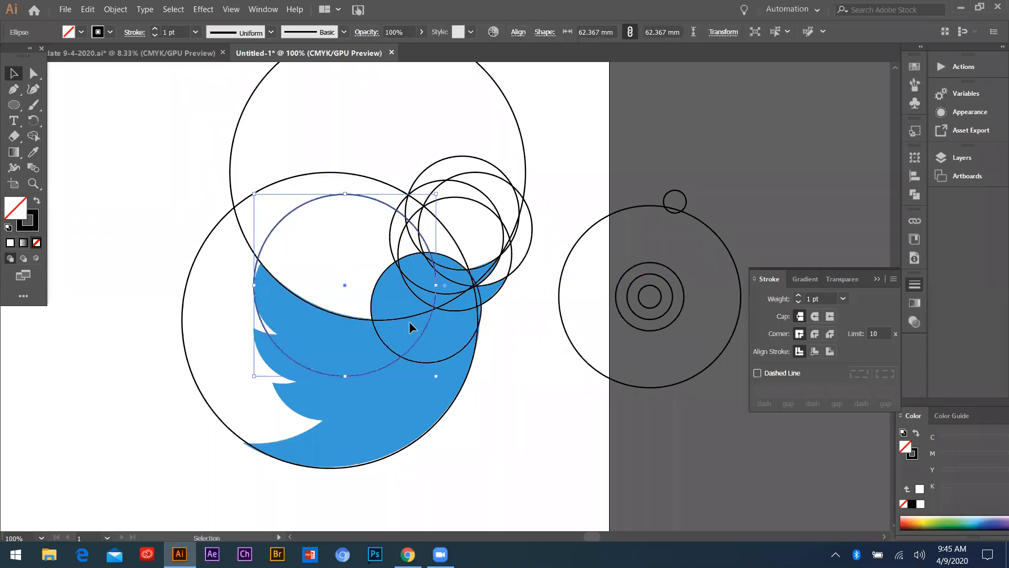
{"action": "key", "text": "ctrl+z"}
Duplicate a 38.98 mm beak circle and nudge the copy against the outer curve of the top wing feather
{"action": "left_click_drag", "start_coordinate": [455, 161], "coordinate": [301, 239]}
{"action": "left_click_drag", "start_coordinate": [268, 390], "coordinate": [267, 389]}
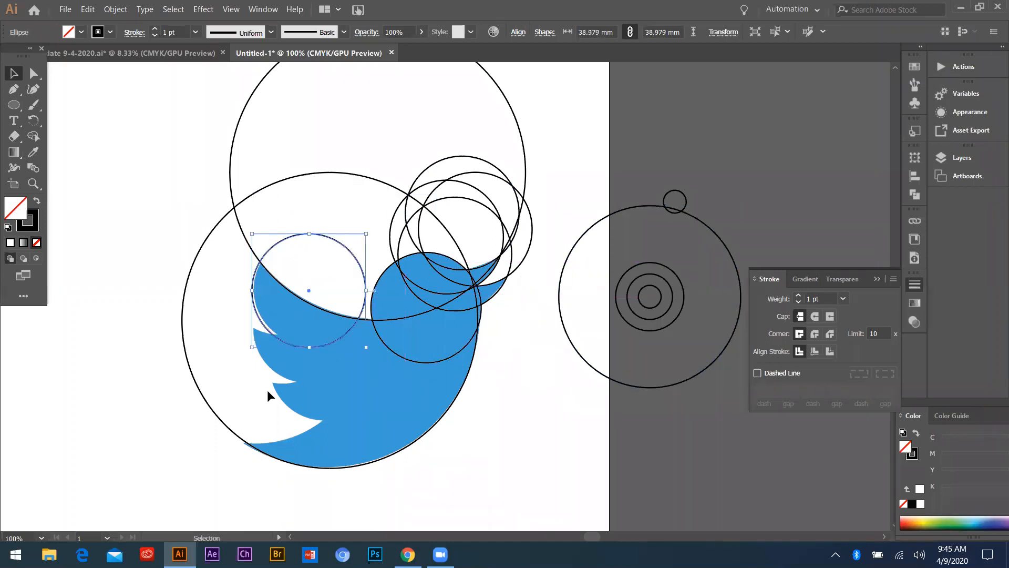
{"action": "key", "text": "Right"}
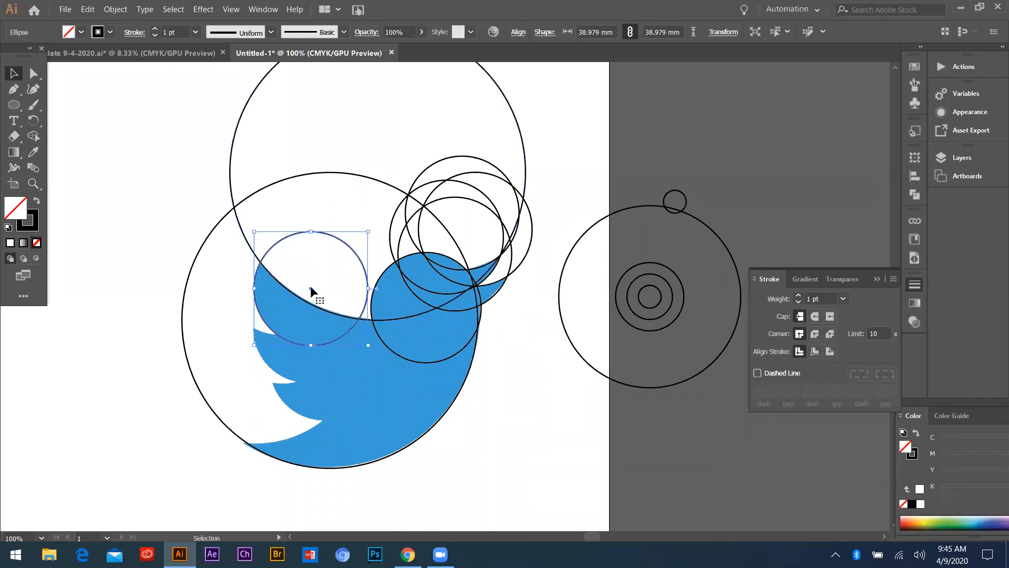
Duplicate the top feather's circle onto the outer curves of the middle and bottom wing feathers
{"action": "left_click_drag", "start_coordinate": [310, 285], "coordinate": [325, 363]}
{"action": "left_click", "coordinate": [285, 336]}
{"action": "scroll", "coordinate": [284, 337], "scroll_direction": "up", "scroll_amount": 2}
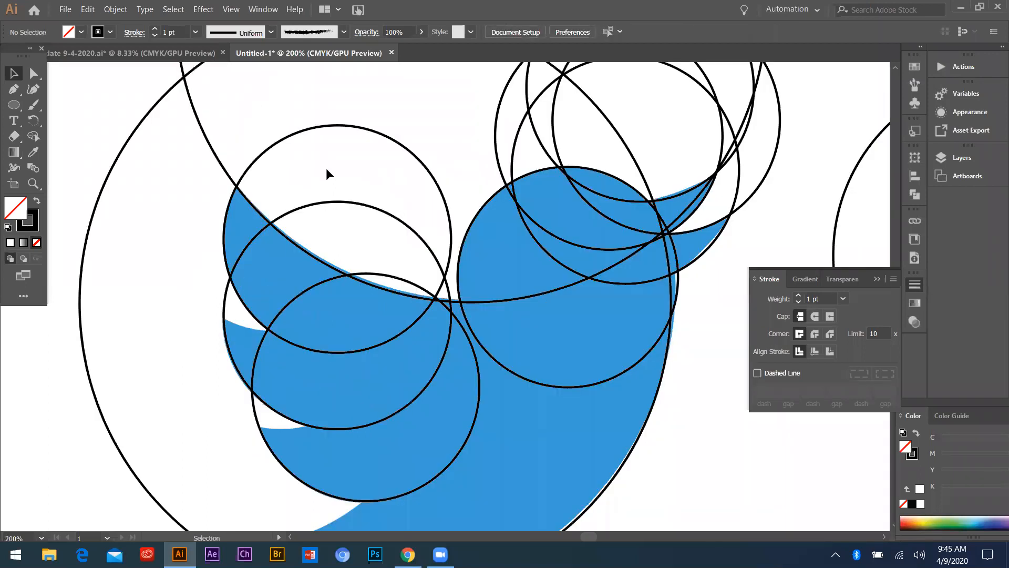
Place two more copies of the feather circle along the short upper edges of the middle and bottom wing feathers
{"action": "scroll", "coordinate": [322, 215], "scroll_direction": "down", "scroll_amount": 1}
{"action": "left_click_drag", "start_coordinate": [323, 224], "coordinate": [284, 223]}
{"action": "scroll", "coordinate": [203, 282], "scroll_direction": "down", "scroll_amount": 2}
{"action": "scroll", "coordinate": [237, 263], "scroll_direction": "down", "scroll_amount": 2}
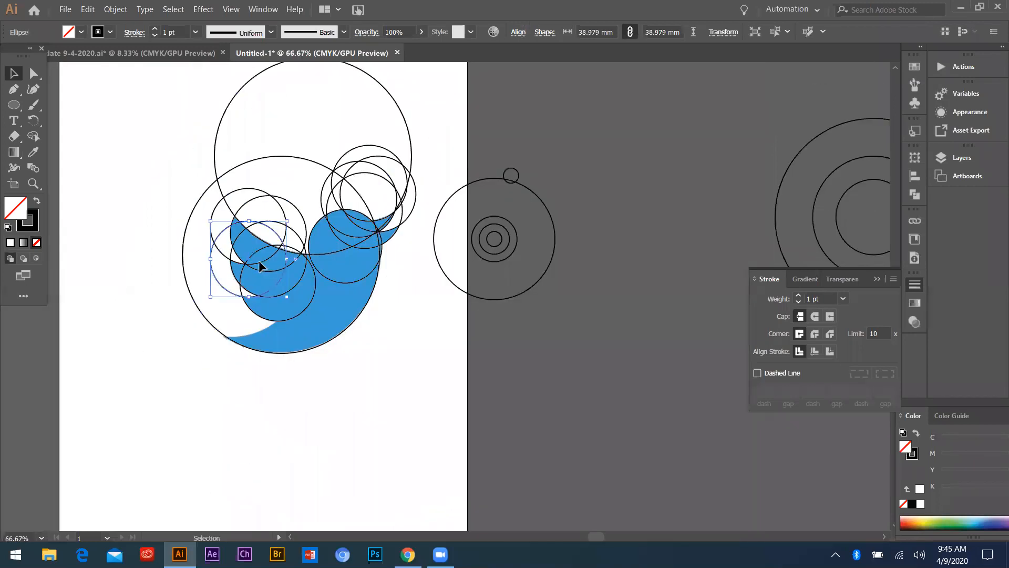
Try the feather circle against the concave edge between the bottom wing feather and the tail, and undo it
{"action": "scroll", "coordinate": [259, 260], "scroll_direction": "down", "scroll_amount": 1}
{"action": "scroll", "coordinate": [258, 260], "scroll_direction": "up", "scroll_amount": 2}
{"action": "left_click_drag", "start_coordinate": [278, 277], "coordinate": [242, 366]}
{"action": "key", "text": "ctrl+z"}
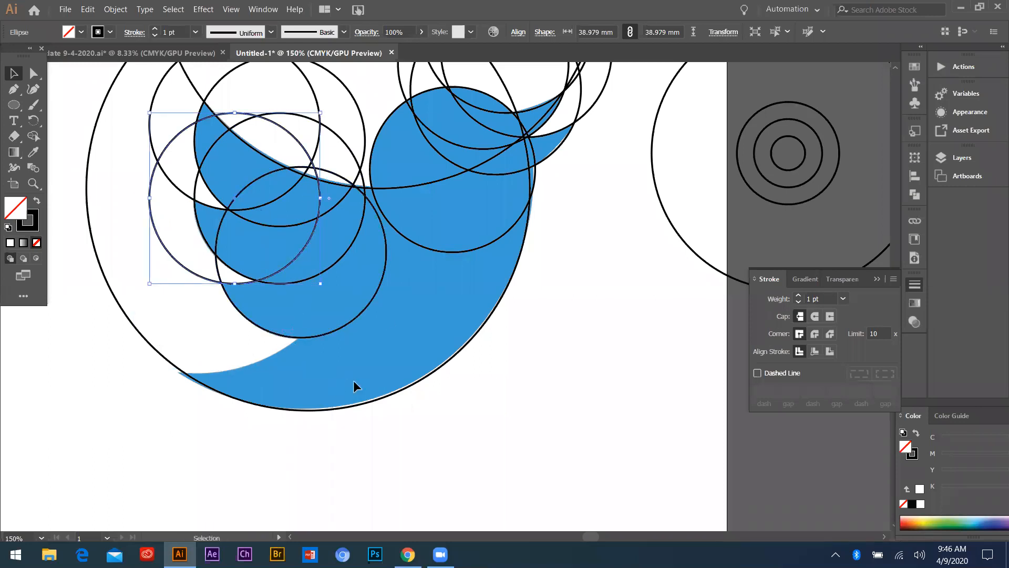
Place a copy of the larger reference circle along the concave edge between the bottom wing feather and the tail
{"action": "scroll", "coordinate": [353, 380], "scroll_direction": "down", "scroll_amount": 1}
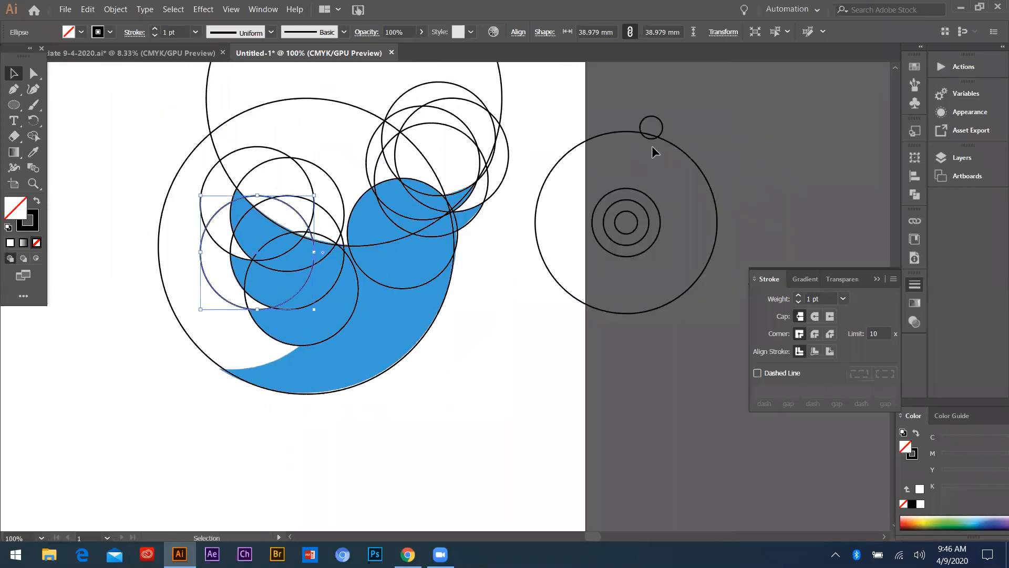
{"action": "left_click_drag", "start_coordinate": [222, 194], "coordinate": [188, 217]}
{"action": "left_click", "coordinate": [250, 238]}
{"action": "scroll", "coordinate": [257, 250], "scroll_direction": "down", "scroll_amount": 4}
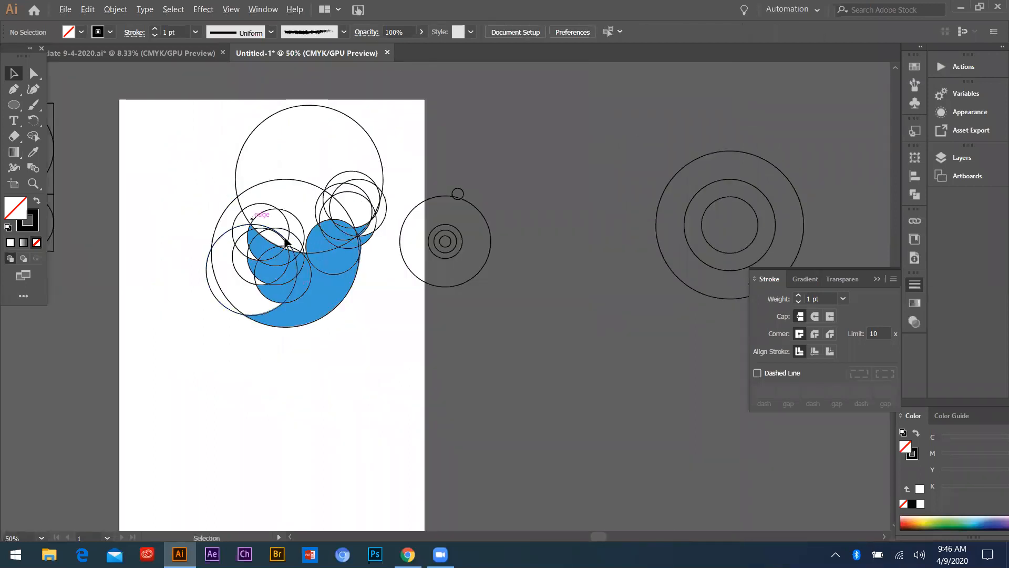
Move the smaller set of reference circles beside the artboard farther away from the bird, and deselect it
{"action": "scroll", "coordinate": [363, 223], "scroll_direction": "up", "scroll_amount": 2}
{"action": "left_click", "coordinate": [399, 271]}
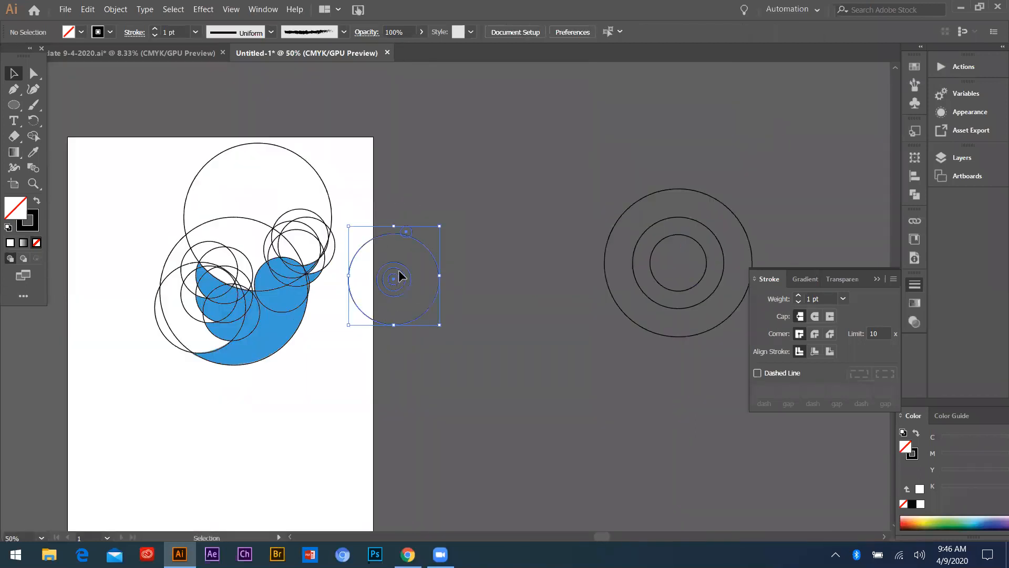
{"action": "left_click_drag", "start_coordinate": [399, 271], "coordinate": [573, 143]}
{"action": "left_click", "coordinate": [671, 154]}
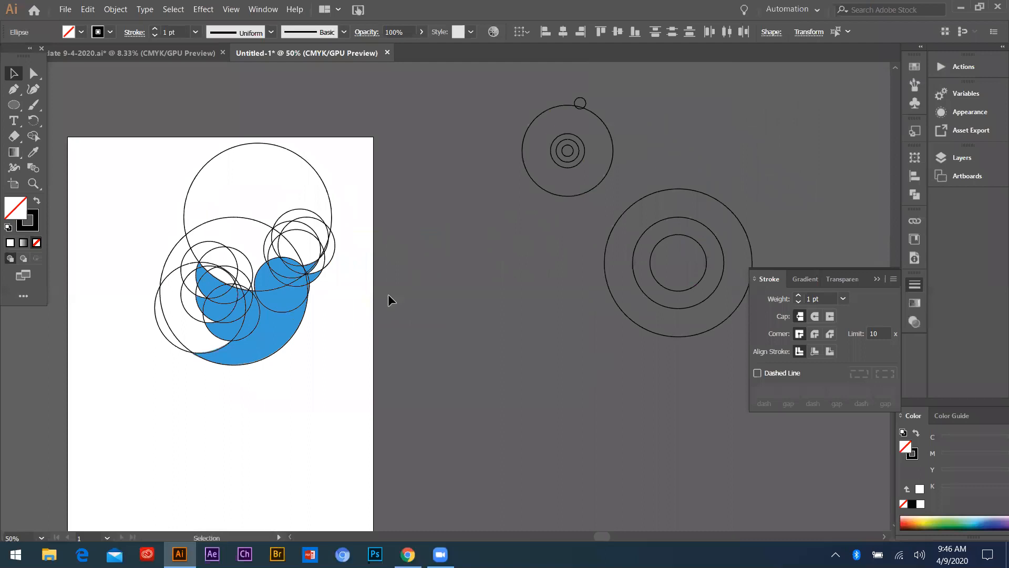
Select all the construction circles placed over the bird on the artboard
{"action": "scroll", "coordinate": [452, 346], "scroll_direction": "down", "scroll_amount": 2}
{"action": "scroll", "coordinate": [371, 314], "scroll_direction": "up", "scroll_amount": 4}
{"action": "scroll", "coordinate": [499, 273], "scroll_direction": "down", "scroll_amount": 1}
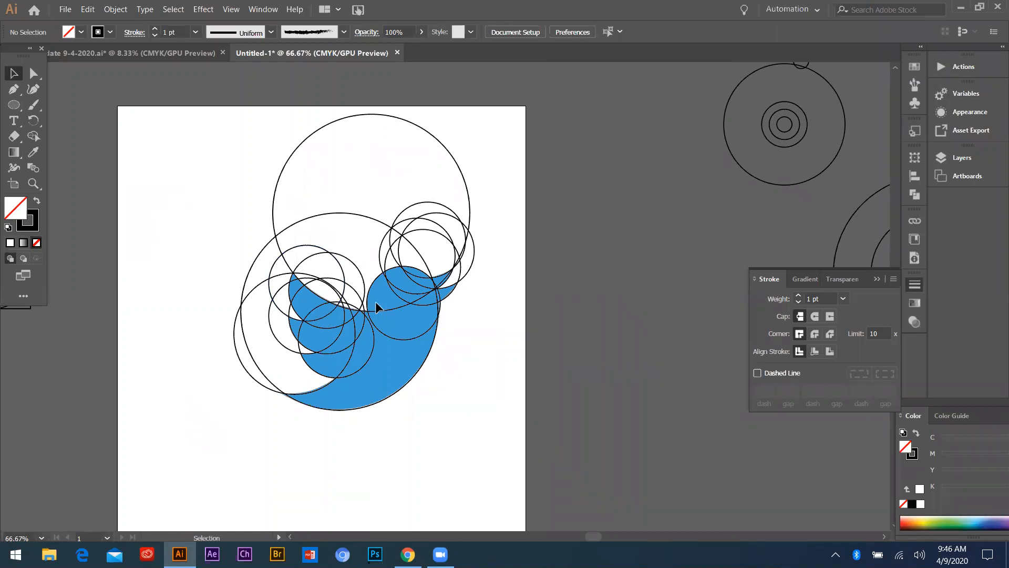
{"action": "scroll", "coordinate": [376, 301], "scroll_direction": "up", "scroll_amount": 1}
{"action": "scroll", "coordinate": [354, 294], "scroll_direction": "down", "scroll_amount": 1}
{"action": "left_click_drag", "start_coordinate": [185, 115], "coordinate": [500, 439]}
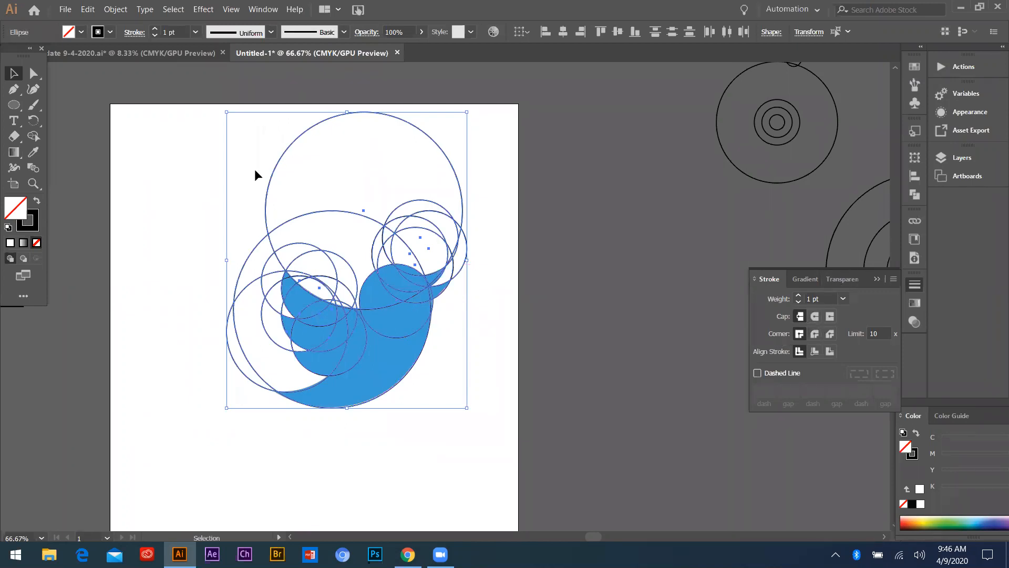
{"action": "left_click", "coordinate": [190, 136]}
{"action": "mouse_move", "coordinate": [507, 443]}
{"action": "left_mouse_down"}
{"action": "mouse_move", "coordinate": [502, 412]}
{"action": "mouse_move", "coordinate": [521, 443]}
{"action": "mouse_move", "coordinate": [510, 433]}
{"action": "left_mouse_up"}
{"action": "left_click", "coordinate": [357, 324]}
{"action": "scroll", "coordinate": [357, 324], "scroll_direction": "up", "scroll_amount": 2}
{"action": "scroll", "coordinate": [324, 322], "scroll_direction": "down", "scroll_amount": 1}
{"action": "left_click_drag", "start_coordinate": [111, 127], "coordinate": [507, 472]}
{"action": "left_click_drag", "start_coordinate": [321, 316], "coordinate": [315, 311]}
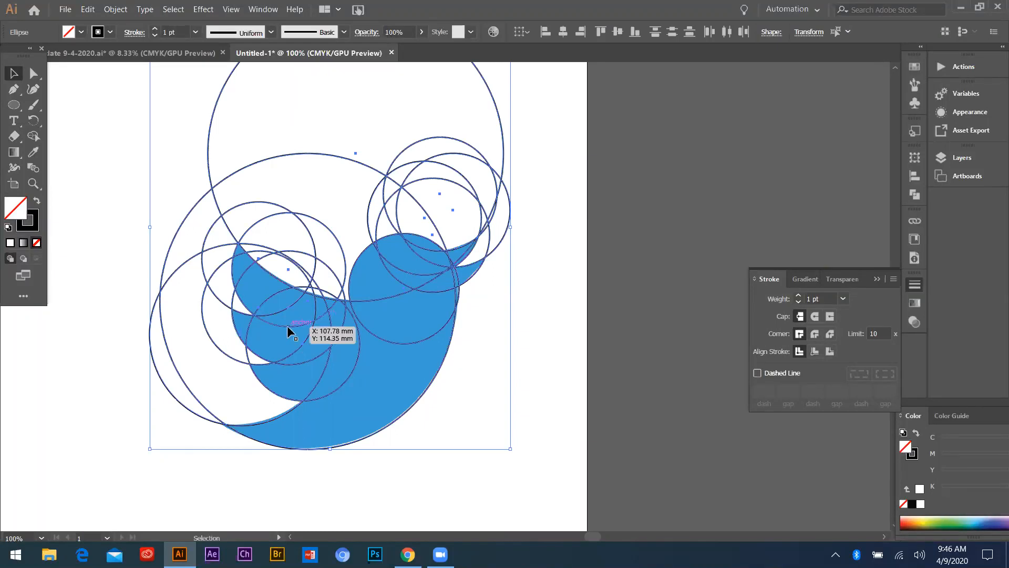
Examine how the selected circles overlap along the bird's wing, head, beak and tail curves
{"action": "scroll", "coordinate": [358, 317], "scroll_direction": "down", "scroll_amount": 1}
{"action": "scroll", "coordinate": [351, 256], "scroll_direction": "up", "scroll_amount": 1}
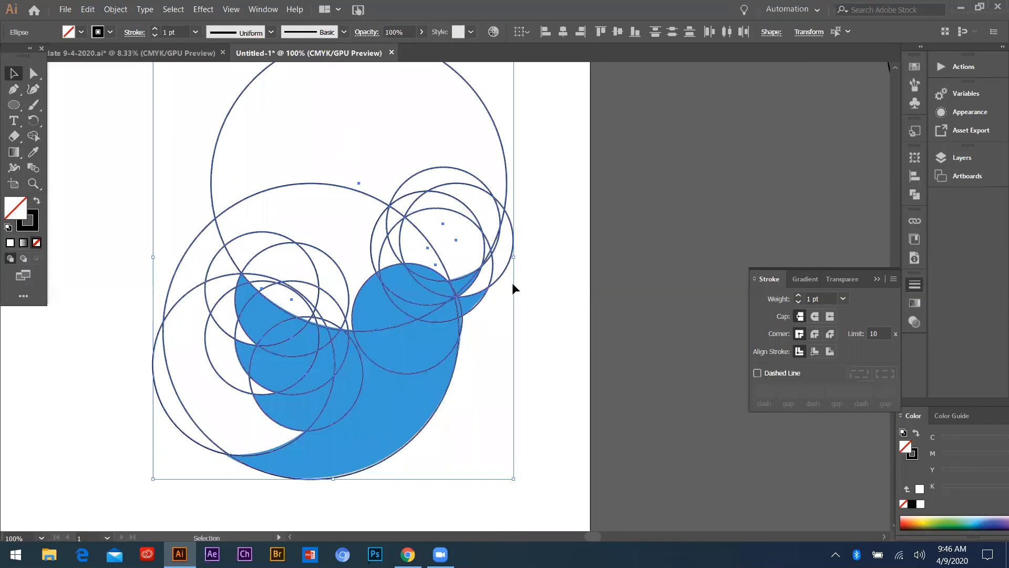
{"action": "scroll", "coordinate": [523, 318], "scroll_direction": "down", "scroll_amount": 1}
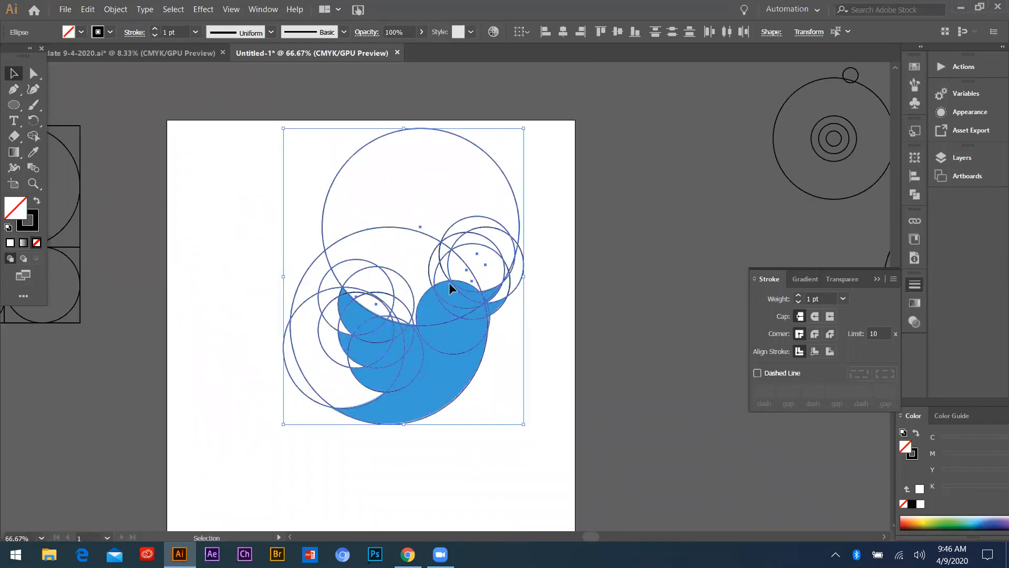
{"action": "left_click_drag", "start_coordinate": [264, 127], "coordinate": [567, 427]}
{"action": "scroll", "coordinate": [531, 284], "scroll_direction": "up", "scroll_amount": 1}
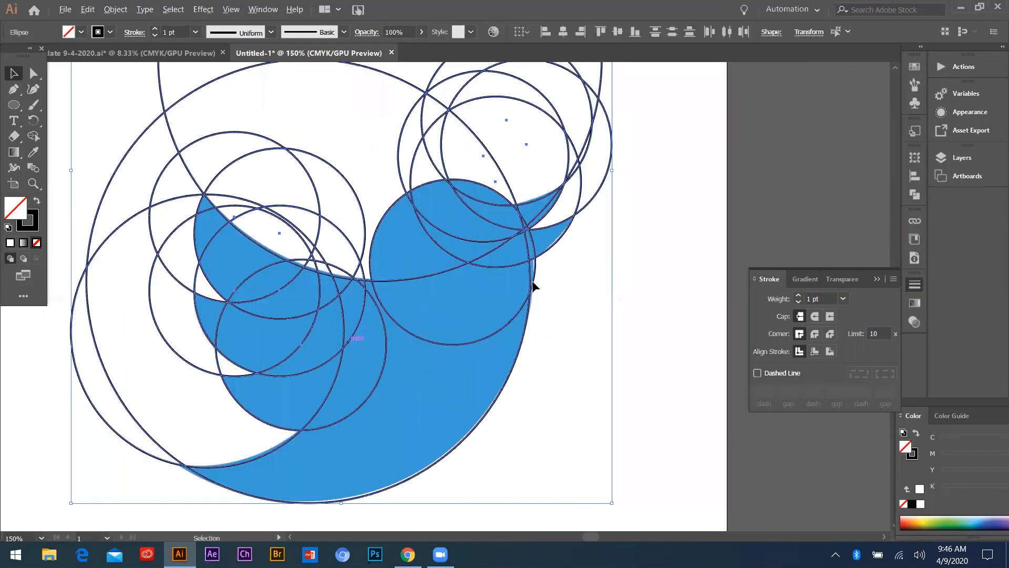
{"action": "scroll", "coordinate": [492, 284], "scroll_direction": "down", "scroll_amount": 2}
{"action": "left_click_drag", "start_coordinate": [318, 169], "coordinate": [604, 411]}
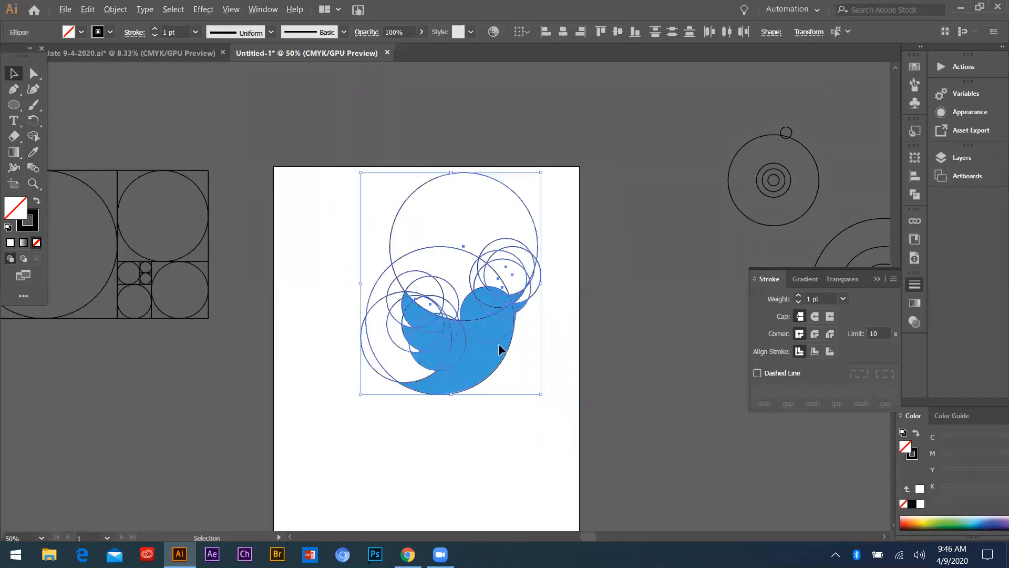
Activate the Shape Builder tool on the selected construction circles
{"action": "scroll", "coordinate": [522, 314], "scroll_direction": "up", "scroll_amount": 3}
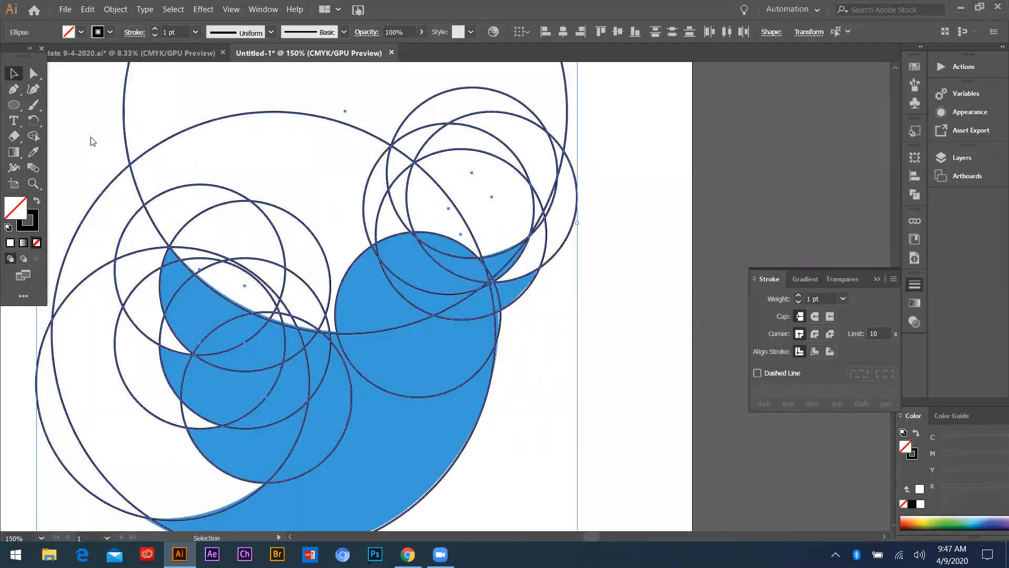
{"action": "left_click", "coordinate": [34, 138]}
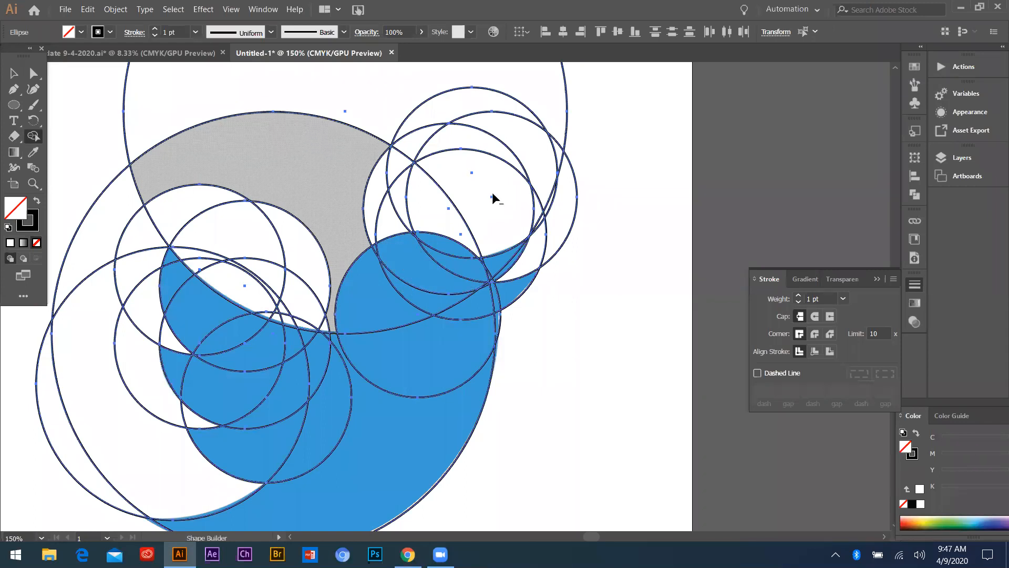
{"action": "scroll", "coordinate": [419, 172], "scroll_direction": "down", "scroll_amount": 3}
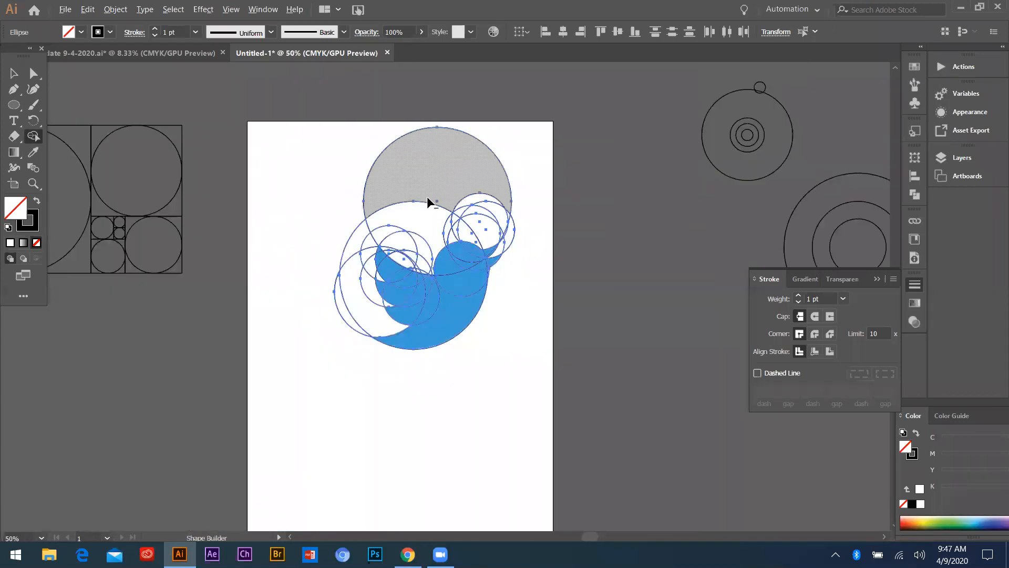
{"action": "scroll", "coordinate": [427, 201], "scroll_direction": "up", "scroll_amount": 3}
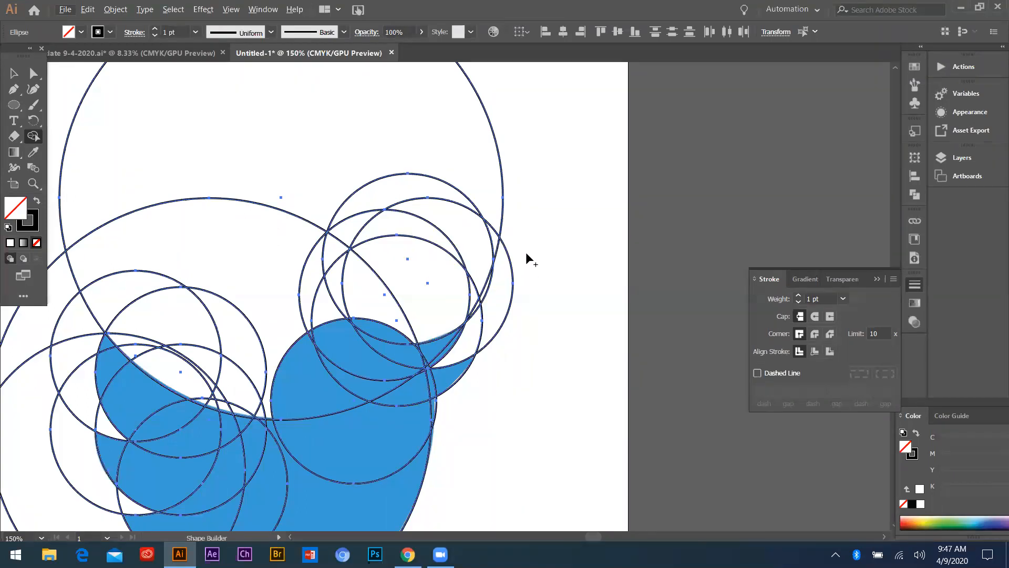
Remove the large and small circle areas outside the bird above its back, head and beak with the Shape Builder
{"action": "key", "text": "alt"}
{"action": "mouse_move", "coordinate": [522, 241]}
{"action": "left_mouse_down"}
{"action": "mouse_move", "coordinate": [360, 175]}
{"action": "mouse_move", "coordinate": [288, 193]}
{"action": "left_mouse_up"}
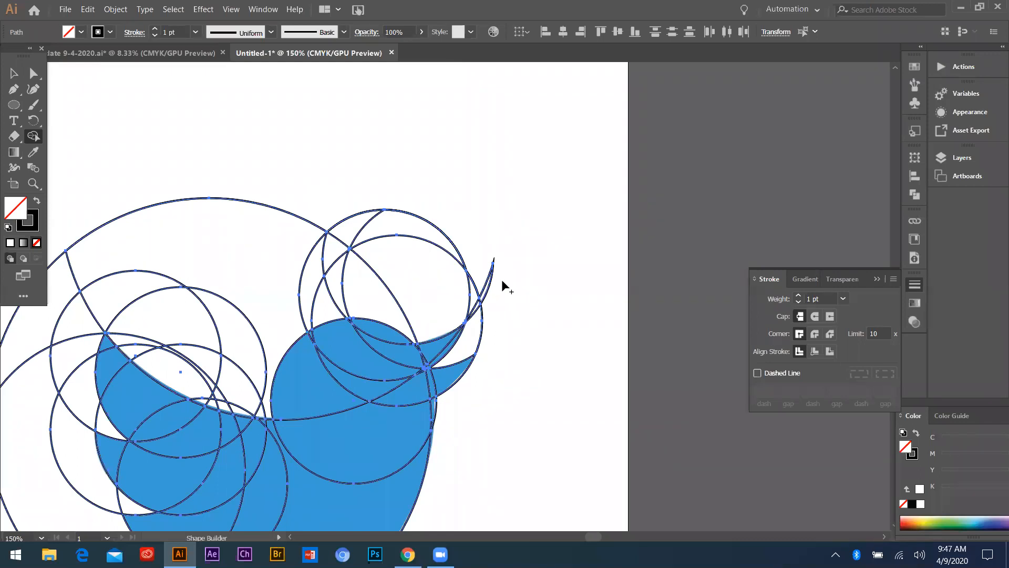
{"action": "mouse_move", "coordinate": [504, 280]}
{"action": "left_mouse_down"}
{"action": "mouse_move", "coordinate": [382, 254]}
{"action": "mouse_move", "coordinate": [452, 242]}
{"action": "mouse_move", "coordinate": [360, 284]}
{"action": "left_mouse_up"}
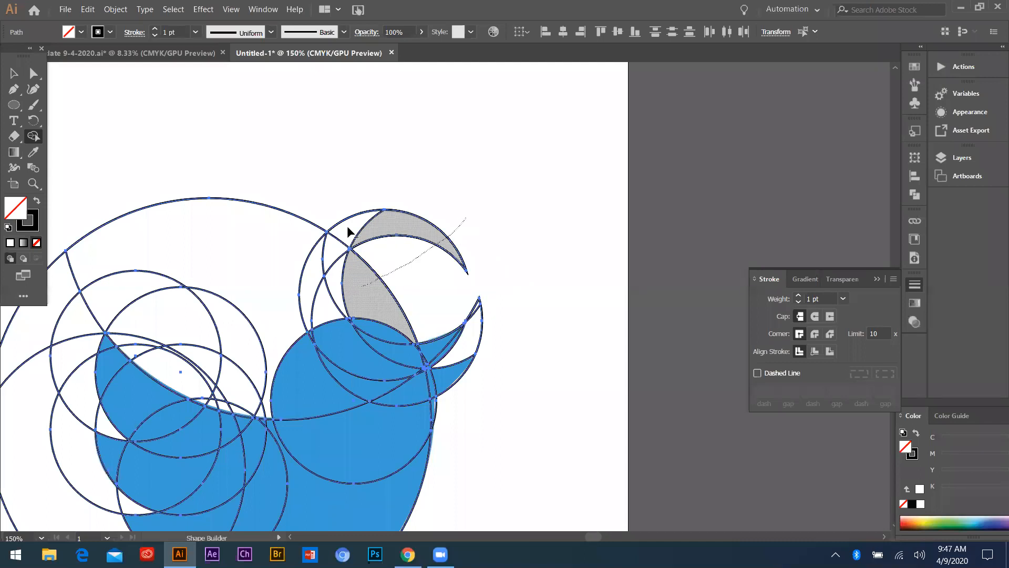
{"action": "mouse_move", "coordinate": [210, 184]}
{"action": "left_mouse_down"}
{"action": "mouse_move", "coordinate": [361, 282]}
{"action": "mouse_move", "coordinate": [384, 270]}
{"action": "left_mouse_up"}
{"action": "left_click_drag", "start_coordinate": [285, 191], "coordinate": [478, 278]}
Remove the crescent fragment floating above the head and the leftover spike on the head's upper curve
{"action": "scroll", "coordinate": [473, 271], "scroll_direction": "down", "scroll_amount": 4}
{"action": "scroll", "coordinate": [459, 261], "scroll_direction": "up", "scroll_amount": 4}
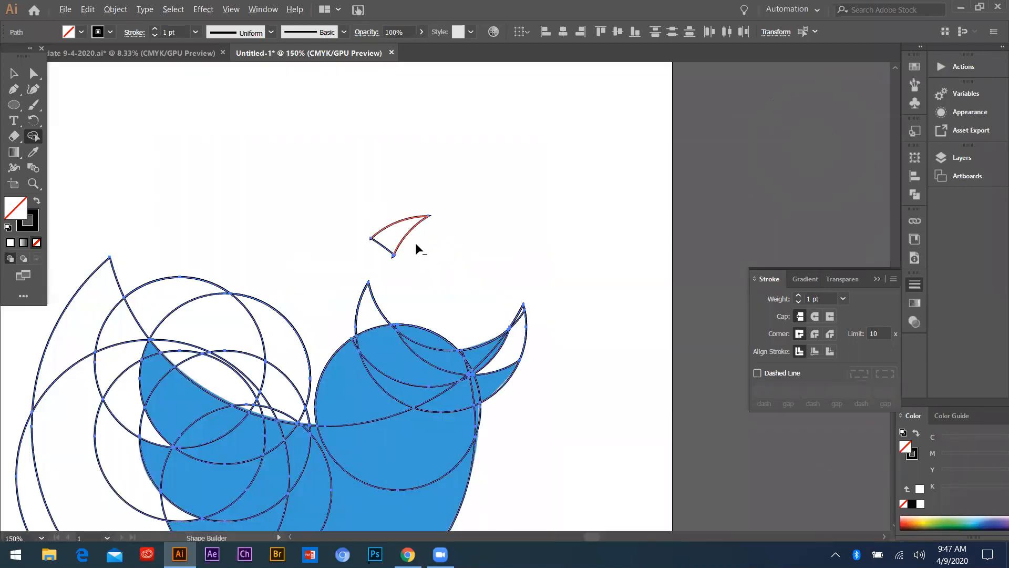
{"action": "left_click_drag", "start_coordinate": [414, 280], "coordinate": [339, 312]}
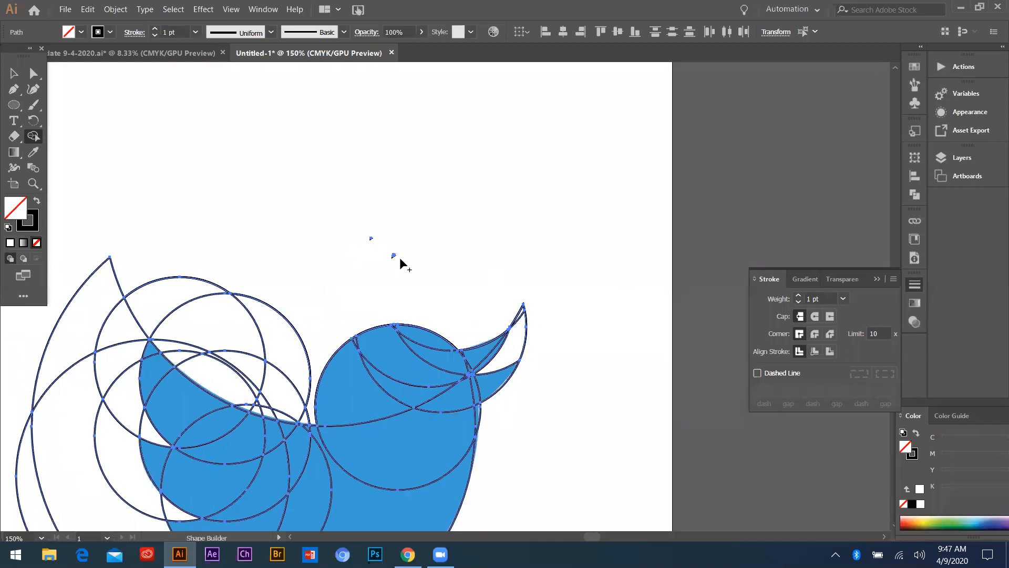
{"action": "scroll", "coordinate": [390, 257], "scroll_direction": "up", "scroll_amount": 2}
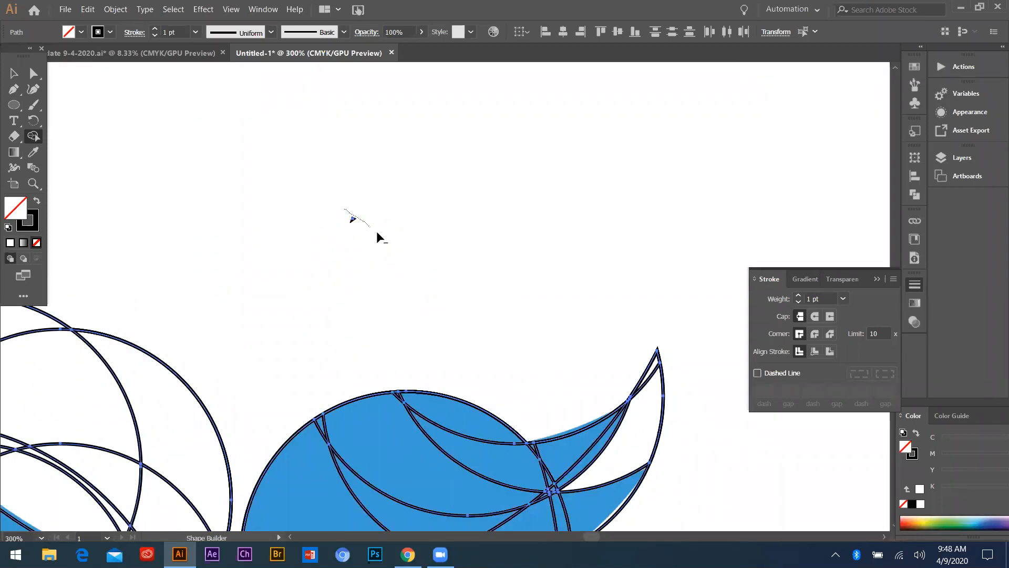
{"action": "scroll", "coordinate": [355, 219], "scroll_direction": "up", "scroll_amount": 3}
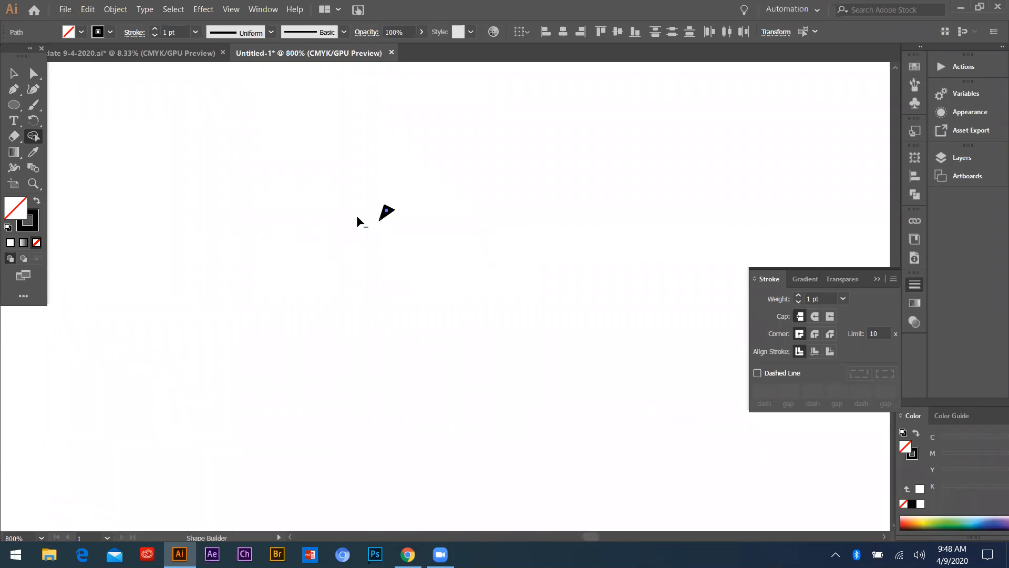
{"action": "scroll", "coordinate": [397, 213], "scroll_direction": "down", "scroll_amount": 3}
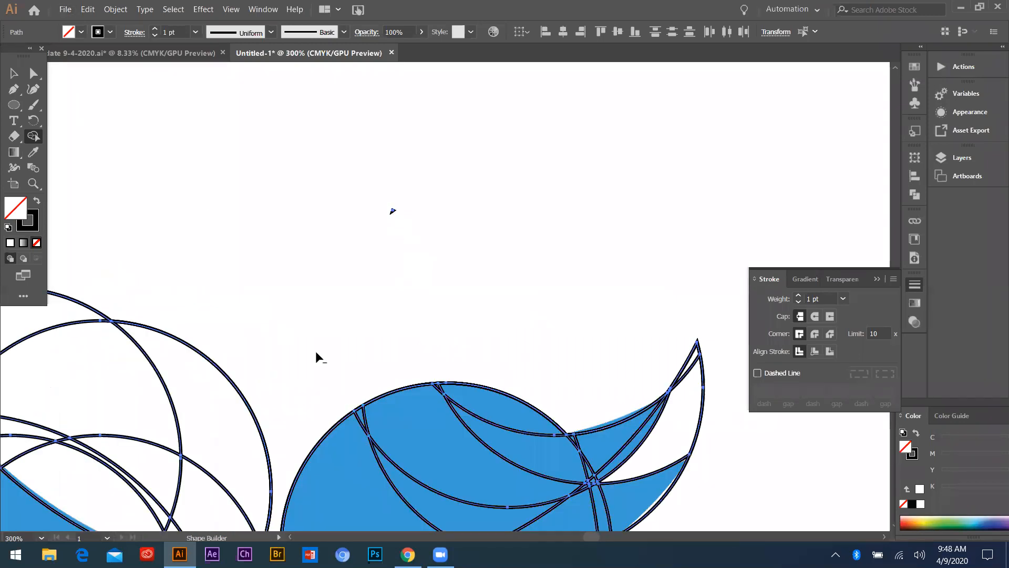
Remove the circle areas outside the bird along the wing's upper edge, the wing tip and the tail
{"action": "scroll", "coordinate": [316, 354], "scroll_direction": "down", "scroll_amount": 1}
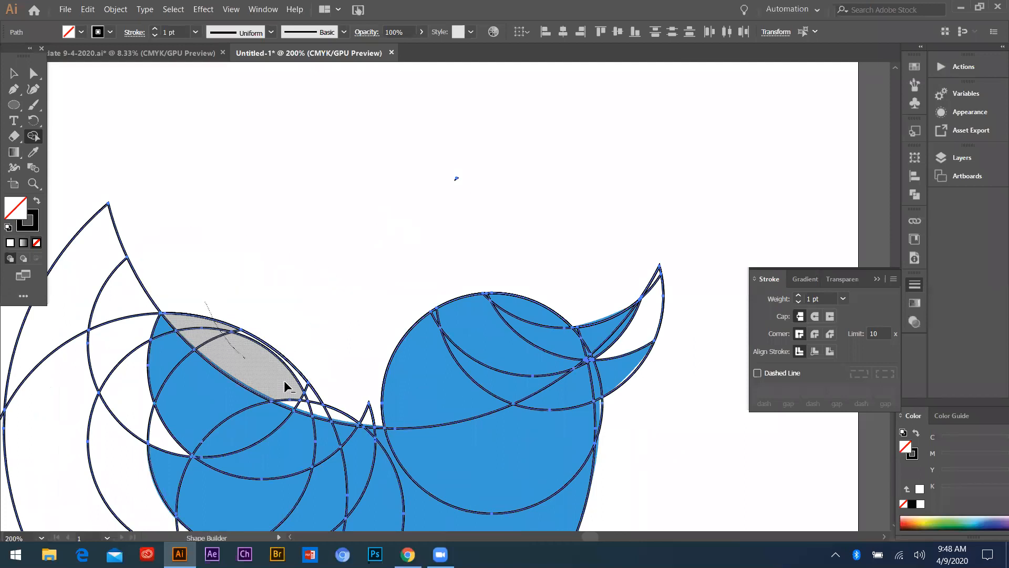
{"action": "left_click", "coordinate": [282, 349]}
{"action": "scroll", "coordinate": [275, 330], "scroll_direction": "down", "scroll_amount": 2}
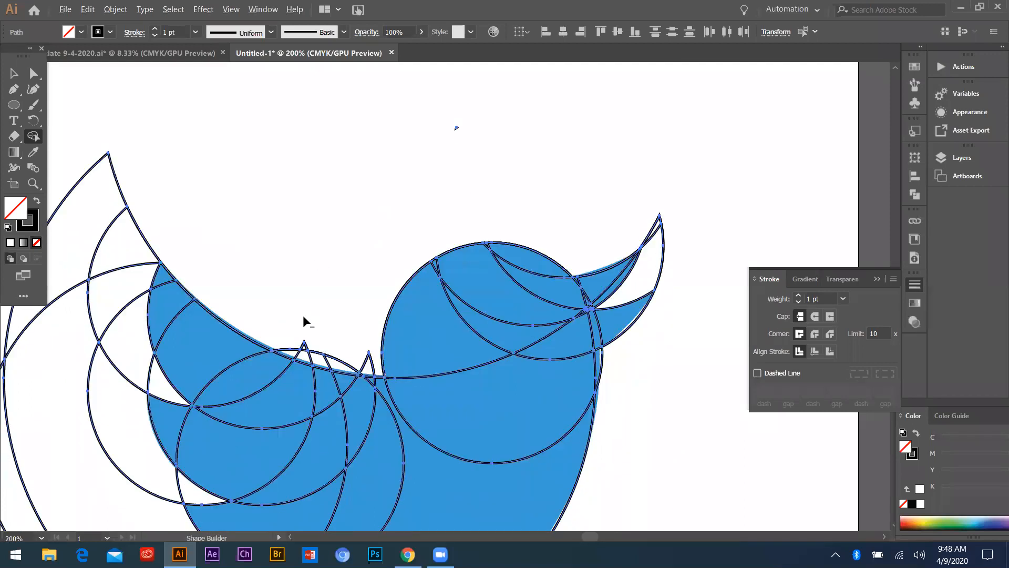
{"action": "scroll", "coordinate": [303, 315], "scroll_direction": "down", "scroll_amount": 2}
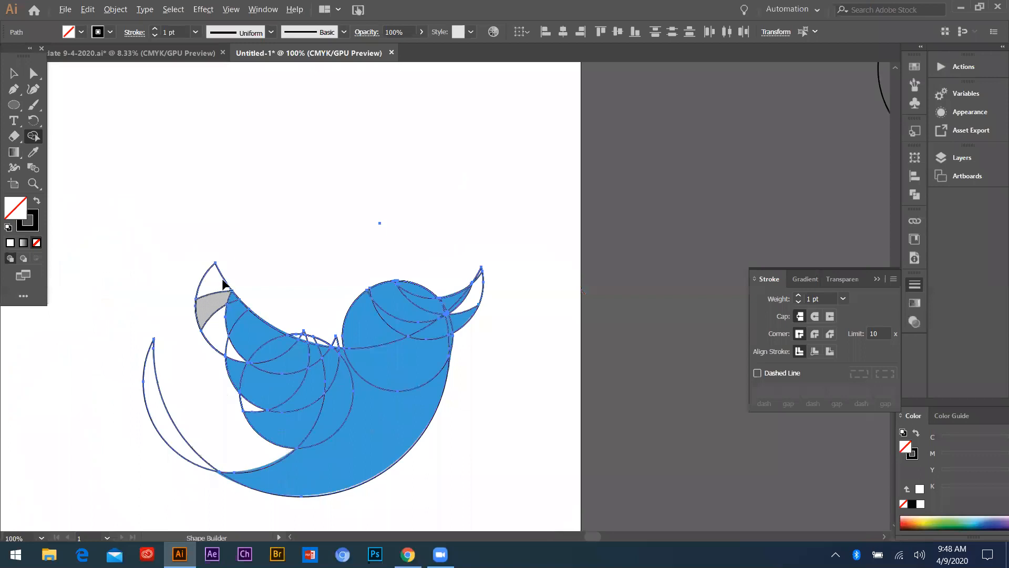
{"action": "left_click_drag", "start_coordinate": [211, 353], "coordinate": [168, 531]}
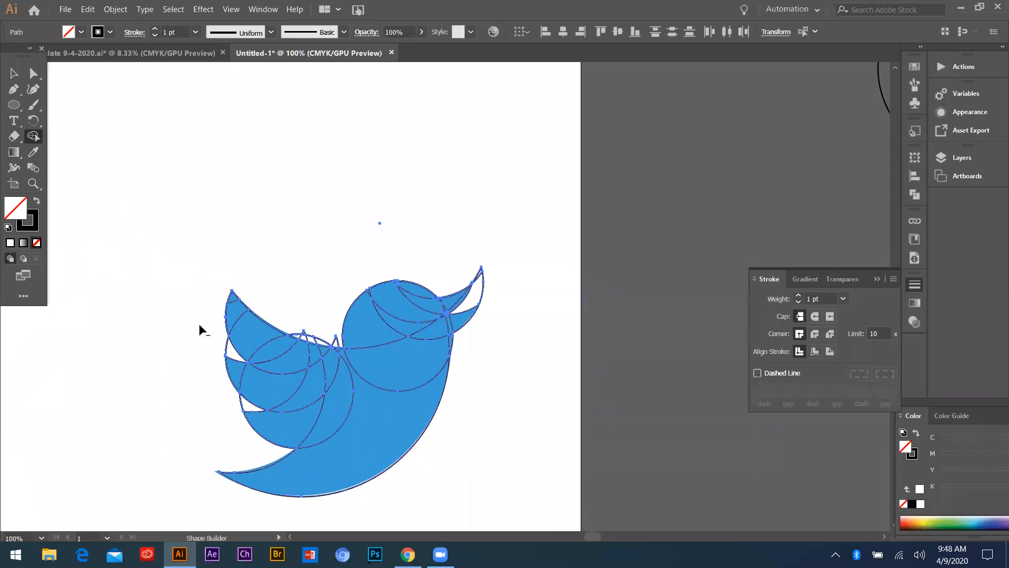
Remove the excess circle areas between and beyond the two beak tips
{"action": "scroll", "coordinate": [199, 324], "scroll_direction": "down", "scroll_amount": 1}
{"action": "scroll", "coordinate": [539, 216], "scroll_direction": "up", "scroll_amount": 2}
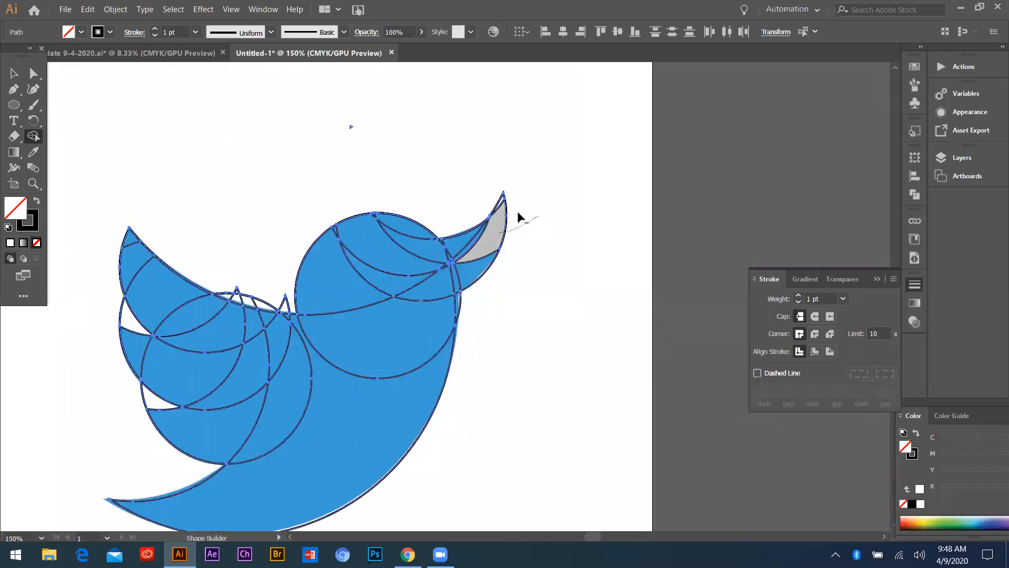
{"action": "scroll", "coordinate": [411, 168], "scroll_direction": "up", "scroll_amount": 4}
{"action": "left_click_drag", "start_coordinate": [472, 175], "coordinate": [470, 183]}
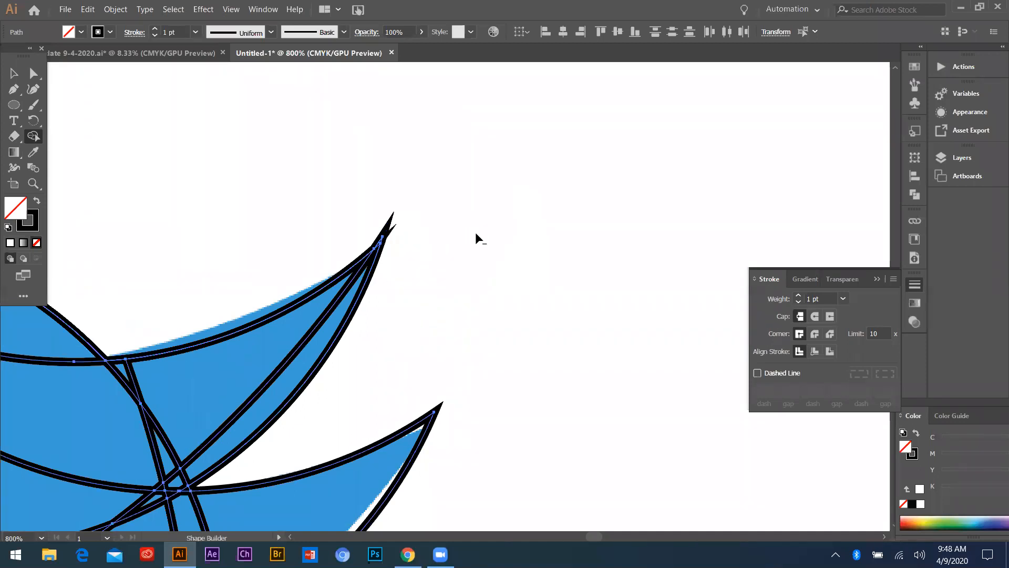
{"action": "scroll", "coordinate": [478, 305], "scroll_direction": "down", "scroll_amount": 5}
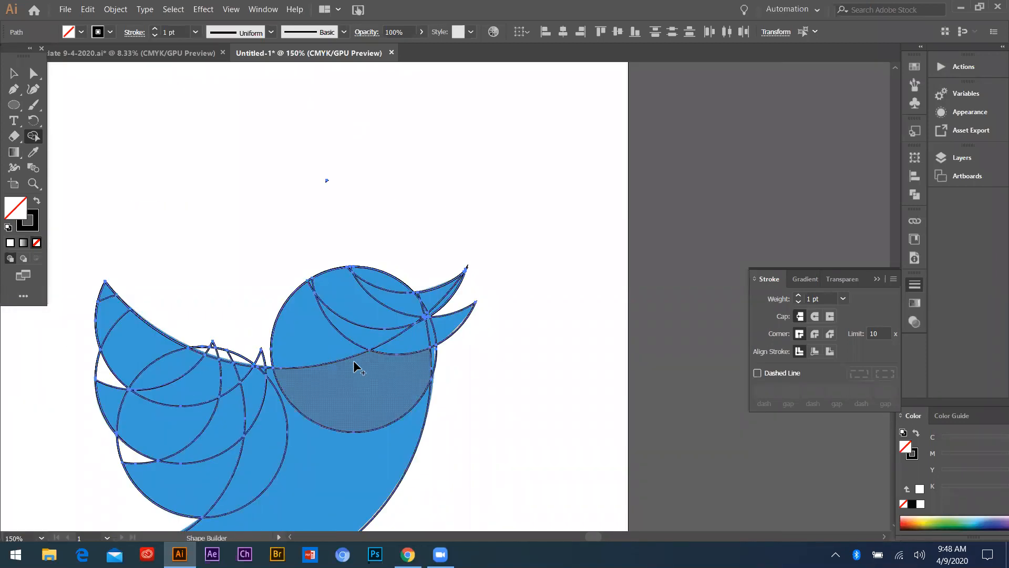
Merge the overlapping regions inside the head circle into a single head shape
{"action": "scroll", "coordinate": [367, 360], "scroll_direction": "up", "scroll_amount": 2}
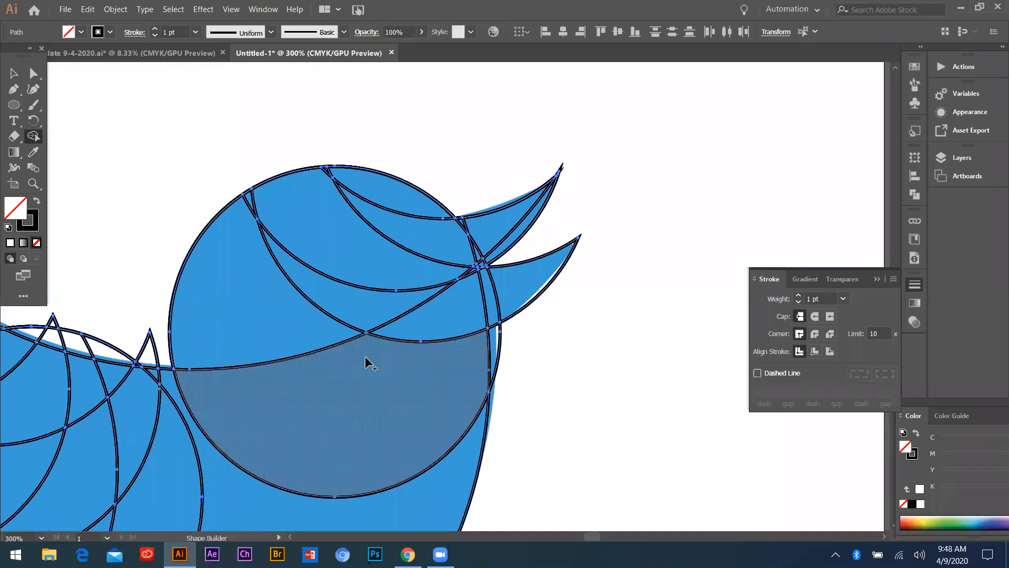
{"action": "mouse_move", "coordinate": [363, 253]}
{"action": "left_mouse_down"}
{"action": "mouse_move", "coordinate": [382, 198]}
{"action": "mouse_move", "coordinate": [367, 226]}
{"action": "mouse_move", "coordinate": [247, 222]}
{"action": "mouse_move", "coordinate": [299, 207]}
{"action": "mouse_move", "coordinate": [321, 182]}
{"action": "left_mouse_up"}
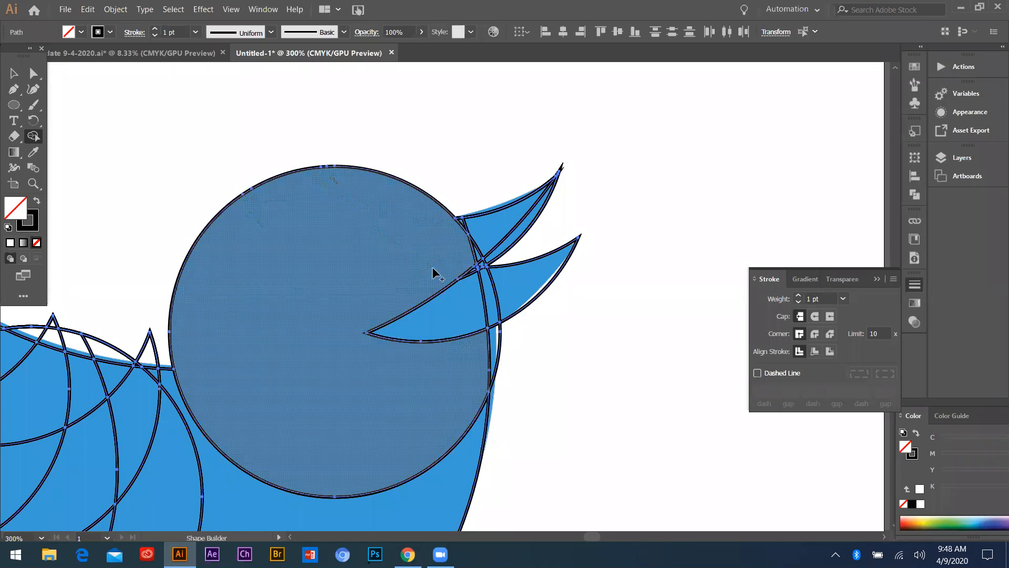
{"action": "mouse_move", "coordinate": [443, 330]}
{"action": "left_mouse_down"}
{"action": "mouse_move", "coordinate": [441, 381]}
{"action": "mouse_move", "coordinate": [436, 271]}
{"action": "left_mouse_up"}
{"action": "left_click_drag", "start_coordinate": [546, 302], "coordinate": [545, 301]}
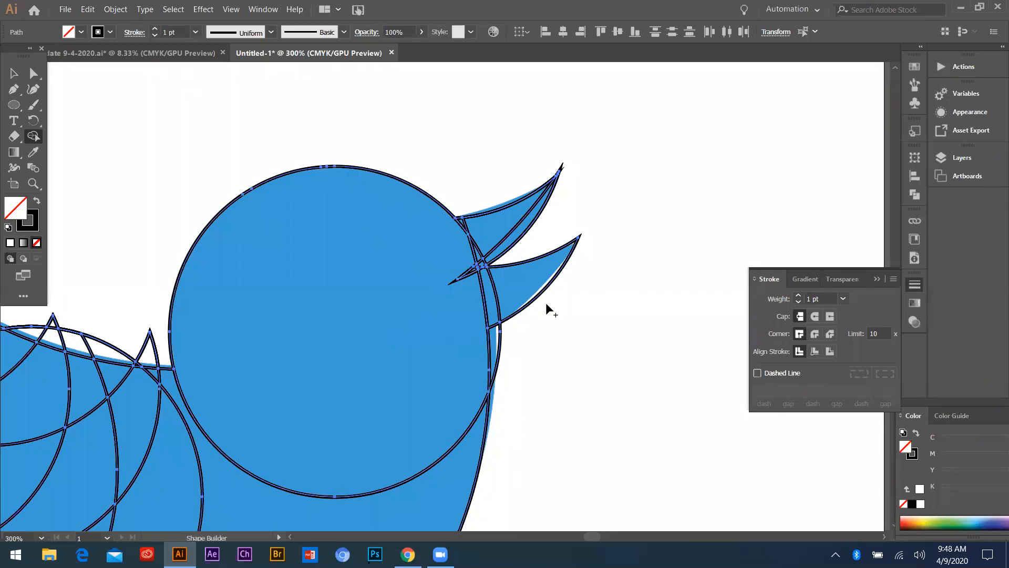
Merge the upper and lower beak regions and the small overlaps at their base into the head
{"action": "scroll", "coordinate": [462, 178], "scroll_direction": "up", "scroll_amount": 3}
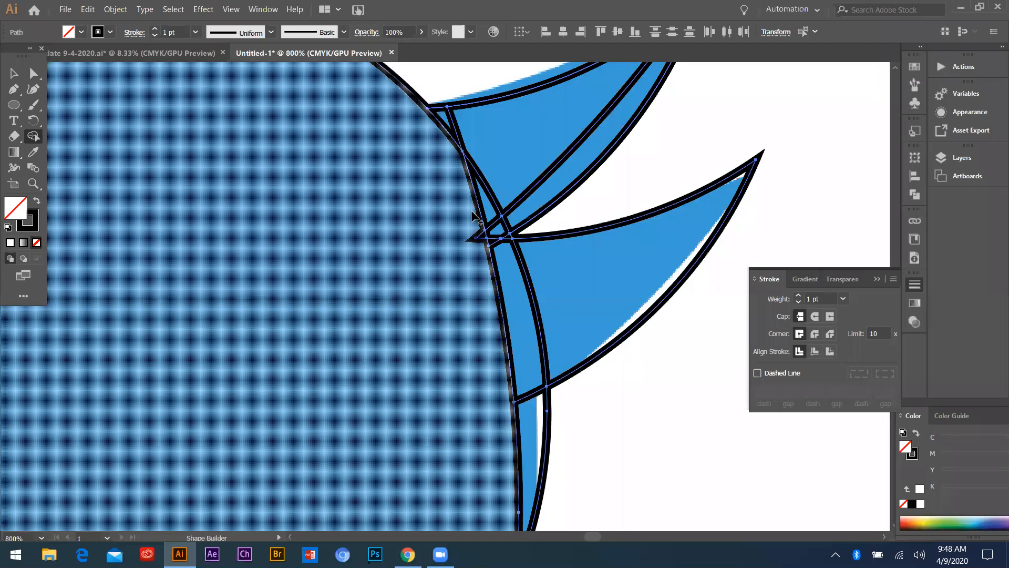
{"action": "scroll", "coordinate": [447, 216], "scroll_direction": "down", "scroll_amount": 1}
{"action": "mouse_move", "coordinate": [431, 188]}
{"action": "left_mouse_down"}
{"action": "mouse_move", "coordinate": [444, 160]}
{"action": "mouse_move", "coordinate": [451, 200]}
{"action": "left_mouse_up"}
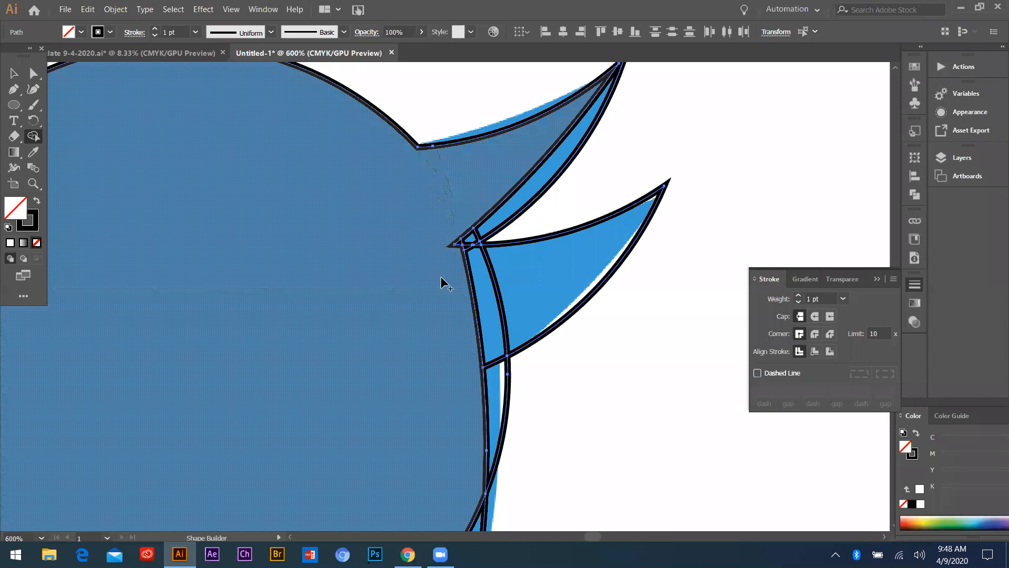
{"action": "left_click_drag", "start_coordinate": [451, 262], "coordinate": [507, 265]}
{"action": "scroll", "coordinate": [505, 244], "scroll_direction": "up", "scroll_amount": 1}
{"action": "mouse_move", "coordinate": [507, 209]}
{"action": "left_mouse_down"}
{"action": "mouse_move", "coordinate": [425, 248]}
{"action": "mouse_move", "coordinate": [419, 230]}
{"action": "mouse_move", "coordinate": [463, 230]}
{"action": "mouse_move", "coordinate": [450, 247]}
{"action": "mouse_move", "coordinate": [435, 237]}
{"action": "mouse_move", "coordinate": [477, 288]}
{"action": "mouse_move", "coordinate": [474, 247]}
{"action": "mouse_move", "coordinate": [450, 230]}
{"action": "left_mouse_up"}
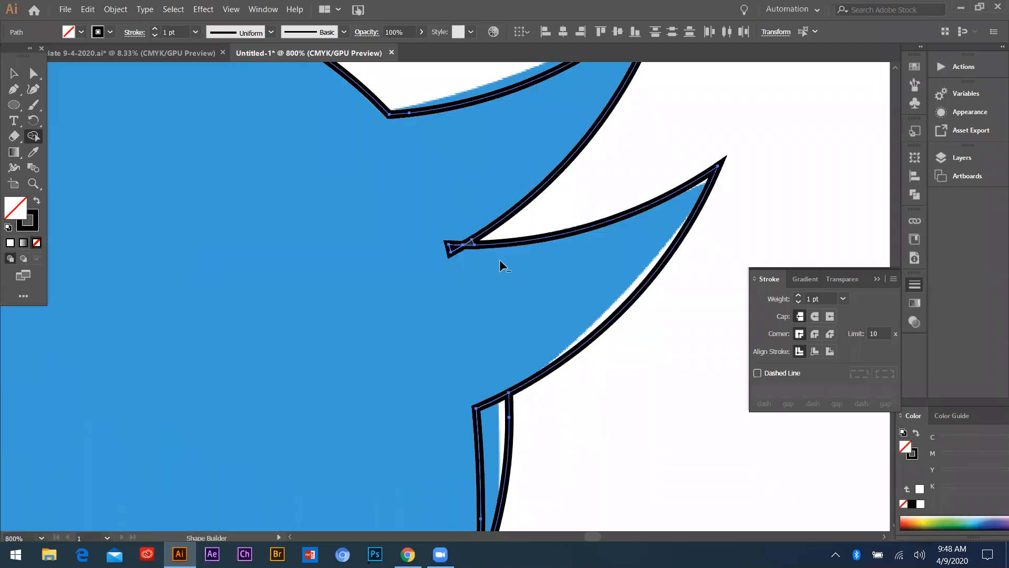
Clean up the tiny triangle in the beak notch and merge the narrow throat sliver into the head
{"action": "scroll", "coordinate": [501, 259], "scroll_direction": "up", "scroll_amount": 3}
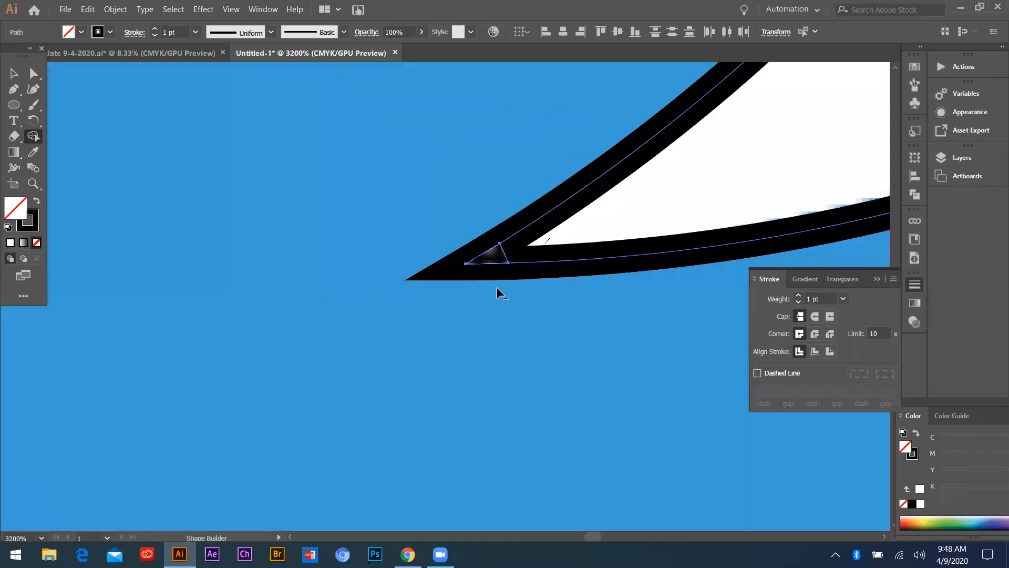
{"action": "scroll", "coordinate": [464, 279], "scroll_direction": "down", "scroll_amount": 5}
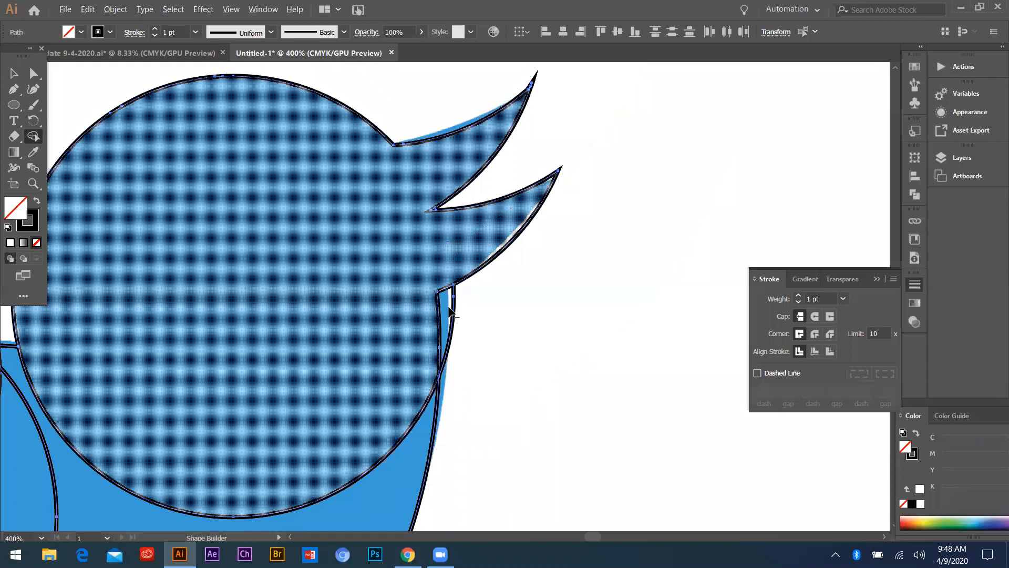
{"action": "scroll", "coordinate": [446, 300], "scroll_direction": "down", "scroll_amount": 2}
{"action": "scroll", "coordinate": [489, 272], "scroll_direction": "up", "scroll_amount": 1}
{"action": "scroll", "coordinate": [501, 310], "scroll_direction": "up", "scroll_amount": 2}
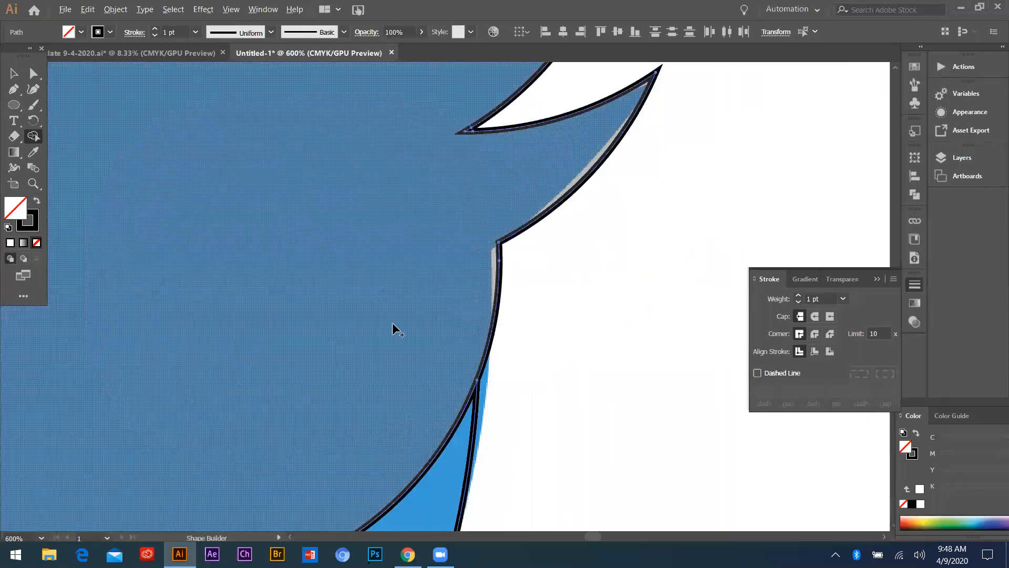
Merge the body, tail and wing feather regions with the head into one bird shape
{"action": "scroll", "coordinate": [383, 373], "scroll_direction": "down", "scroll_amount": 4}
{"action": "scroll", "coordinate": [362, 386], "scroll_direction": "down", "scroll_amount": 2}
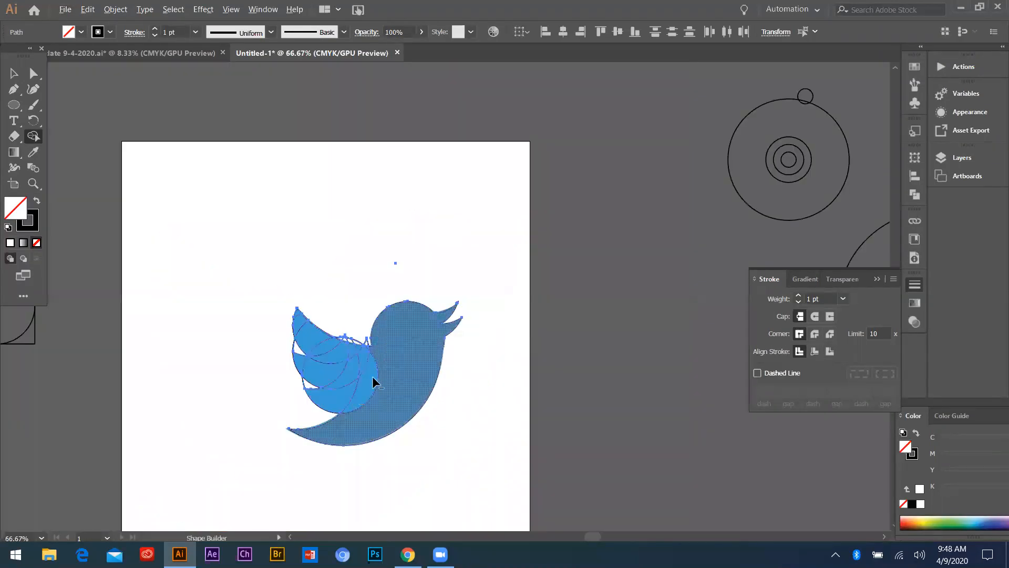
{"action": "scroll", "coordinate": [321, 396], "scroll_direction": "up", "scroll_amount": 3}
{"action": "mouse_move", "coordinate": [291, 367]}
{"action": "left_mouse_down"}
{"action": "mouse_move", "coordinate": [348, 351]}
{"action": "mouse_move", "coordinate": [313, 319]}
{"action": "mouse_move", "coordinate": [408, 354]}
{"action": "left_mouse_up"}
{"action": "scroll", "coordinate": [421, 354], "scroll_direction": "down", "scroll_amount": 2}
{"action": "scroll", "coordinate": [357, 353], "scroll_direction": "up", "scroll_amount": 3}
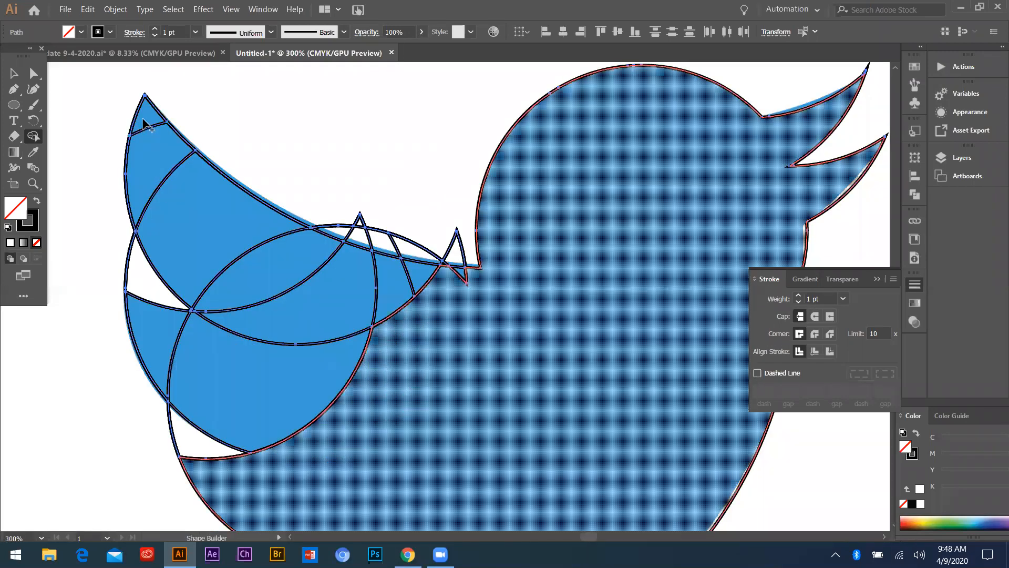
{"action": "mouse_move", "coordinate": [142, 117]}
{"action": "left_mouse_down"}
{"action": "mouse_move", "coordinate": [234, 258]}
{"action": "mouse_move", "coordinate": [148, 310]}
{"action": "left_mouse_up"}
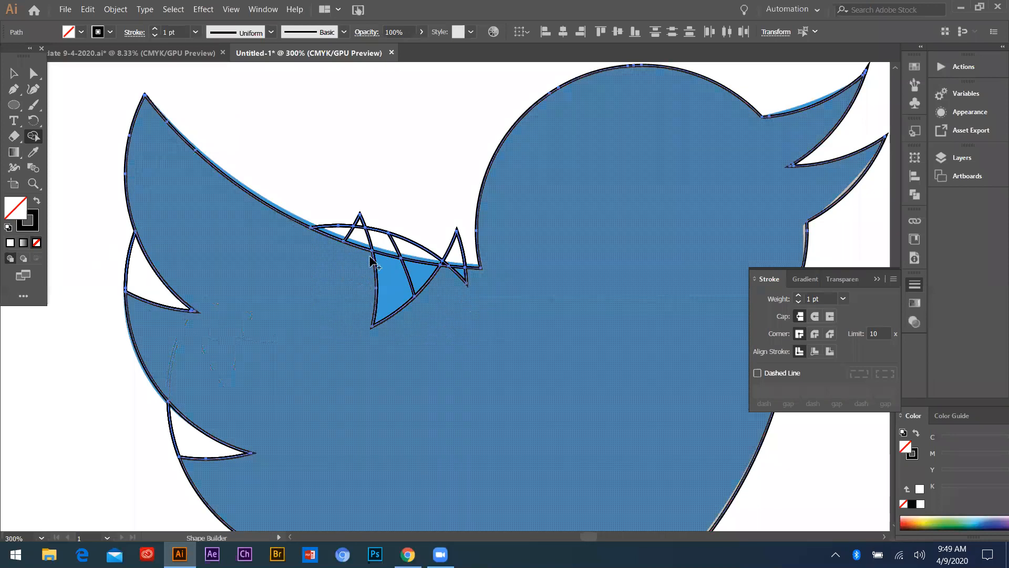
{"action": "left_click", "coordinate": [372, 265]}
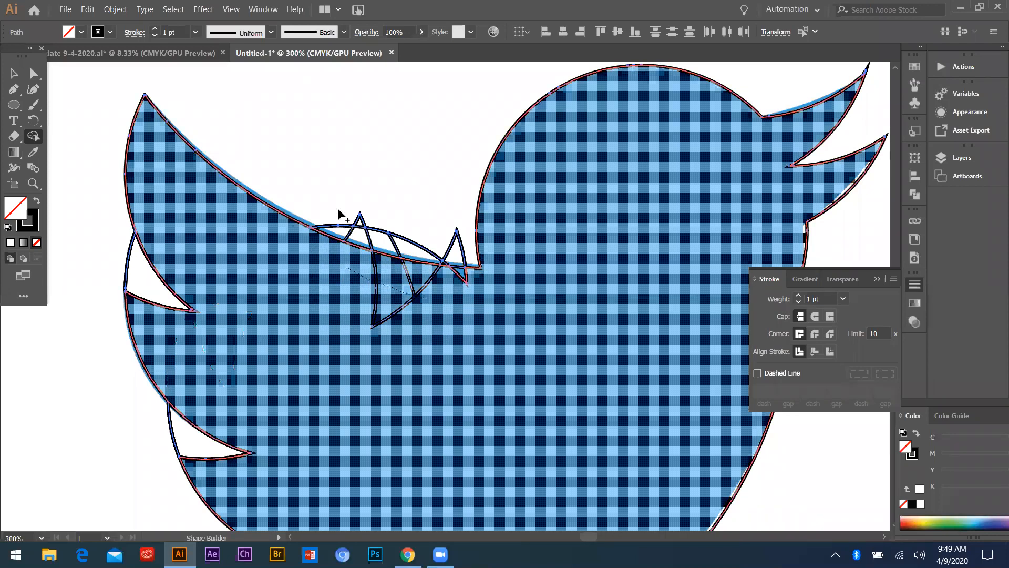
Remove the leftover slivers and spikes sticking out above the bird's back between the wing and the head
{"action": "scroll", "coordinate": [358, 225], "scroll_direction": "up", "scroll_amount": 2}
{"action": "mouse_move", "coordinate": [289, 201]}
{"action": "left_mouse_down"}
{"action": "mouse_move", "coordinate": [377, 241]}
{"action": "mouse_move", "coordinate": [466, 258]}
{"action": "mouse_move", "coordinate": [501, 231]}
{"action": "left_mouse_up"}
{"action": "mouse_move", "coordinate": [323, 212]}
{"action": "left_mouse_down"}
{"action": "mouse_move", "coordinate": [483, 220]}
{"action": "mouse_move", "coordinate": [565, 275]}
{"action": "left_mouse_up"}
{"action": "left_click", "coordinate": [527, 296], "text": "alt"}
{"action": "scroll", "coordinate": [598, 326], "scroll_direction": "down", "scroll_amount": 3}
Merge the small triangle at the base of the neck into the body and clear the gaps between the wing feathers
{"action": "scroll", "coordinate": [294, 349], "scroll_direction": "up", "scroll_amount": 2}
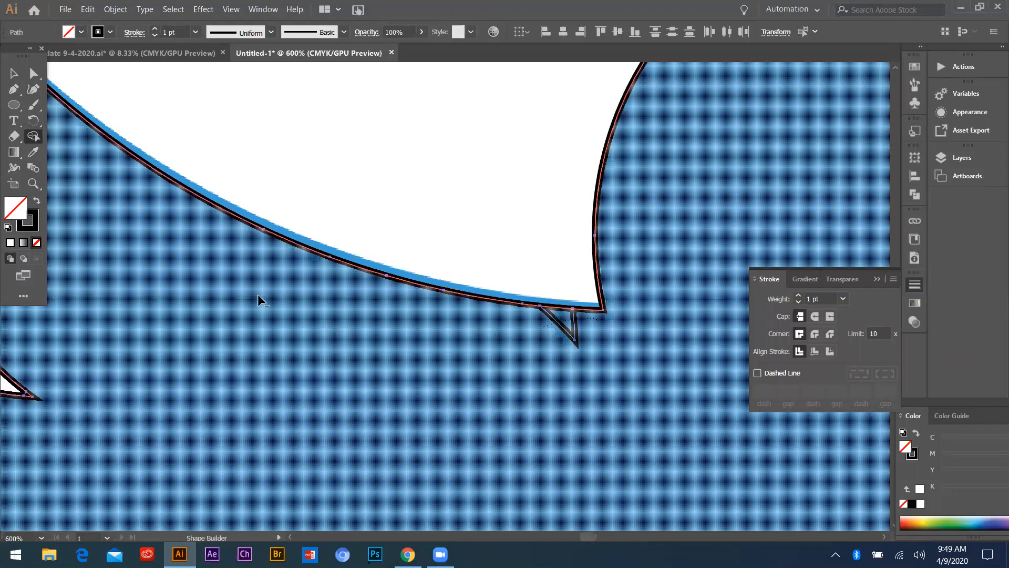
{"action": "mouse_move", "coordinate": [248, 262]}
{"action": "left_mouse_down"}
{"action": "mouse_move", "coordinate": [297, 294]}
{"action": "mouse_move", "coordinate": [327, 276]}
{"action": "left_mouse_up"}
{"action": "scroll", "coordinate": [226, 210], "scroll_direction": "down", "scroll_amount": 5}
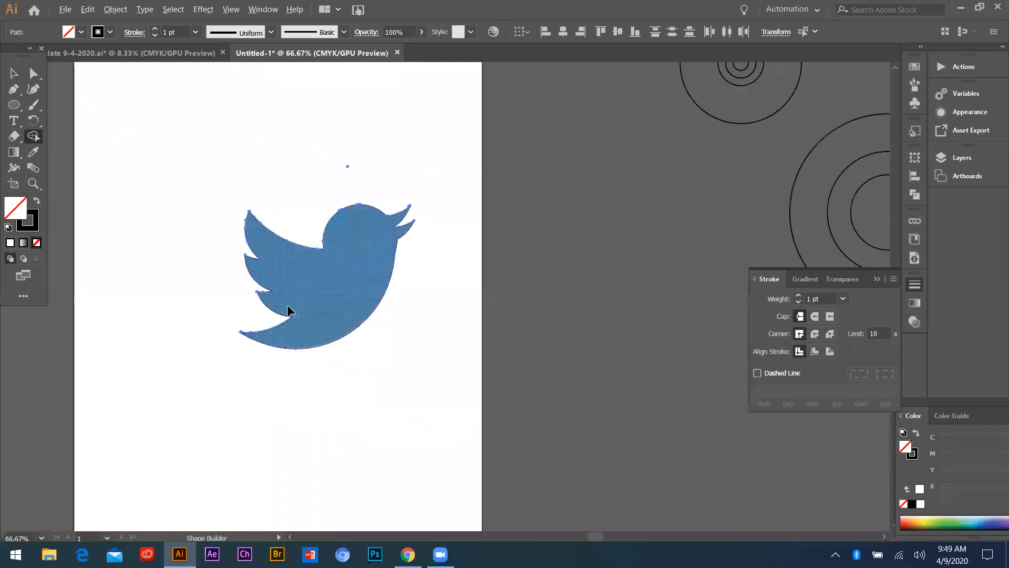
{"action": "scroll", "coordinate": [287, 309], "scroll_direction": "up", "scroll_amount": 3}
{"action": "scroll", "coordinate": [285, 302], "scroll_direction": "down", "scroll_amount": 2}
Select the merged bird outline, copy the reference bird's blue fill and empty stroke onto it with the Eyedropper, and deselect it
{"action": "left_click", "coordinate": [12, 77]}
{"action": "left_click", "coordinate": [413, 245]}
{"action": "scroll", "coordinate": [447, 237], "scroll_direction": "down", "scroll_amount": 3}
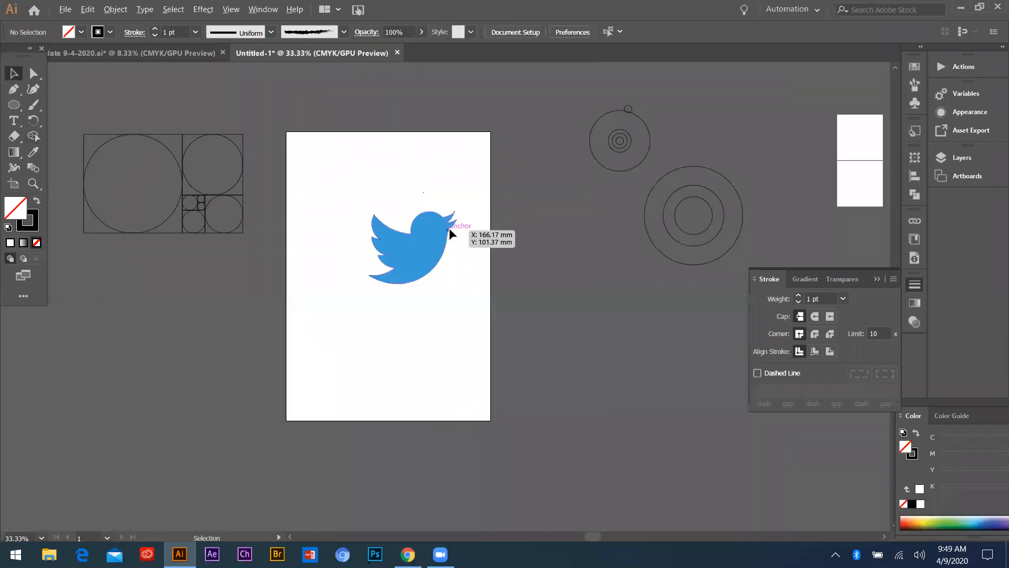
{"action": "scroll", "coordinate": [450, 227], "scroll_direction": "up", "scroll_amount": 4}
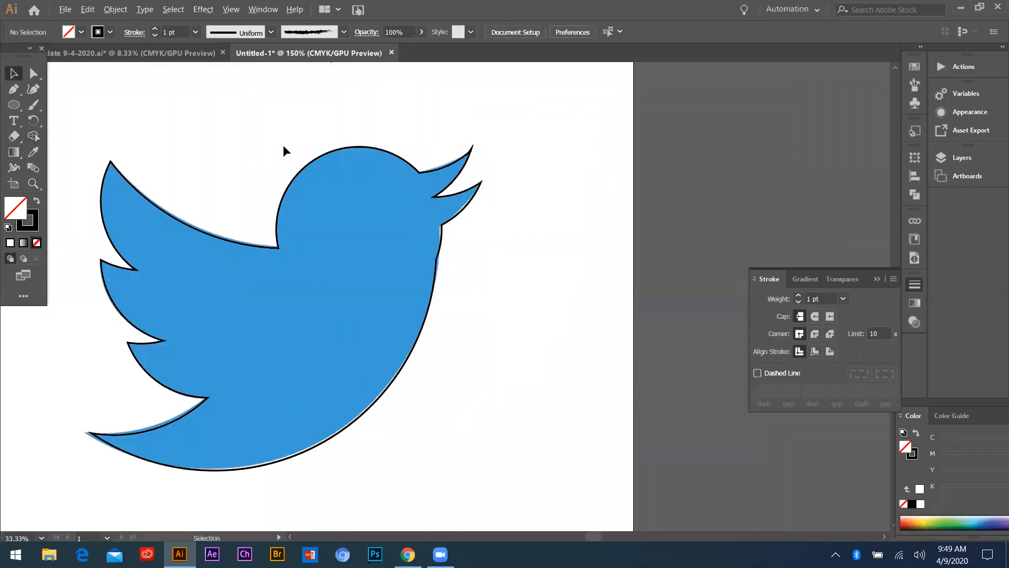
{"action": "left_click", "coordinate": [327, 288]}
{"action": "key", "text": "i"}
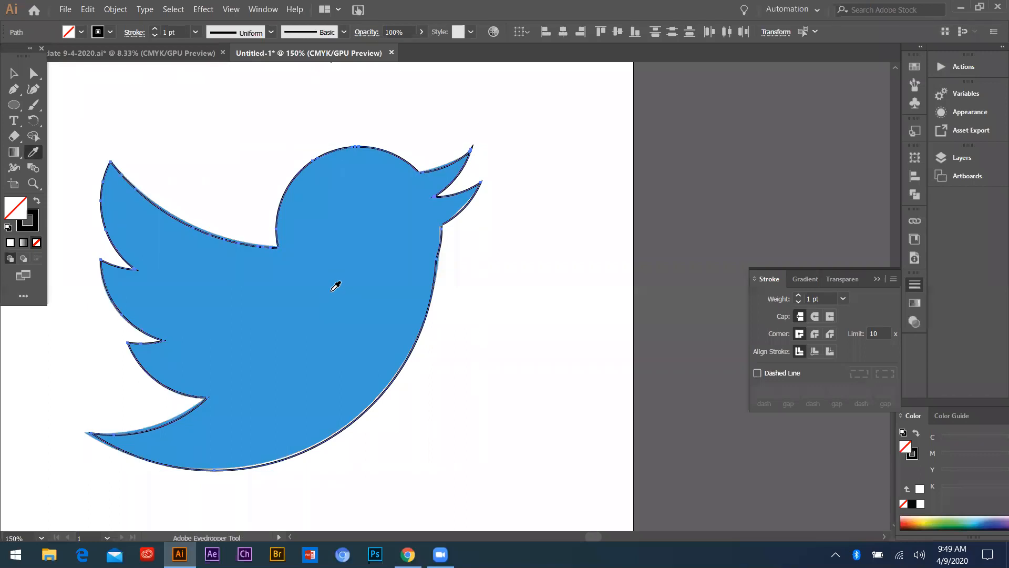
{"action": "left_click", "coordinate": [332, 289]}
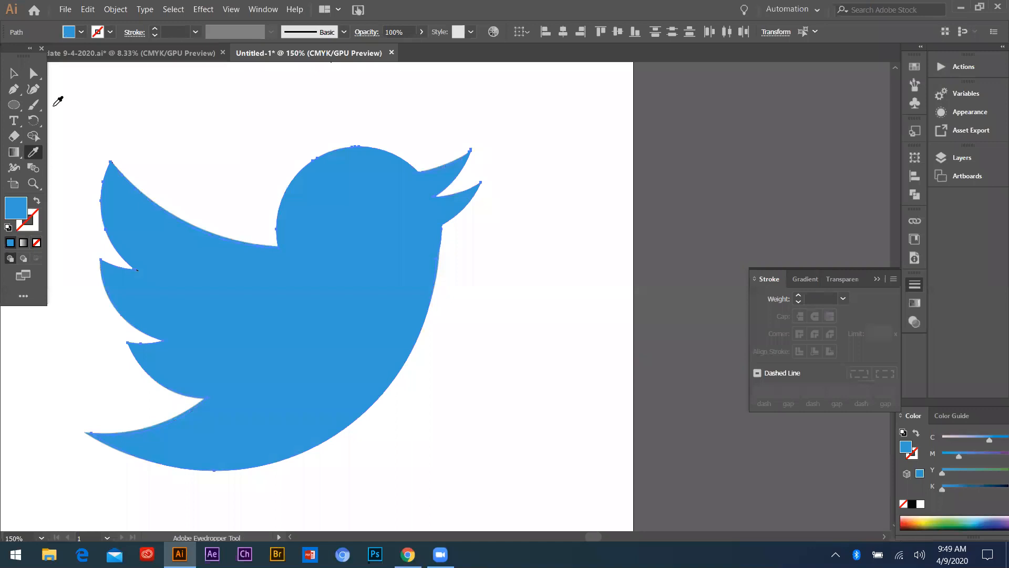
{"action": "key", "text": "v"}
{"action": "left_click", "coordinate": [83, 129]}
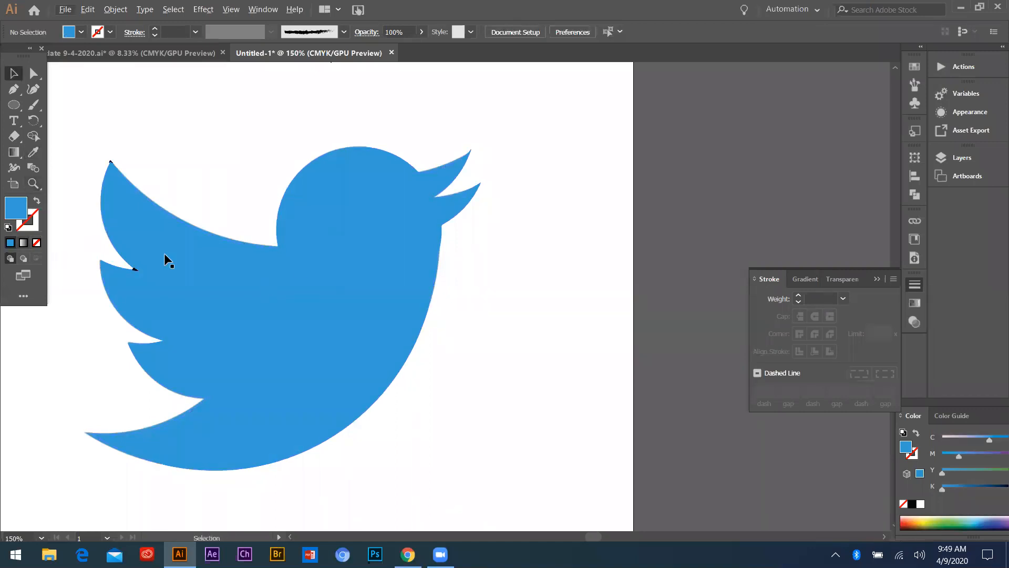
Select the small triangular leftover in the notch between the two uppermost wing feathers and remove it with the Shape Builder
{"action": "scroll", "coordinate": [363, 297], "scroll_direction": "down", "scroll_amount": 2}
{"action": "scroll", "coordinate": [336, 287], "scroll_direction": "up", "scroll_amount": 2}
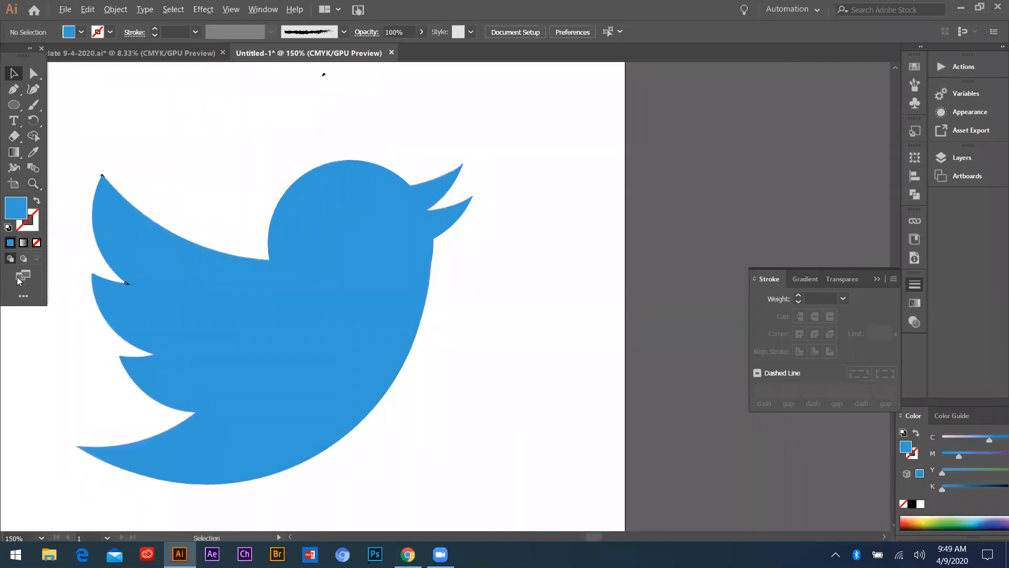
{"action": "scroll", "coordinate": [126, 283], "scroll_direction": "up", "scroll_amount": 5}
{"action": "left_click", "coordinate": [127, 284]}
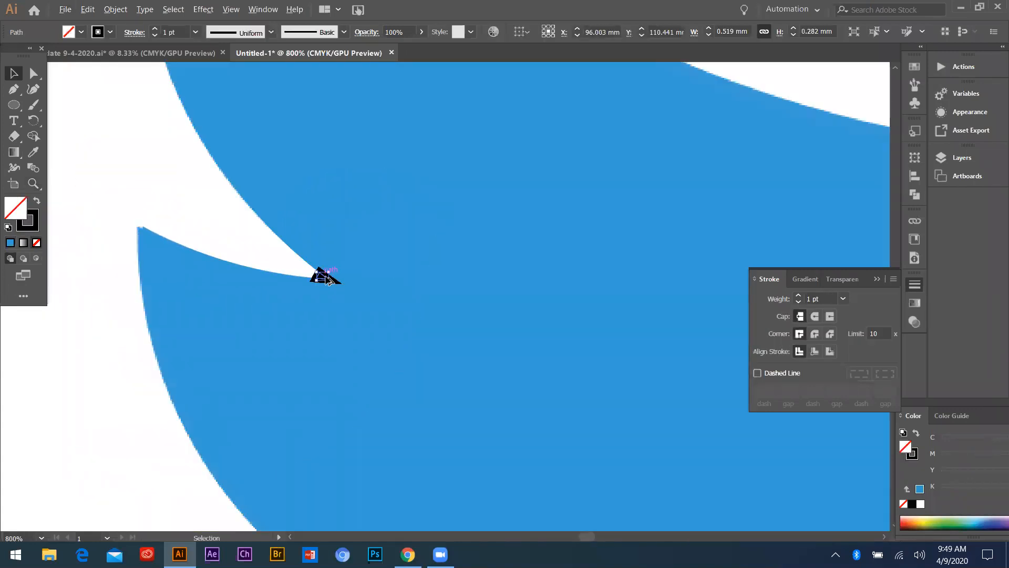
{"action": "scroll", "coordinate": [320, 276], "scroll_direction": "up", "scroll_amount": 3}
{"action": "key", "text": "shift+m"}
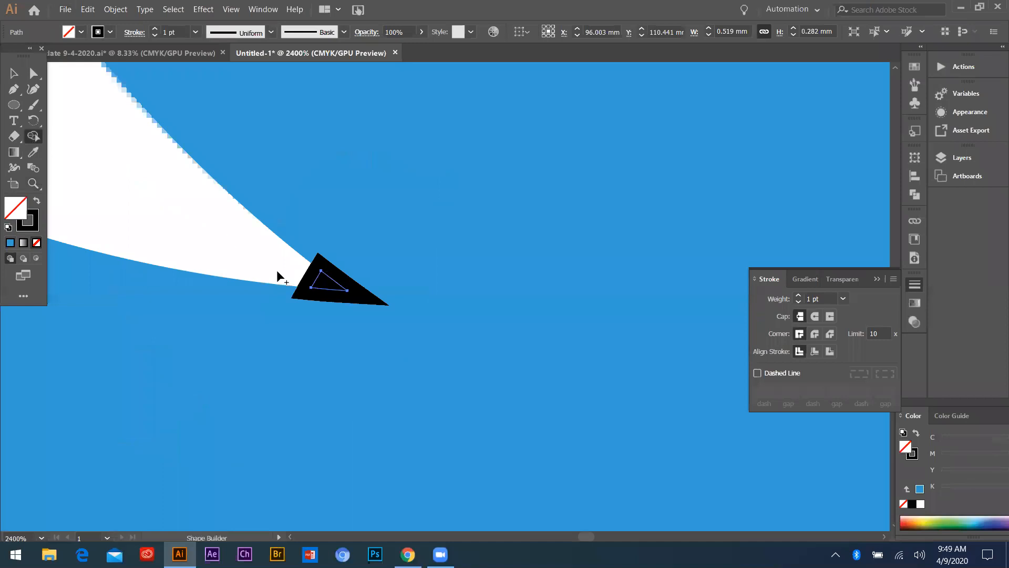
{"action": "left_click", "coordinate": [325, 286], "text": "alt"}
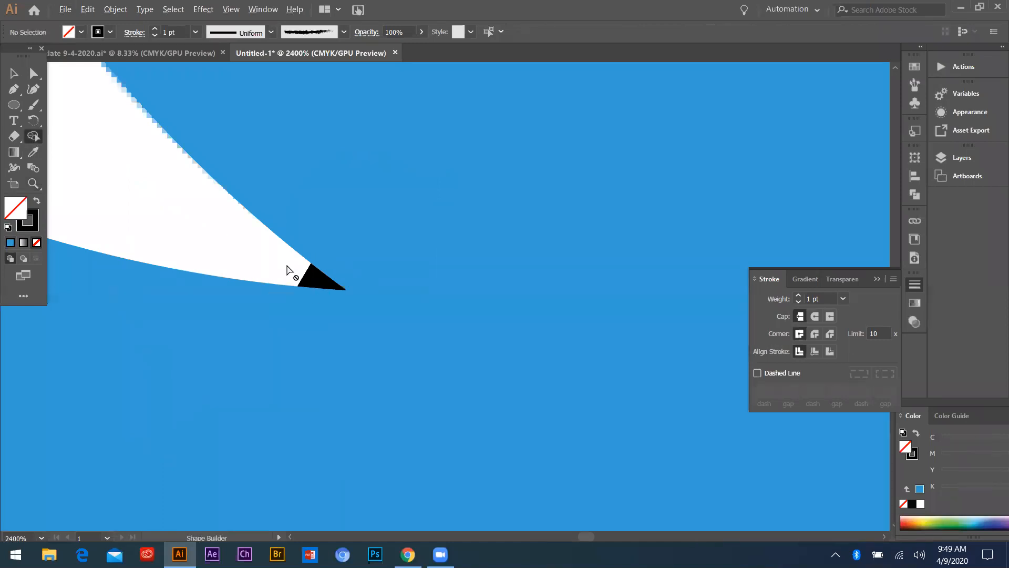
{"action": "scroll", "coordinate": [199, 278], "scroll_direction": "down", "scroll_amount": 4}
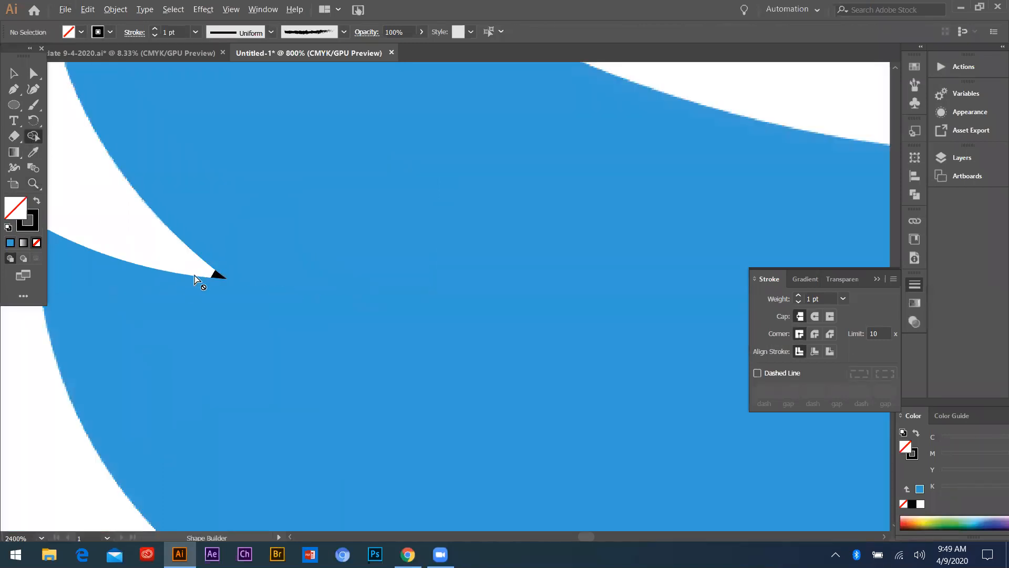
Select the rebuilt bird with the Selection tool and move it sideways off the reference bird, across the artboard edge
{"action": "scroll", "coordinate": [209, 134], "scroll_direction": "down", "scroll_amount": 3}
{"action": "scroll", "coordinate": [342, 209], "scroll_direction": "up", "scroll_amount": 5}
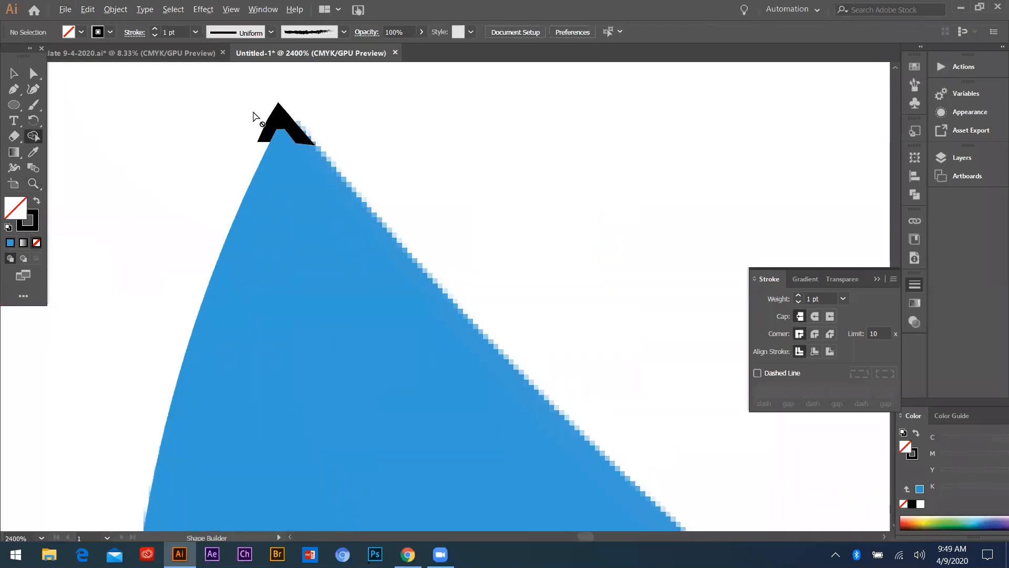
{"action": "left_click", "coordinate": [14, 73]}
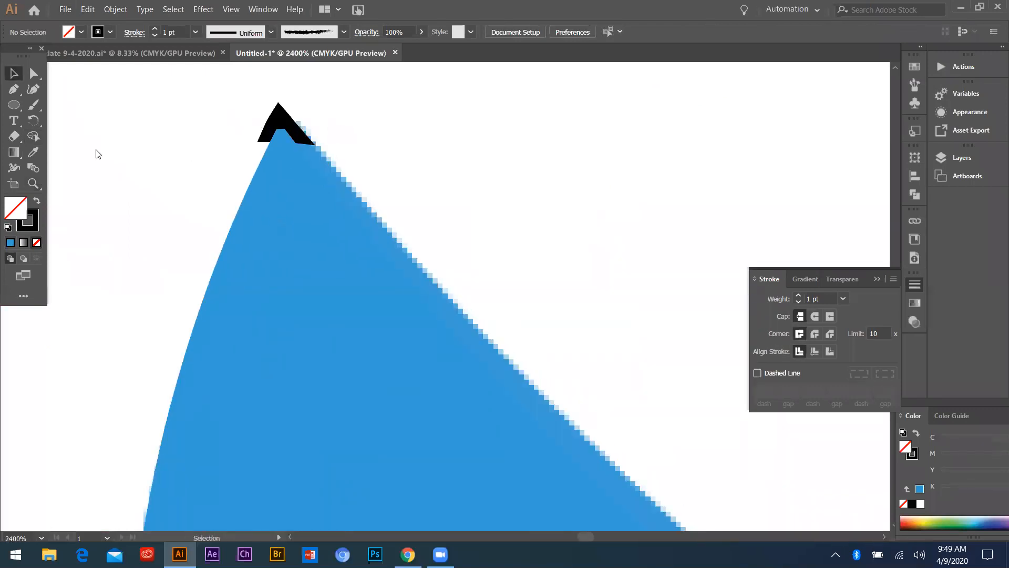
{"action": "scroll", "coordinate": [152, 185], "scroll_direction": "down", "scroll_amount": 3}
{"action": "left_click", "coordinate": [180, 221]}
{"action": "scroll", "coordinate": [210, 284], "scroll_direction": "down", "scroll_amount": 6}
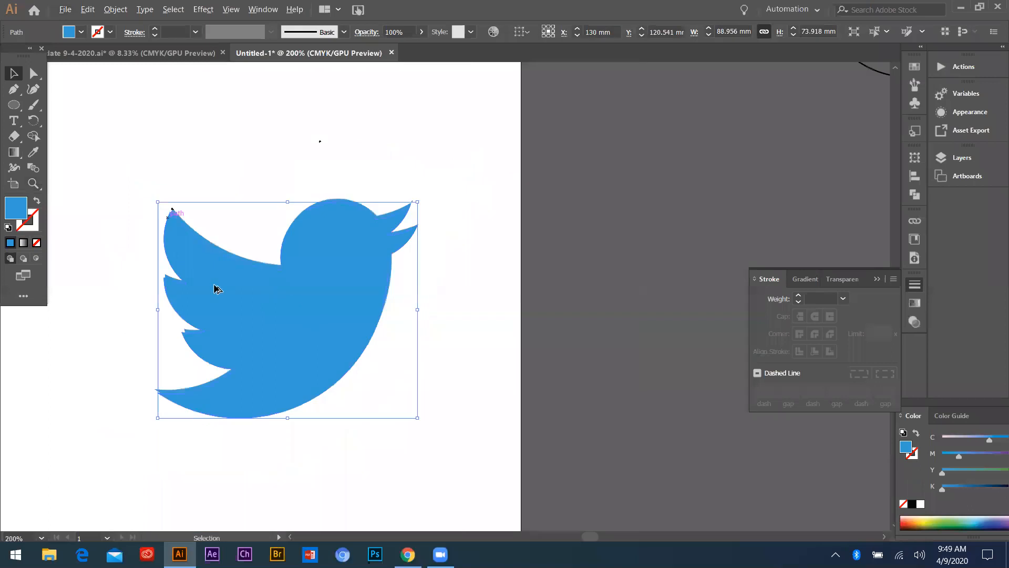
{"action": "left_click_drag", "start_coordinate": [267, 325], "coordinate": [414, 299], "text": "alt"}
{"action": "scroll", "coordinate": [418, 269], "scroll_direction": "up", "scroll_amount": 4}
{"action": "scroll", "coordinate": [311, 264], "scroll_direction": "down", "scroll_amount": 3}
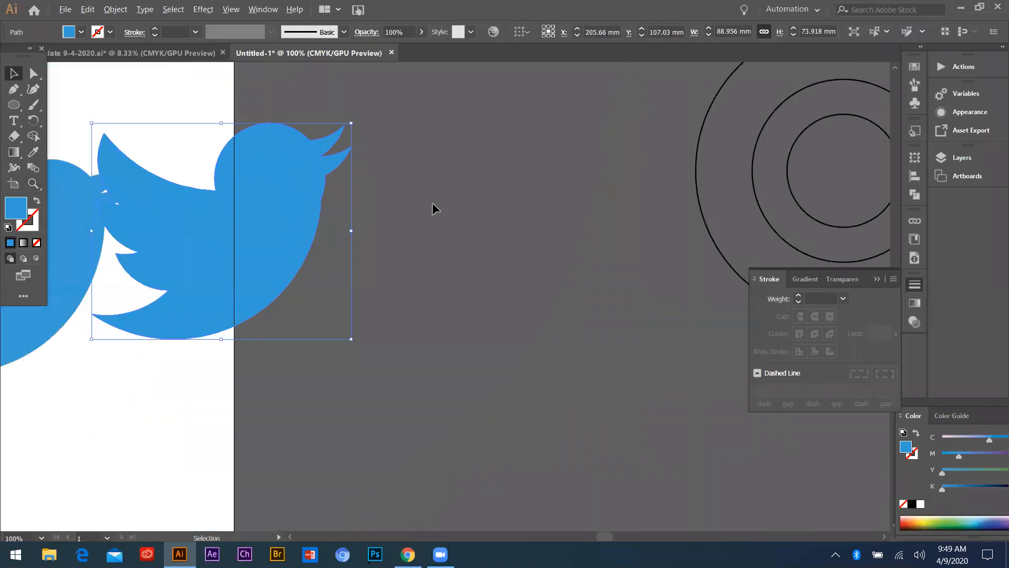
Place the rebuilt bird on the artboard directly above the reference bird and deselect it
{"action": "left_click_drag", "start_coordinate": [226, 229], "coordinate": [436, 203]}
{"action": "scroll", "coordinate": [357, 304], "scroll_direction": "down", "scroll_amount": 3}
{"action": "left_click_drag", "start_coordinate": [253, 217], "coordinate": [261, 241]}
{"action": "scroll", "coordinate": [398, 270], "scroll_direction": "up", "scroll_amount": 3}
{"action": "left_click_drag", "start_coordinate": [395, 262], "coordinate": [270, 157]}
{"action": "scroll", "coordinate": [441, 282], "scroll_direction": "down", "scroll_amount": 4}
{"action": "scroll", "coordinate": [547, 272], "scroll_direction": "up", "scroll_amount": 3}
{"action": "left_click_drag", "start_coordinate": [547, 273], "coordinate": [387, 243]}
{"action": "scroll", "coordinate": [412, 266], "scroll_direction": "up", "scroll_amount": 3}
{"action": "scroll", "coordinate": [356, 244], "scroll_direction": "down", "scroll_amount": 2}
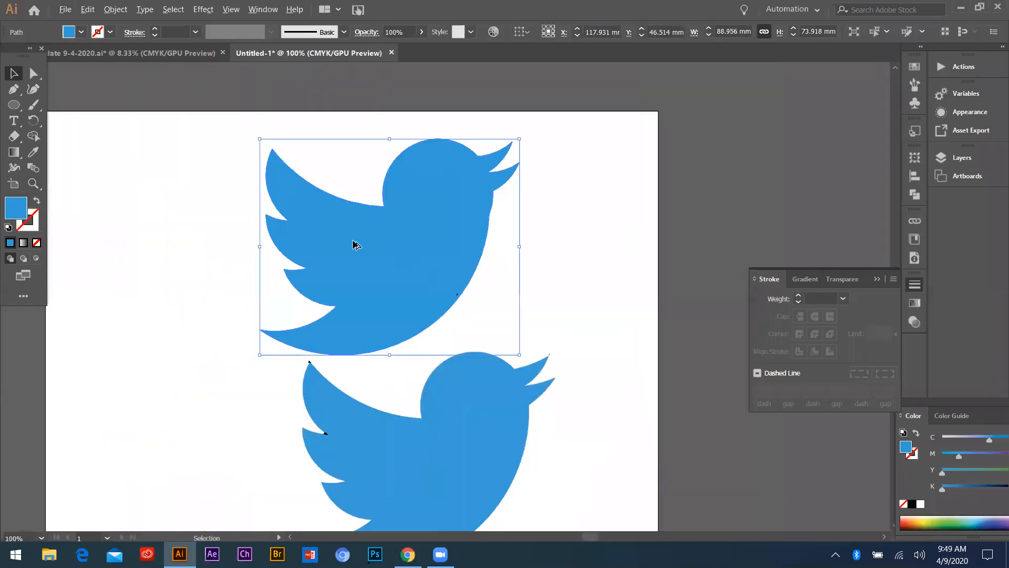
{"action": "key", "text": "ctrl+shift+a"}
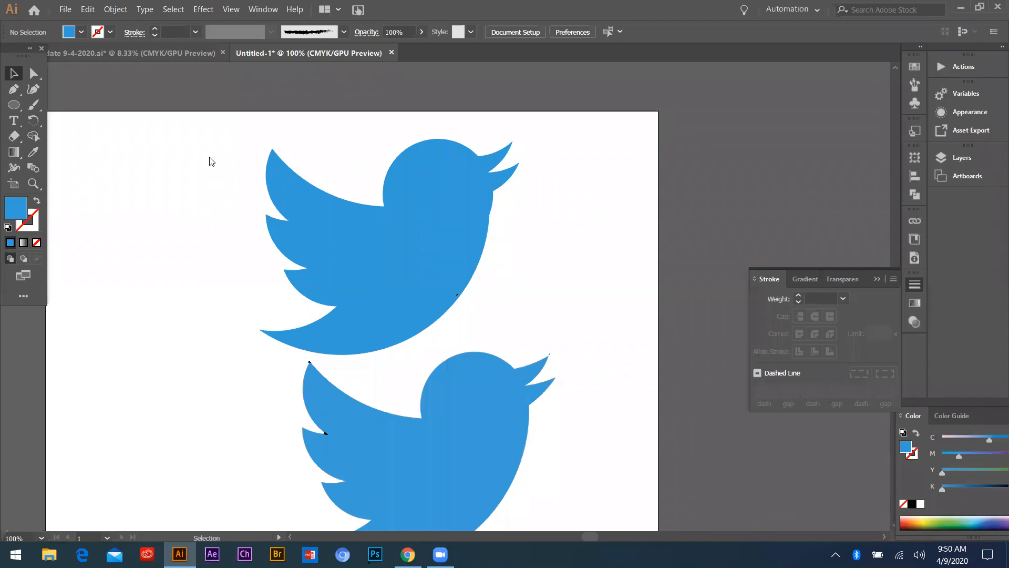
Examine the construction circles around the Twitter bird in the lesson document, and return to the untitled drawing
{"action": "scroll", "coordinate": [208, 284], "scroll_direction": "up", "scroll_amount": 1}
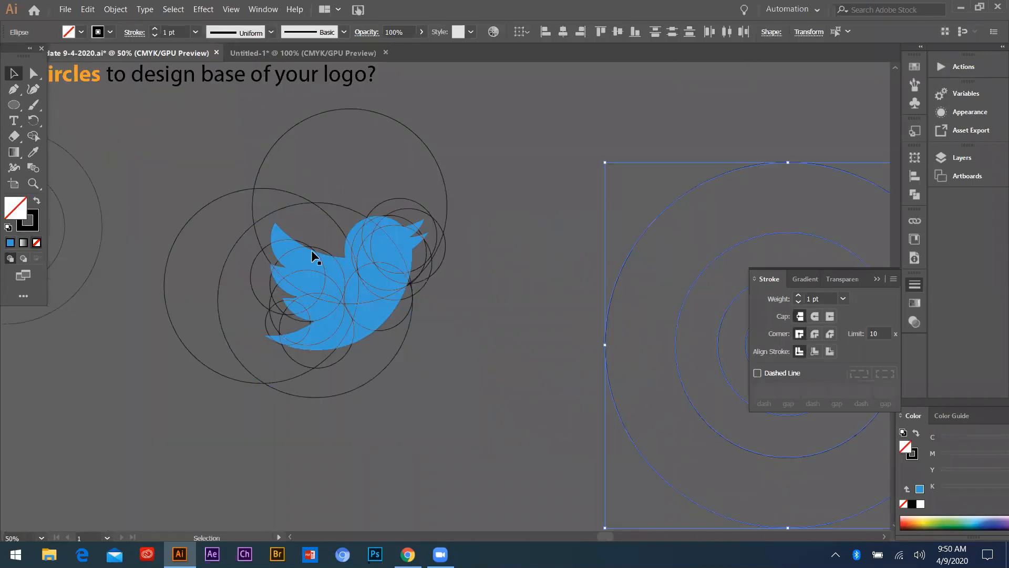
{"action": "scroll", "coordinate": [403, 323], "scroll_direction": "down", "scroll_amount": 2}
{"action": "scroll", "coordinate": [300, 267], "scroll_direction": "up", "scroll_amount": 2}
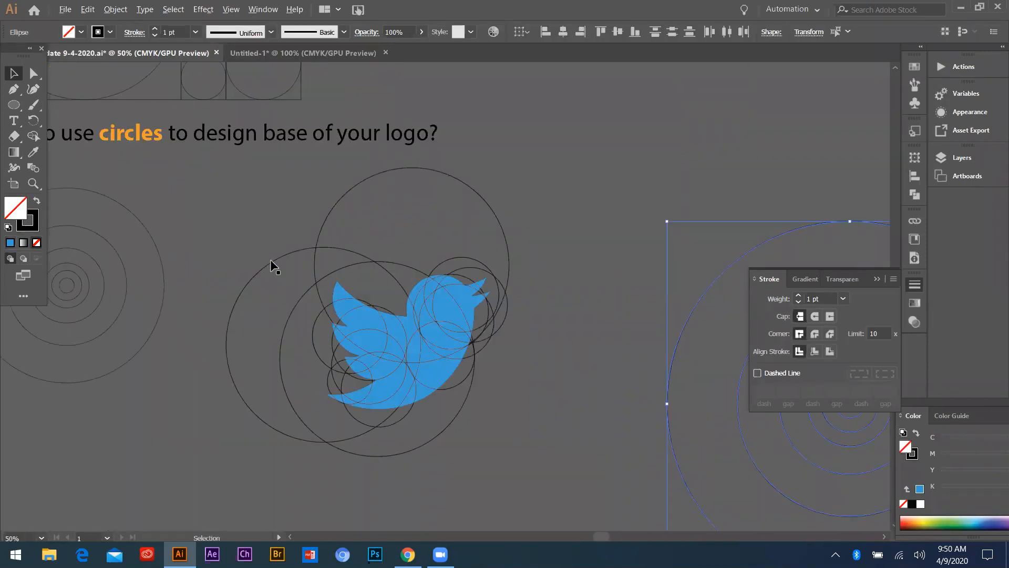
{"action": "scroll", "coordinate": [309, 62], "scroll_direction": "down", "scroll_amount": 1}
{"action": "left_click", "coordinate": [307, 52]}
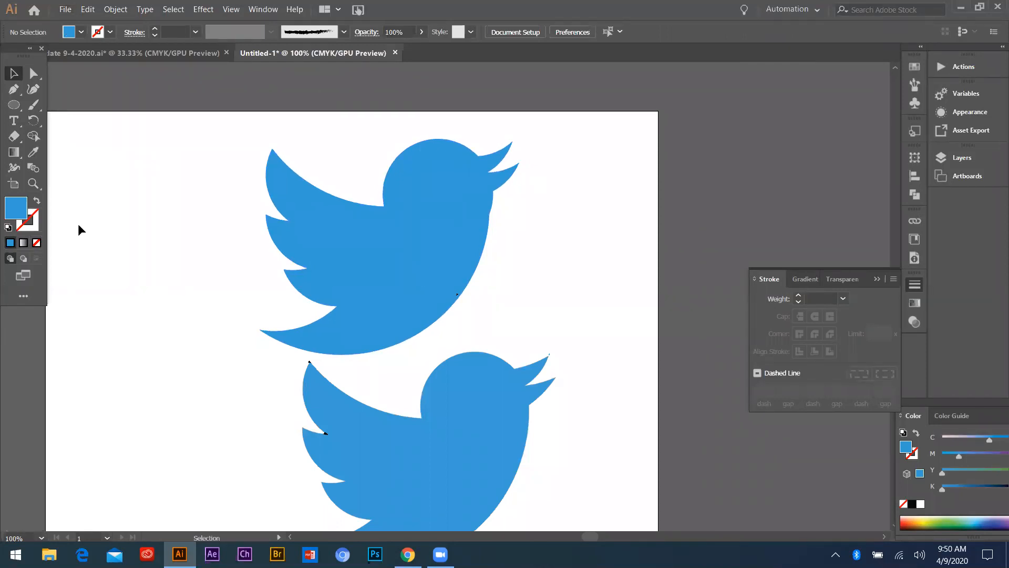
Review the lesson document's concentric circles, topic list, and gradient, stroke and Golden Ratio examples
{"action": "left_click", "coordinate": [105, 53]}
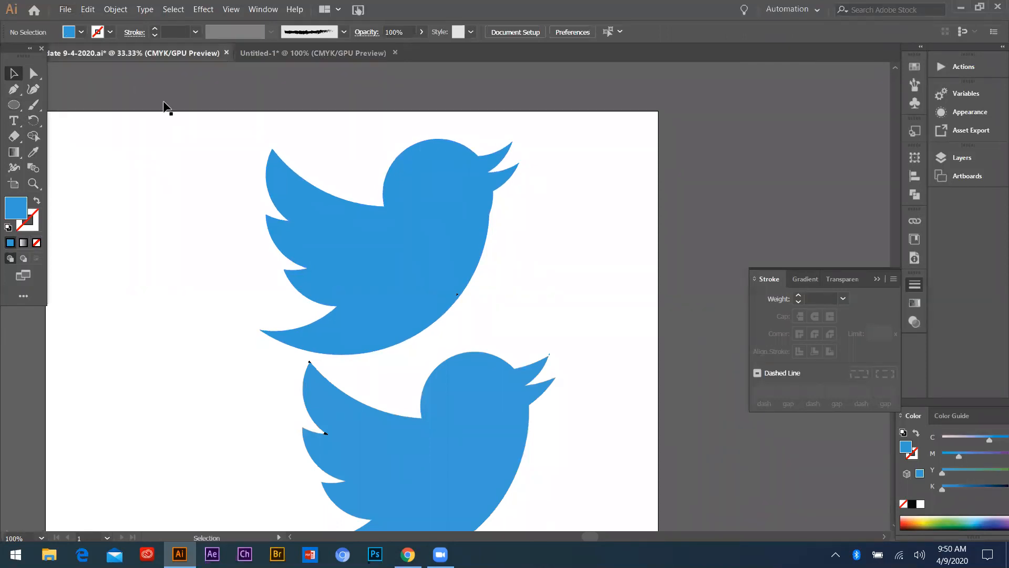
{"action": "scroll", "coordinate": [109, 272], "scroll_direction": "up", "scroll_amount": 3}
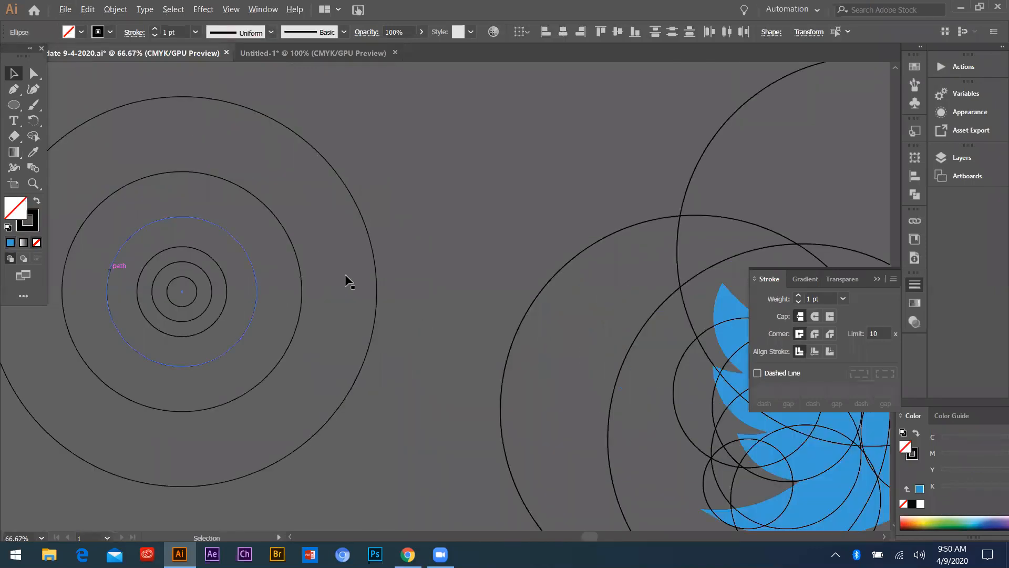
{"action": "scroll", "coordinate": [344, 274], "scroll_direction": "down", "scroll_amount": 1}
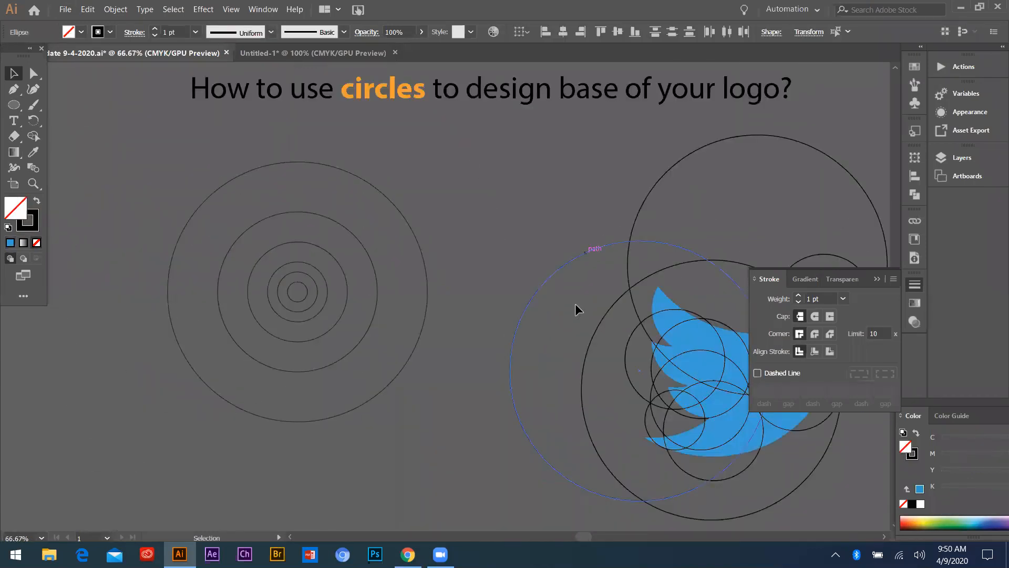
{"action": "scroll", "coordinate": [368, 279], "scroll_direction": "down", "scroll_amount": 2}
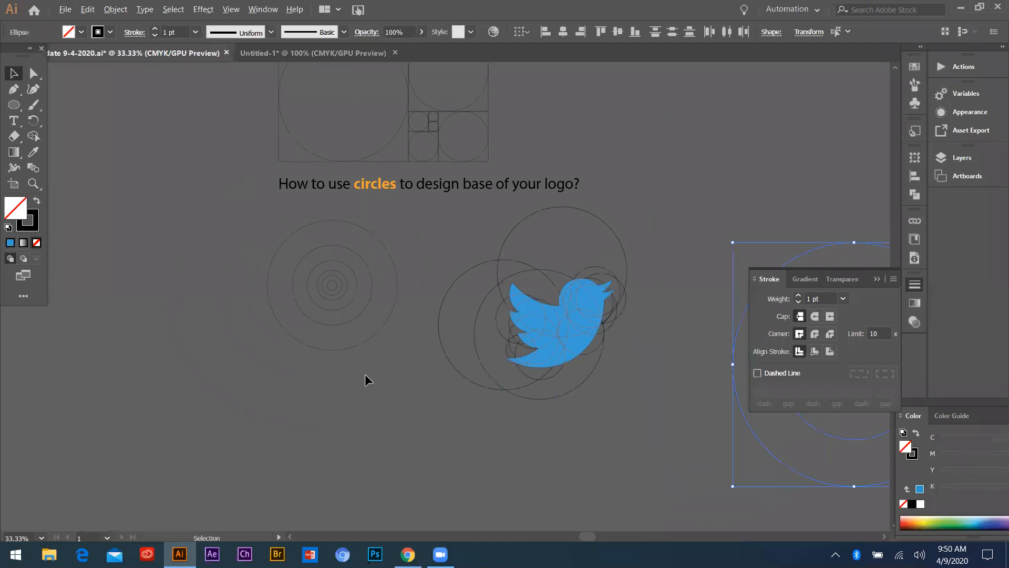
{"action": "scroll", "coordinate": [365, 376], "scroll_direction": "down", "scroll_amount": 3}
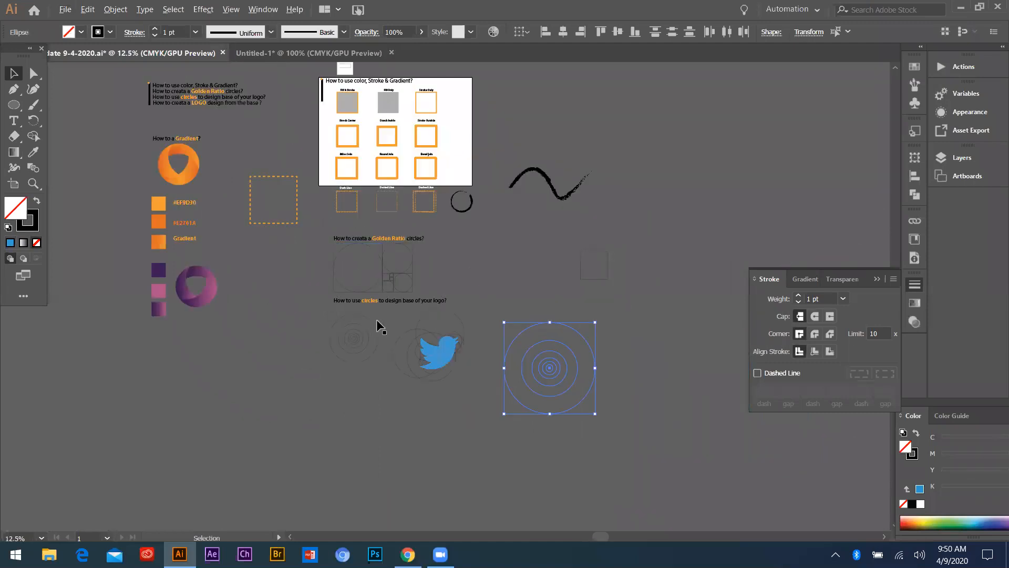
{"action": "scroll", "coordinate": [330, 215], "scroll_direction": "up", "scroll_amount": 3}
{"action": "scroll", "coordinate": [326, 221], "scroll_direction": "down", "scroll_amount": 2}
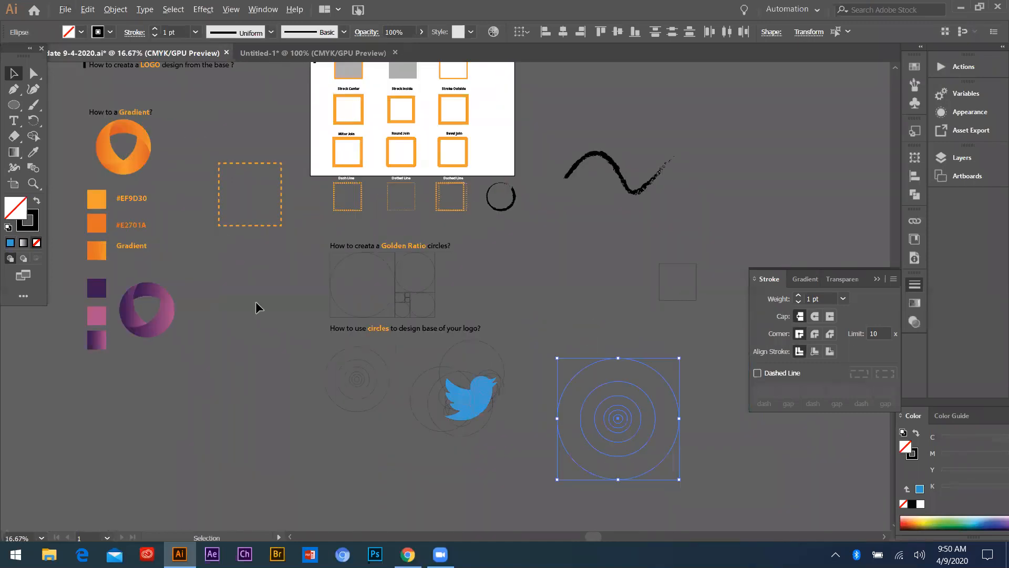
{"action": "scroll", "coordinate": [390, 292], "scroll_direction": "up", "scroll_amount": 2}
{"action": "scroll", "coordinate": [438, 317], "scroll_direction": "down", "scroll_amount": 2}
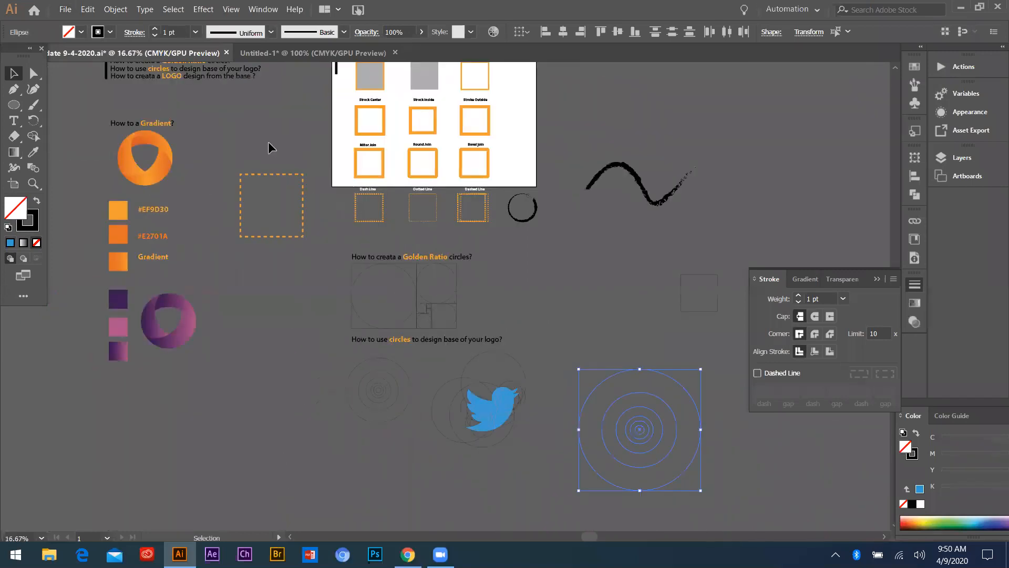
{"action": "scroll", "coordinate": [268, 141], "scroll_direction": "up", "scroll_amount": 2}
{"action": "scroll", "coordinate": [266, 178], "scroll_direction": "up", "scroll_amount": 4}
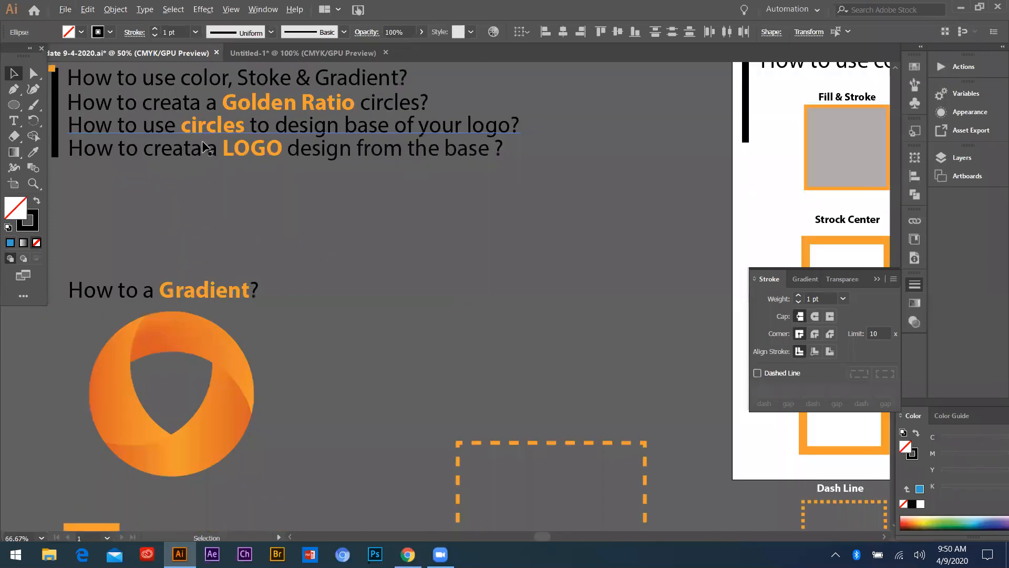
{"action": "scroll", "coordinate": [256, 112], "scroll_direction": "down", "scroll_amount": 2}
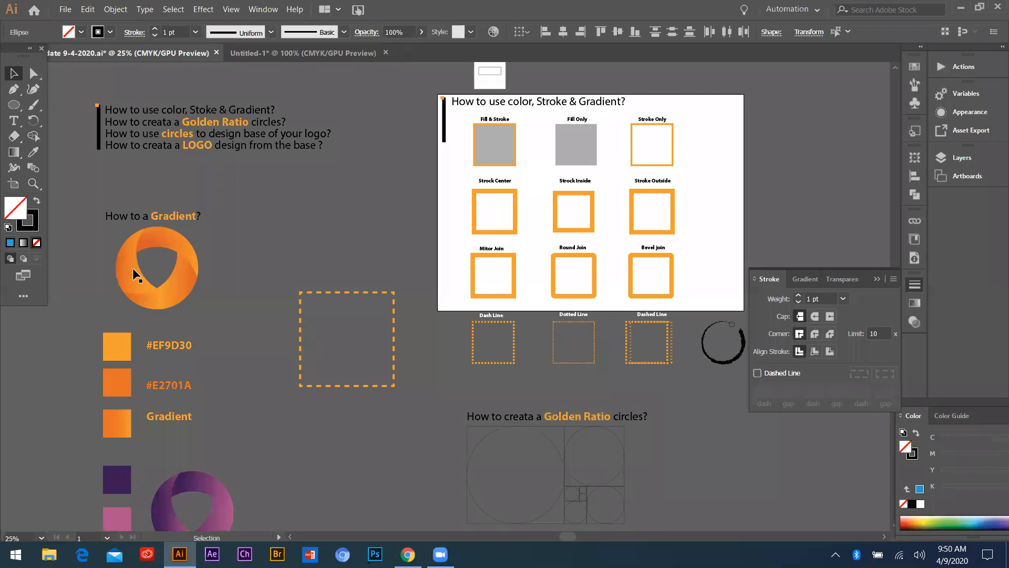
{"action": "scroll", "coordinate": [132, 267], "scroll_direction": "down", "scroll_amount": 1}
Return to the untitled drawing, clear the rebuilt bird and stray specks off the artboard, and place the bird beneath the Golden Ratio squares
{"action": "key", "text": "ctrl+Tab"}
{"action": "scroll", "coordinate": [392, 289], "scroll_direction": "down", "scroll_amount": 3}
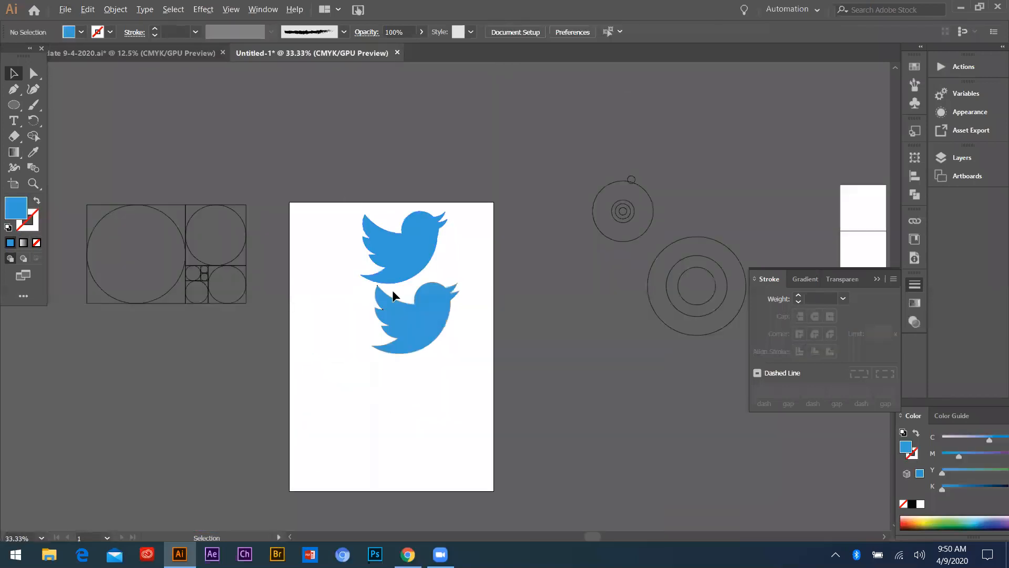
{"action": "left_click_drag", "start_coordinate": [396, 259], "coordinate": [520, 158]}
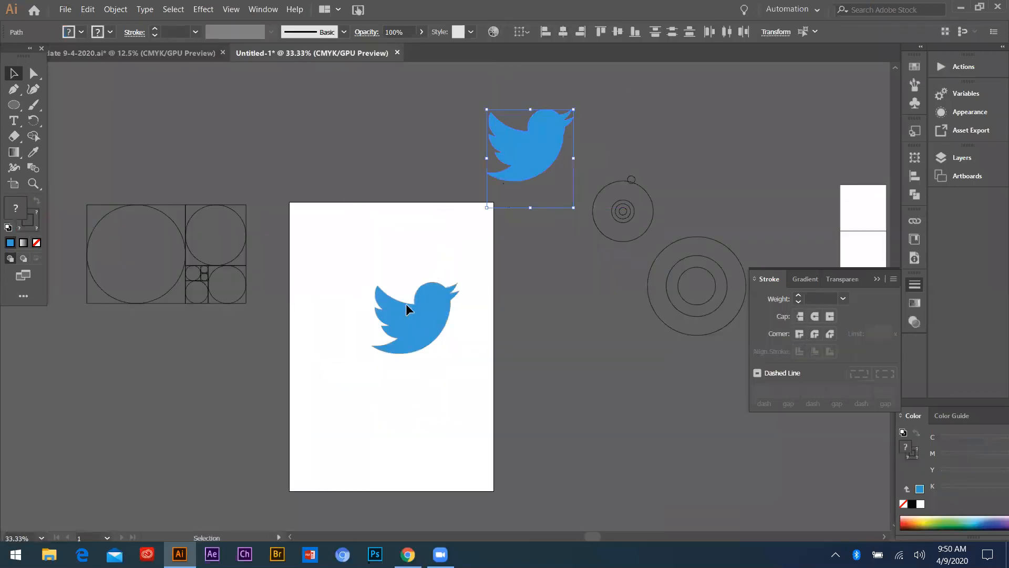
{"action": "scroll", "coordinate": [410, 307], "scroll_direction": "up", "scroll_amount": 2}
{"action": "left_click_drag", "start_coordinate": [317, 274], "coordinate": [523, 434]}
{"action": "scroll", "coordinate": [359, 316], "scroll_direction": "down", "scroll_amount": 2}
{"action": "left_click_drag", "start_coordinate": [346, 198], "coordinate": [475, 229]}
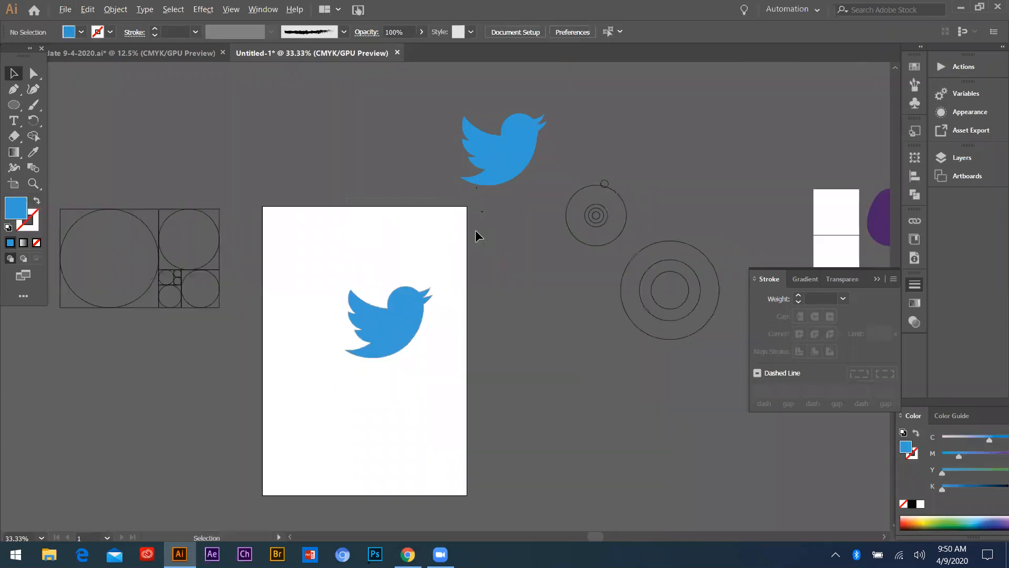
{"action": "left_click_drag", "start_coordinate": [494, 133], "coordinate": [93, 331]}
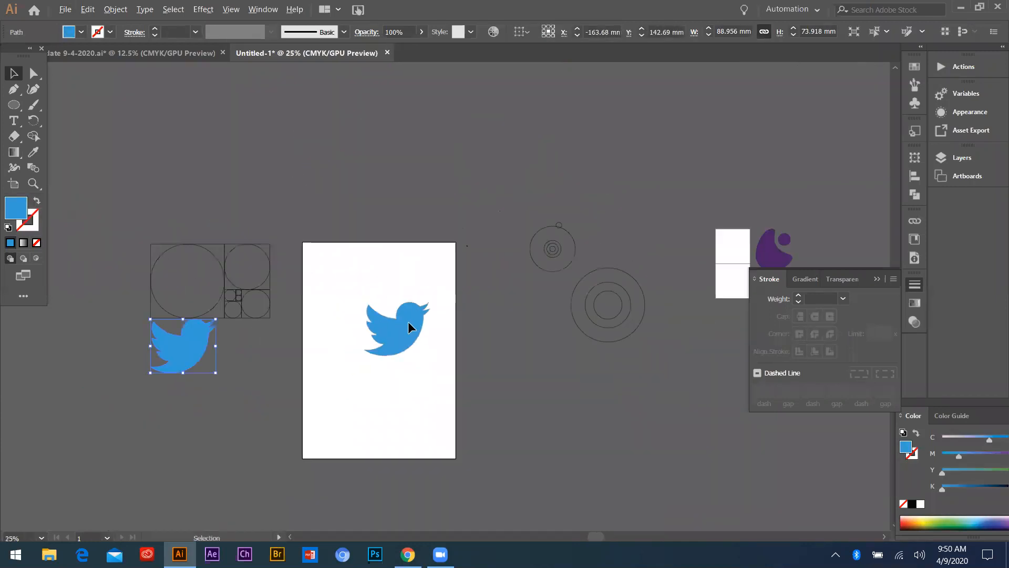
Select the linked reference bird image on the artboard and delete it
{"action": "scroll", "coordinate": [407, 320], "scroll_direction": "up", "scroll_amount": 2}
{"action": "left_click", "coordinate": [447, 443]}
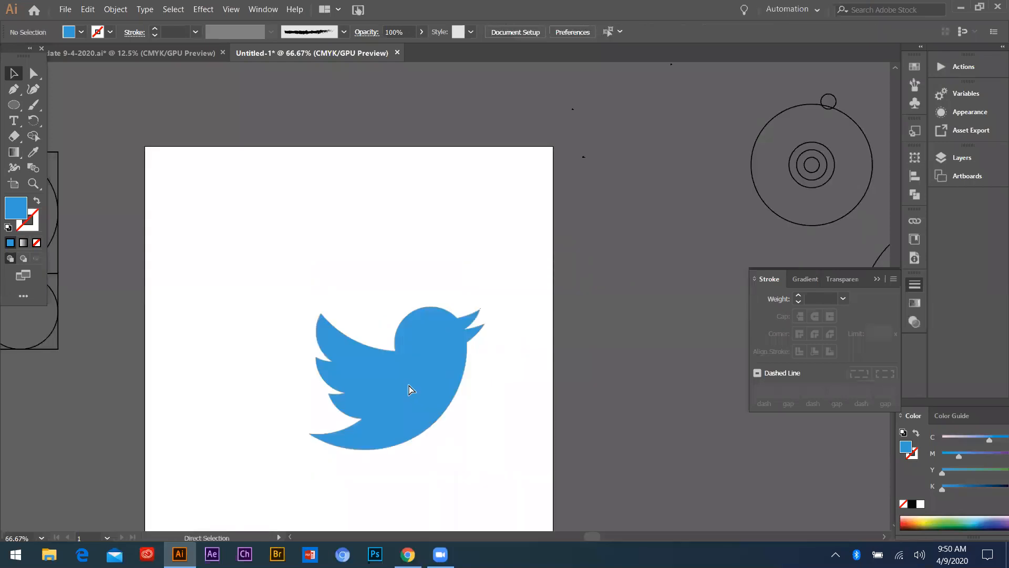
{"action": "left_click", "coordinate": [402, 342]}
{"action": "left_click_drag", "start_coordinate": [409, 367], "coordinate": [410, 241]}
{"action": "key", "text": "Delete"}
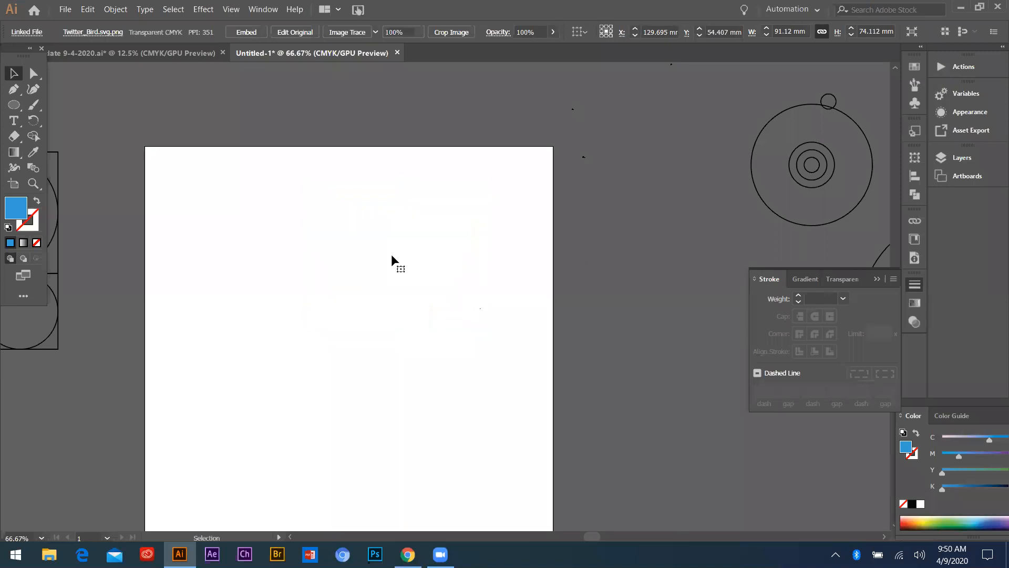
Draw a circle about 69 mm in diameter in the upper part of the empty artboard with the Ellipse tool
{"action": "scroll", "coordinate": [337, 283], "scroll_direction": "down", "scroll_amount": 4}
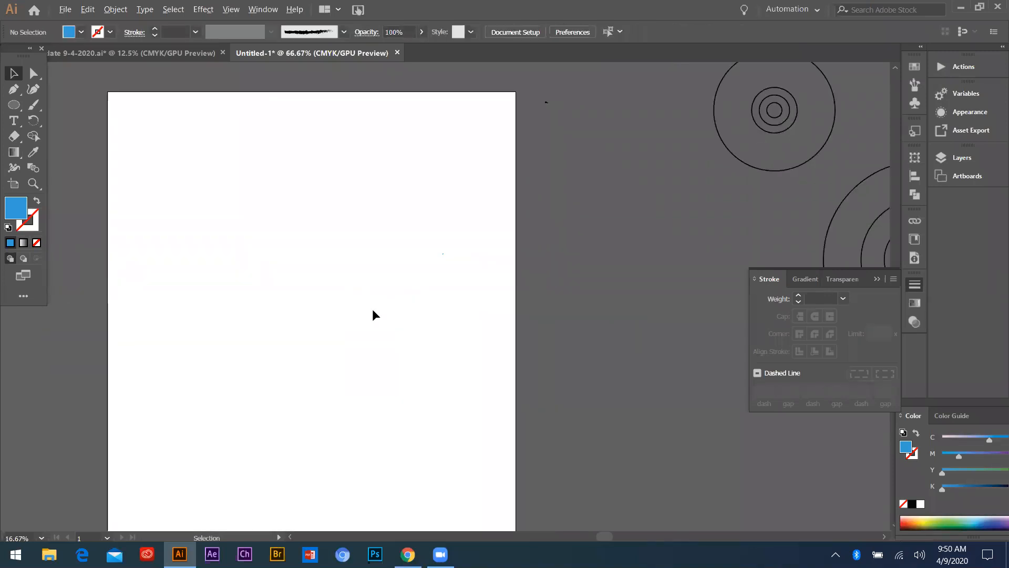
{"action": "scroll", "coordinate": [372, 309], "scroll_direction": "down", "scroll_amount": 2}
{"action": "scroll", "coordinate": [230, 292], "scroll_direction": "up", "scroll_amount": 3}
{"action": "scroll", "coordinate": [304, 267], "scroll_direction": "down", "scroll_amount": 1}
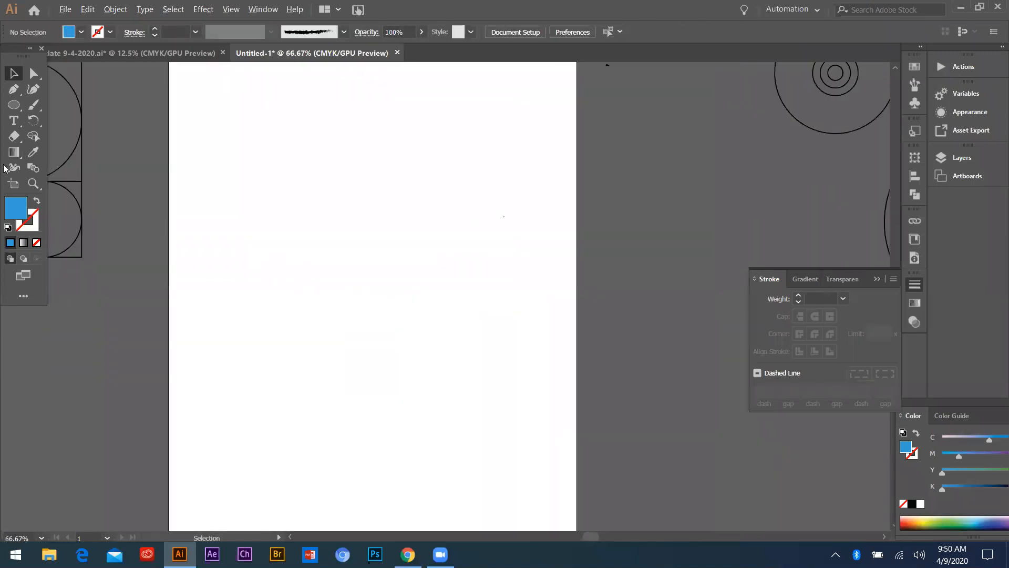
{"action": "left_click", "coordinate": [14, 104]}
{"action": "left_click_drag", "start_coordinate": [309, 209], "coordinate": [378, 275]}
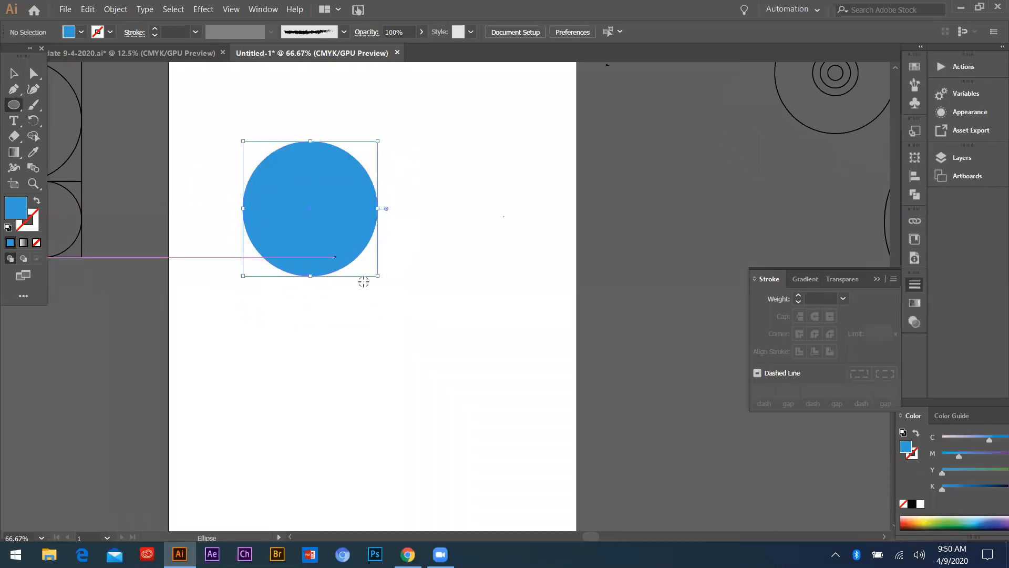
Remove the new circle's fill, set its stroke color to black, and switch to the Selection tool
{"action": "left_click", "coordinate": [36, 242]}
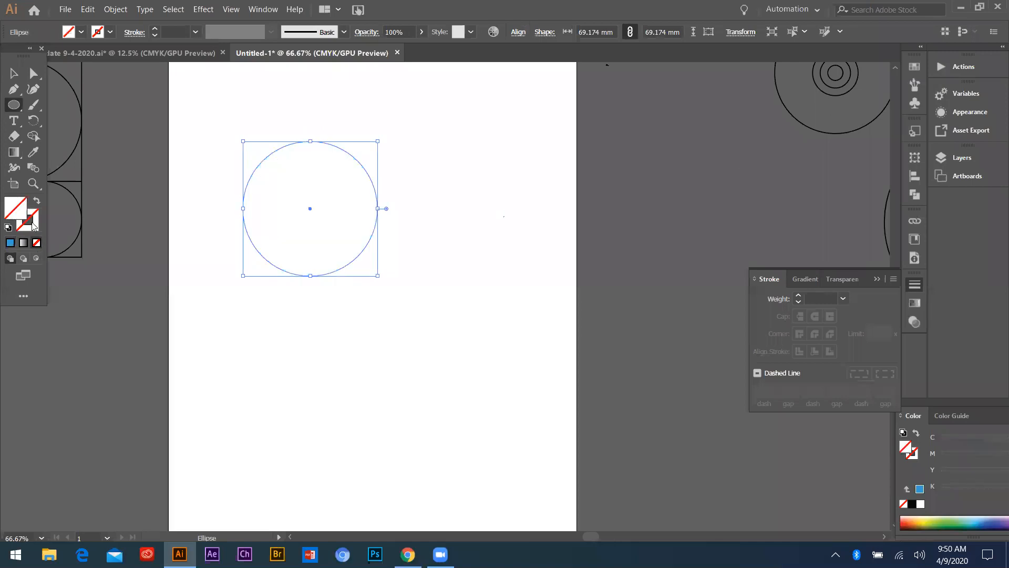
{"action": "left_click", "coordinate": [11, 242]}
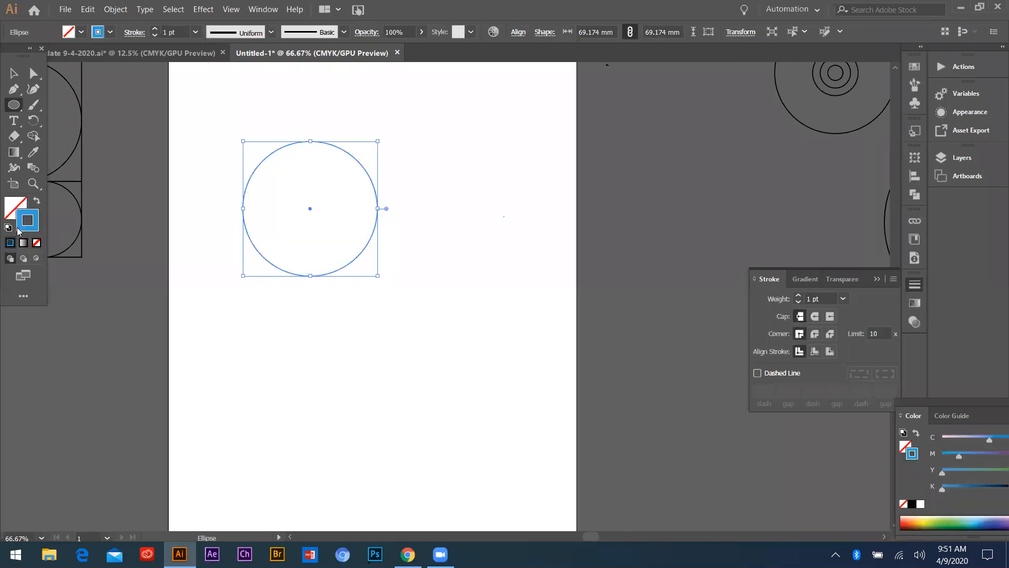
{"action": "double_click", "coordinate": [27, 220]}
{"action": "left_click", "coordinate": [609, 164]}
{"action": "left_click", "coordinate": [14, 74]}
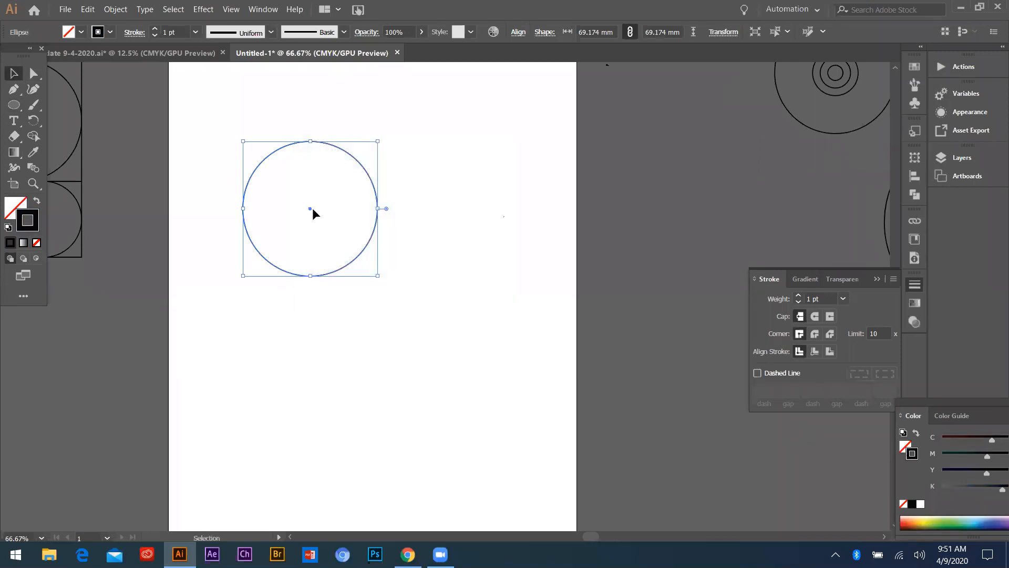
Duplicate the circle sideways to the right so the copy's center sits on the original circle's right edge
{"action": "left_click_drag", "start_coordinate": [311, 207], "coordinate": [315, 231]}
{"action": "key", "text": "ctrl+1"}
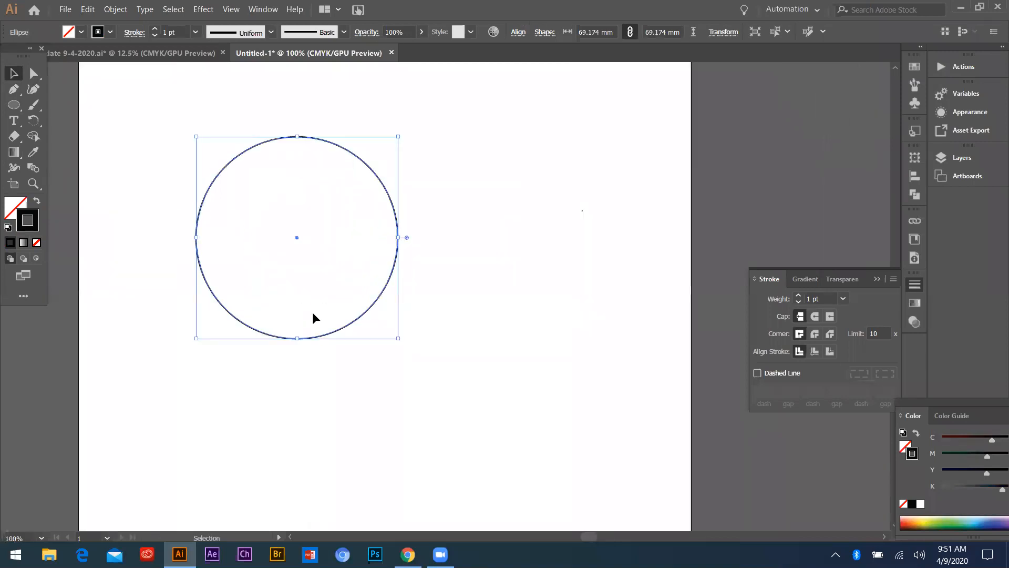
{"action": "key", "text": "ctrl+plus"}
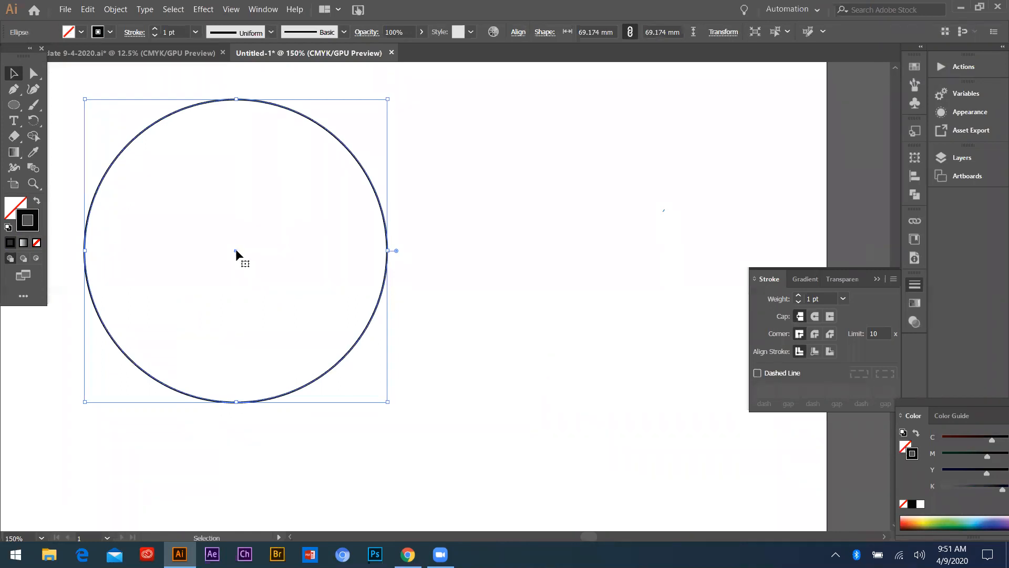
{"action": "left_click", "coordinate": [14, 108]}
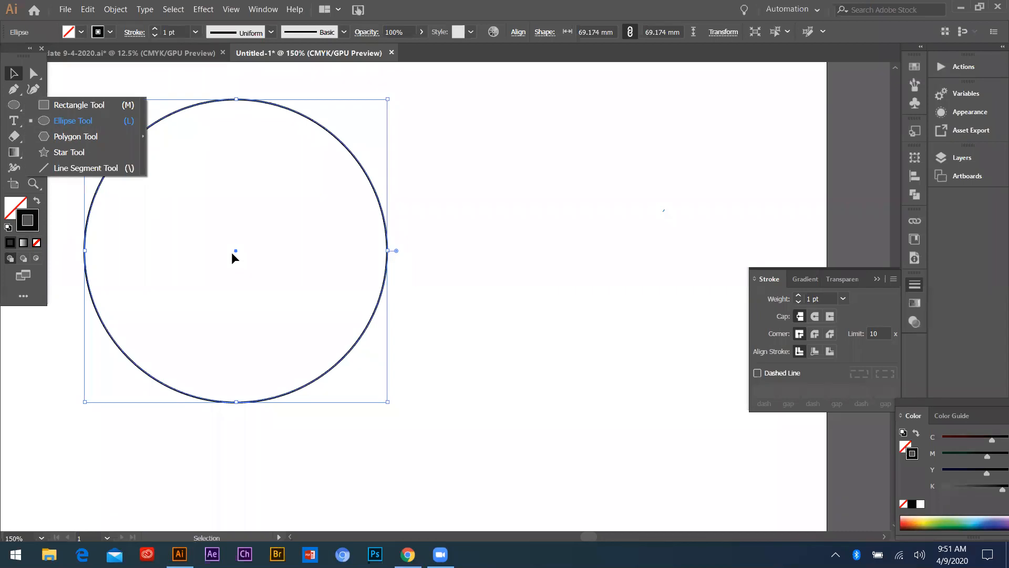
{"action": "left_click", "coordinate": [202, 153]}
{"action": "left_click_drag", "start_coordinate": [167, 84], "coordinate": [233, 248]}
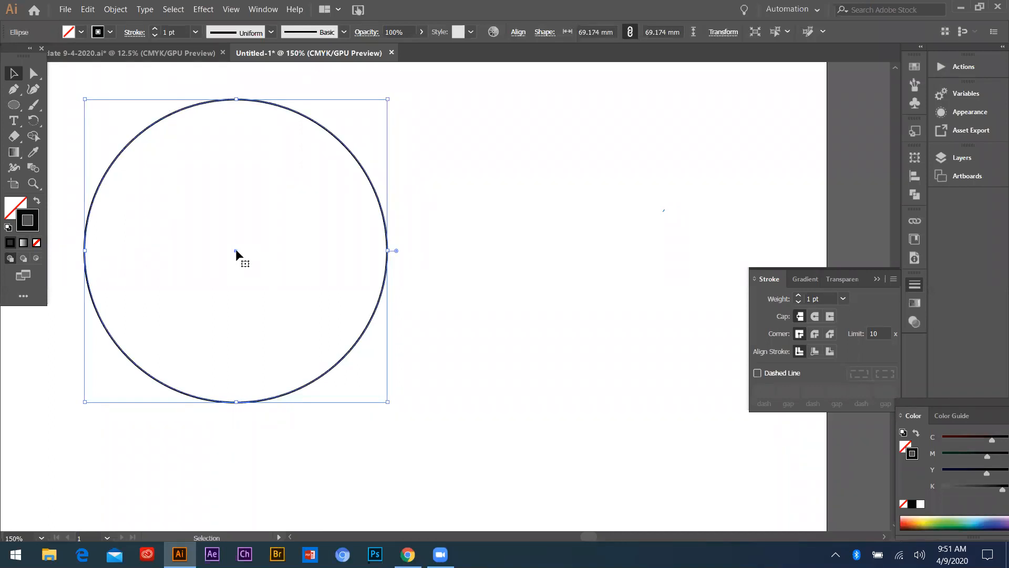
{"action": "left_click_drag", "start_coordinate": [235, 250], "coordinate": [387, 249]}
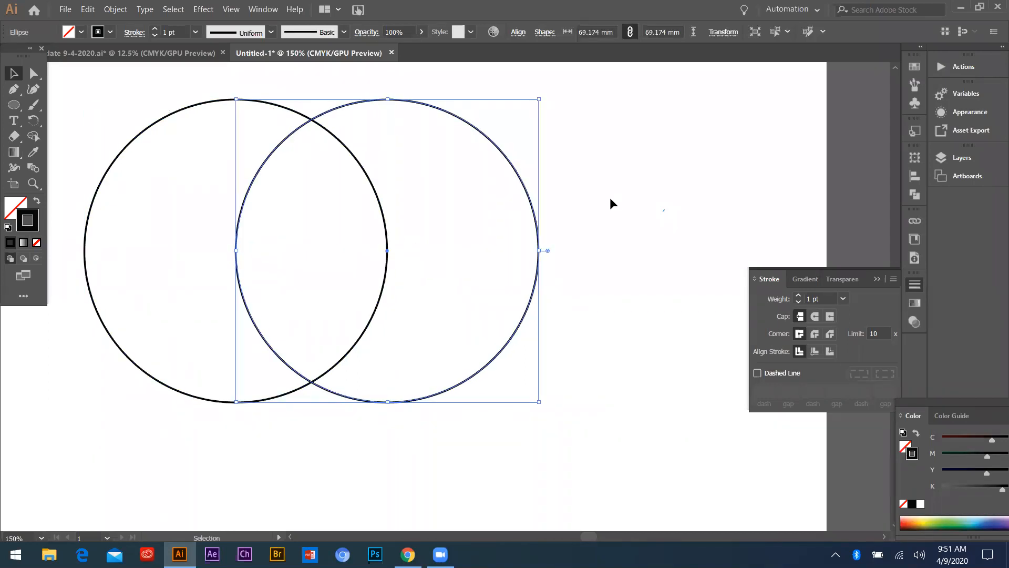
Duplicate the right circle once more and center the copy on the lower intersection of the first two circles
{"action": "left_click_drag", "start_coordinate": [575, 170], "coordinate": [465, 307]}
{"action": "left_click_drag", "start_coordinate": [387, 252], "coordinate": [311, 381]}
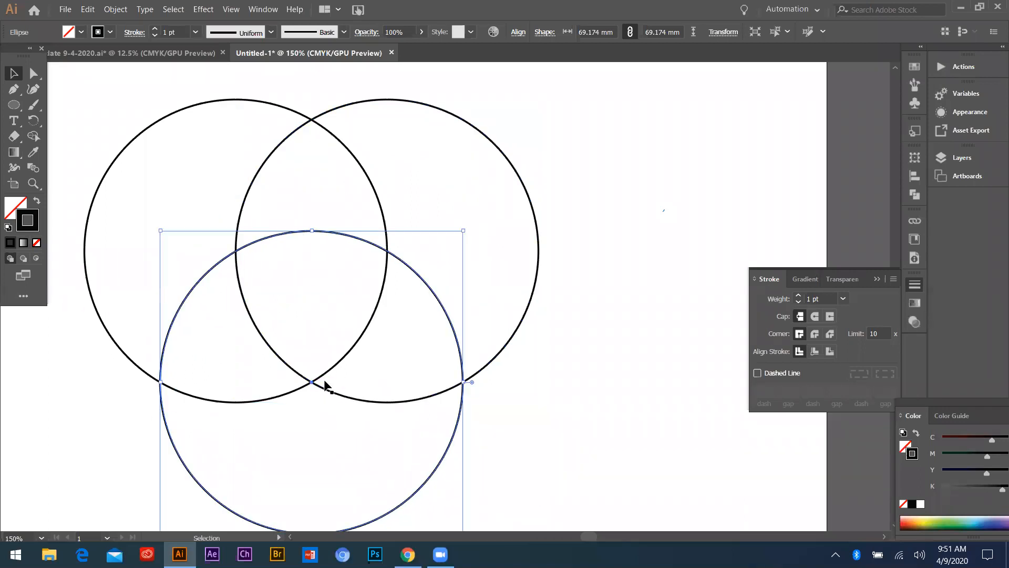
{"action": "scroll", "coordinate": [325, 382], "scroll_direction": "up", "scroll_amount": 3}
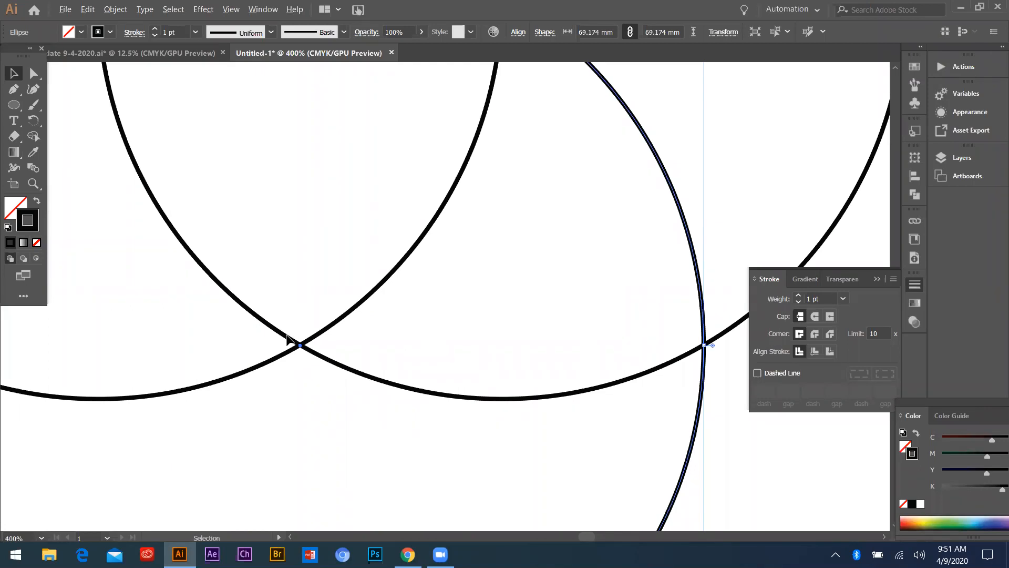
{"action": "scroll", "coordinate": [287, 336], "scroll_direction": "down", "scroll_amount": 4}
Add a fourth copy of the circle in the middle of the three overlapping circles
{"action": "left_click", "coordinate": [497, 207]}
{"action": "scroll", "coordinate": [344, 254], "scroll_direction": "up", "scroll_amount": 2}
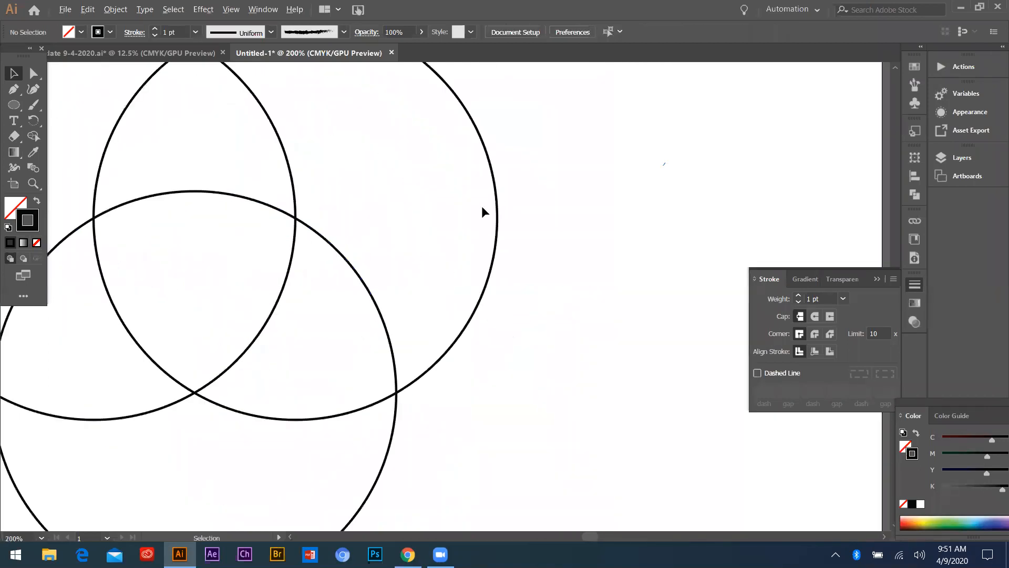
{"action": "scroll", "coordinate": [483, 213], "scroll_direction": "down", "scroll_amount": 2}
{"action": "left_click_drag", "start_coordinate": [483, 213], "coordinate": [428, 254]}
{"action": "left_click", "coordinate": [566, 400]}
{"action": "scroll", "coordinate": [376, 273], "scroll_direction": "up", "scroll_amount": 2}
{"action": "scroll", "coordinate": [370, 238], "scroll_direction": "down", "scroll_amount": 1}
{"action": "scroll", "coordinate": [371, 241], "scroll_direction": "down", "scroll_amount": 2}
{"action": "scroll", "coordinate": [334, 248], "scroll_direction": "up", "scroll_amount": 2}
{"action": "scroll", "coordinate": [304, 242], "scroll_direction": "down", "scroll_amount": 2}
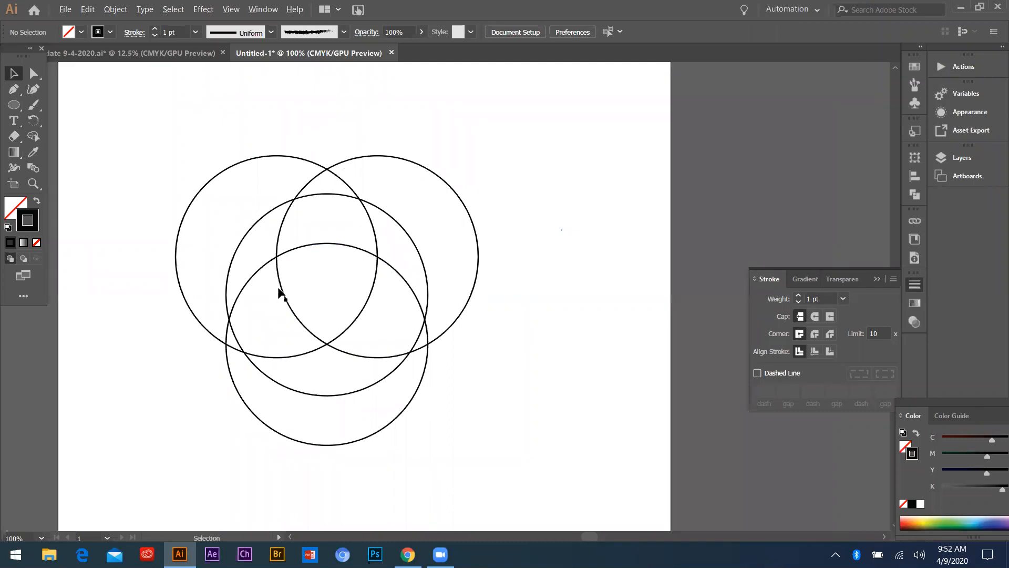
{"action": "scroll", "coordinate": [314, 260], "scroll_direction": "down", "scroll_amount": 2}
{"action": "scroll", "coordinate": [314, 260], "scroll_direction": "up", "scroll_amount": 2}
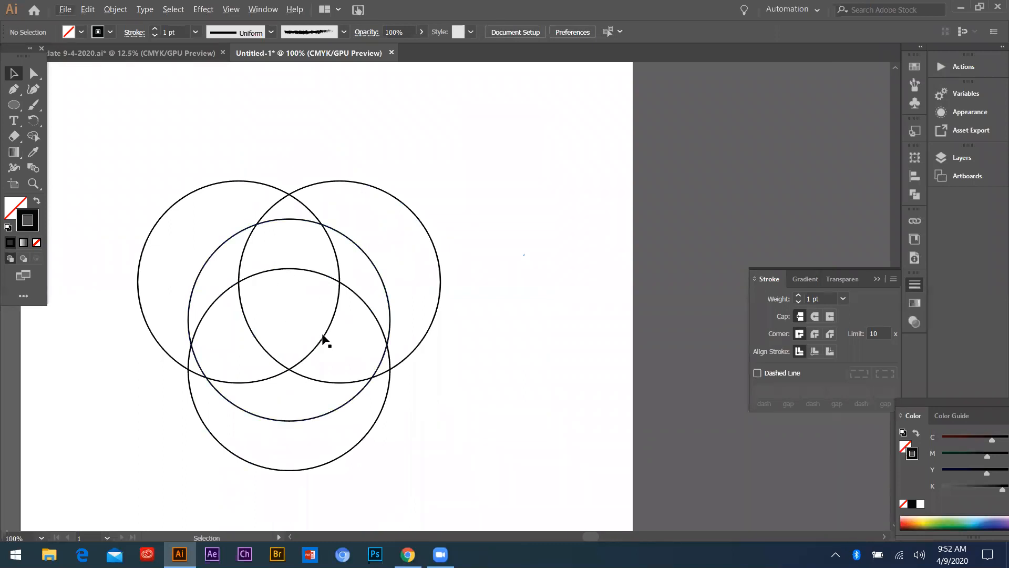
{"action": "scroll", "coordinate": [208, 248], "scroll_direction": "down", "scroll_amount": 2}
{"action": "scroll", "coordinate": [256, 244], "scroll_direction": "up", "scroll_amount": 3}
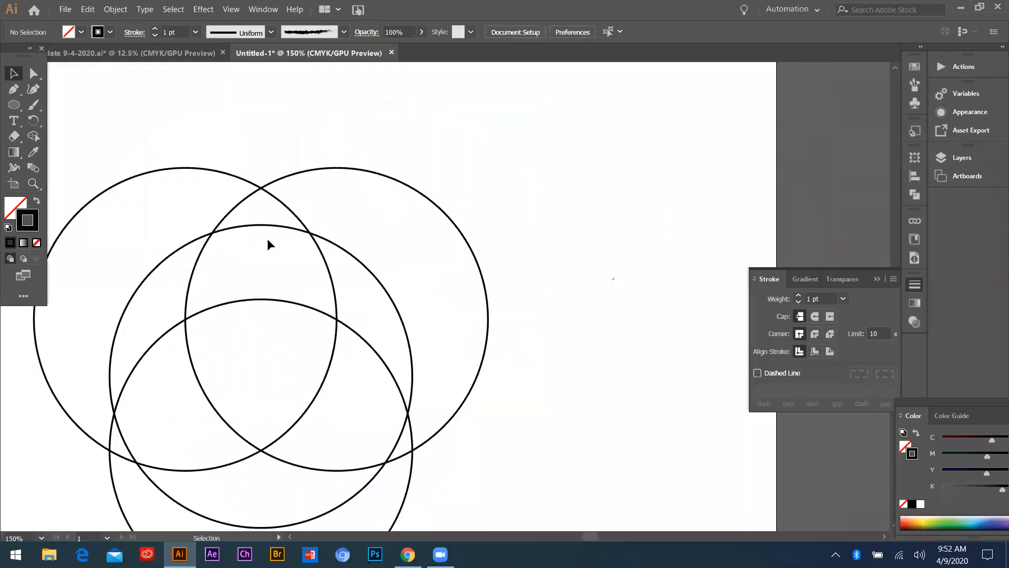
{"action": "key", "text": "ctrl+minus"}
{"action": "left_click", "coordinate": [33, 136]}
{"action": "scroll", "coordinate": [364, 225], "scroll_direction": "up", "scroll_amount": 2}
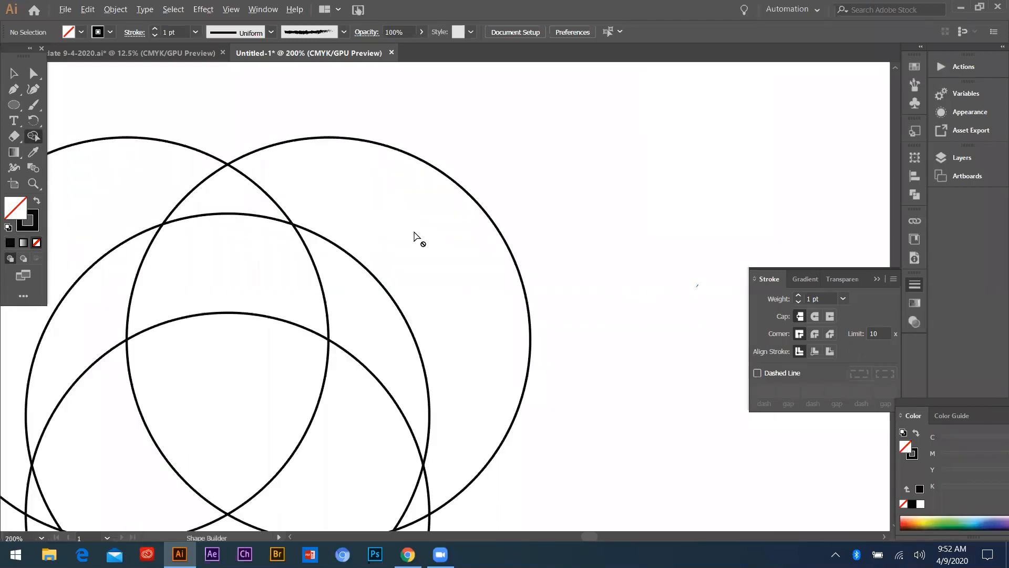
{"action": "scroll", "coordinate": [417, 236], "scroll_direction": "down", "scroll_amount": 1}
{"action": "scroll", "coordinate": [378, 207], "scroll_direction": "down", "scroll_amount": 1}
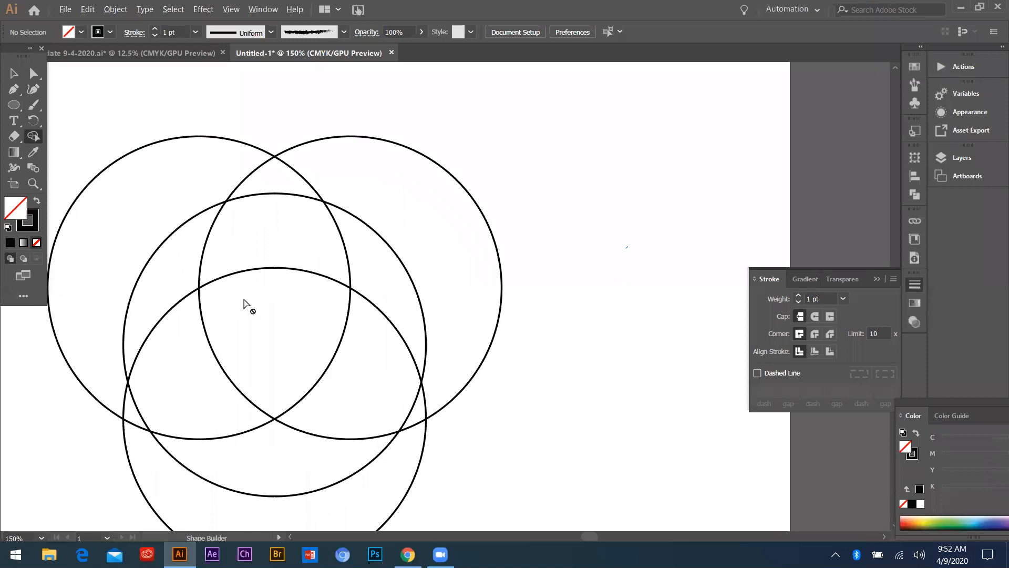
{"action": "left_click_drag", "start_coordinate": [241, 442], "coordinate": [309, 392]}
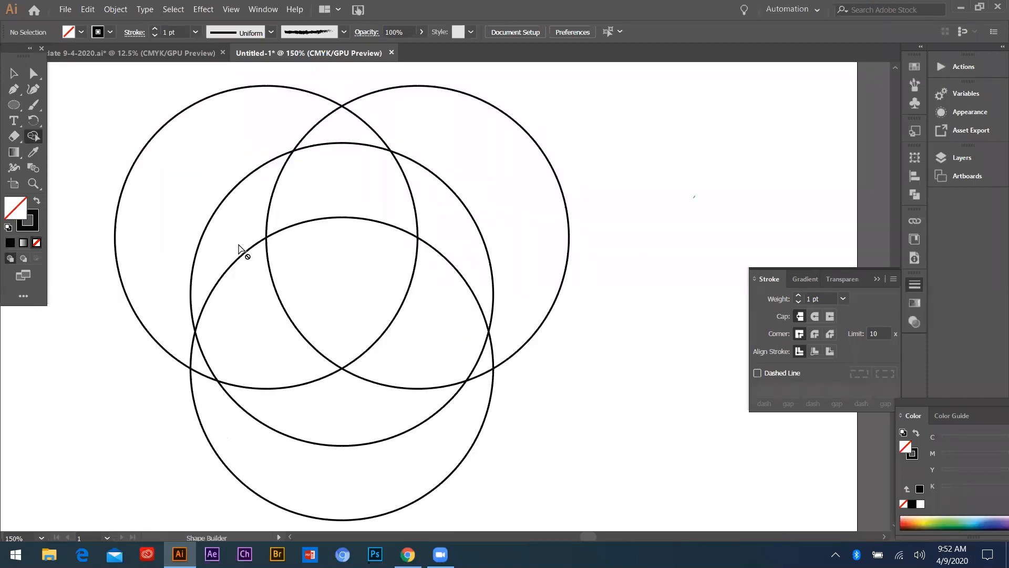
Select all four overlapping circles and activate the Shape Builder tool
{"action": "left_click", "coordinate": [13, 75]}
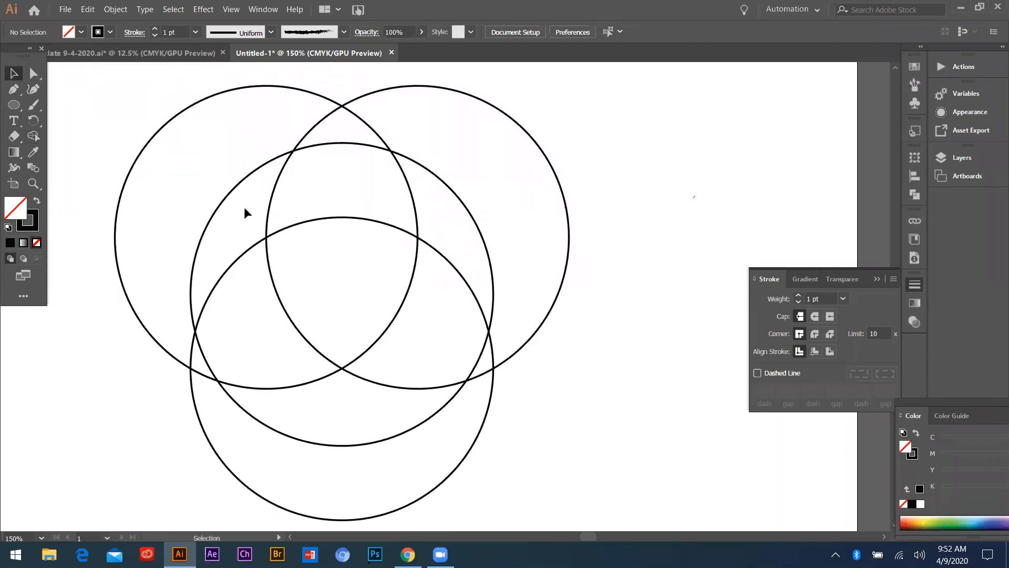
{"action": "key", "text": "ctrl+minus"}
{"action": "key", "text": "ctrl+minus"}
{"action": "left_click_drag", "start_coordinate": [171, 133], "coordinate": [457, 425]}
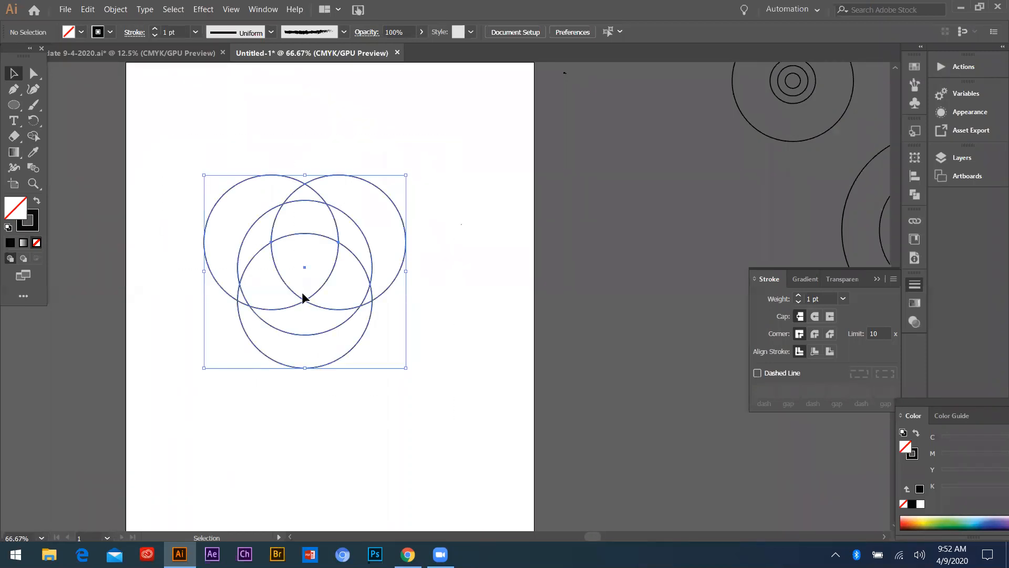
{"action": "key", "text": "ctrl+plus"}
{"action": "key", "text": "ctrl+plus"}
{"action": "key", "text": "shift+m"}
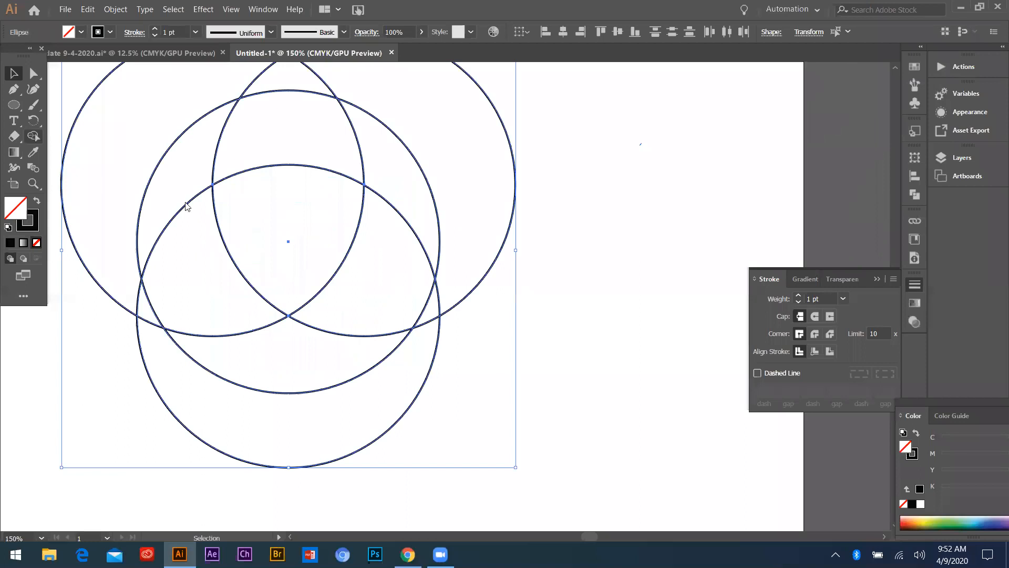
Merge the regions inside the middle circle into three interlocking blades around the rounded central triangle with the Shape Builder
{"action": "mouse_move", "coordinate": [187, 210]}
{"action": "left_mouse_down"}
{"action": "mouse_move", "coordinate": [187, 248]}
{"action": "mouse_move", "coordinate": [199, 262]}
{"action": "left_mouse_up"}
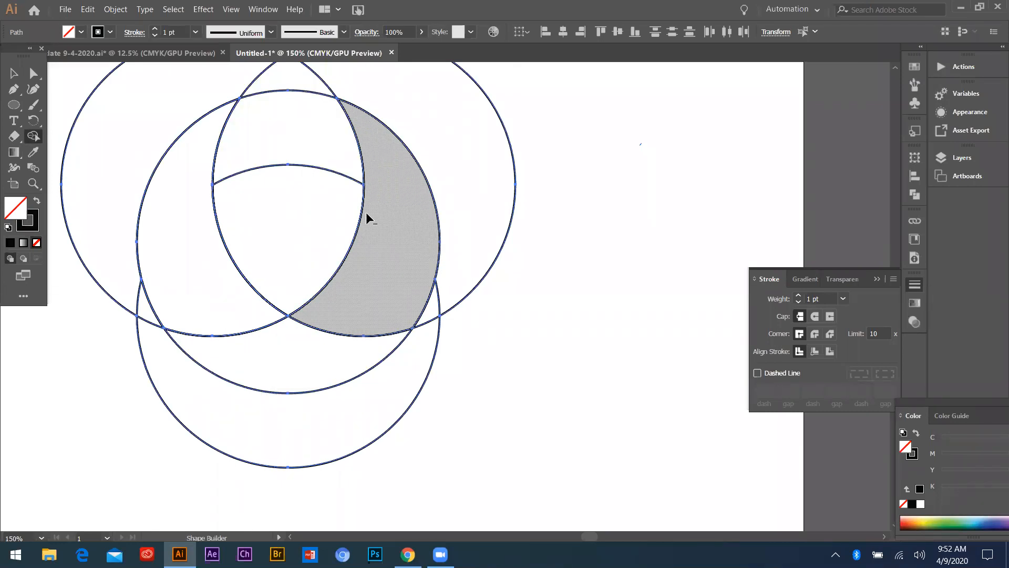
{"action": "scroll", "coordinate": [363, 210], "scroll_direction": "down", "scroll_amount": 1}
{"action": "scroll", "coordinate": [354, 181], "scroll_direction": "up", "scroll_amount": 1}
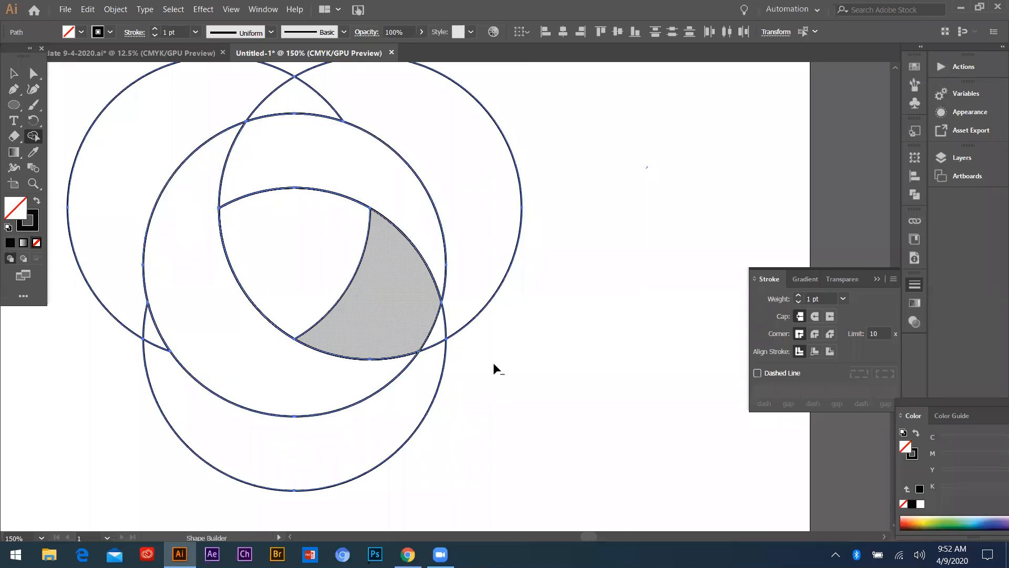
{"action": "scroll", "coordinate": [493, 361], "scroll_direction": "down", "scroll_amount": 1}
{"action": "key", "text": "ctrl"}
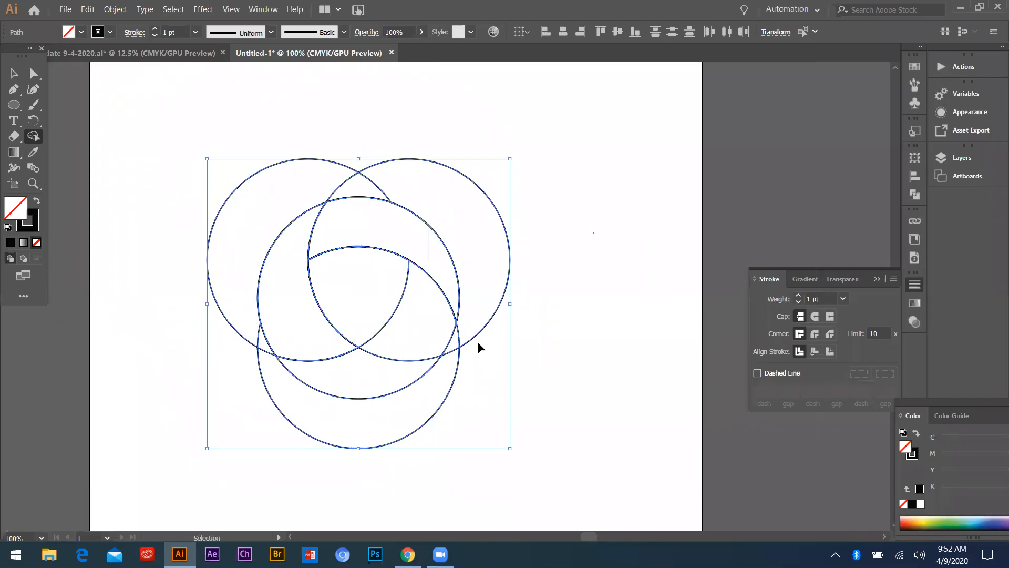
{"action": "left_click", "coordinate": [393, 359], "text": "alt"}
{"action": "scroll", "coordinate": [299, 320], "scroll_direction": "down", "scroll_amount": 1}
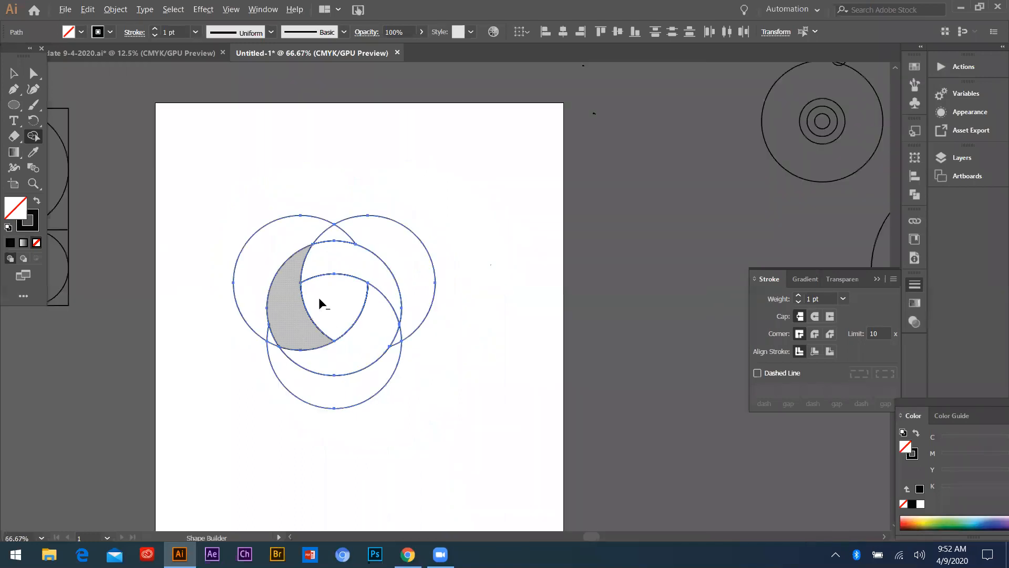
{"action": "scroll", "coordinate": [319, 298], "scroll_direction": "up", "scroll_amount": 2}
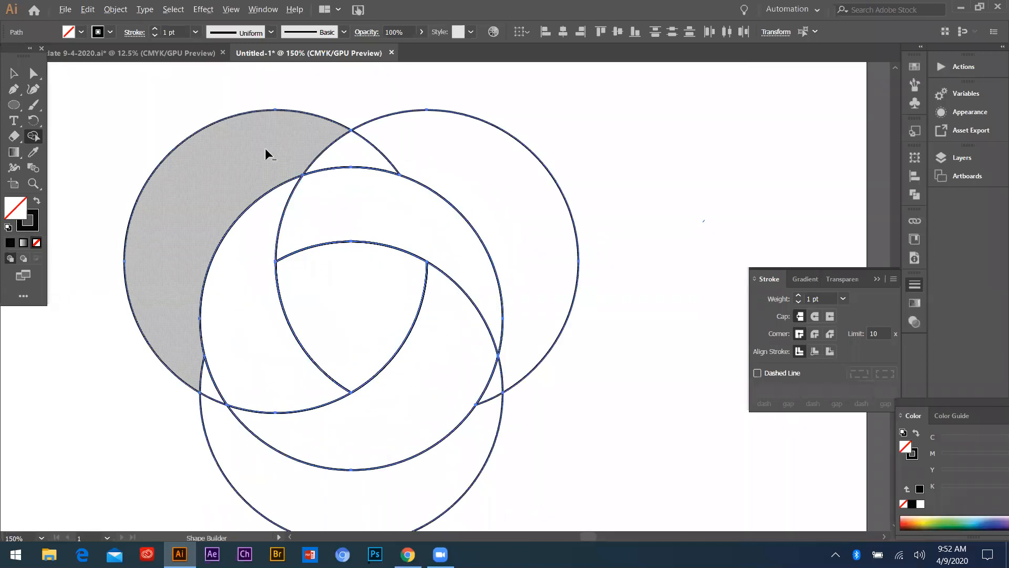
Remove all circle areas lying outside the middle circle with the Shape Builder and return to the Selection tool
{"action": "mouse_move", "coordinate": [270, 135]}
{"action": "left_mouse_down"}
{"action": "mouse_move", "coordinate": [421, 144]}
{"action": "mouse_move", "coordinate": [526, 376]}
{"action": "left_mouse_up"}
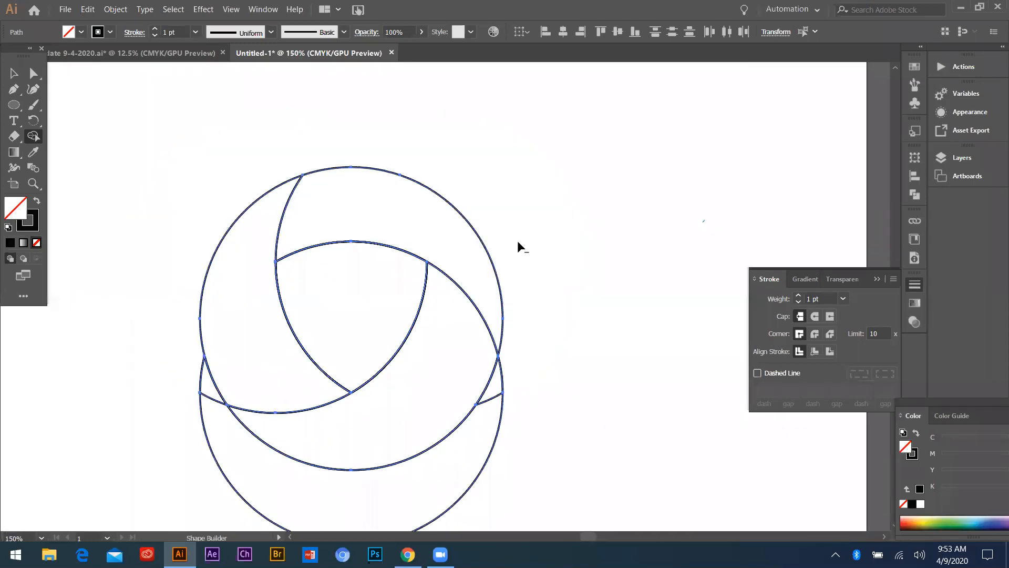
{"action": "scroll", "coordinate": [546, 288], "scroll_direction": "down", "scroll_amount": 3}
{"action": "left_click", "coordinate": [305, 450], "text": "alt"}
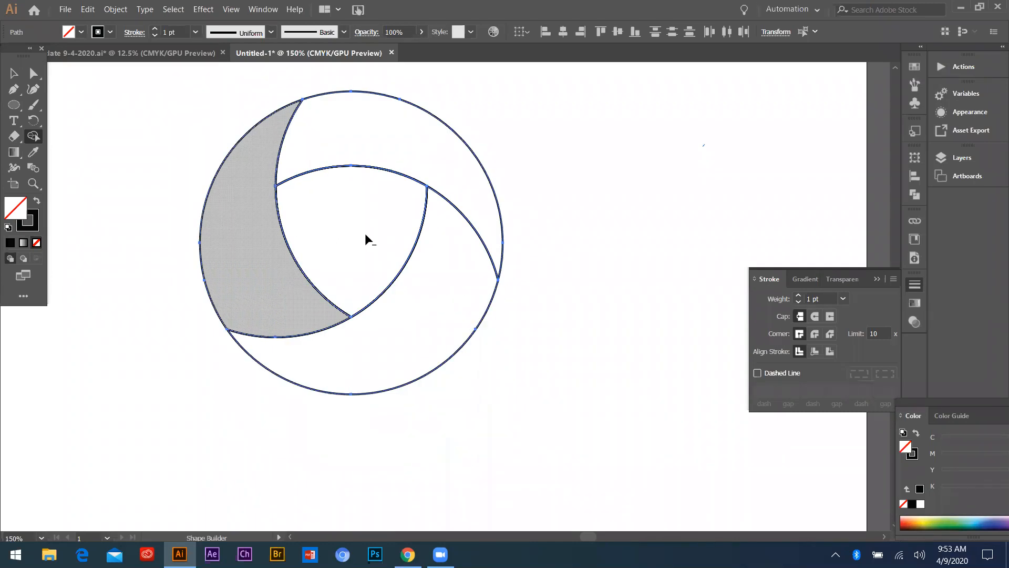
{"action": "scroll", "coordinate": [365, 233], "scroll_direction": "down", "scroll_amount": 1}
{"action": "scroll", "coordinate": [378, 240], "scroll_direction": "up", "scroll_amount": 2}
{"action": "scroll", "coordinate": [377, 241], "scroll_direction": "down", "scroll_amount": 1}
{"action": "key", "text": "v"}
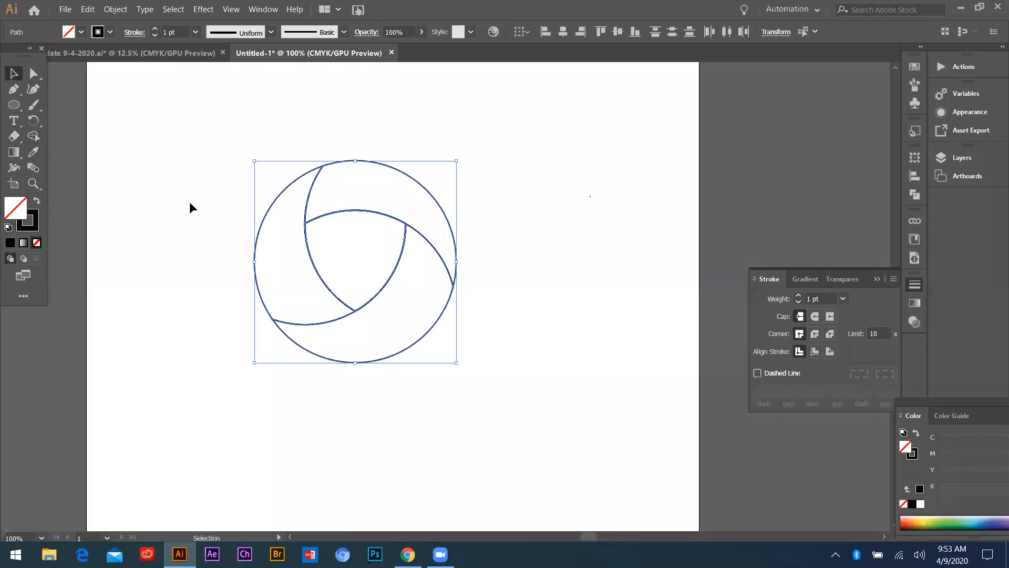
Move the three-blade ring aside and delete the leftover pieces at its former place
{"action": "left_click", "coordinate": [189, 207]}
{"action": "left_click_drag", "start_coordinate": [408, 178], "coordinate": [539, 96]}
{"action": "key", "text": "a"}
{"action": "key", "text": "ctrl+z"}
{"action": "left_click", "coordinate": [416, 280]}
{"action": "left_click_drag", "start_coordinate": [254, 137], "coordinate": [363, 200]}
{"action": "left_click", "coordinate": [401, 359], "text": "shift"}
{"action": "left_click_drag", "start_coordinate": [366, 305], "coordinate": [586, 285]}
{"action": "left_click_drag", "start_coordinate": [286, 178], "coordinate": [412, 342]}
{"action": "key", "text": "Delete"}
Select the whole ring and reposition it in the upper middle of the artboard, keeping all its pieces selected
{"action": "left_click_drag", "start_coordinate": [462, 121], "coordinate": [359, 247]}
{"action": "left_click", "coordinate": [482, 394]}
{"action": "left_click_drag", "start_coordinate": [332, 207], "coordinate": [422, 273]}
{"action": "left_click_drag", "start_coordinate": [321, 194], "coordinate": [557, 468]}
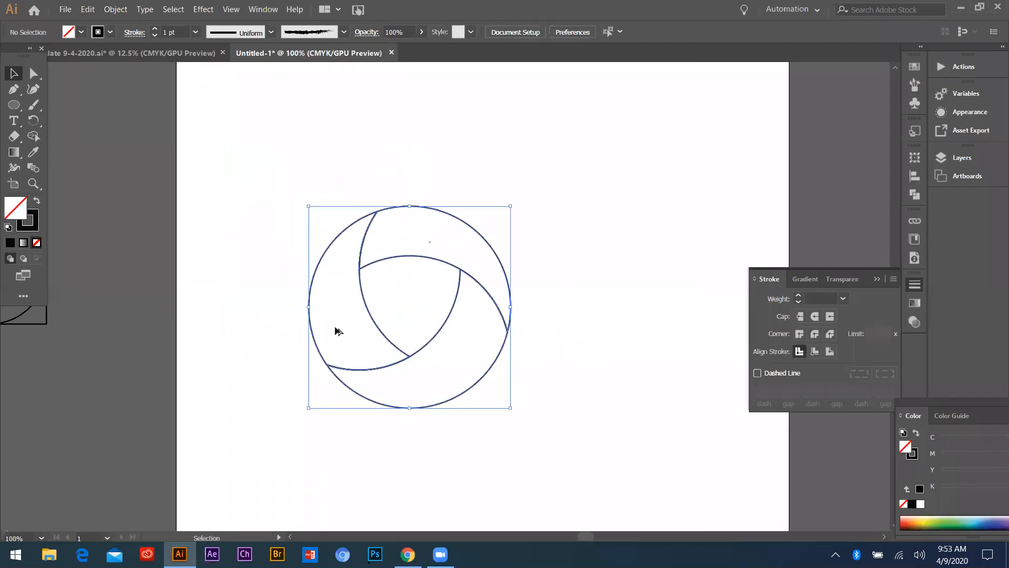
{"action": "scroll", "coordinate": [334, 331], "scroll_direction": "down", "scroll_amount": 2}
{"action": "left_click_drag", "start_coordinate": [421, 315], "coordinate": [411, 313]}
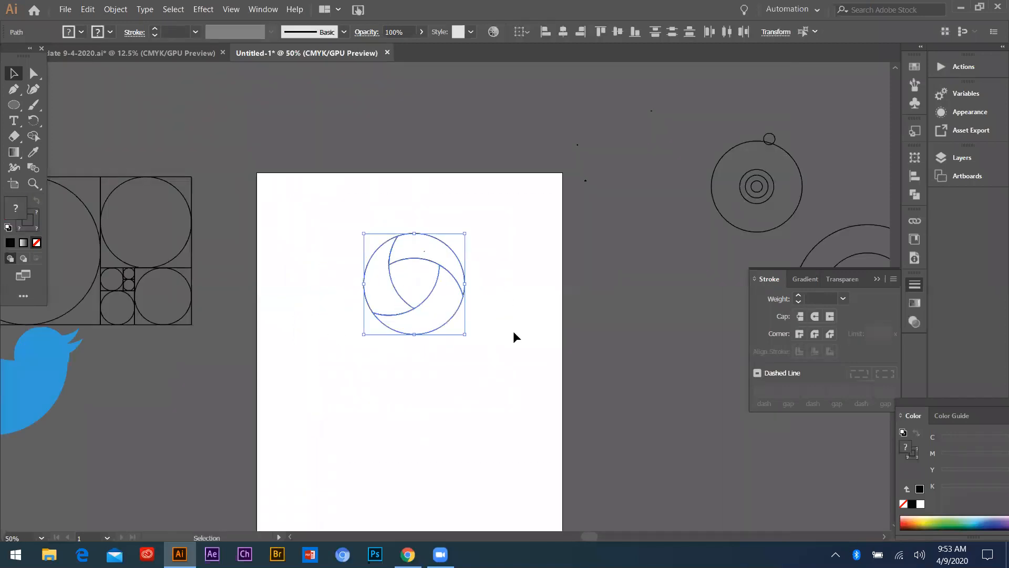
{"action": "left_click", "coordinate": [513, 332]}
{"action": "scroll", "coordinate": [435, 289], "scroll_direction": "up", "scroll_amount": 2}
{"action": "scroll", "coordinate": [332, 267], "scroll_direction": "down", "scroll_amount": 2}
{"action": "scroll", "coordinate": [415, 275], "scroll_direction": "up", "scroll_amount": 2}
{"action": "left_click_drag", "start_coordinate": [191, 176], "coordinate": [406, 414]}
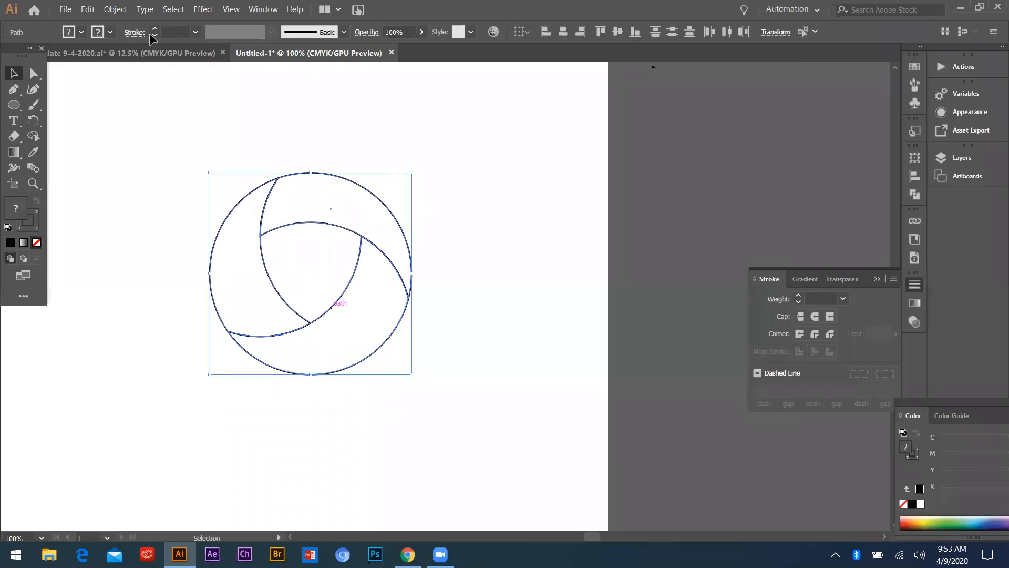
Switch to the other open document and move the purple gradient ring logo farther right of its color swatches
{"action": "key", "text": "ctrl+Tab"}
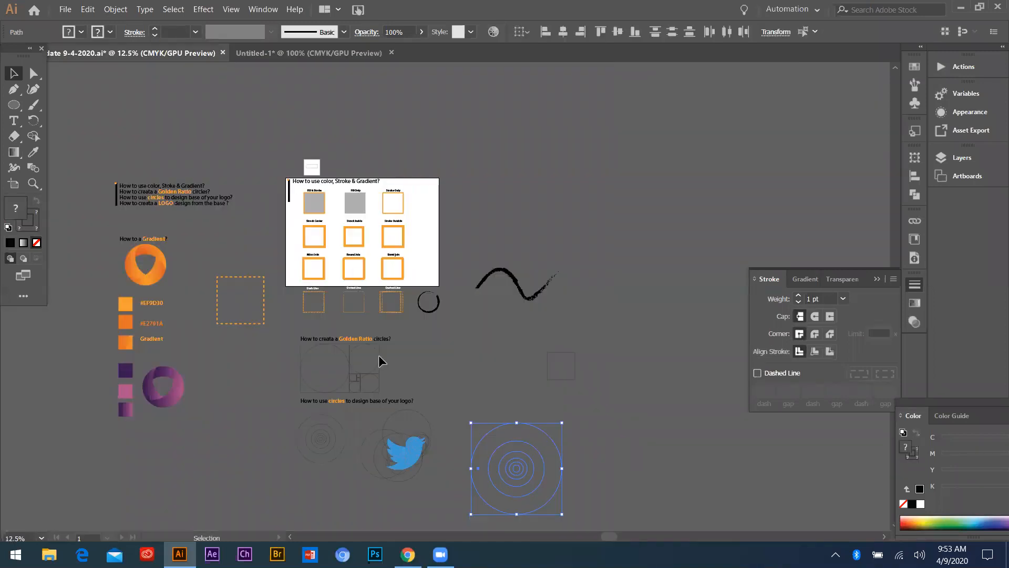
{"action": "scroll", "coordinate": [315, 320], "scroll_direction": "down", "scroll_amount": 2}
{"action": "scroll", "coordinate": [253, 239], "scroll_direction": "up", "scroll_amount": 6}
{"action": "scroll", "coordinate": [234, 222], "scroll_direction": "up", "scroll_amount": 2}
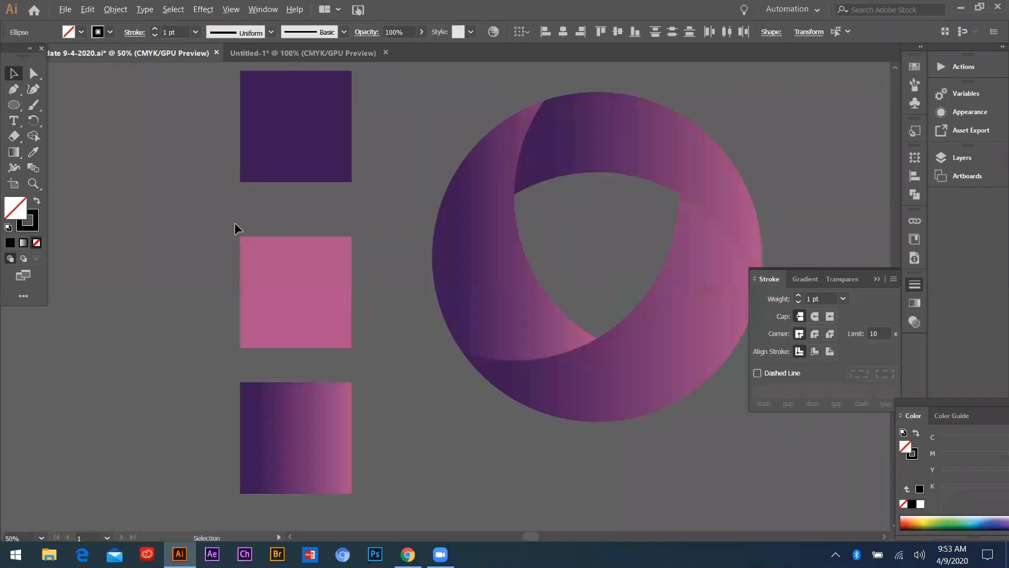
{"action": "scroll", "coordinate": [234, 223], "scroll_direction": "down", "scroll_amount": 3}
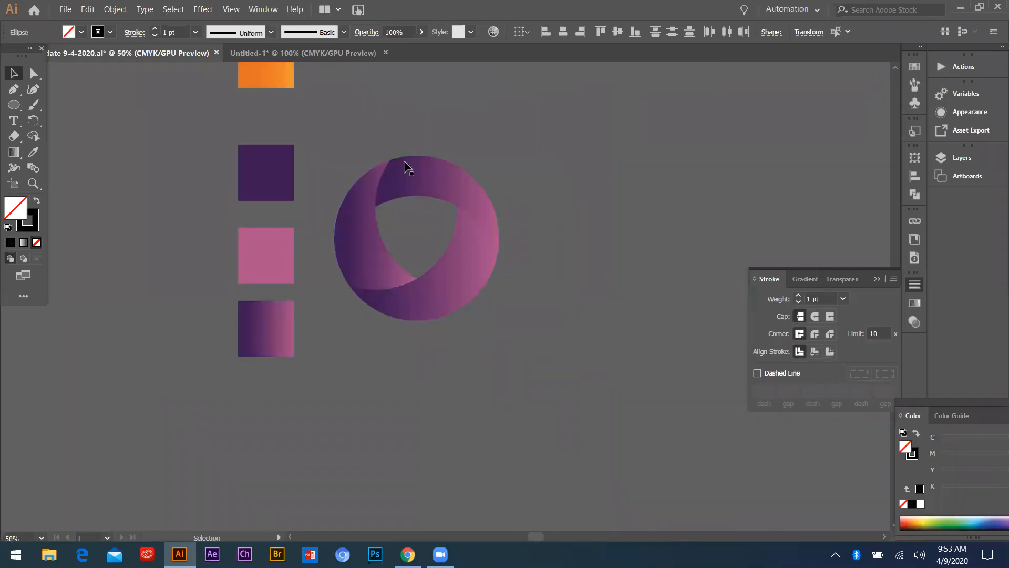
{"action": "scroll", "coordinate": [342, 213], "scroll_direction": "down", "scroll_amount": 3}
{"action": "scroll", "coordinate": [349, 164], "scroll_direction": "up", "scroll_amount": 4}
{"action": "scroll", "coordinate": [268, 205], "scroll_direction": "down", "scroll_amount": 2}
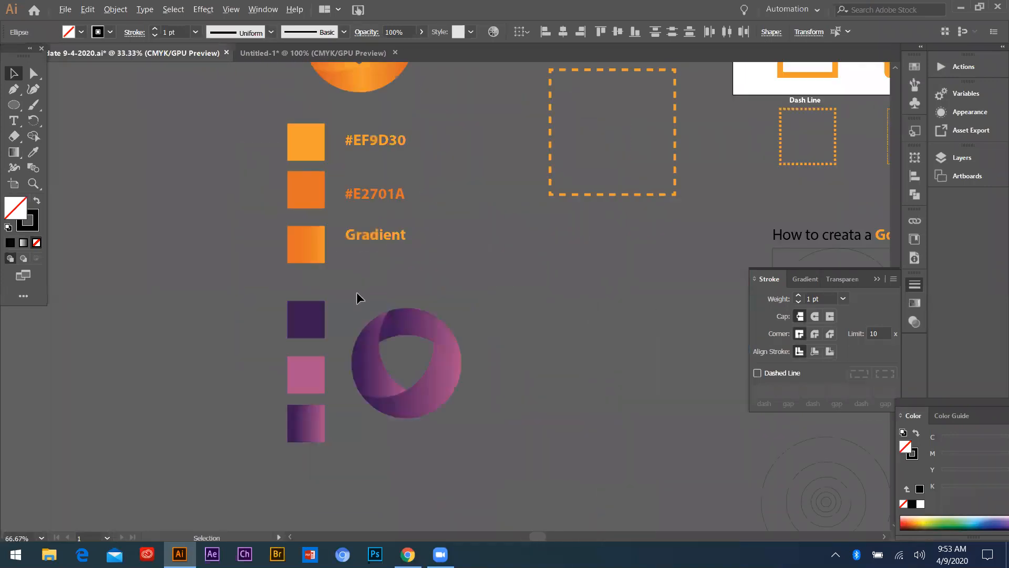
{"action": "left_click", "coordinate": [446, 359]}
{"action": "left_click_drag", "start_coordinate": [439, 331], "coordinate": [570, 311]}
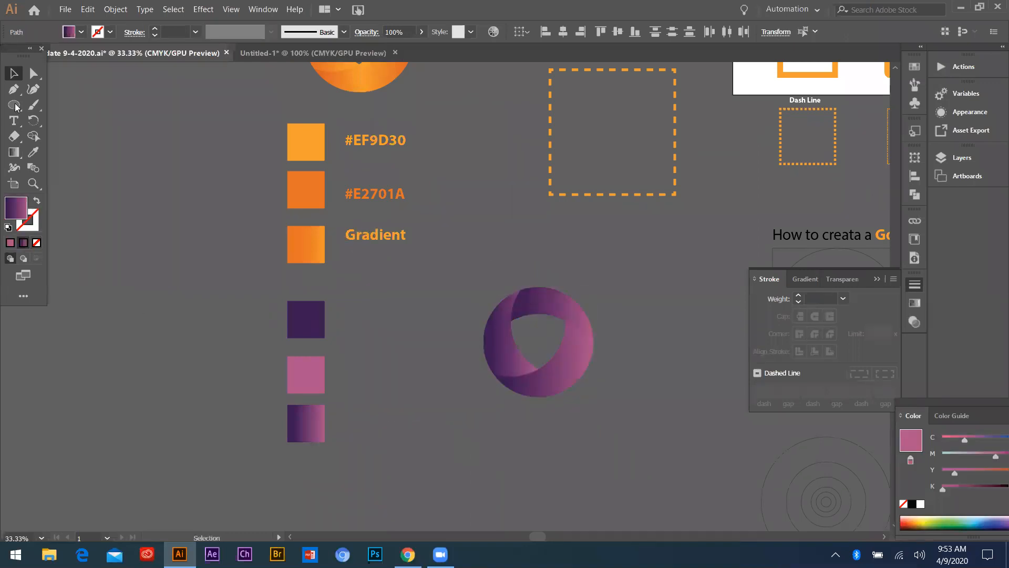
Draw a square about 202 pt wide in the empty area left of the swatches and give it a solid pink fill
{"action": "left_click", "coordinate": [54, 102]}
{"action": "scroll", "coordinate": [55, 102], "scroll_direction": "down", "scroll_amount": 2}
{"action": "key", "text": "m"}
{"action": "mouse_move", "coordinate": [143, 322]}
{"action": "left_mouse_down"}
{"action": "mouse_move", "coordinate": [212, 387]}
{"action": "mouse_move", "coordinate": [180, 355]}
{"action": "mouse_move", "coordinate": [165, 369]}
{"action": "left_mouse_up"}
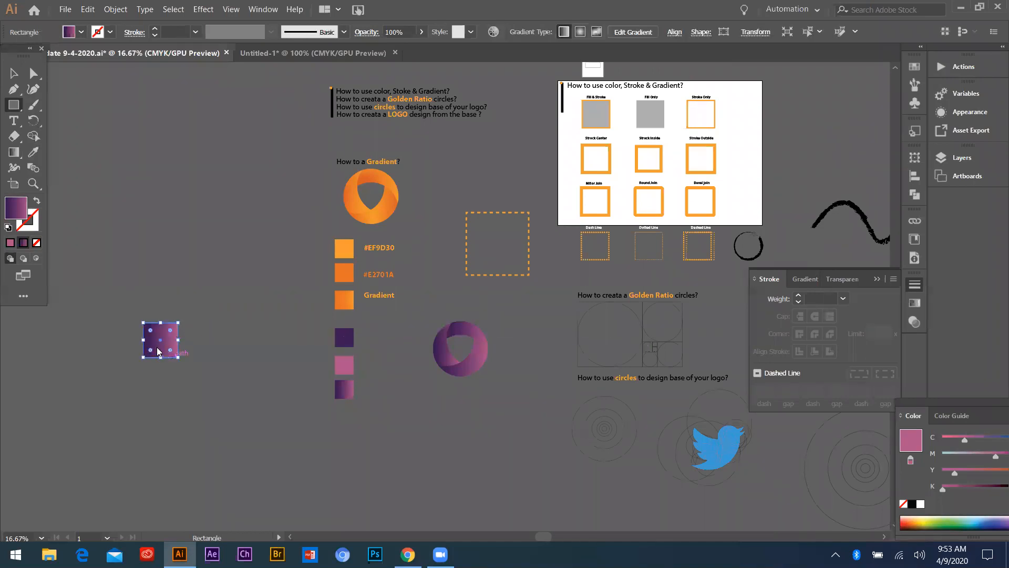
{"action": "left_click", "coordinate": [10, 243]}
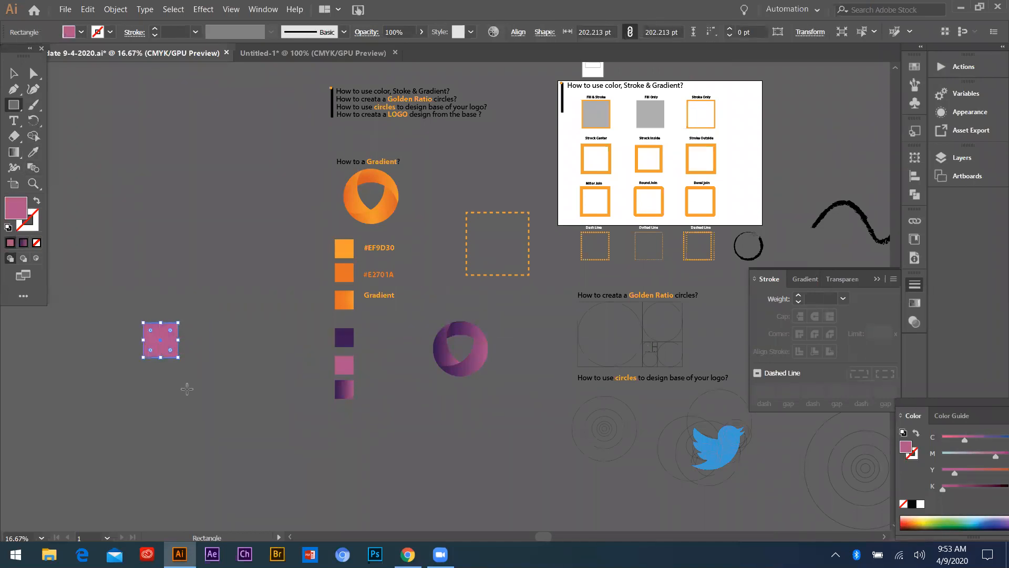
Duplicate the pink square directly above the original in the empty area beside the swatches
{"action": "left_click", "coordinate": [13, 74]}
{"action": "left_click", "coordinate": [155, 359]}
{"action": "key", "text": "ctrl+minus"}
{"action": "scroll", "coordinate": [152, 353], "scroll_direction": "up", "scroll_amount": 2}
{"action": "left_click_drag", "start_coordinate": [185, 322], "coordinate": [185, 254]}
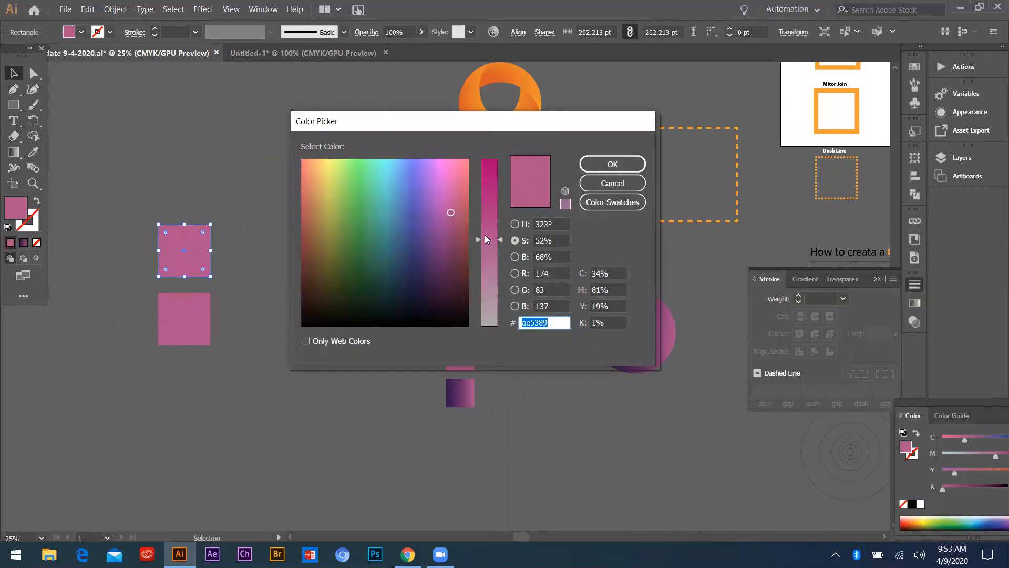
Change the upper square's fill to the dark purple #6d0a66
{"action": "left_click_drag", "start_coordinate": [484, 234], "coordinate": [484, 174]}
{"action": "left_click_drag", "start_coordinate": [455, 206], "coordinate": [441, 240]}
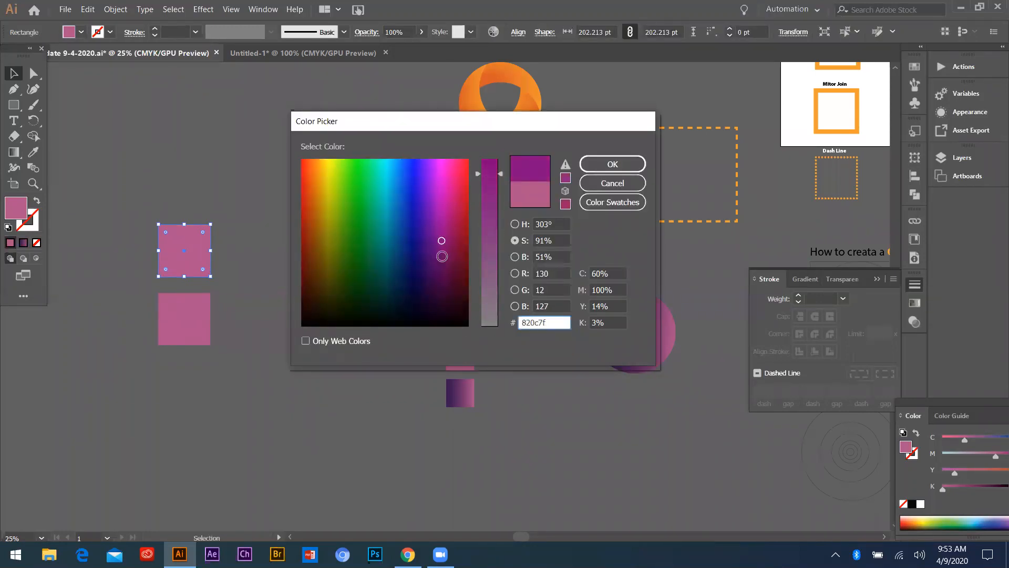
{"action": "left_click", "coordinate": [442, 256]}
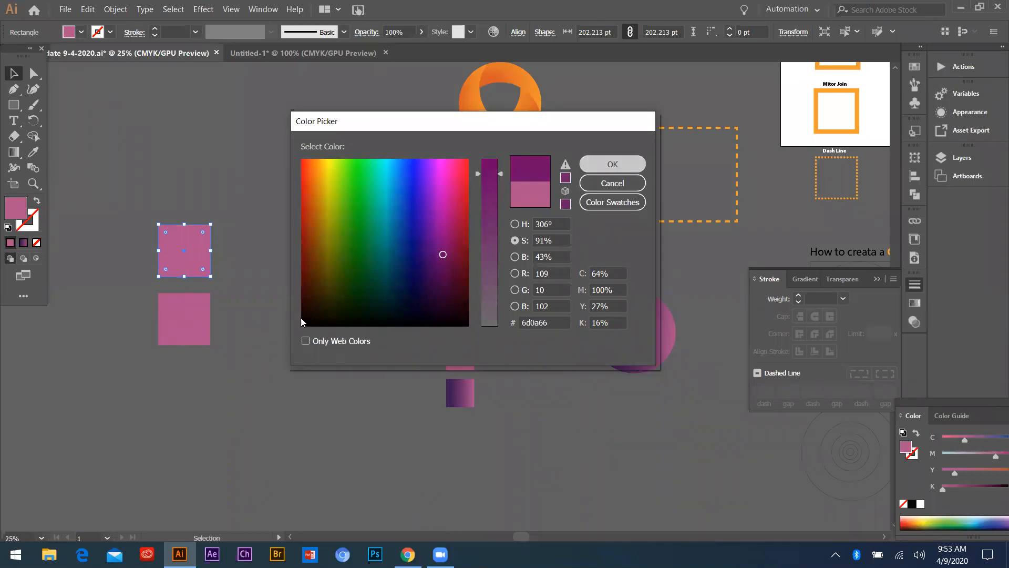
{"action": "key", "text": "Return"}
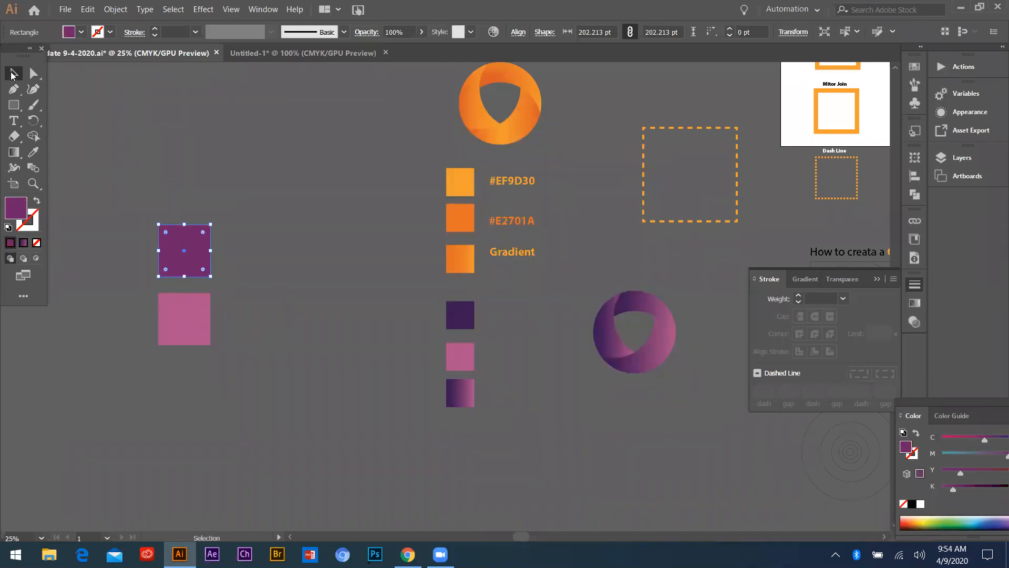
Duplicate the dark purple square below the pink one and fill the copy with the linear purple-pink gradient, its dark stop at 0.5%
{"action": "left_click", "coordinate": [33, 89]}
{"action": "left_click", "coordinate": [181, 266]}
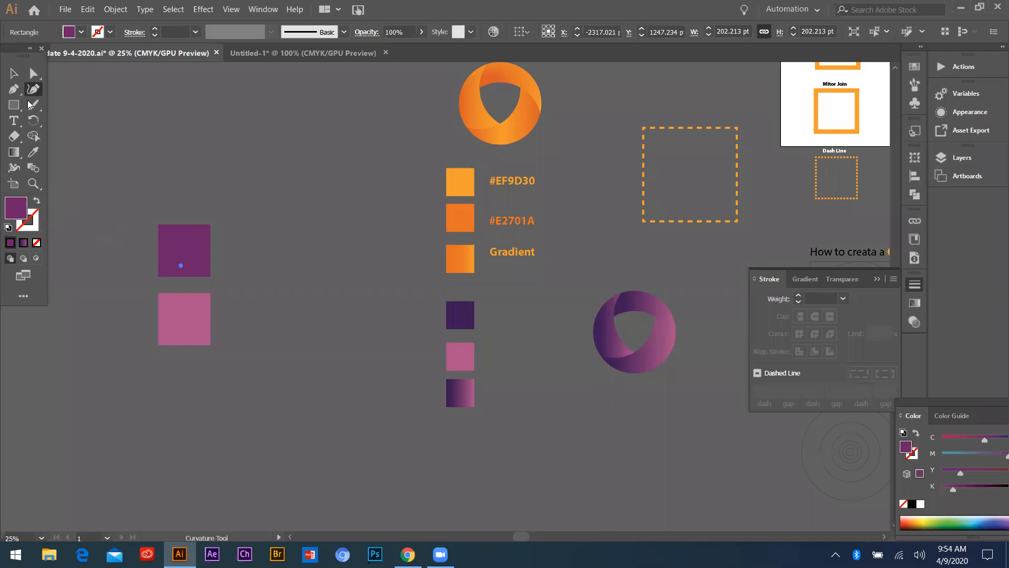
{"action": "key", "text": "v"}
{"action": "left_click_drag", "start_coordinate": [185, 255], "coordinate": [179, 386]}
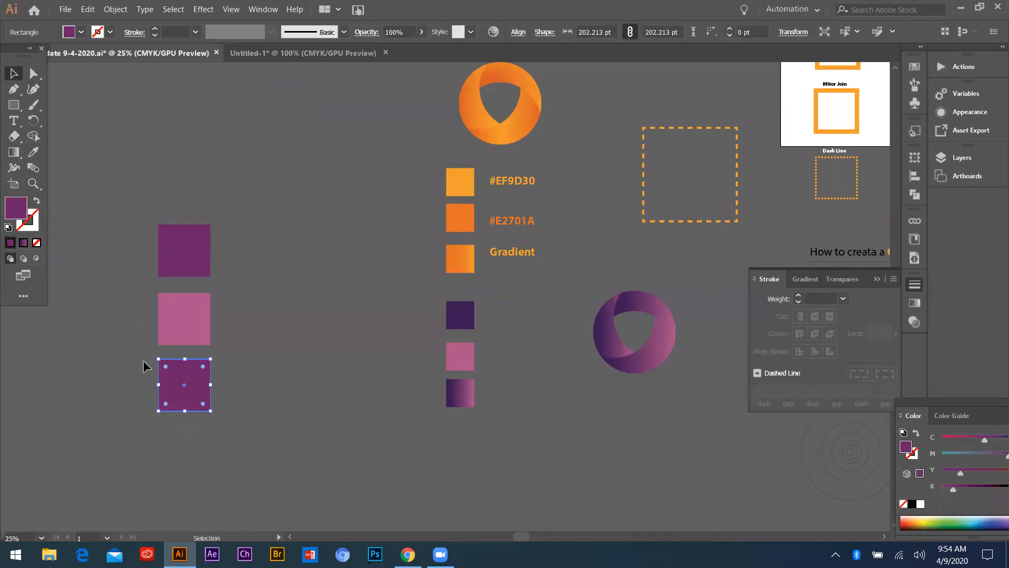
{"action": "left_click", "coordinate": [24, 242]}
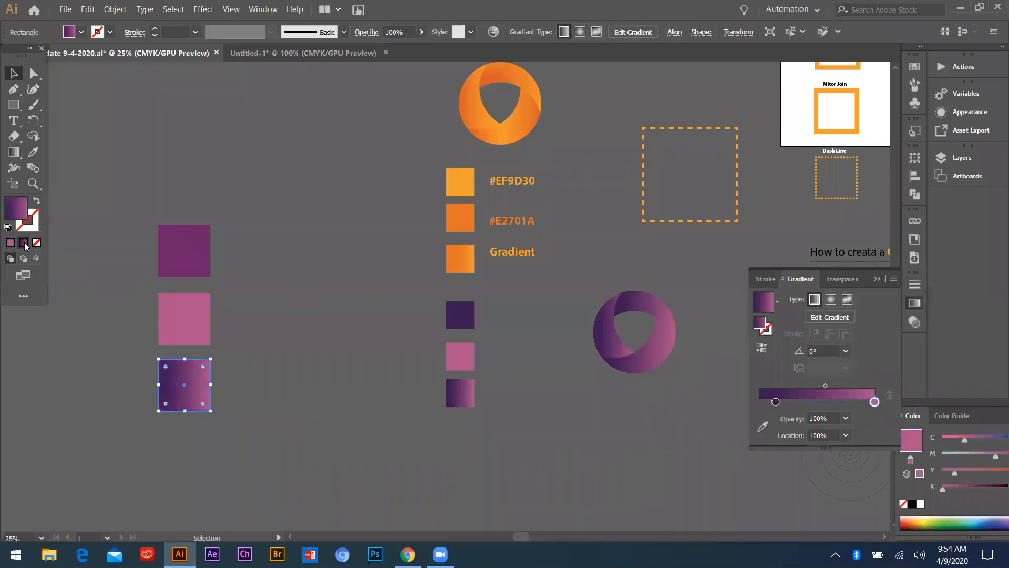
{"action": "left_click_drag", "start_coordinate": [776, 401], "coordinate": [764, 404]}
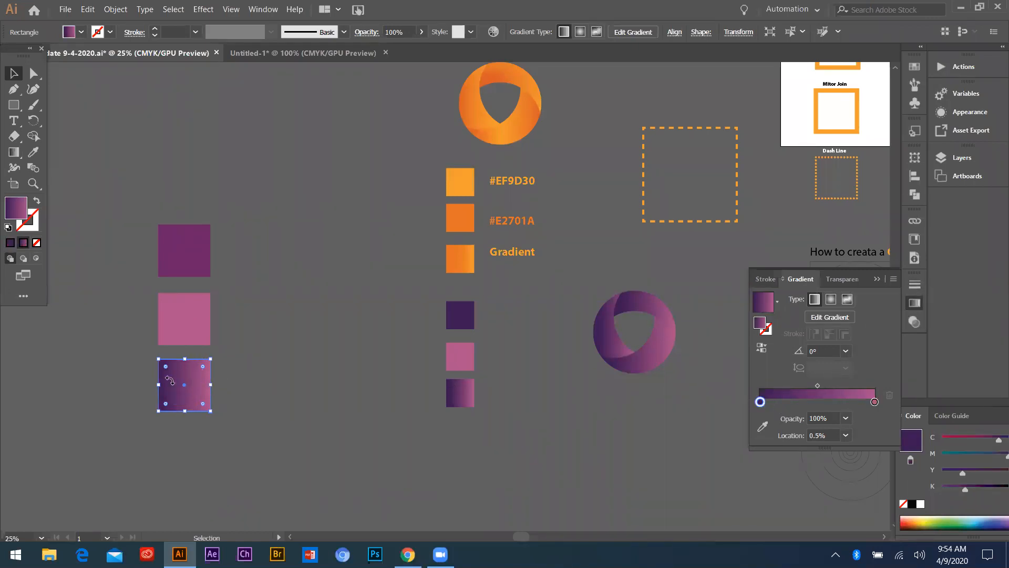
Sample the pink square's color and add it to the copy's gradient as stops at 7.21% and 27.32%
{"action": "key", "text": "i"}
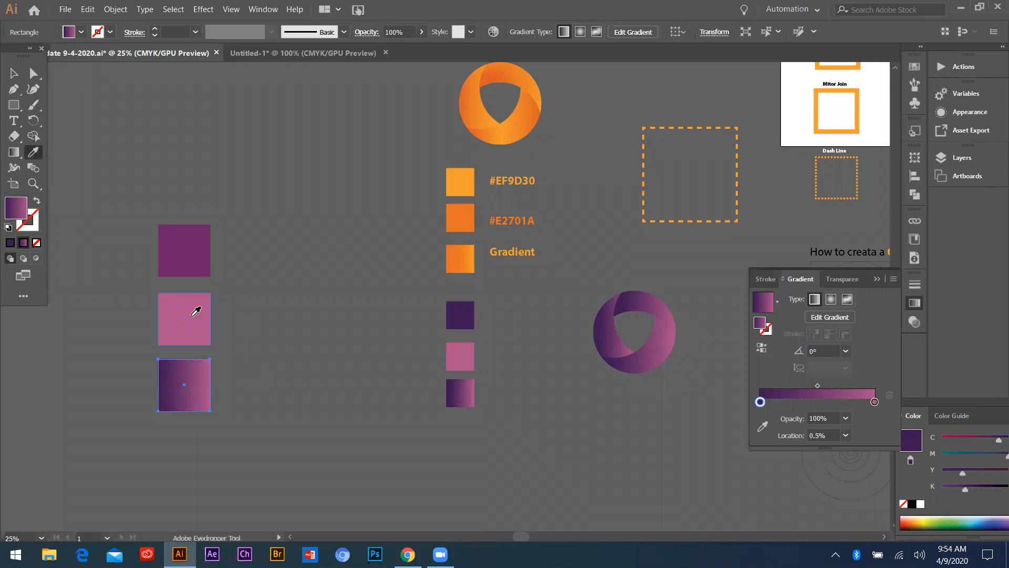
{"action": "left_click", "coordinate": [192, 311]}
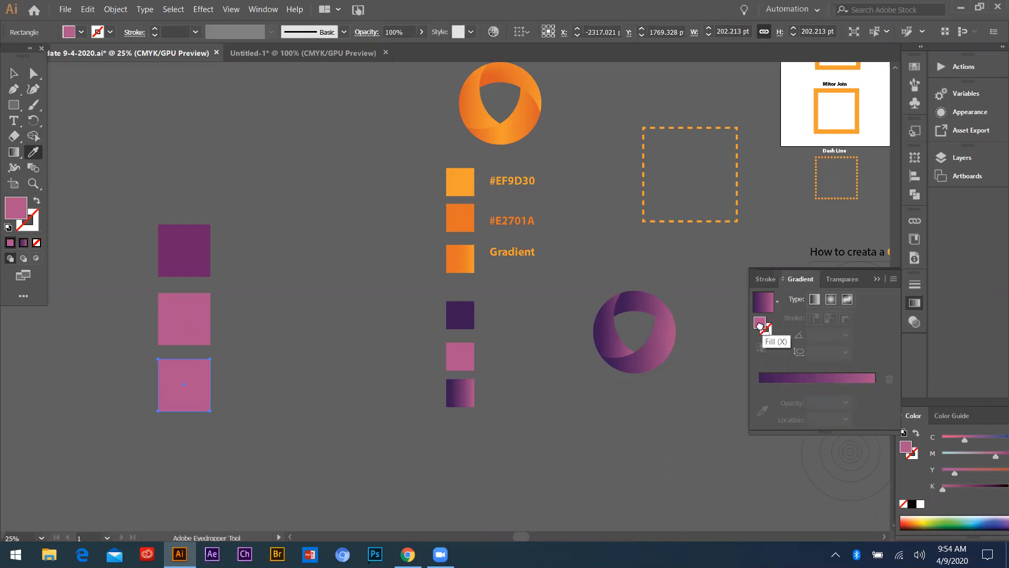
{"action": "left_click", "coordinate": [768, 378]}
{"action": "left_click_drag", "start_coordinate": [771, 404], "coordinate": [792, 403]}
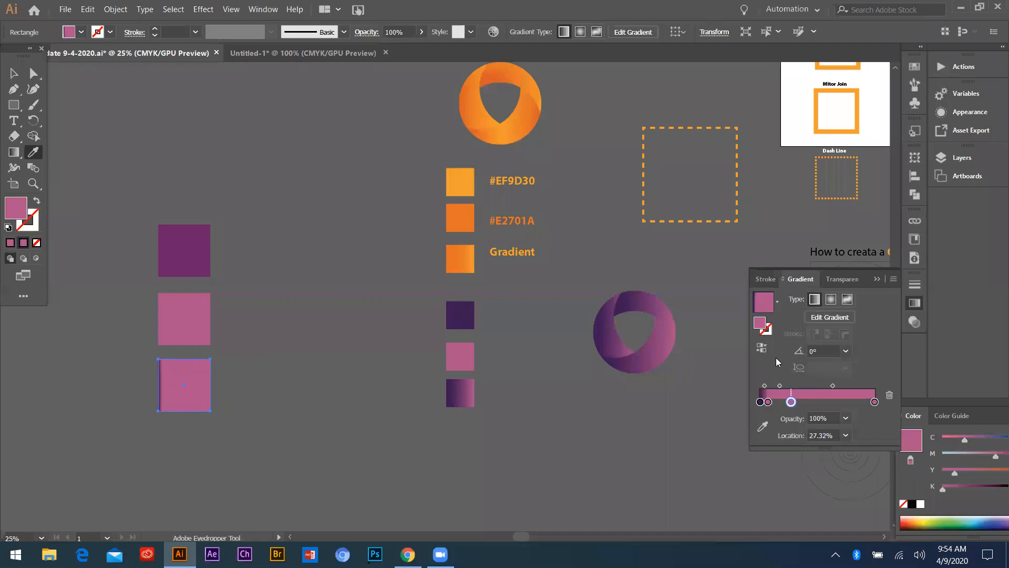
Delete the 7.21% pink stop and the dark purple stop, and move the 27.32% pink stop to 0%
{"action": "left_click", "coordinate": [768, 402]}
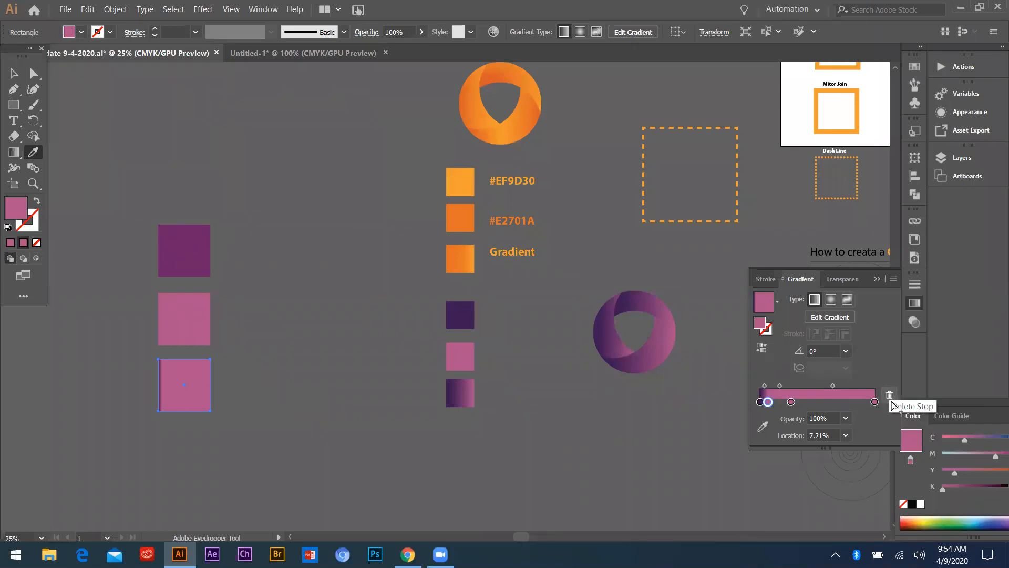
{"action": "left_click", "coordinate": [889, 395]}
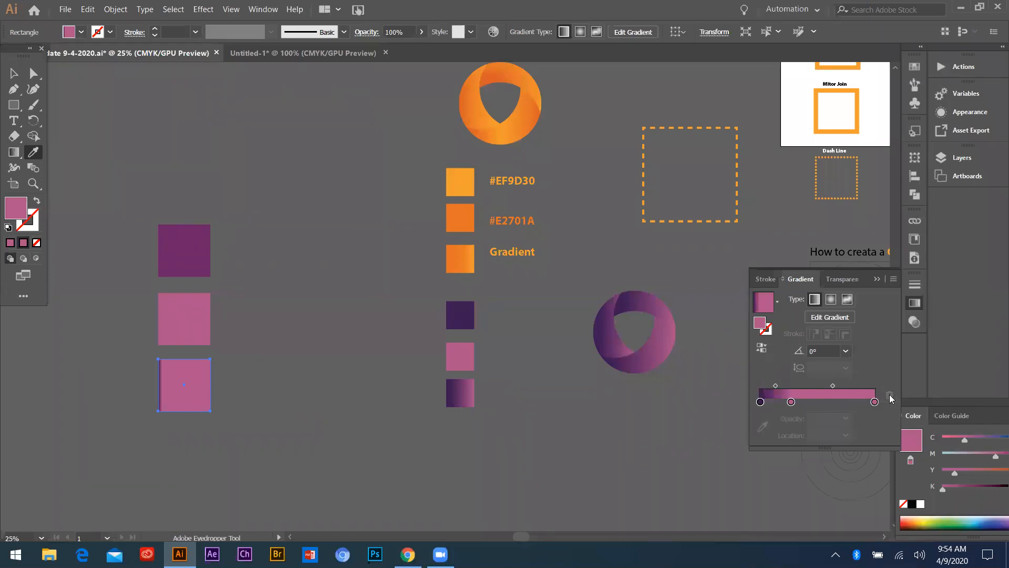
{"action": "left_click", "coordinate": [760, 402]}
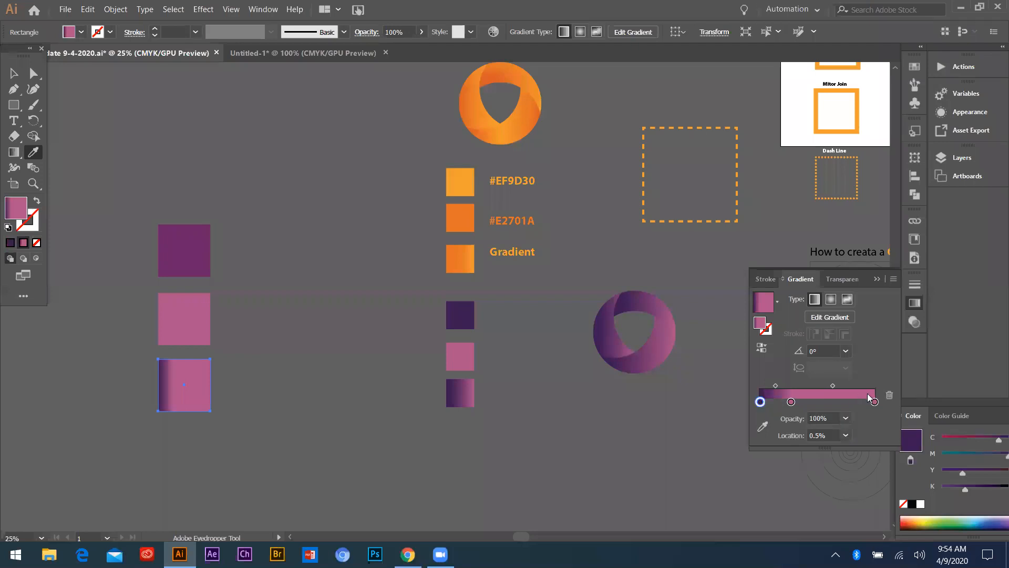
{"action": "left_click", "coordinate": [889, 395]}
{"action": "left_click_drag", "start_coordinate": [791, 402], "coordinate": [751, 383]}
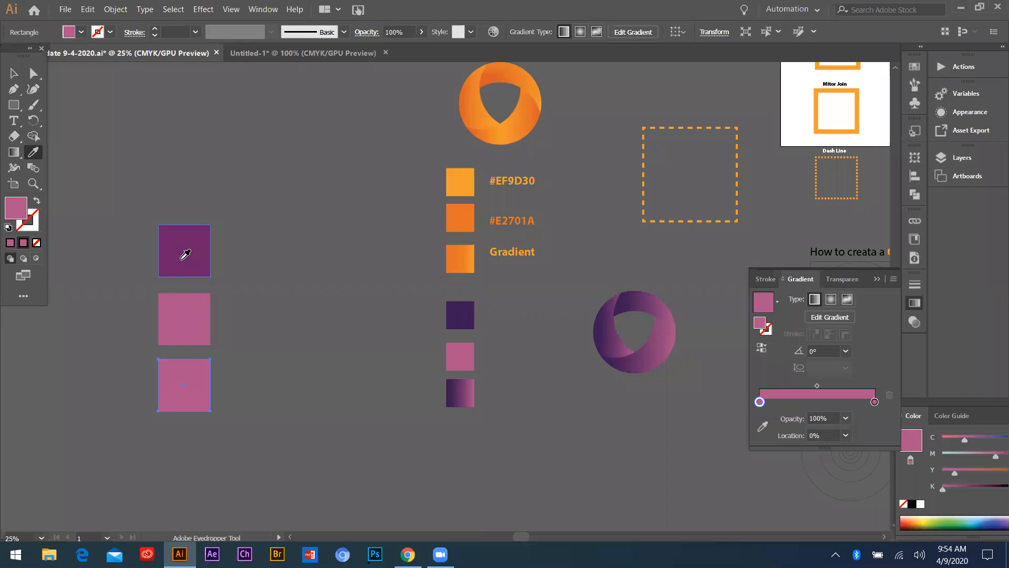
Sample the dark purple square, make it the end color of the bottom square's gradient in place of pink, and deselect
{"action": "left_click", "coordinate": [185, 255]}
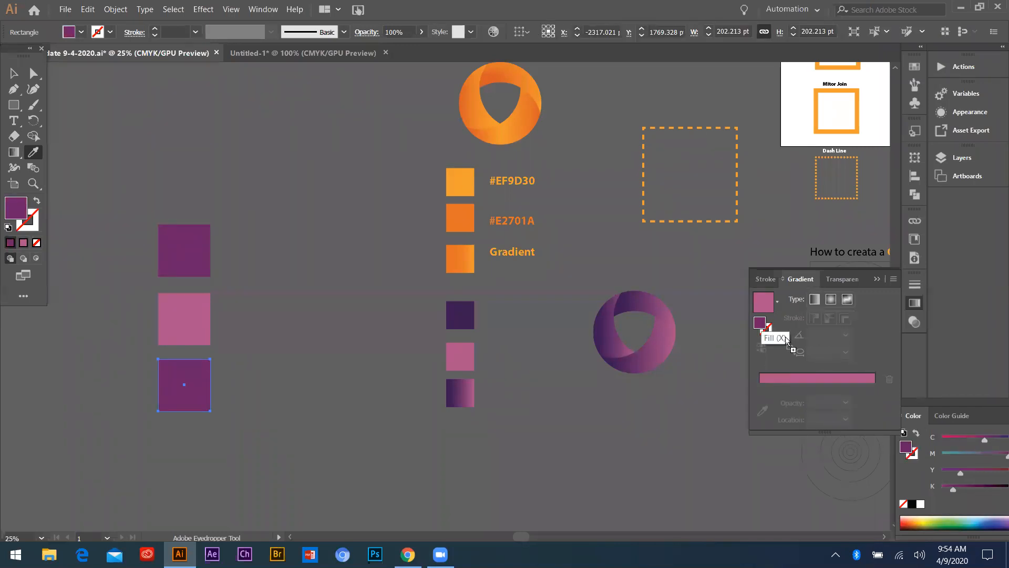
{"action": "left_click", "coordinate": [762, 324]}
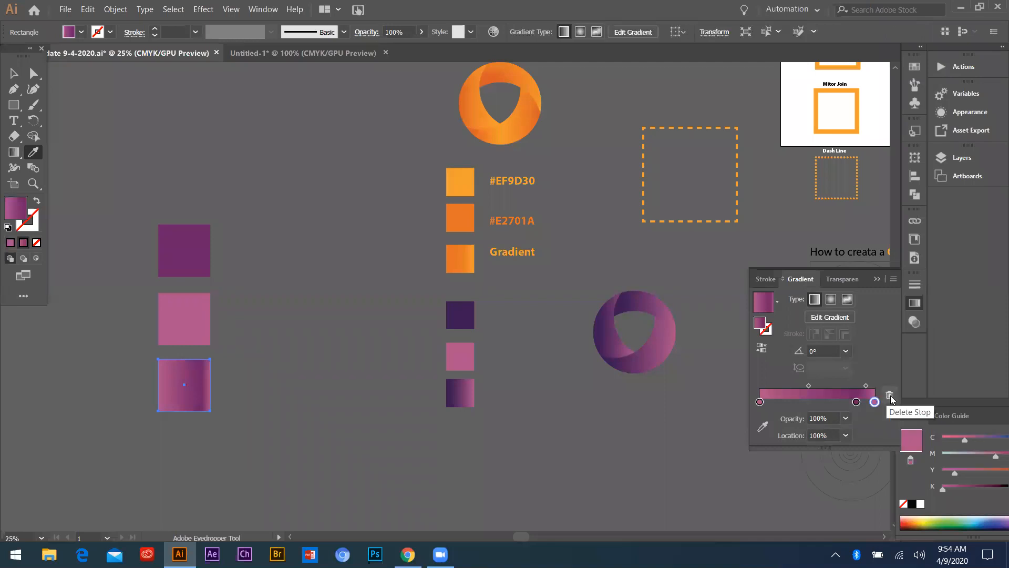
{"action": "left_click", "coordinate": [875, 403]}
{"action": "left_click_drag", "start_coordinate": [809, 403], "coordinate": [827, 402]}
{"action": "left_click", "coordinate": [889, 395]}
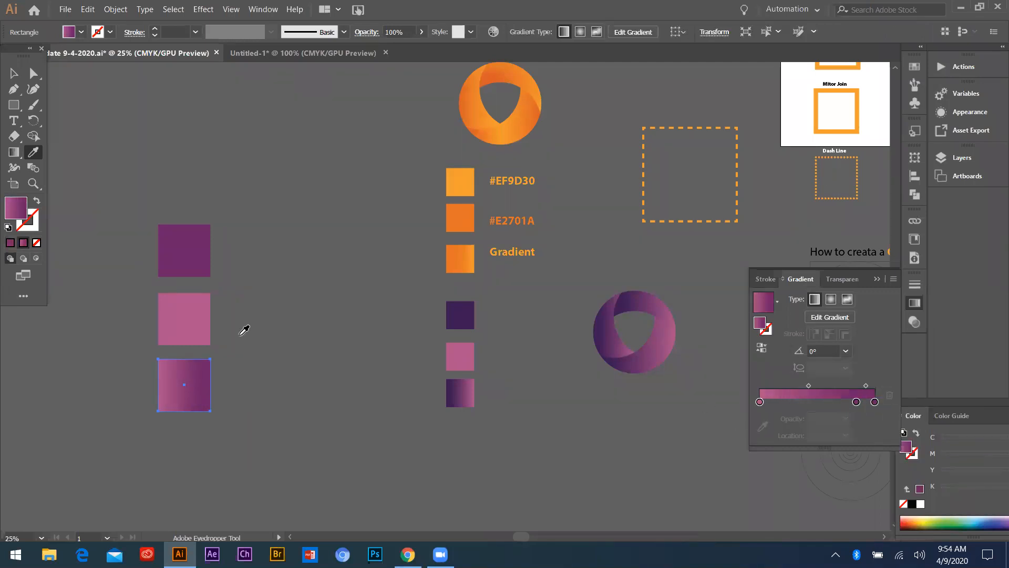
{"action": "key", "text": "v"}
{"action": "left_click", "coordinate": [124, 139]}
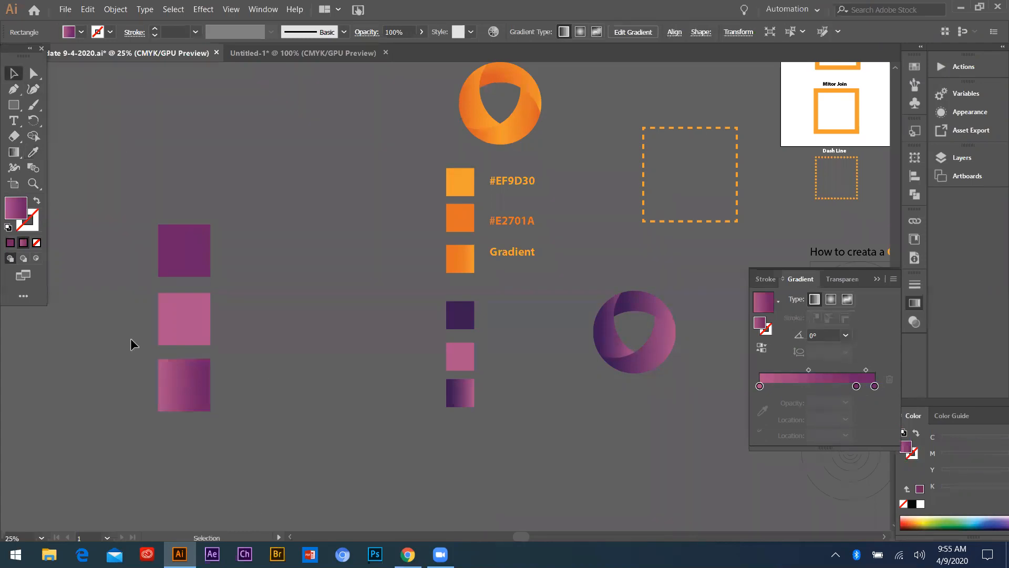
Move the new gradient square to the right and place the purple ring logo below the pink square
{"action": "scroll", "coordinate": [164, 374], "scroll_direction": "down", "scroll_amount": 1}
{"action": "scroll", "coordinate": [171, 375], "scroll_direction": "up", "scroll_amount": 2}
{"action": "left_click_drag", "start_coordinate": [160, 351], "coordinate": [362, 351]}
{"action": "scroll", "coordinate": [473, 323], "scroll_direction": "down", "scroll_amount": 1}
{"action": "left_click_drag", "start_coordinate": [493, 311], "coordinate": [183, 377]}
{"action": "scroll", "coordinate": [185, 398], "scroll_direction": "up", "scroll_amount": 2}
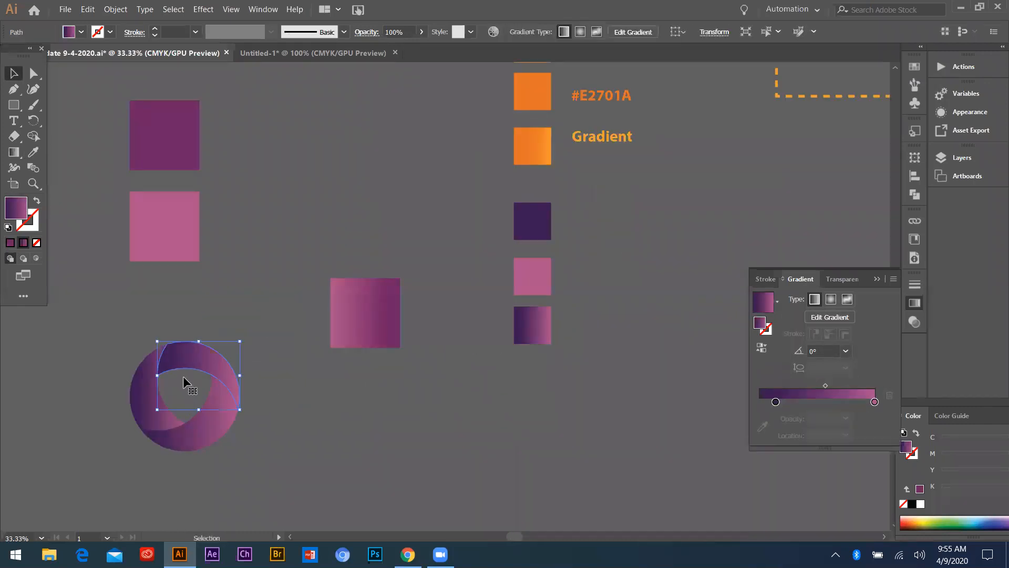
Copy the new square's pink-to-purple gradient onto the ring's top blade with the Eyedropper
{"action": "key", "text": "i"}
{"action": "left_click", "coordinate": [363, 317]}
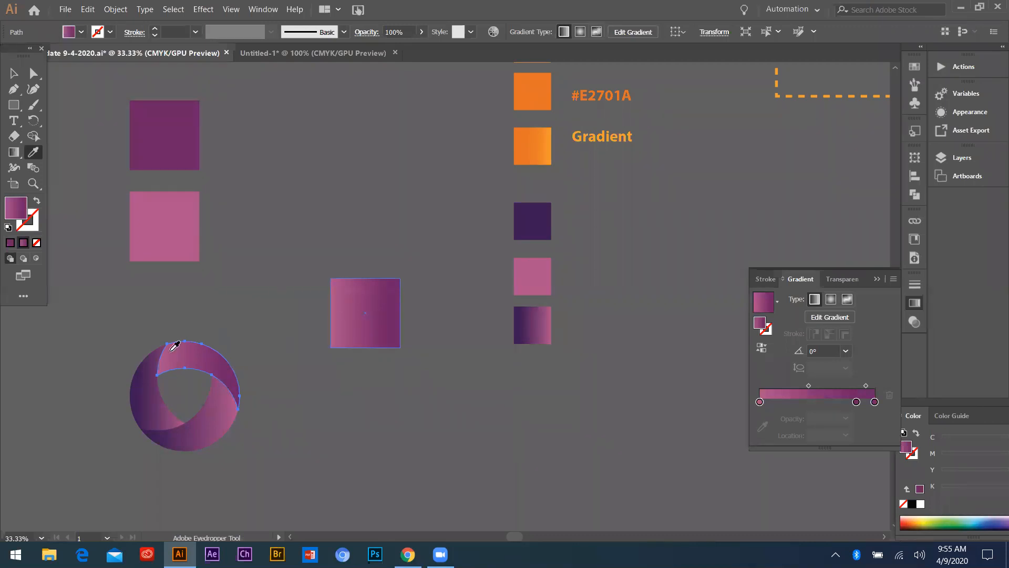
{"action": "left_click", "coordinate": [13, 73]}
{"action": "left_click", "coordinate": [296, 510]}
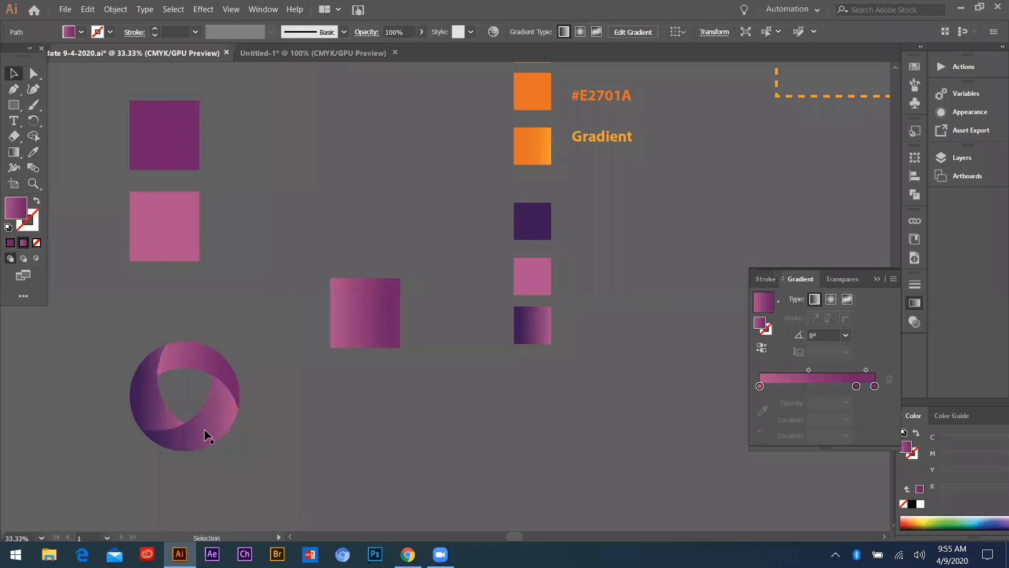
Apply the square's pink-to-purple gradient to the ring's lower-right and left blades as well
{"action": "left_click", "coordinate": [220, 420]}
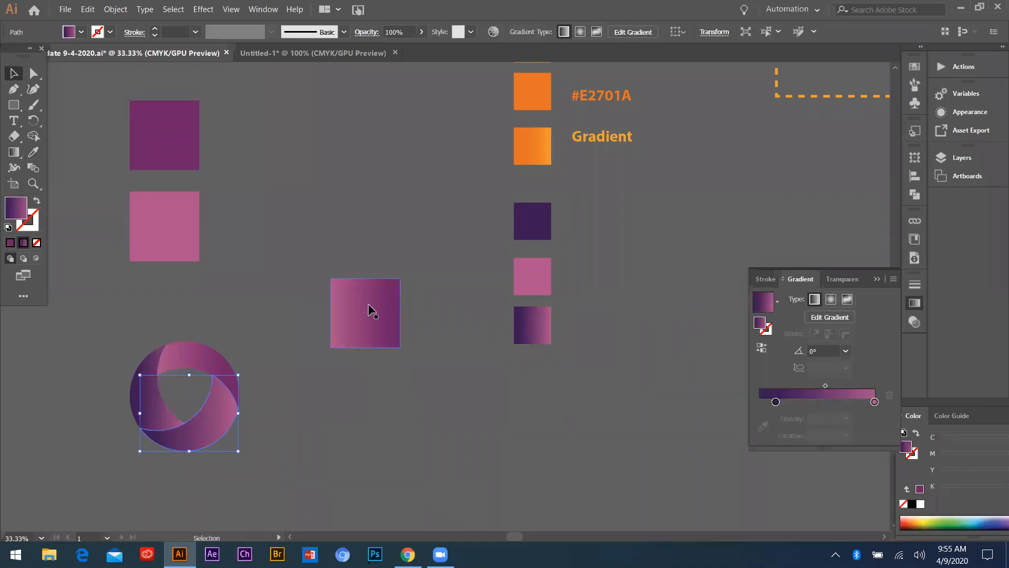
{"action": "key", "text": "i"}
{"action": "left_click", "coordinate": [368, 304]}
{"action": "key", "text": "v"}
{"action": "left_click_drag", "start_coordinate": [114, 371], "coordinate": [153, 405]}
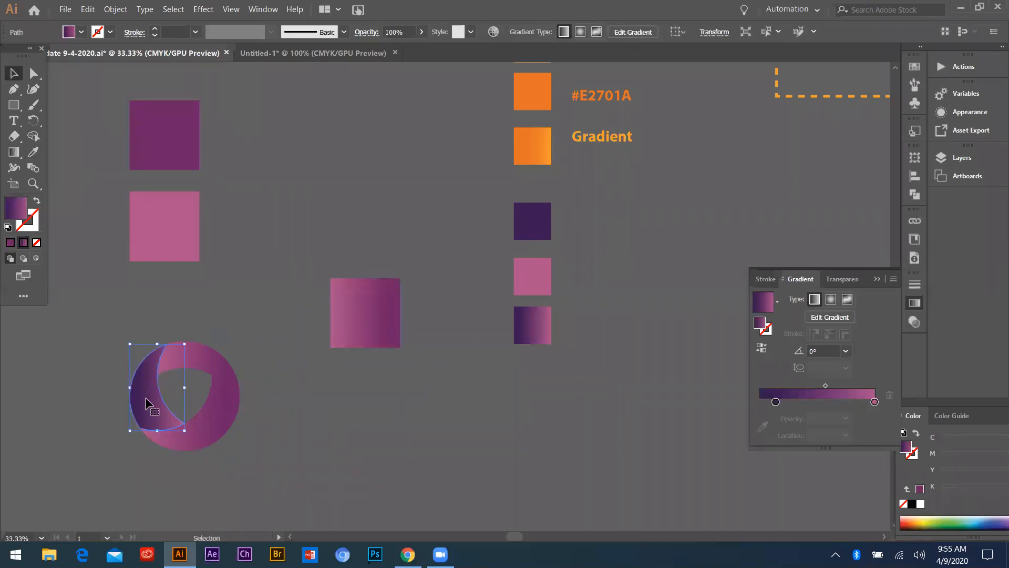
{"action": "left_click", "coordinate": [359, 302]}
{"action": "key", "text": "v"}
{"action": "left_click", "coordinate": [100, 324]}
Select the whole recolored ring and move it up into the empty area beside the orange ring
{"action": "left_click_drag", "start_coordinate": [108, 326], "coordinate": [210, 428]}
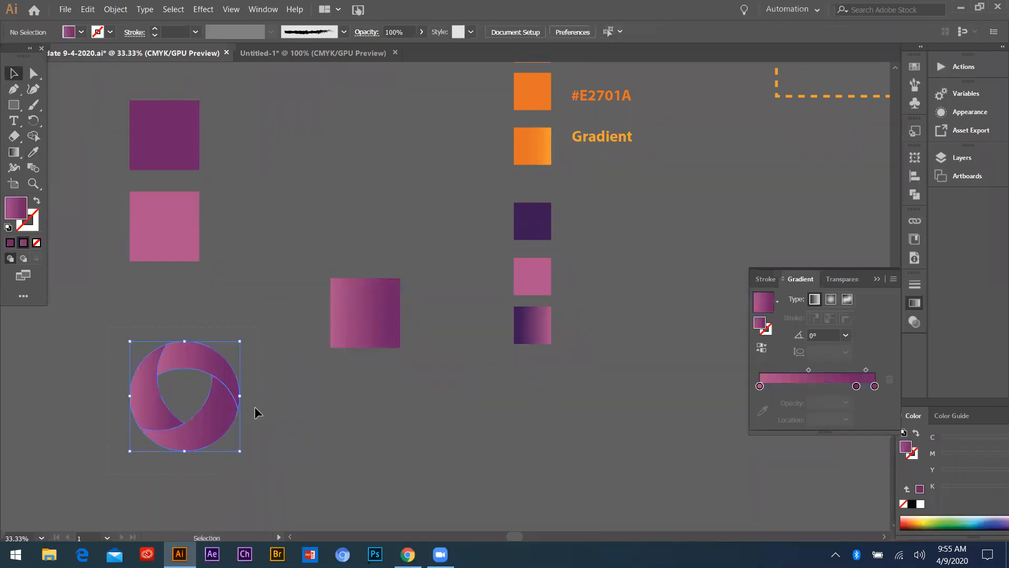
{"action": "scroll", "coordinate": [254, 406], "scroll_direction": "down", "scroll_amount": 2}
{"action": "left_click_drag", "start_coordinate": [234, 380], "coordinate": [303, 179]}
{"action": "scroll", "coordinate": [207, 226], "scroll_direction": "up", "scroll_amount": 1}
{"action": "left_click_drag", "start_coordinate": [231, 212], "coordinate": [291, 286]}
{"action": "key", "text": "ctrl+z"}
Compare the recolored purple ring with the orange gradient ring and its swatches, leaving nothing selected
{"action": "left_click", "coordinate": [239, 330]}
{"action": "scroll", "coordinate": [239, 219], "scroll_direction": "up", "scroll_amount": 2}
{"action": "scroll", "coordinate": [234, 219], "scroll_direction": "down", "scroll_amount": 4}
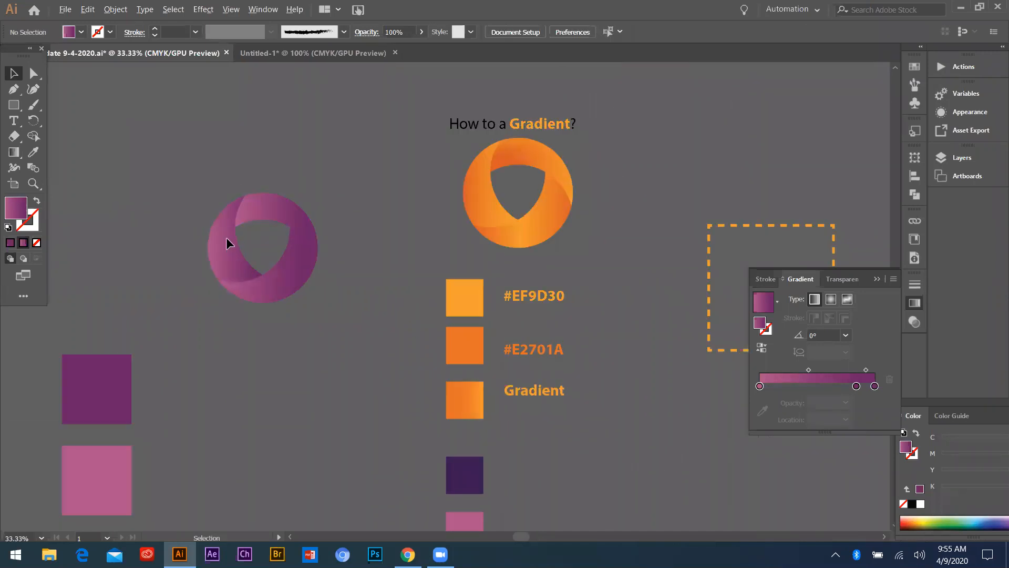
{"action": "scroll", "coordinate": [303, 206], "scroll_direction": "up", "scroll_amount": 4}
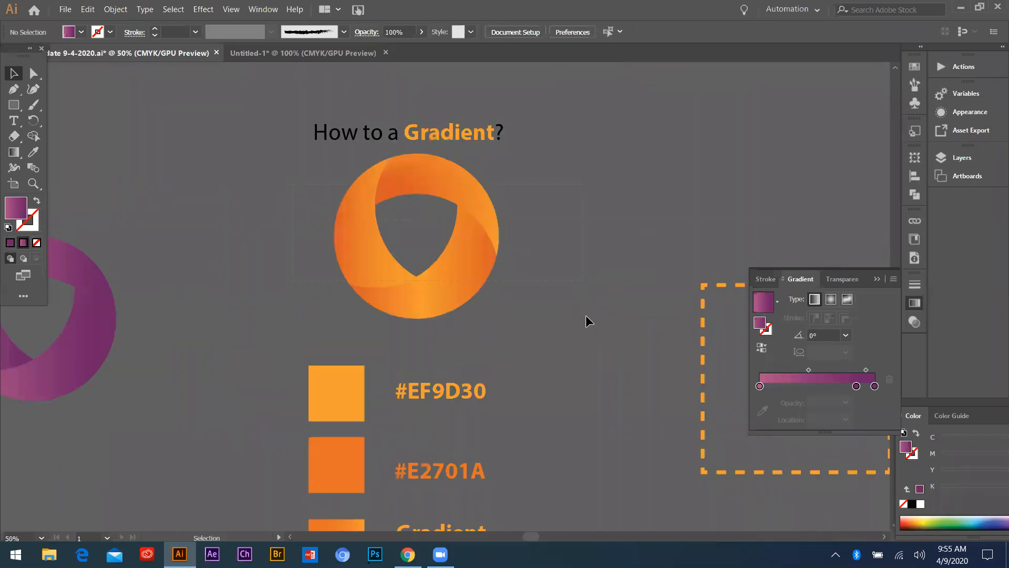
{"action": "key", "text": "ctrl+z"}
{"action": "scroll", "coordinate": [576, 313], "scroll_direction": "down", "scroll_amount": 3}
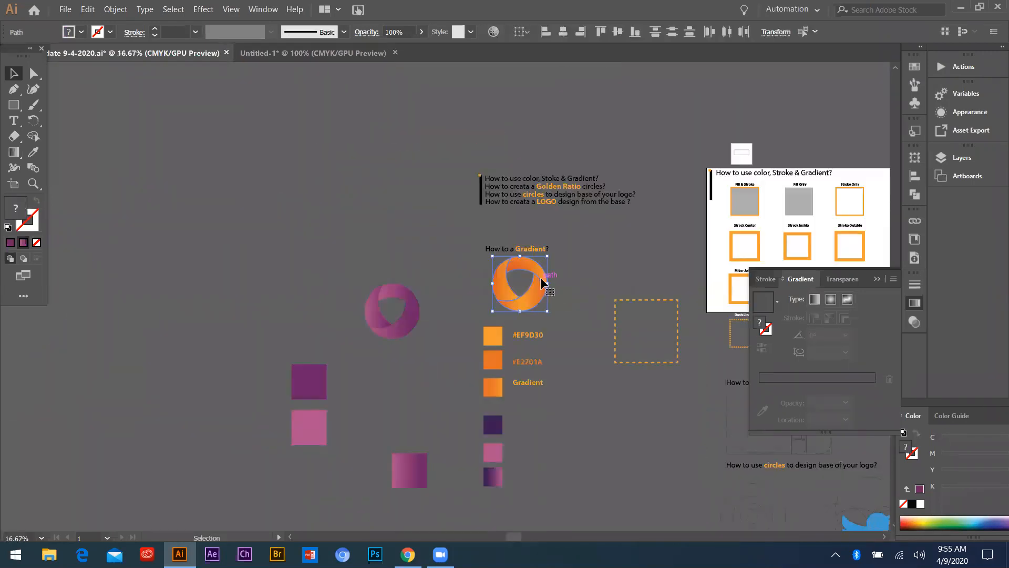
{"action": "left_click", "coordinate": [570, 285]}
{"action": "scroll", "coordinate": [499, 333], "scroll_direction": "up", "scroll_amount": 3}
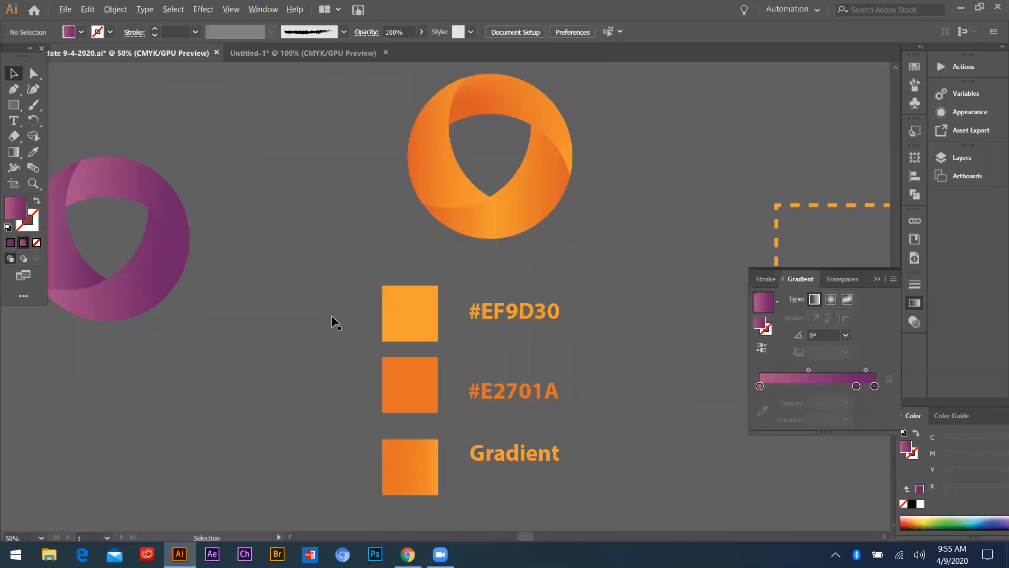
{"action": "scroll", "coordinate": [331, 315], "scroll_direction": "down", "scroll_amount": 2}
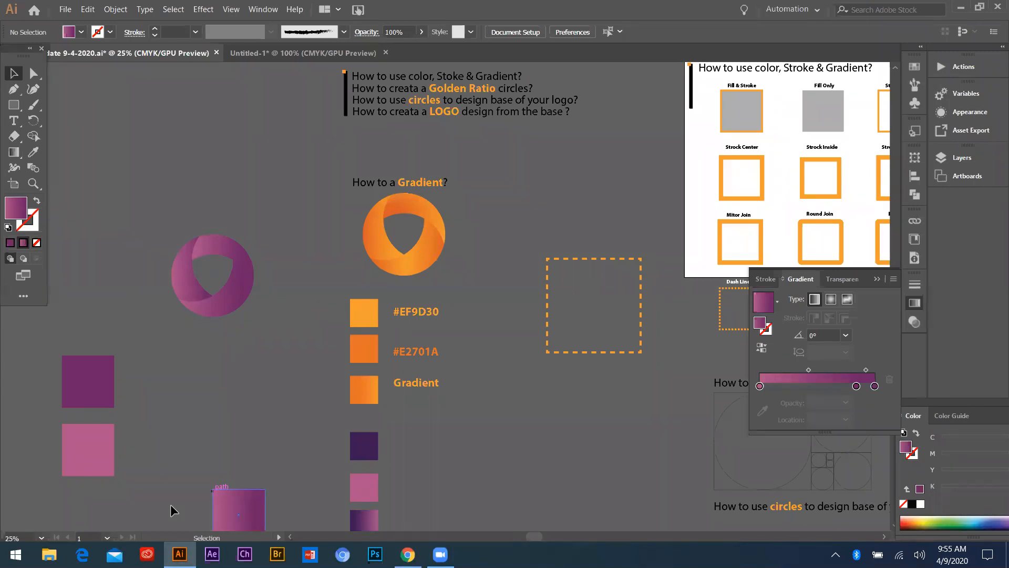
Switch to the uiGradients page in Chrome and browse its full gallery of gradients for color combinations
{"action": "key", "text": "alt+Tab"}
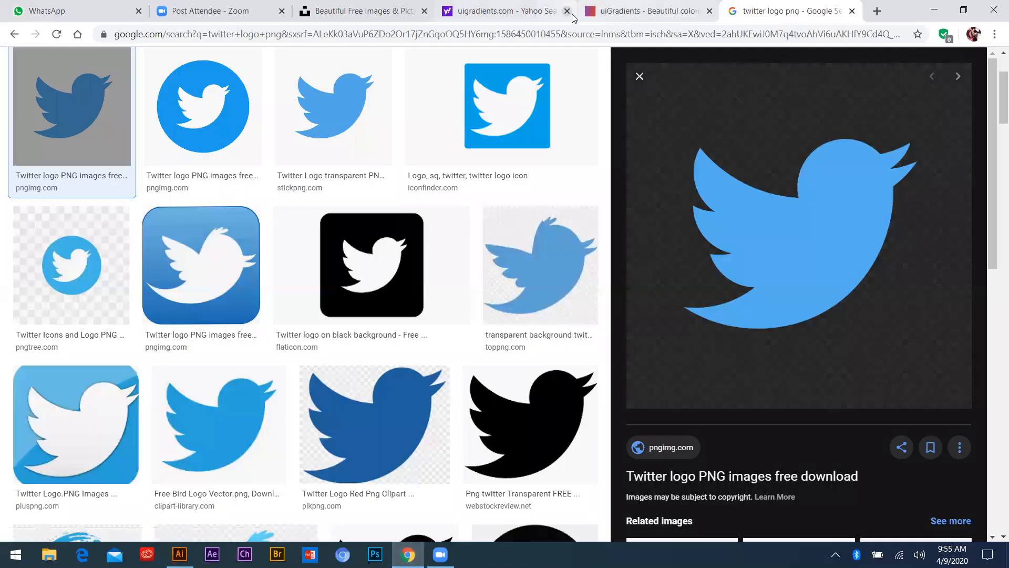
{"action": "left_click", "coordinate": [616, 20]}
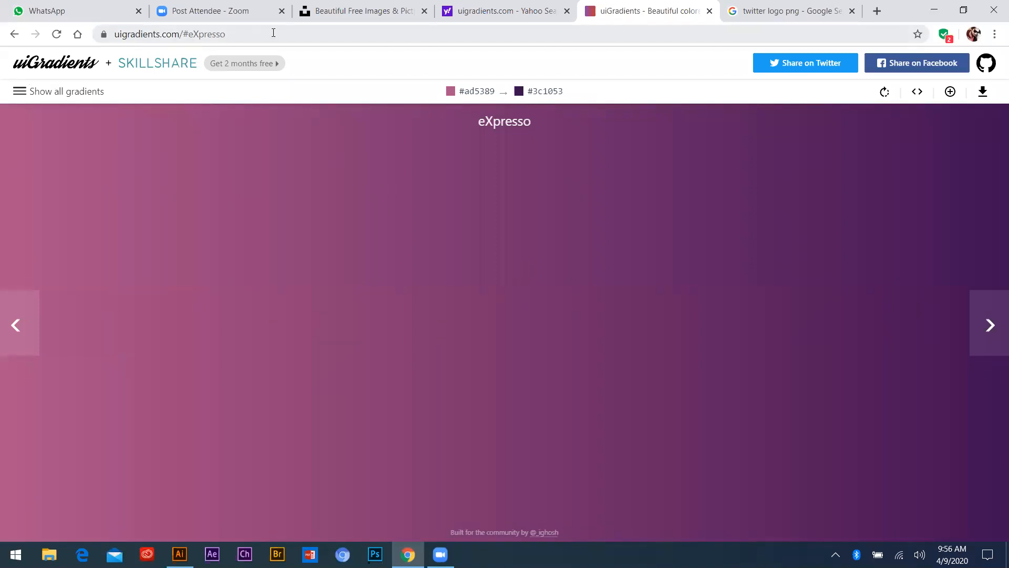
{"action": "left_click", "coordinate": [21, 93]}
{"action": "scroll", "coordinate": [471, 333], "scroll_direction": "down", "scroll_amount": 6}
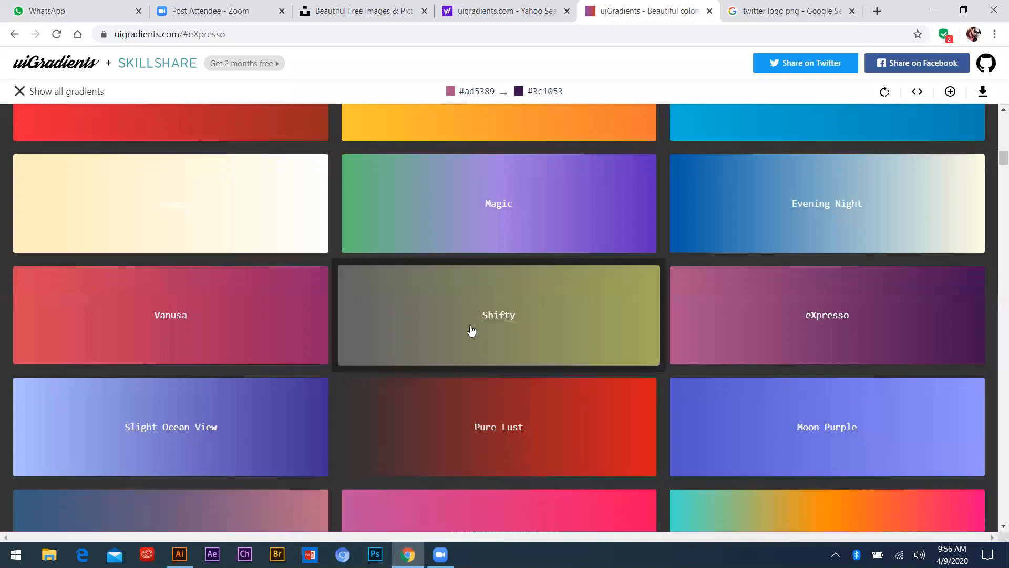
{"action": "scroll", "coordinate": [743, 405], "scroll_direction": "down", "scroll_amount": 6}
{"action": "scroll", "coordinate": [608, 387], "scroll_direction": "up", "scroll_amount": 13}
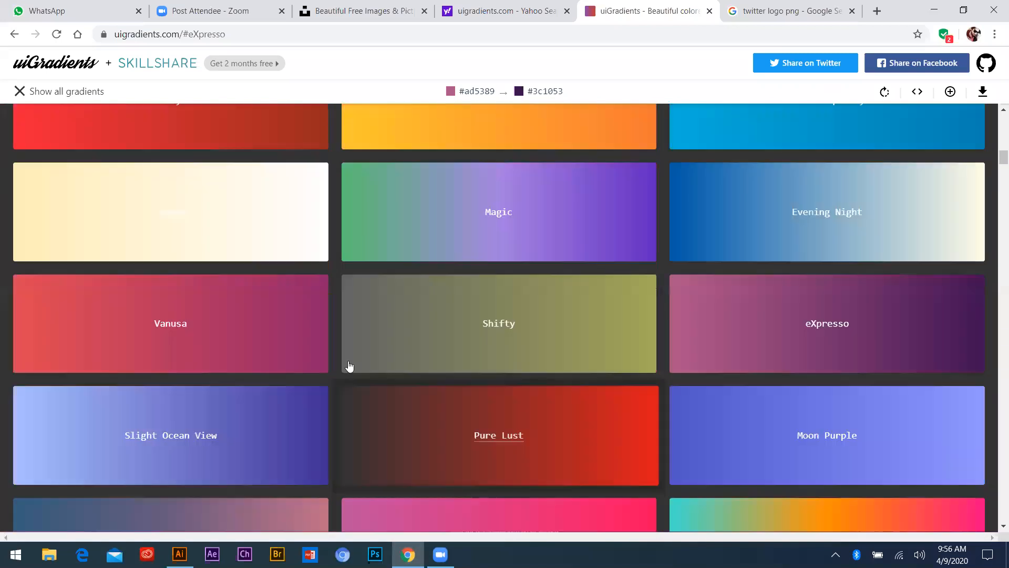
{"action": "scroll", "coordinate": [547, 356], "scroll_direction": "down", "scroll_amount": 17}
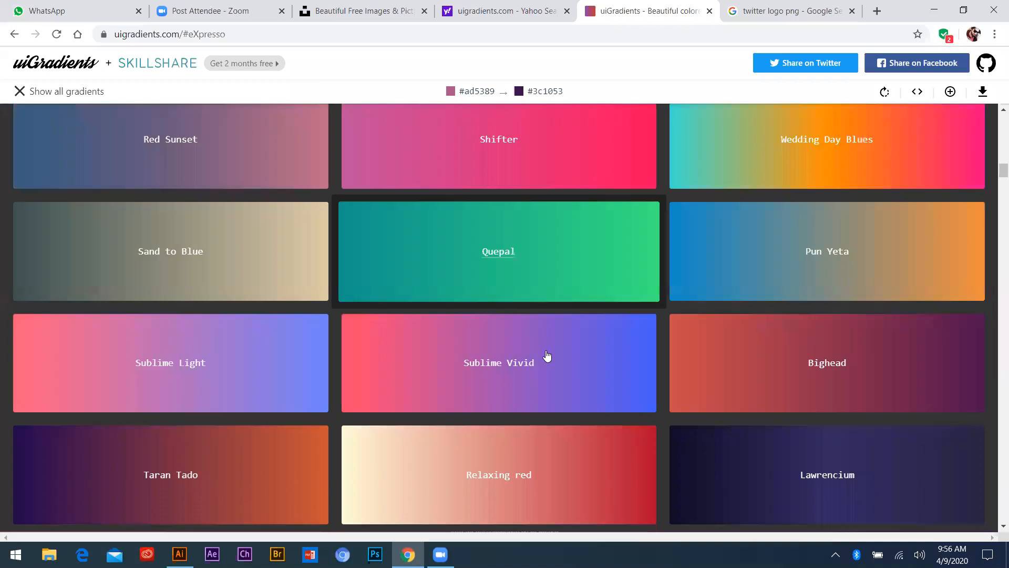
Find the Orange Fun gradient in the gallery, open it and copy its first color code, #fc4a1a
{"action": "scroll", "coordinate": [163, 225], "scroll_direction": "down", "scroll_amount": 5}
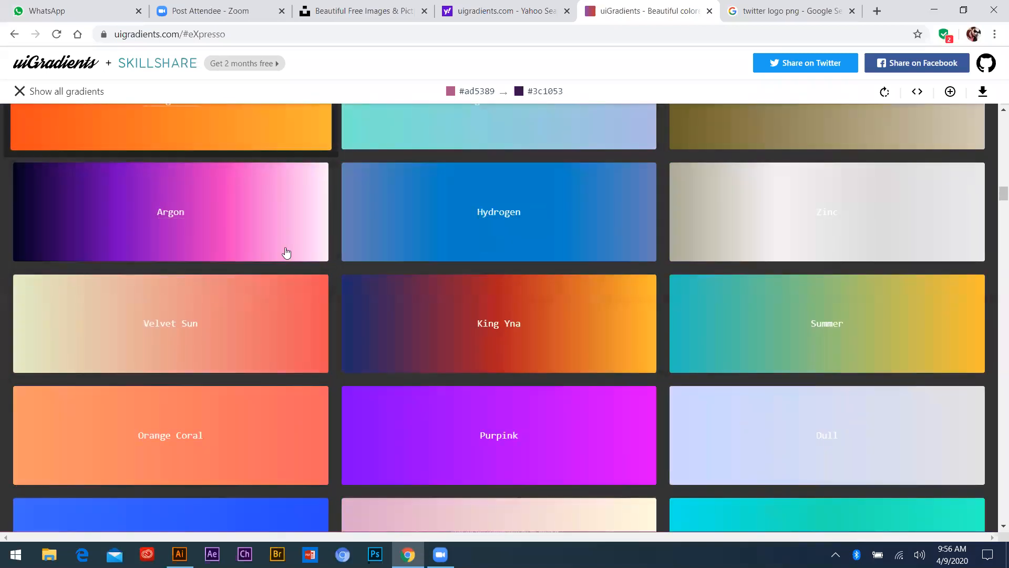
{"action": "scroll", "coordinate": [147, 282], "scroll_direction": "up", "scroll_amount": 4}
{"action": "left_click", "coordinate": [147, 283]}
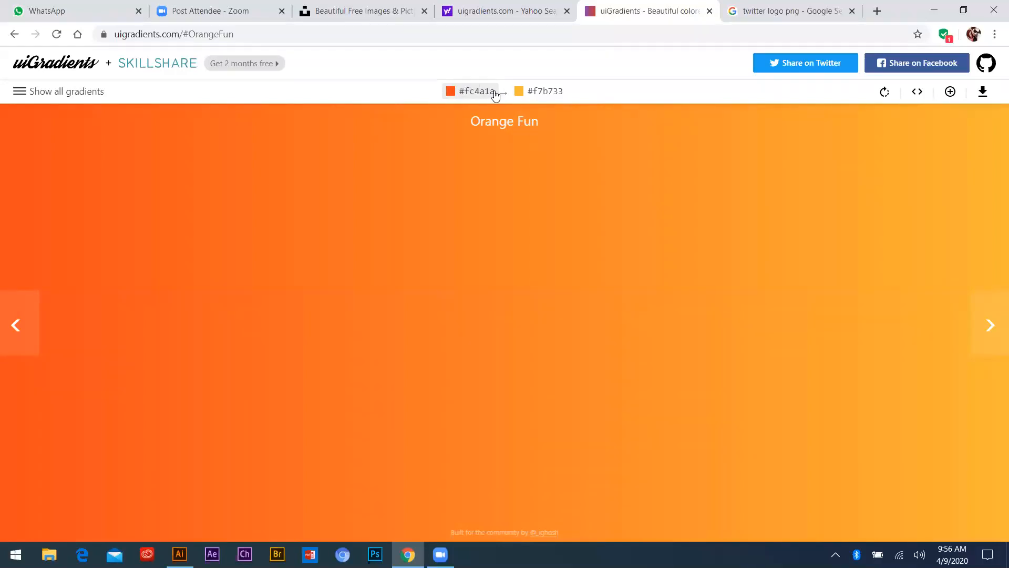
{"action": "left_click", "coordinate": [470, 91]}
Switch to Illustrator and set the large purple square's fill color to #fc4a1a
{"action": "key", "text": "alt+Tab"}
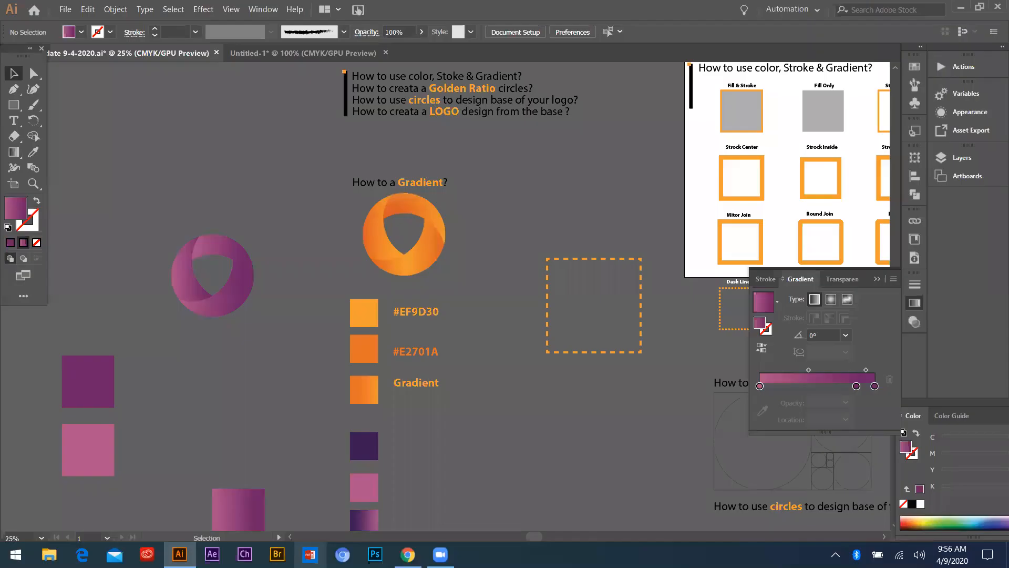
{"action": "double_click", "coordinate": [17, 210]}
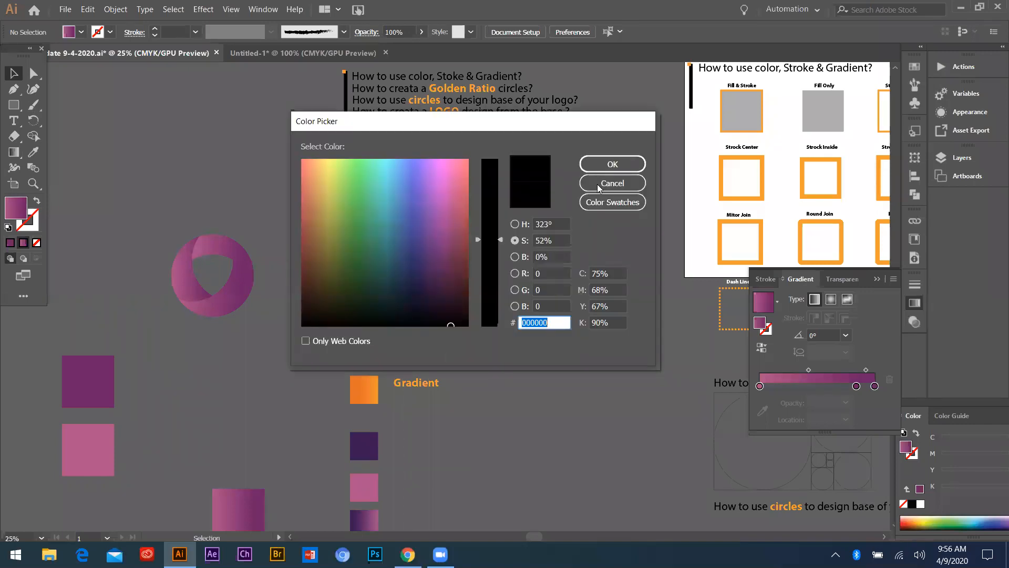
{"action": "key", "text": "Escape"}
{"action": "left_click", "coordinate": [102, 399]}
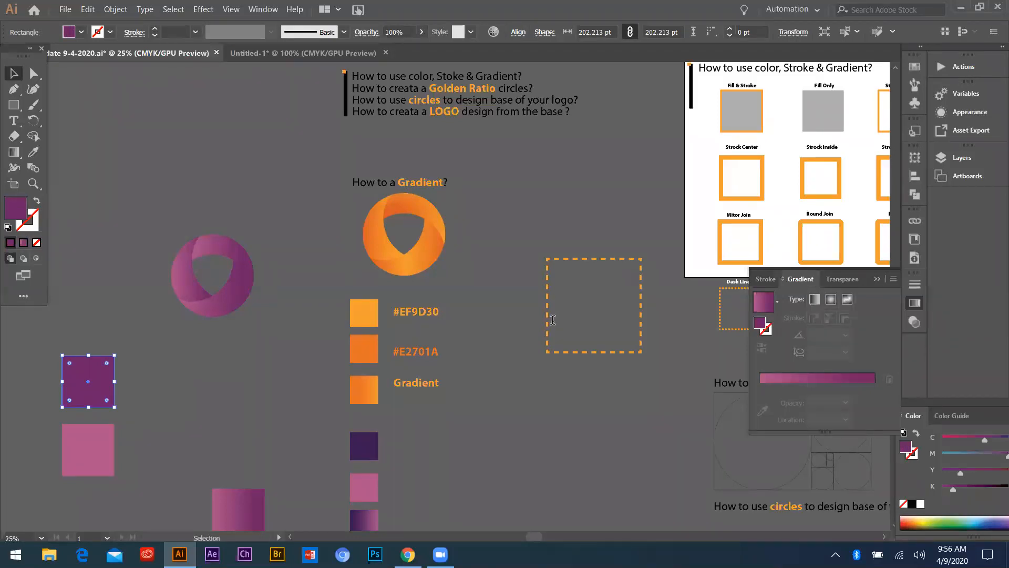
{"action": "left_click_drag", "start_coordinate": [552, 320], "coordinate": [512, 328]}
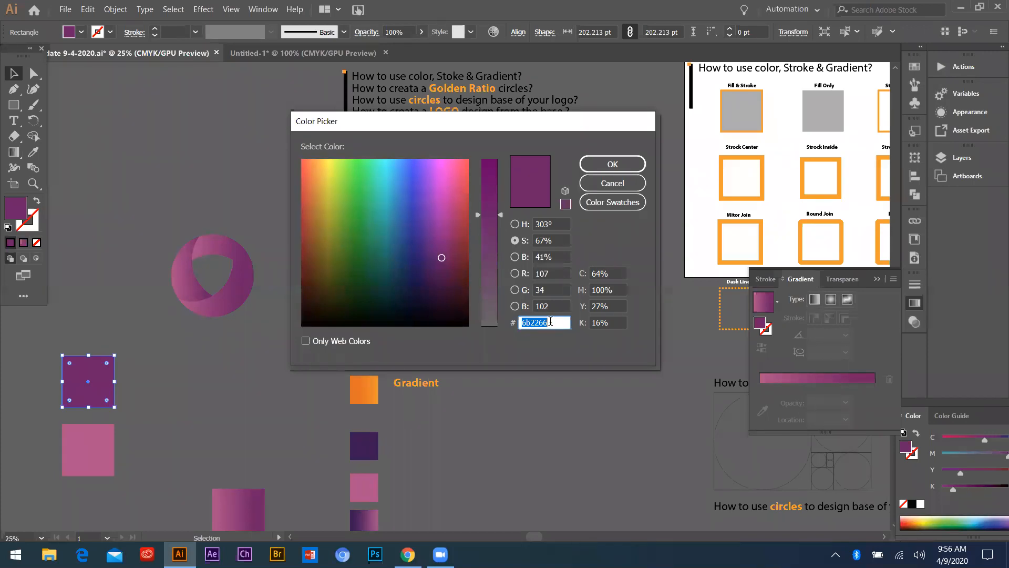
{"action": "key", "text": "BackSpace"}
{"action": "type", "text": "fc4a1a"}
{"action": "left_click", "coordinate": [601, 169]}
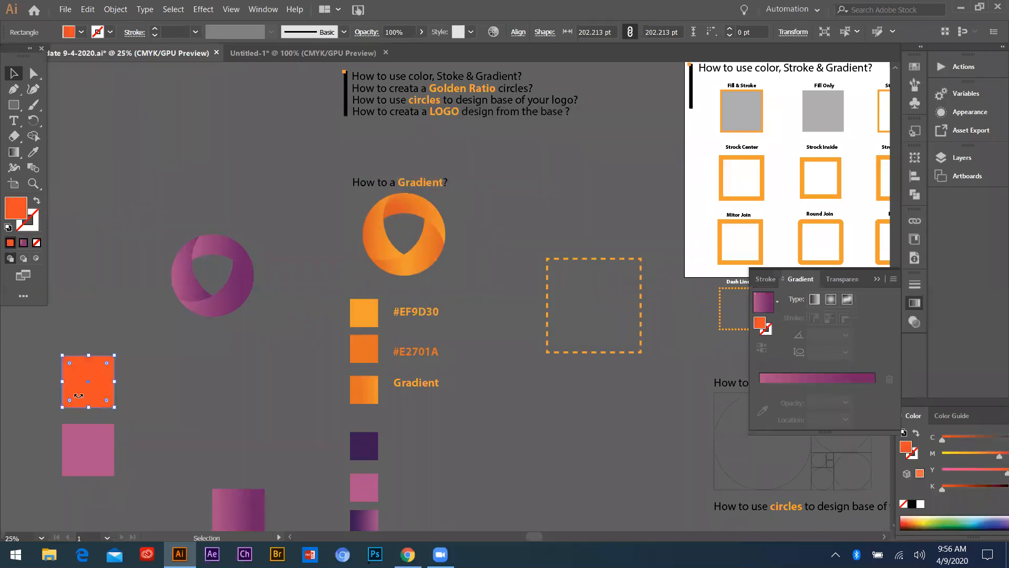
Copy Orange Fun's second color code from Chrome and set the large pink square's fill in Illustrator to #f7b733
{"action": "left_click", "coordinate": [407, 555]}
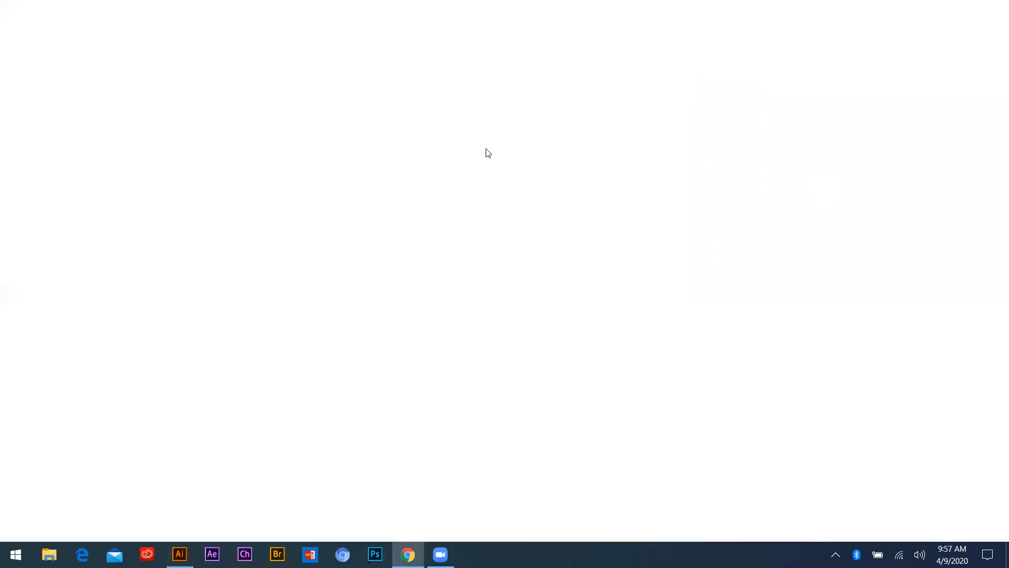
{"action": "left_click", "coordinate": [942, 7]}
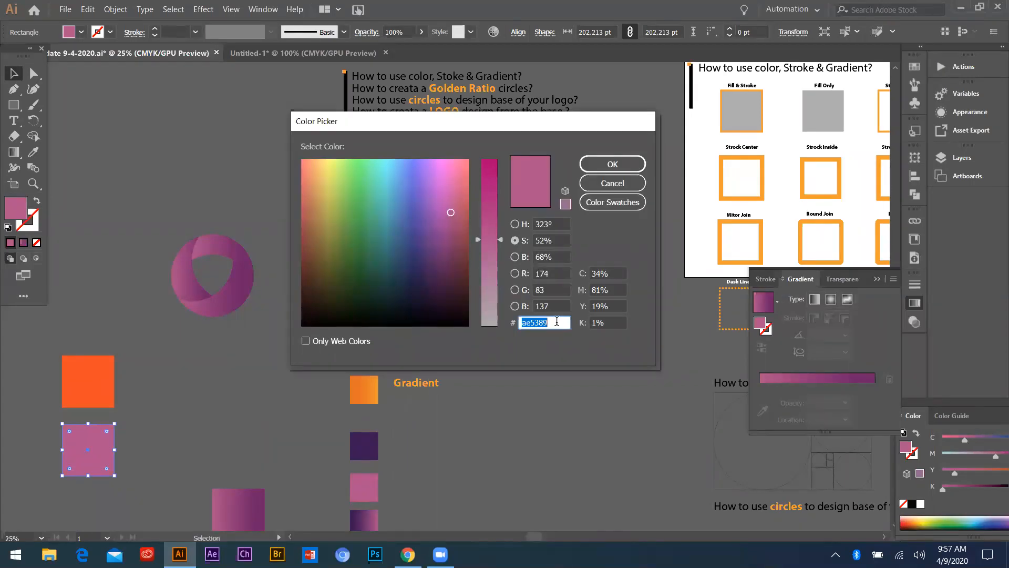
{"action": "key", "text": "BackSpace"}
{"action": "type", "text": "#f7b733"}
{"action": "left_click", "coordinate": [614, 163]}
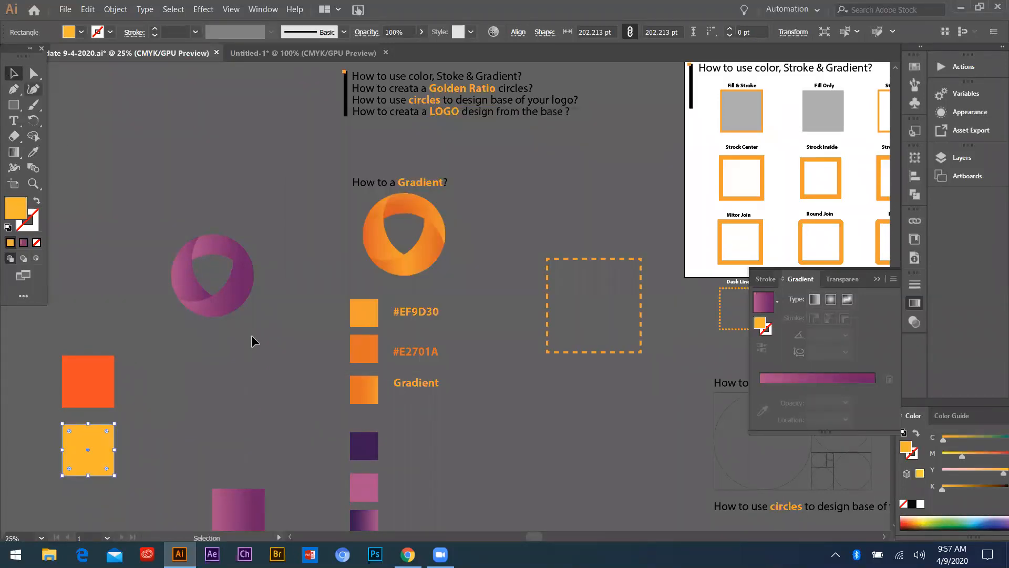
Move the yellow square up so it sits just beneath the orange-red square
{"action": "left_click", "coordinate": [251, 336]}
{"action": "scroll", "coordinate": [131, 331], "scroll_direction": "down", "scroll_amount": 2}
{"action": "scroll", "coordinate": [143, 365], "scroll_direction": "up", "scroll_amount": 2}
{"action": "left_click_drag", "start_coordinate": [202, 381], "coordinate": [202, 369]}
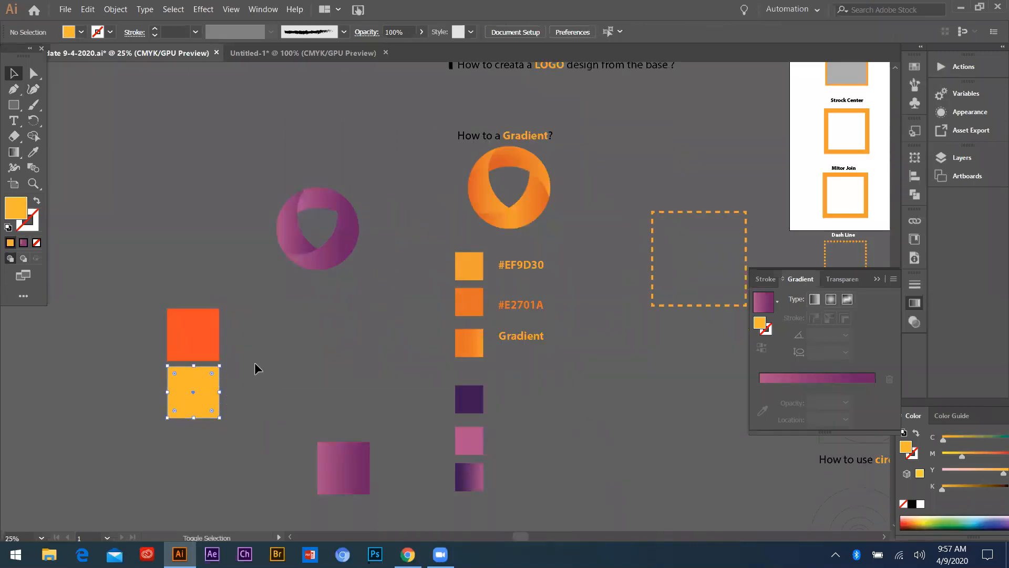
{"action": "scroll", "coordinate": [138, 430], "scroll_direction": "down", "scroll_amount": 3}
{"action": "scroll", "coordinate": [259, 371], "scroll_direction": "down", "scroll_amount": 1}
{"action": "scroll", "coordinate": [339, 360], "scroll_direction": "down", "scroll_amount": 2}
{"action": "scroll", "coordinate": [453, 342], "scroll_direction": "up", "scroll_amount": 3}
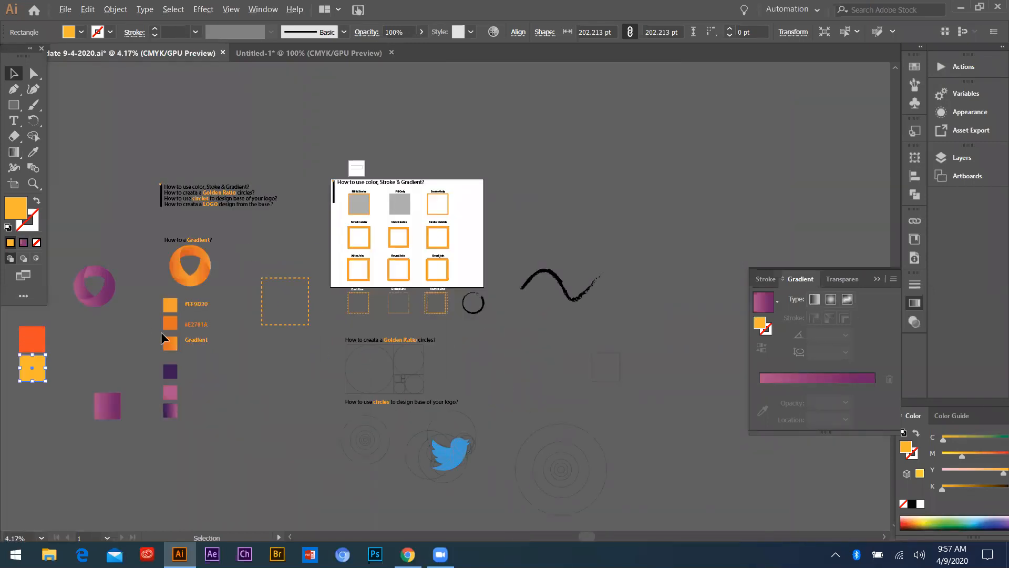
{"action": "scroll", "coordinate": [310, 355], "scroll_direction": "up", "scroll_amount": 1}
{"action": "scroll", "coordinate": [310, 356], "scroll_direction": "down", "scroll_amount": 2}
{"action": "scroll", "coordinate": [278, 351], "scroll_direction": "up", "scroll_amount": 3}
{"action": "scroll", "coordinate": [327, 374], "scroll_direction": "down", "scroll_amount": 2}
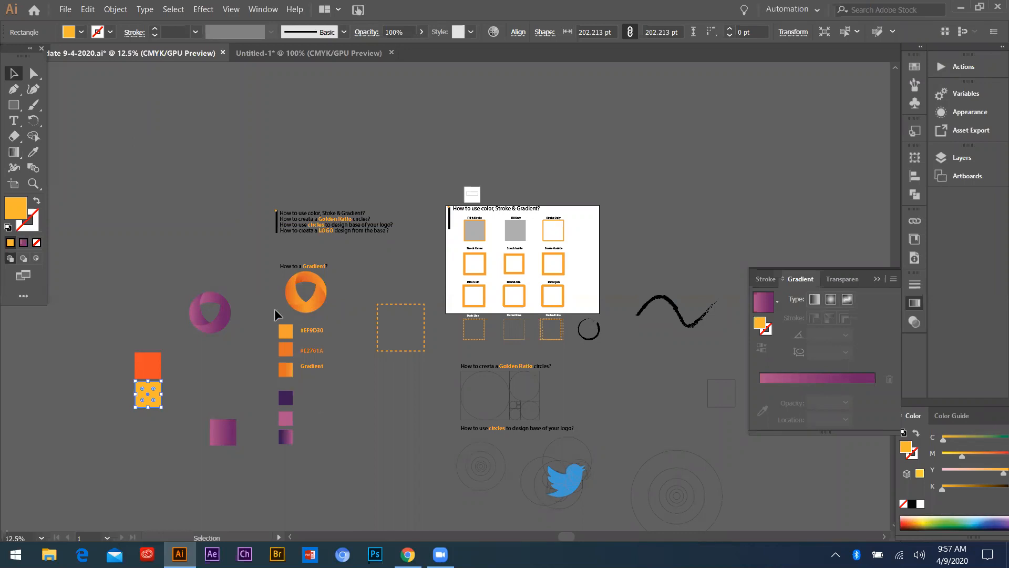
{"action": "left_click", "coordinate": [380, 415]}
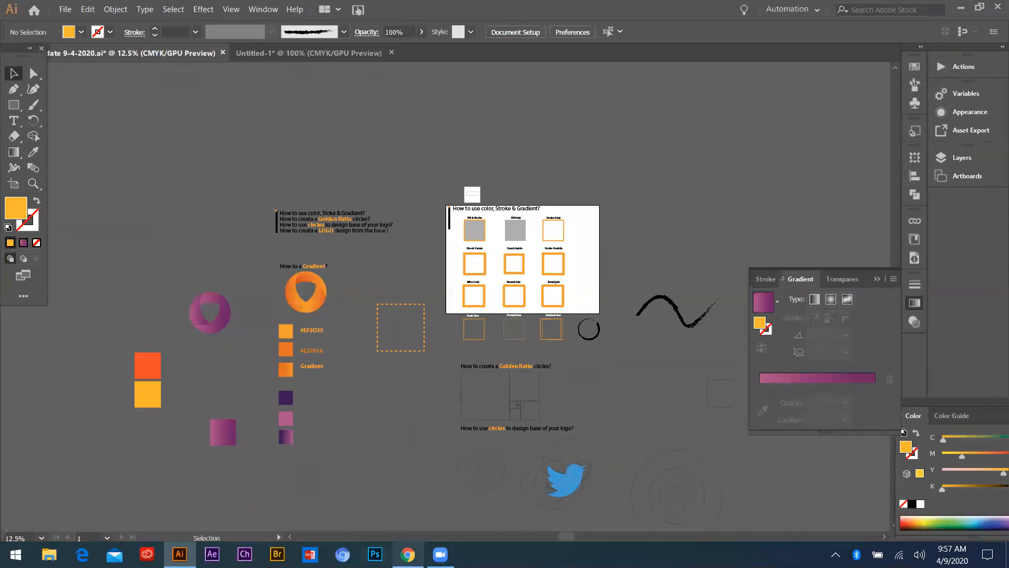
{"action": "key", "text": "super+d"}
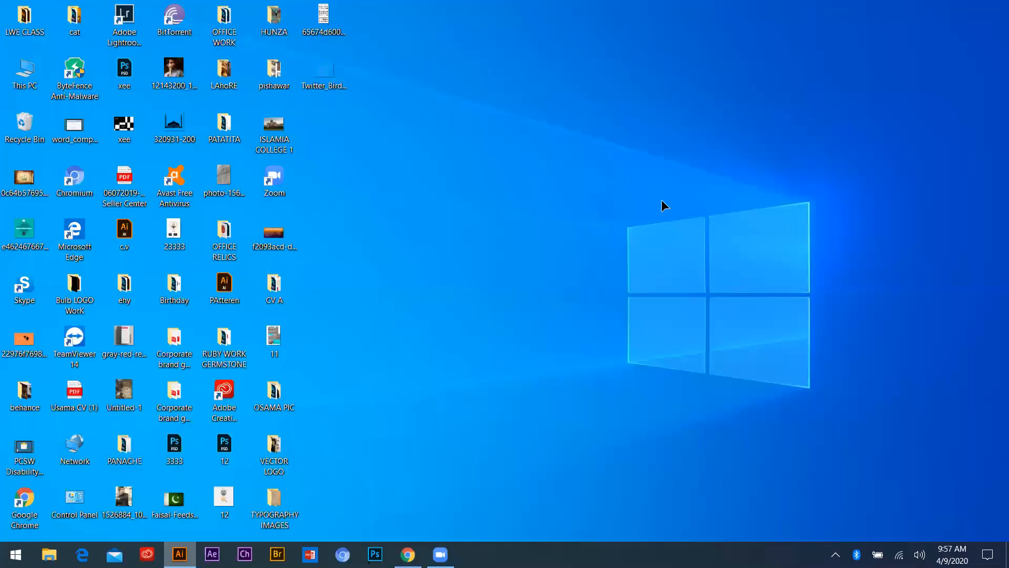
{"action": "key", "text": "super+d"}
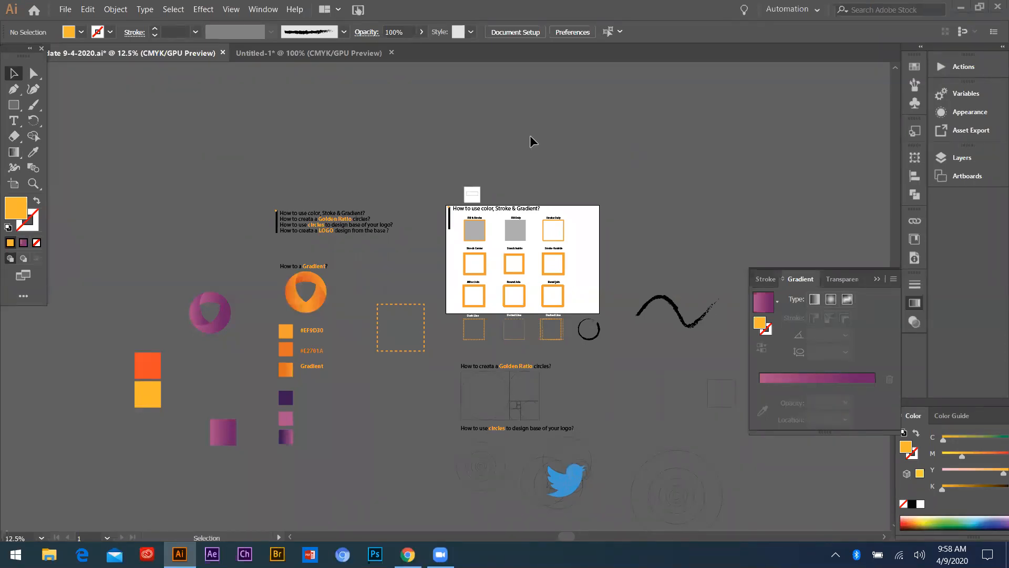
Review the lesson layout, from the gradient ring and stroke samples to the golden ratio and logo circle sections
{"action": "scroll", "coordinate": [511, 353], "scroll_direction": "up", "scroll_amount": 5}
{"action": "scroll", "coordinate": [457, 320], "scroll_direction": "down", "scroll_amount": 2}
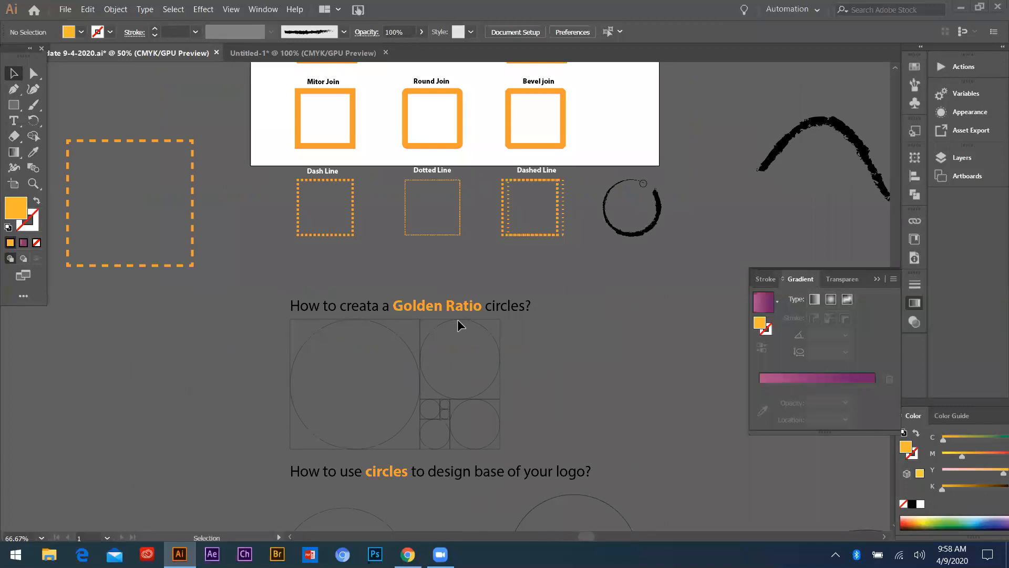
{"action": "scroll", "coordinate": [434, 340], "scroll_direction": "up", "scroll_amount": 2}
{"action": "scroll", "coordinate": [435, 205], "scroll_direction": "down", "scroll_amount": 3}
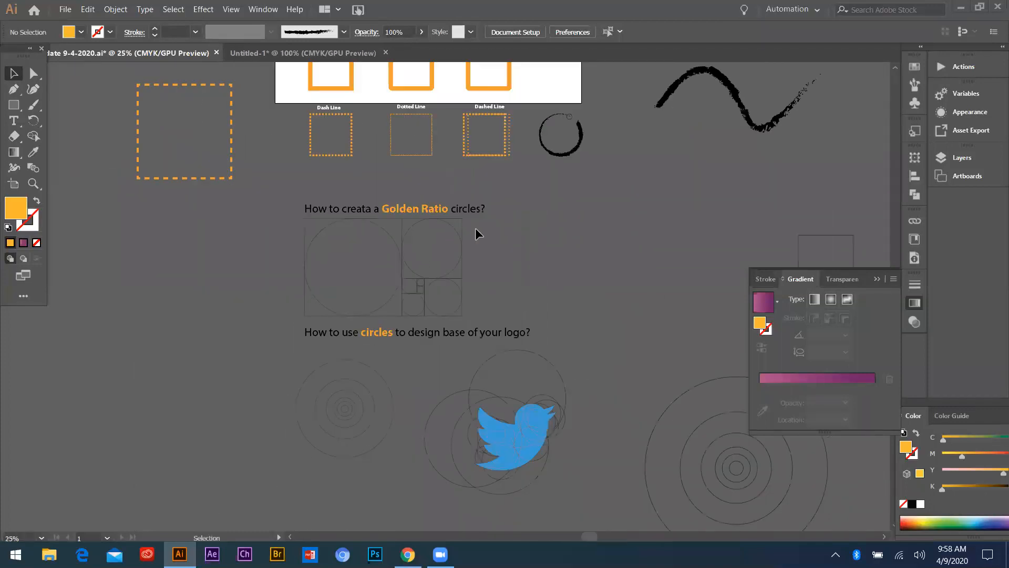
{"action": "scroll", "coordinate": [328, 300], "scroll_direction": "down", "scroll_amount": 3}
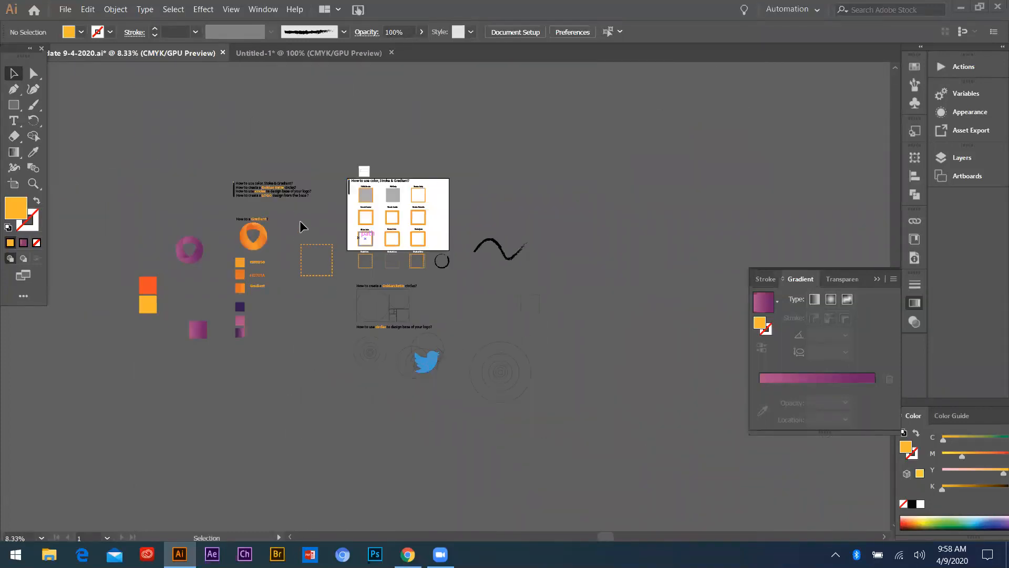
{"action": "scroll", "coordinate": [305, 222], "scroll_direction": "up", "scroll_amount": 2}
{"action": "scroll", "coordinate": [262, 247], "scroll_direction": "up", "scroll_amount": 1}
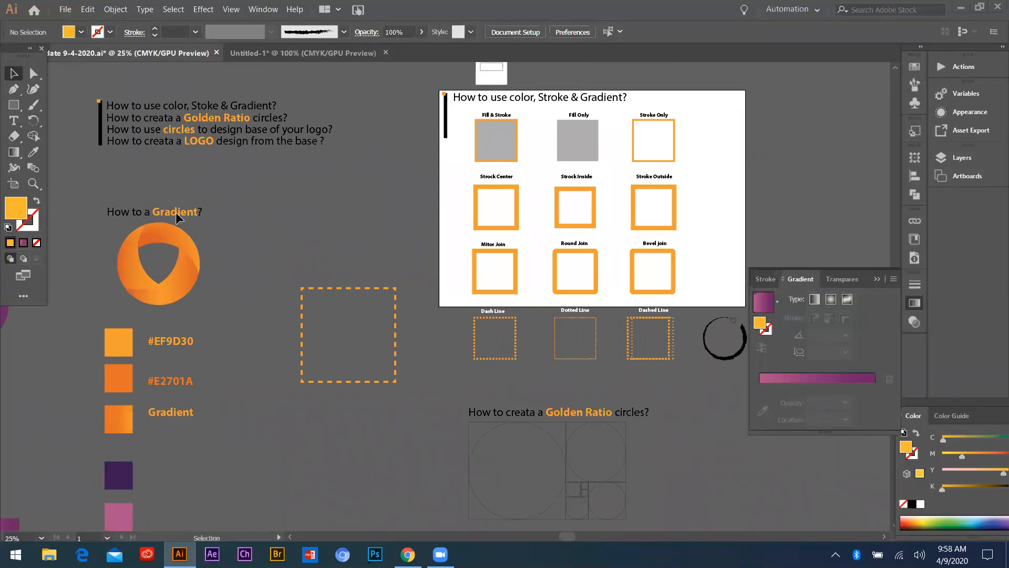
{"action": "scroll", "coordinate": [210, 294], "scroll_direction": "down", "scroll_amount": 1}
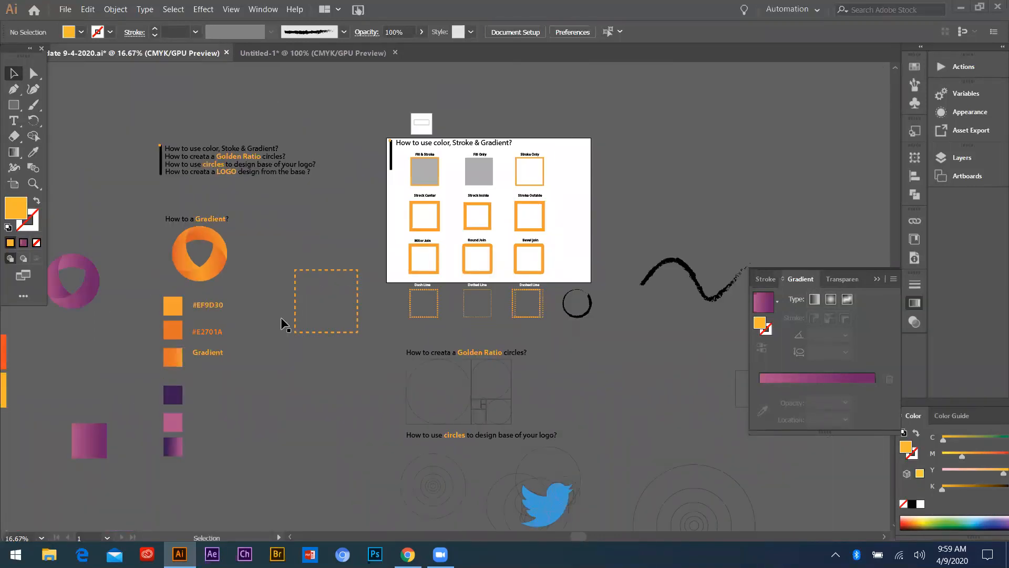
{"action": "scroll", "coordinate": [136, 290], "scroll_direction": "down", "scroll_amount": 1}
{"action": "scroll", "coordinate": [147, 295], "scroll_direction": "up", "scroll_amount": 4}
{"action": "scroll", "coordinate": [148, 295], "scroll_direction": "down", "scroll_amount": 3}
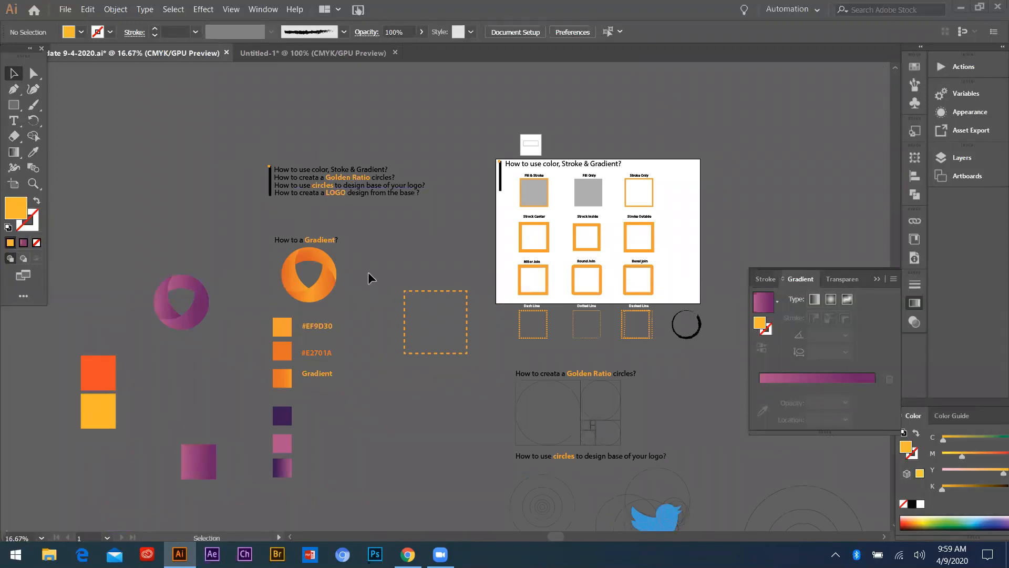
{"action": "scroll", "coordinate": [501, 345], "scroll_direction": "down", "scroll_amount": 2}
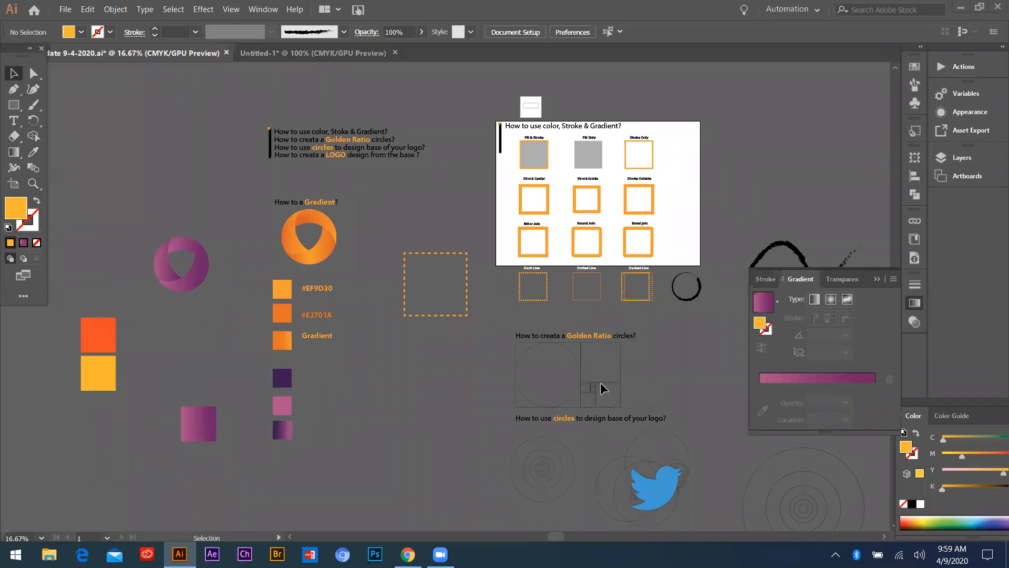
Examine the golden ratio circle construction and the circles that form the base of the Twitter bird
{"action": "scroll", "coordinate": [598, 381], "scroll_direction": "up", "scroll_amount": 3}
{"action": "scroll", "coordinate": [468, 374], "scroll_direction": "down", "scroll_amount": 3}
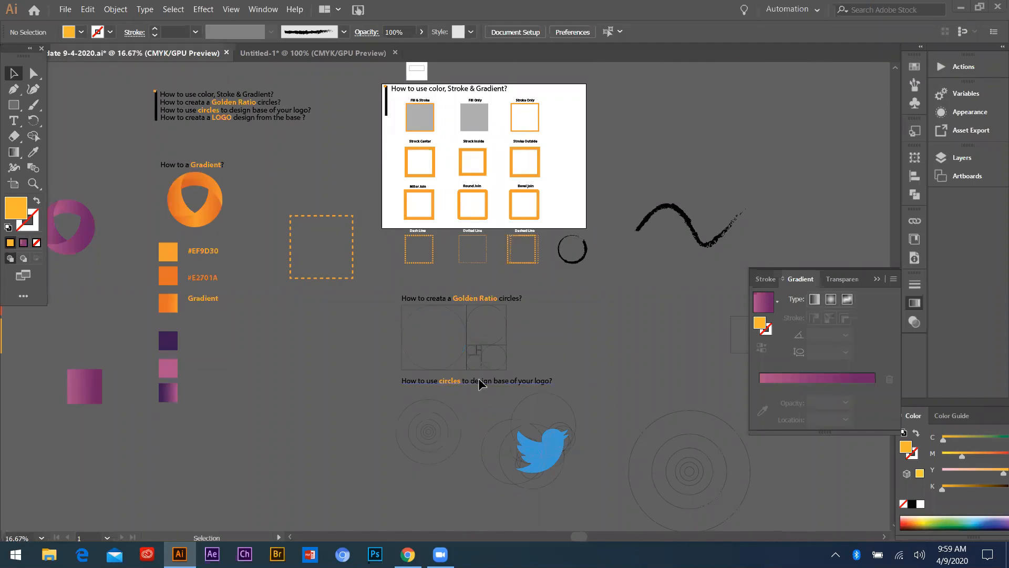
{"action": "scroll", "coordinate": [475, 376], "scroll_direction": "up", "scroll_amount": 3}
{"action": "scroll", "coordinate": [367, 302], "scroll_direction": "down", "scroll_amount": 1}
{"action": "scroll", "coordinate": [331, 205], "scroll_direction": "up", "scroll_amount": 2}
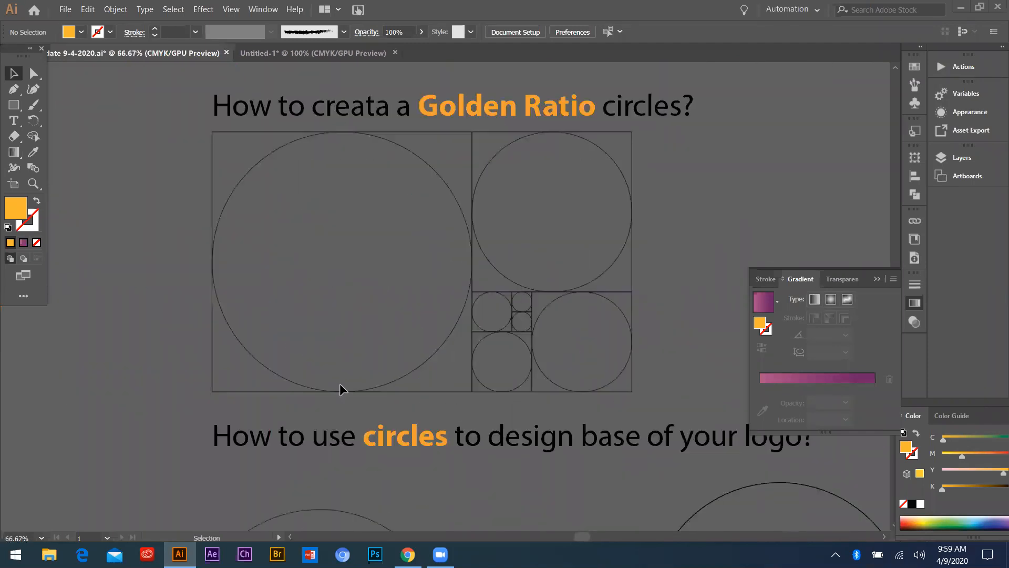
{"action": "scroll", "coordinate": [313, 329], "scroll_direction": "down", "scroll_amount": 3}
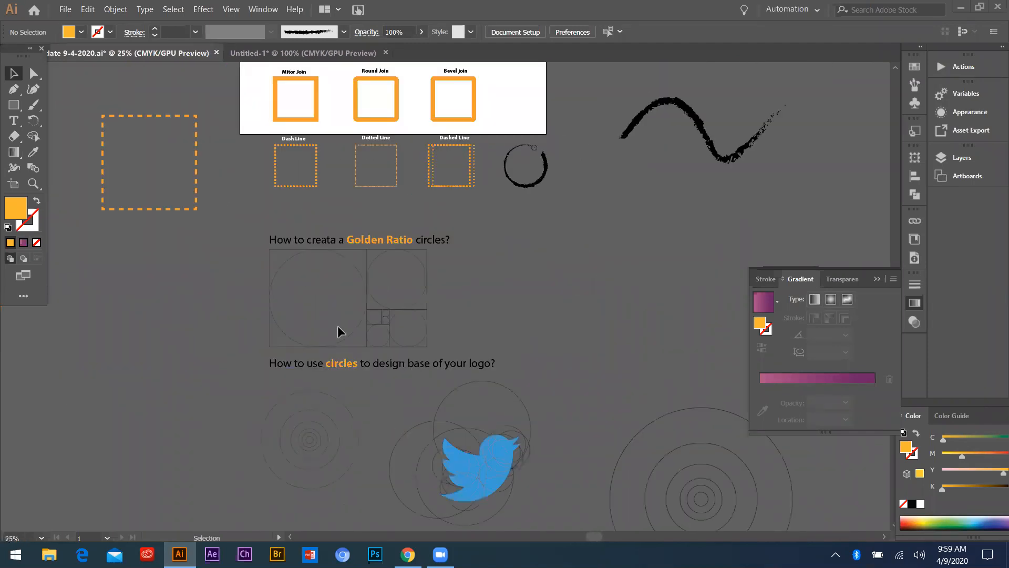
{"action": "scroll", "coordinate": [501, 458], "scroll_direction": "up", "scroll_amount": 2}
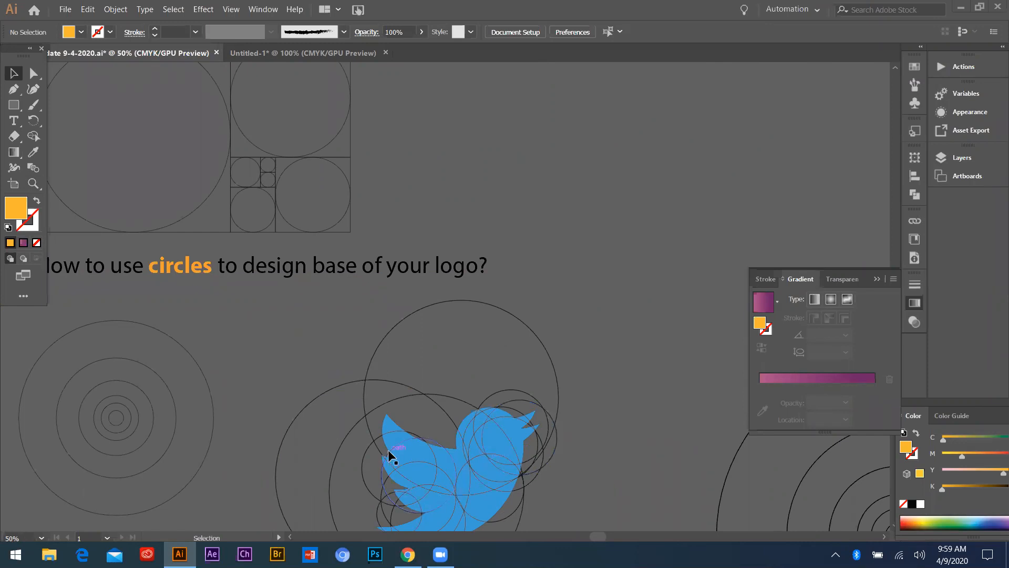
{"action": "scroll", "coordinate": [520, 389], "scroll_direction": "down", "scroll_amount": 4}
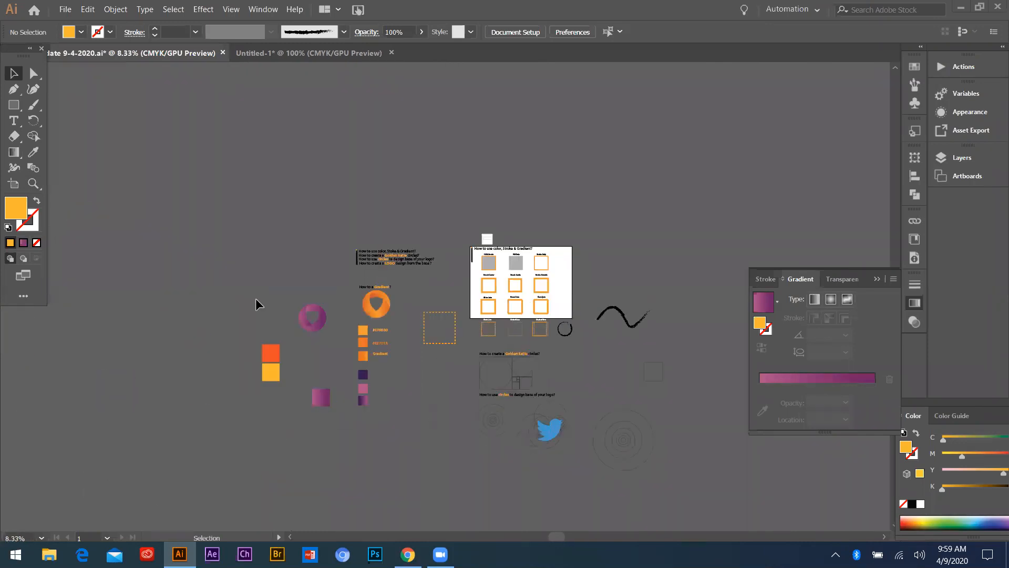
Move the large pink-to-purple gradient square directly beneath the yellow square
{"action": "scroll", "coordinate": [255, 298], "scroll_direction": "up", "scroll_amount": 3}
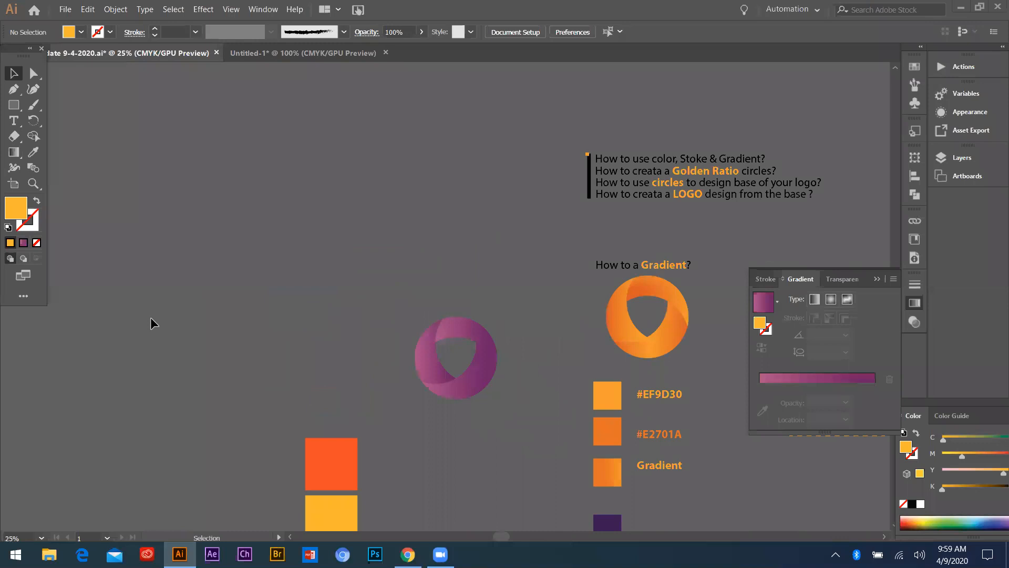
{"action": "scroll", "coordinate": [227, 399], "scroll_direction": "down", "scroll_amount": 2}
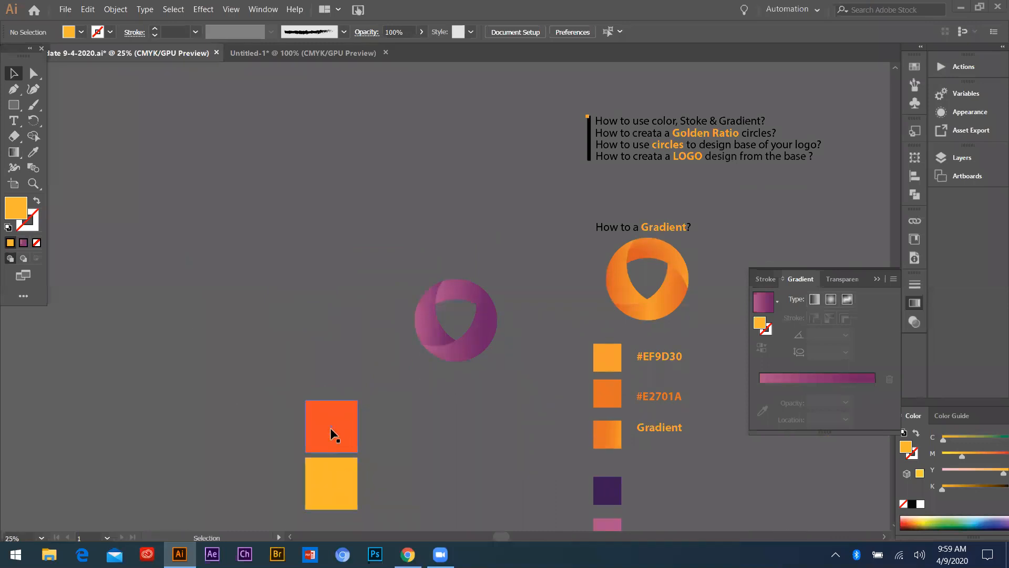
{"action": "scroll", "coordinate": [313, 471], "scroll_direction": "down", "scroll_amount": 5}
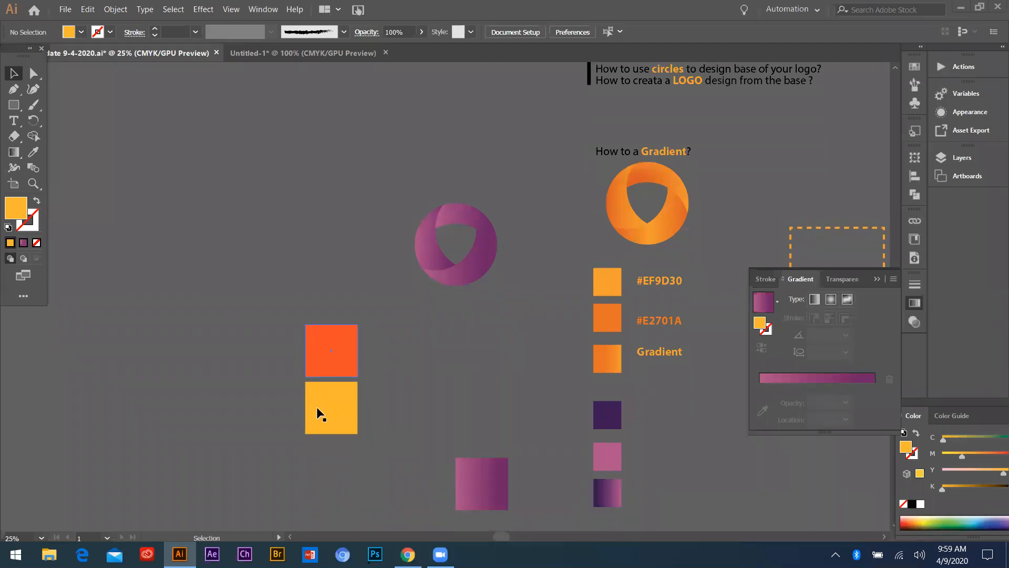
{"action": "left_click_drag", "start_coordinate": [483, 479], "coordinate": [332, 460]}
{"action": "left_click", "coordinate": [23, 243]}
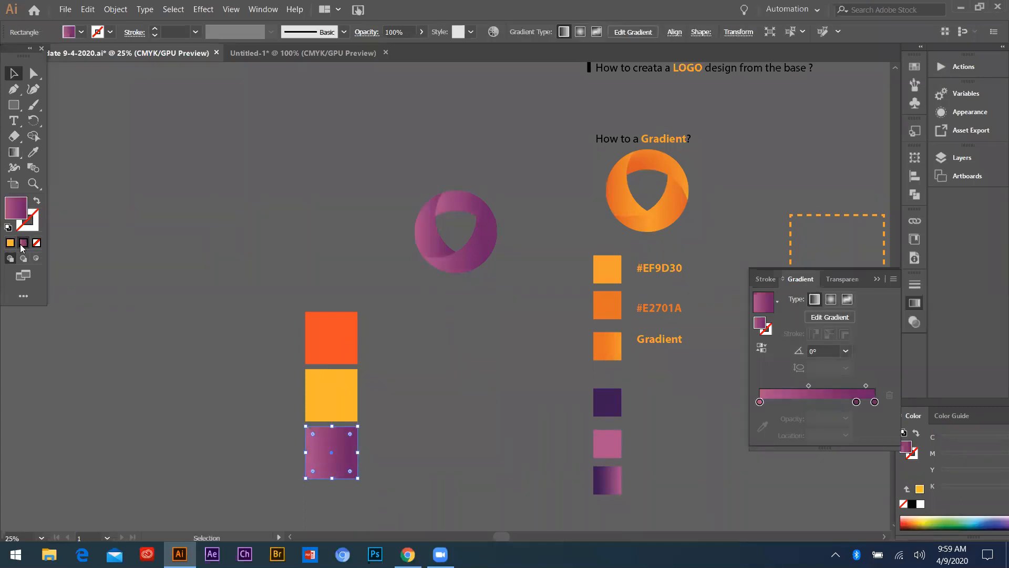
Give the orange-red square the pink-to-purple gradient fill and add its orange-red colour as a stop near the gradient's start
{"action": "left_click", "coordinate": [340, 342]}
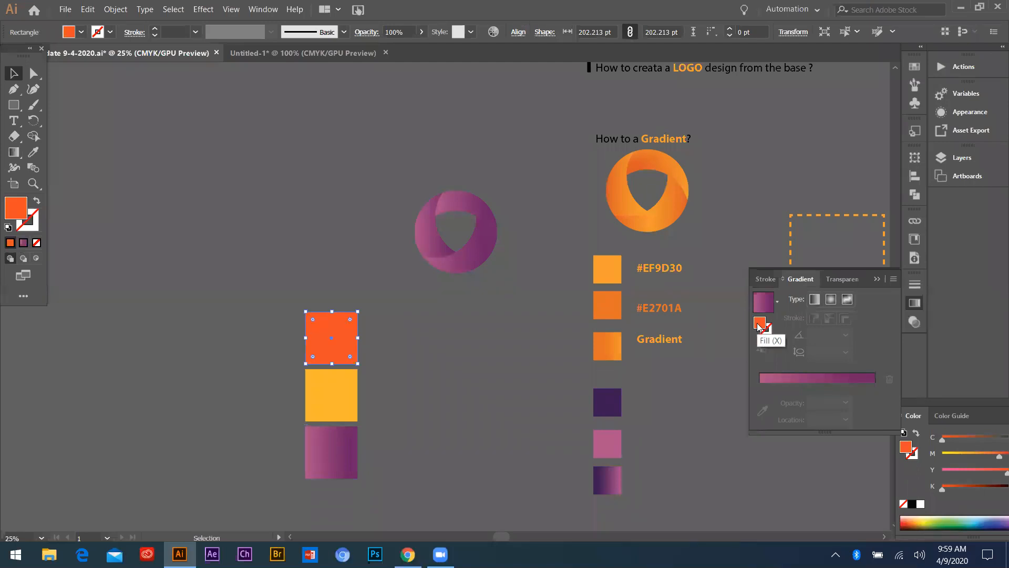
{"action": "left_click", "coordinate": [767, 383]}
{"action": "left_click_drag", "start_coordinate": [775, 403], "coordinate": [779, 403]}
Delete the pink stop and the inner purple stop from the top square's gradient, and shift the orange-red stop to the start
{"action": "left_click", "coordinate": [761, 402]}
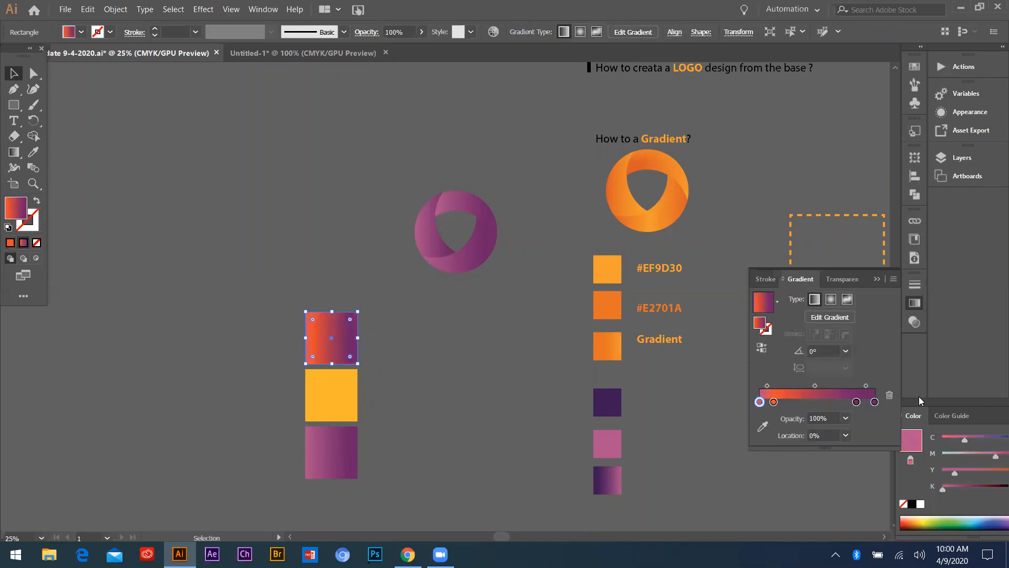
{"action": "left_click", "coordinate": [889, 397]}
{"action": "left_click", "coordinate": [856, 402]}
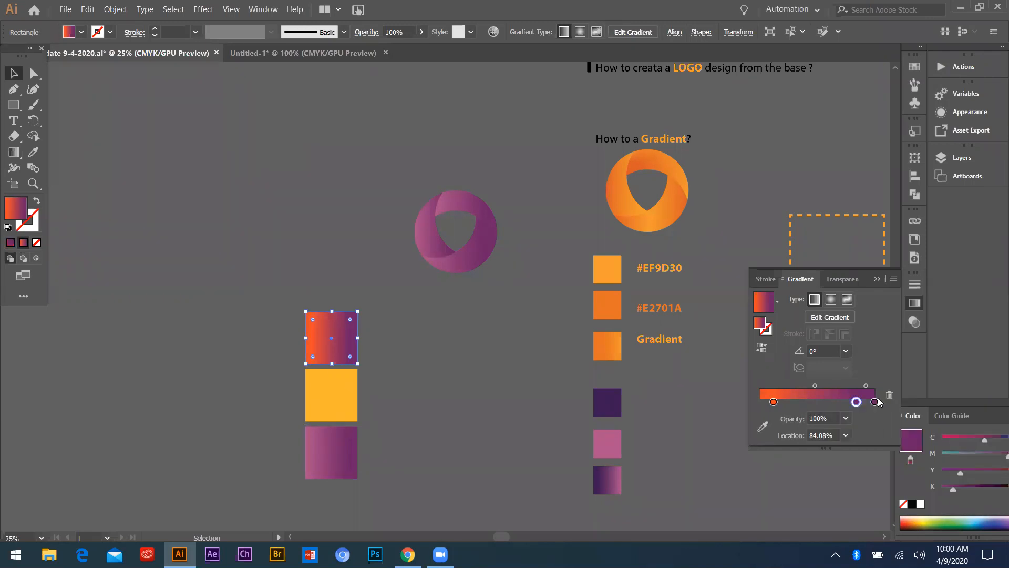
{"action": "left_click", "coordinate": [889, 395]}
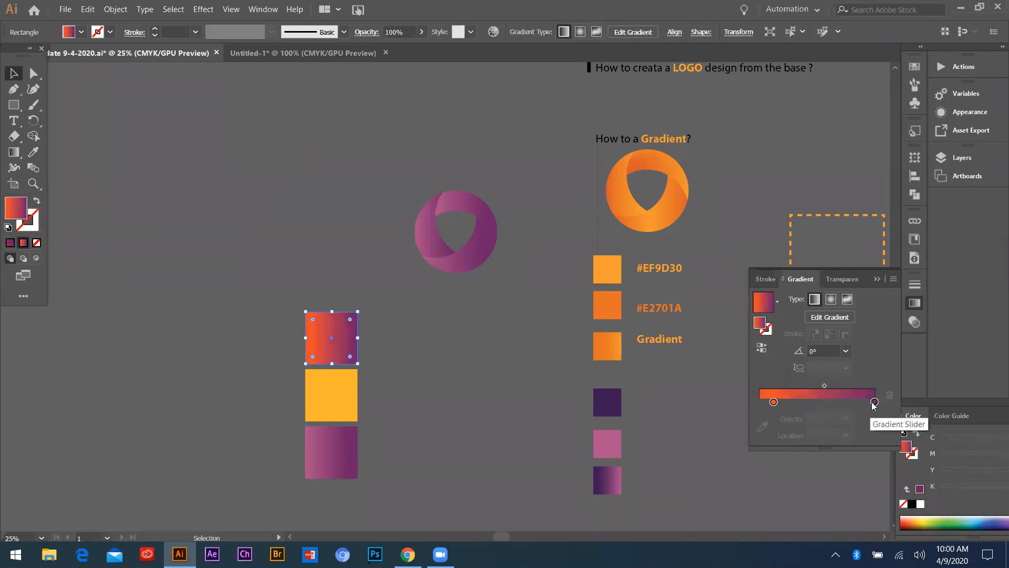
{"action": "left_click", "coordinate": [875, 401]}
{"action": "left_click", "coordinate": [774, 403]}
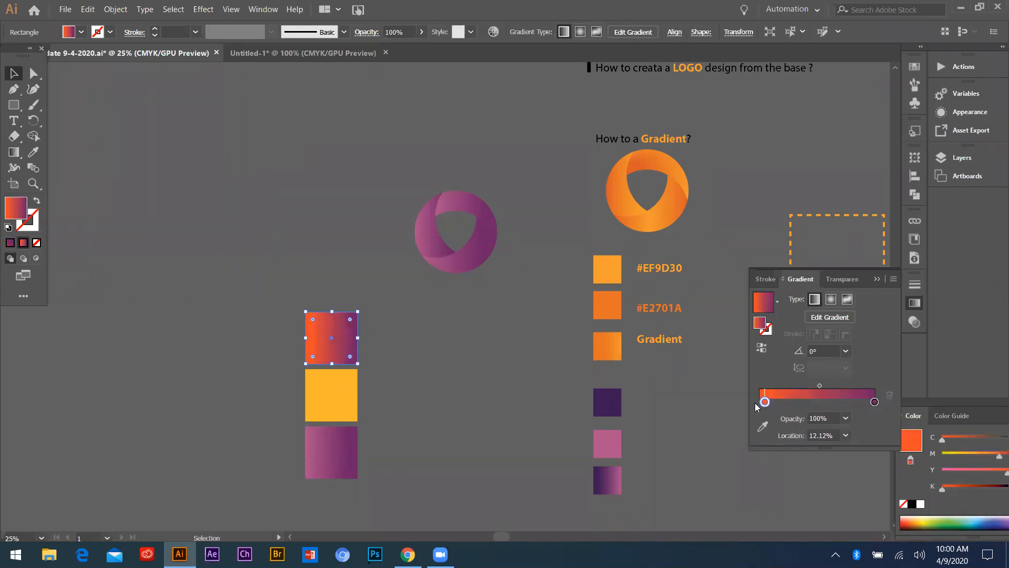
Apply the gradient to the yellow square, replacing the purple end stop with its yellow at 100% location, and deselect the square
{"action": "left_click", "coordinate": [331, 395]}
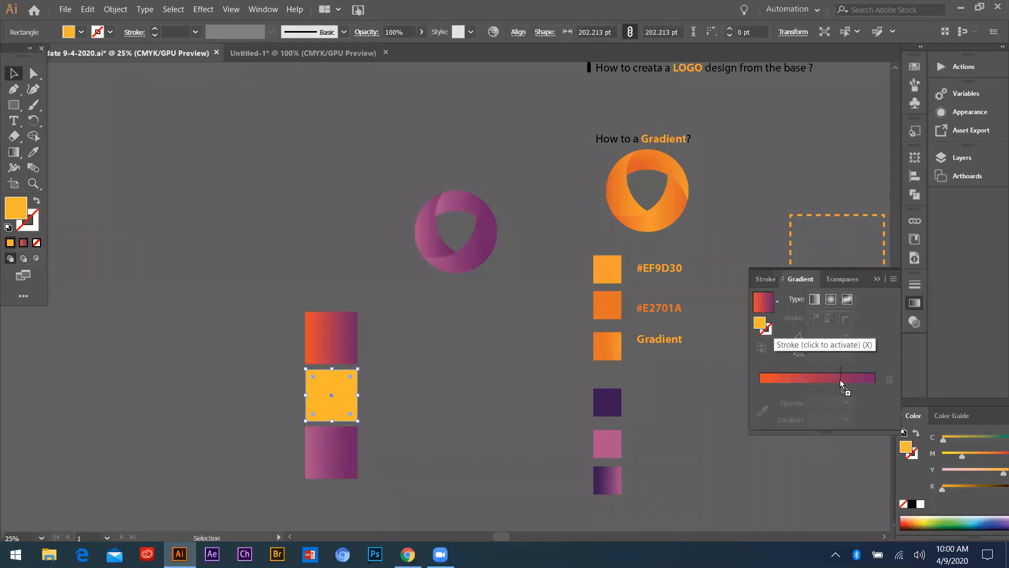
{"action": "left_click", "coordinate": [862, 378]}
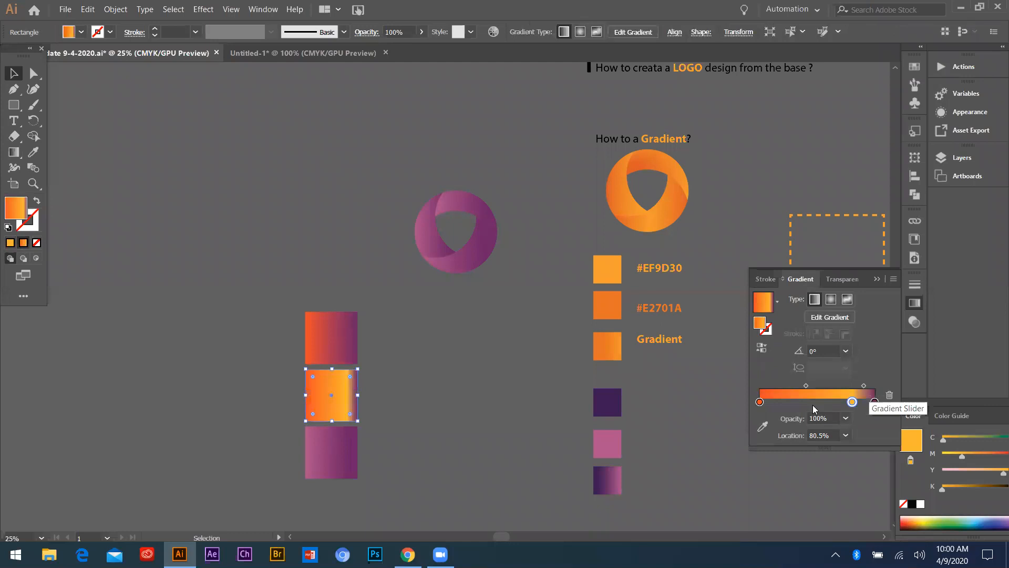
{"action": "left_click", "coordinate": [874, 402]}
{"action": "mouse_move", "coordinate": [875, 402]}
{"action": "left_mouse_down"}
{"action": "mouse_move", "coordinate": [872, 424]}
{"action": "mouse_move", "coordinate": [877, 403]}
{"action": "left_mouse_up"}
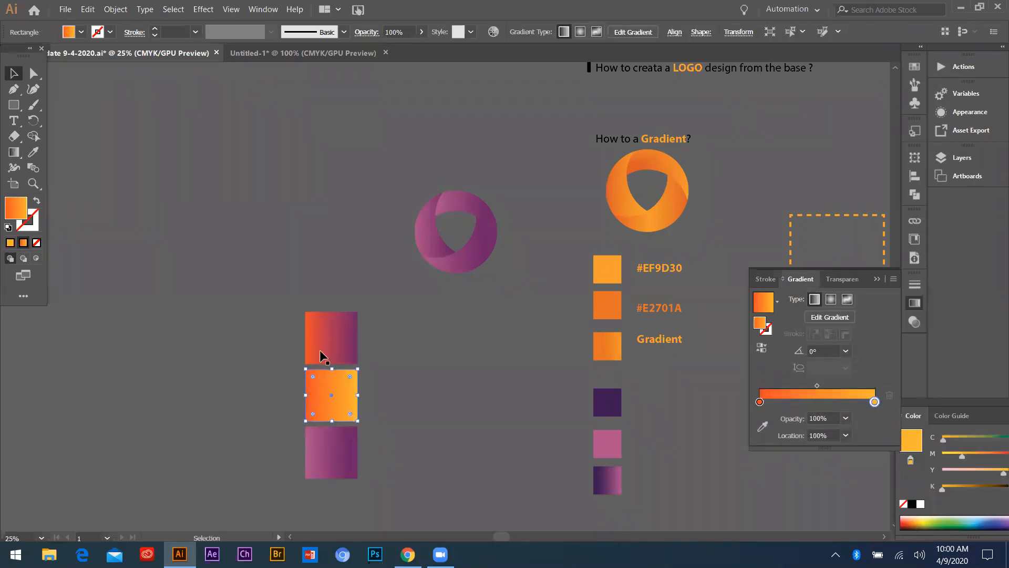
{"action": "scroll", "coordinate": [316, 346], "scroll_direction": "down", "scroll_amount": 3}
{"action": "scroll", "coordinate": [347, 374], "scroll_direction": "up", "scroll_amount": 3}
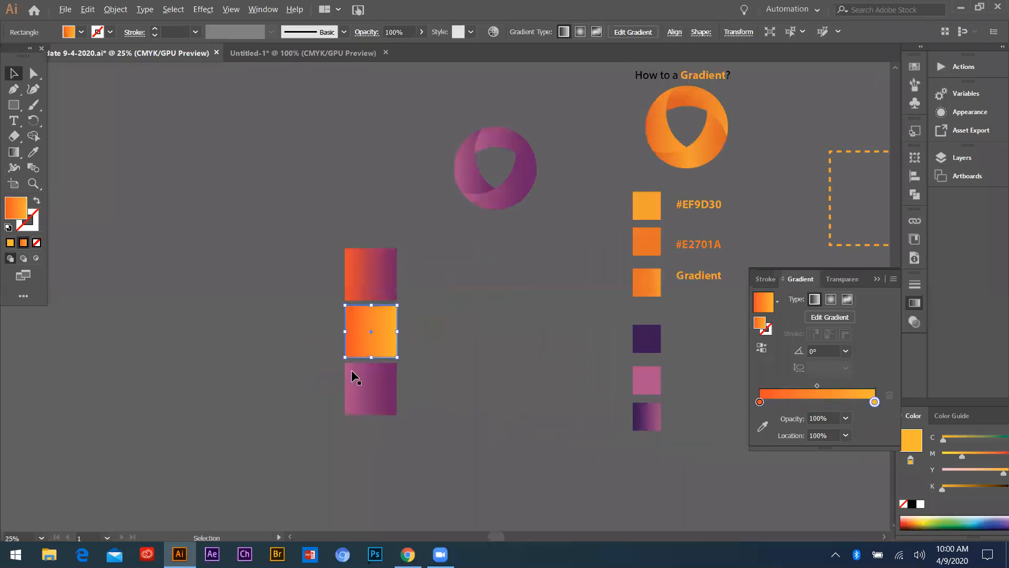
{"action": "left_click", "coordinate": [429, 341]}
{"action": "left_click_drag", "start_coordinate": [356, 335], "coordinate": [306, 344]}
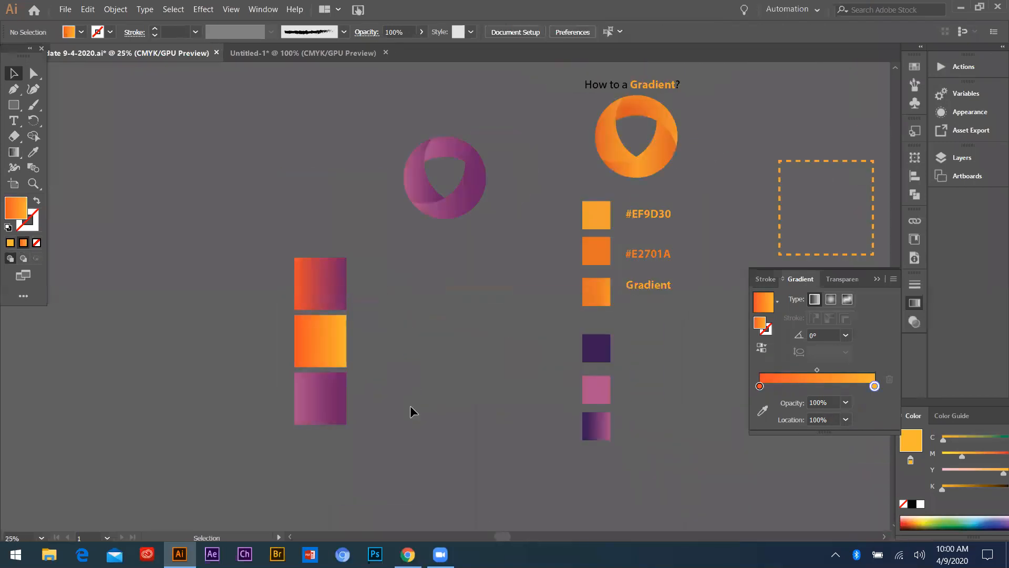